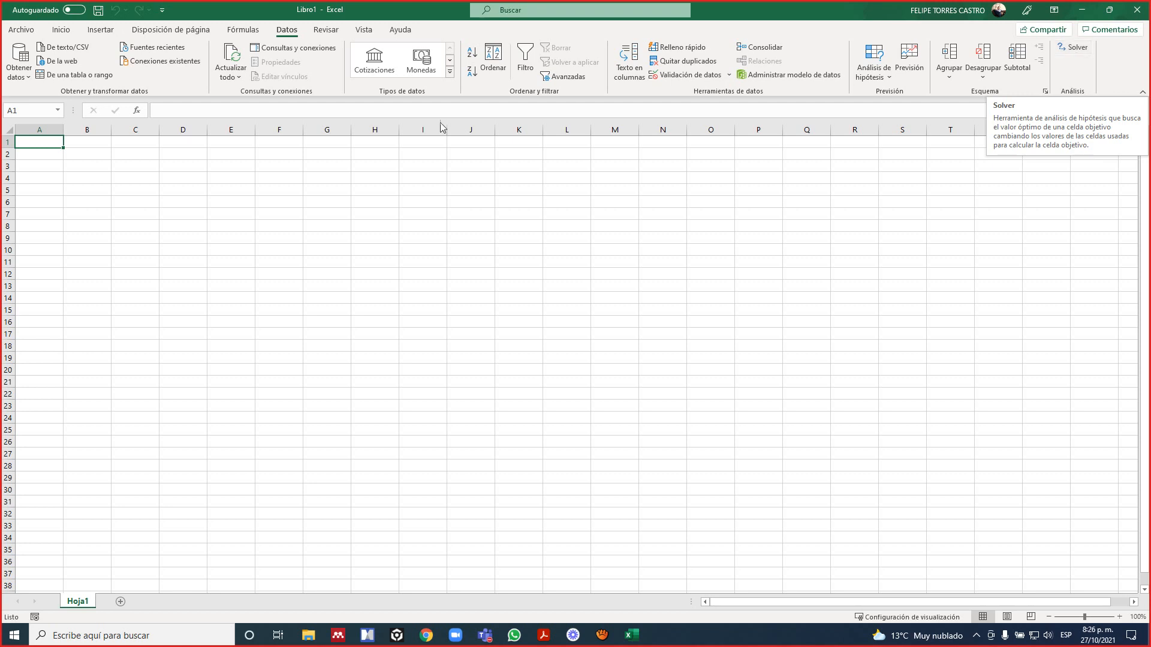
Open the Excel add-ins manager from the program options, enable the Solver add-in and accept.
click(22, 29)
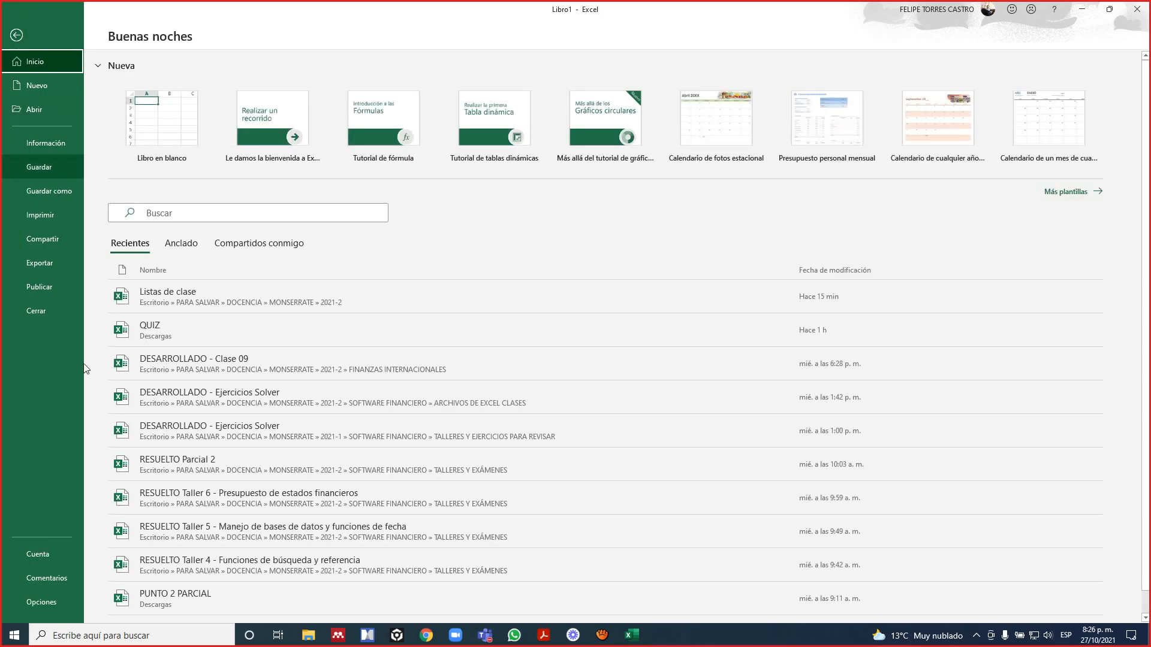
click(47, 600)
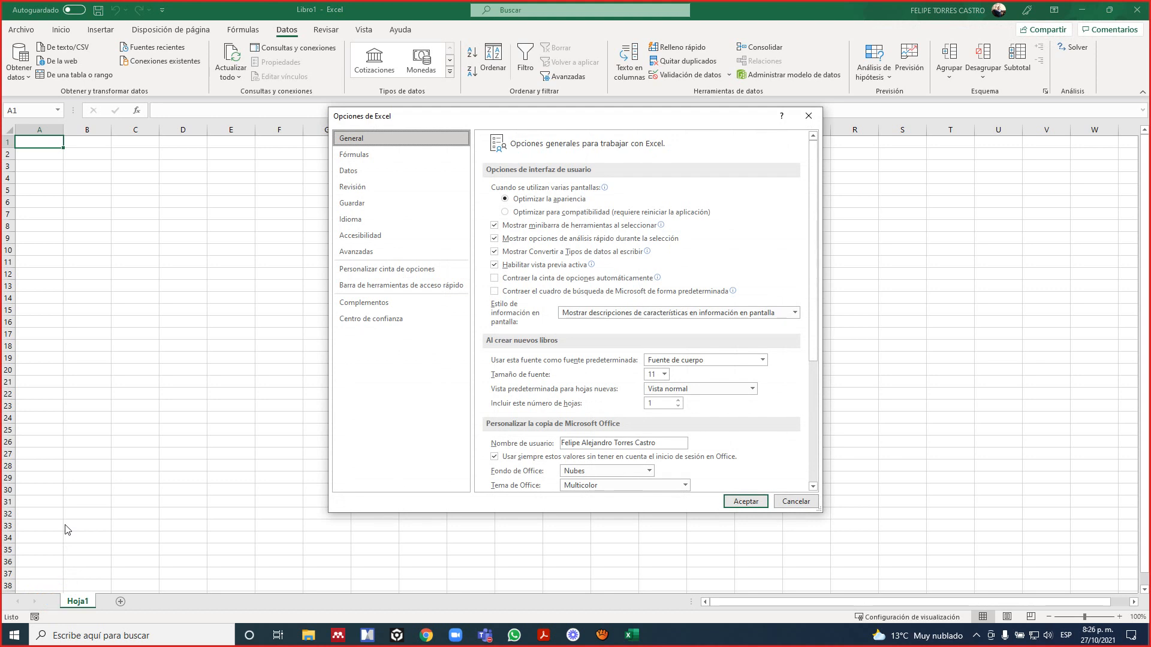
click(366, 304)
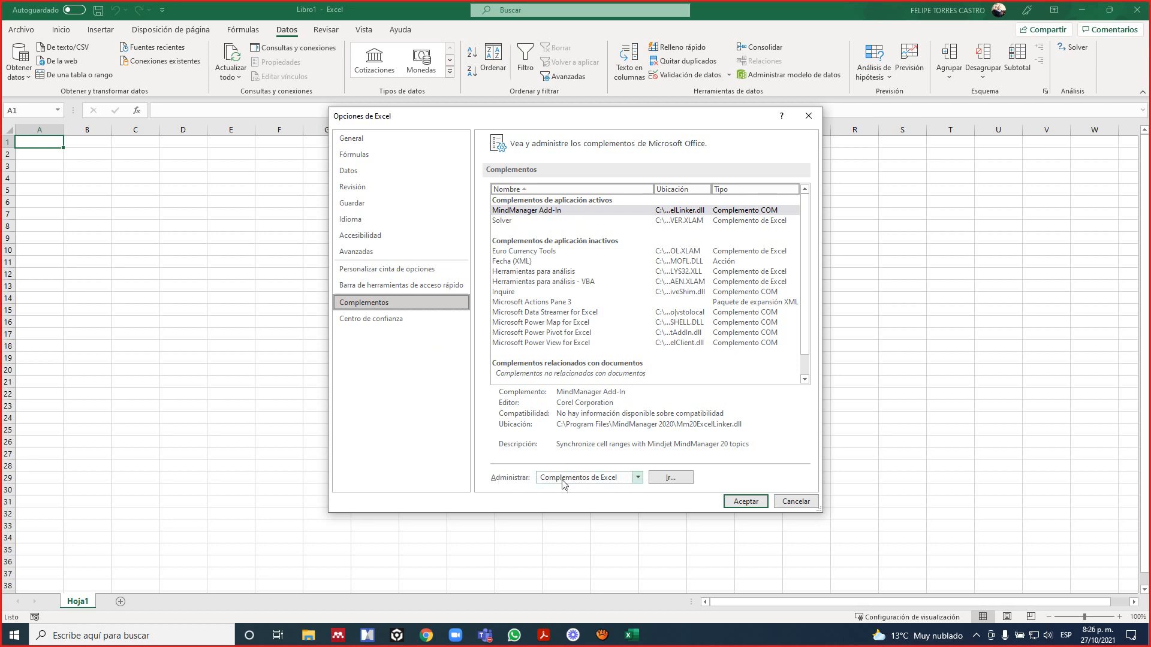
click(593, 480)
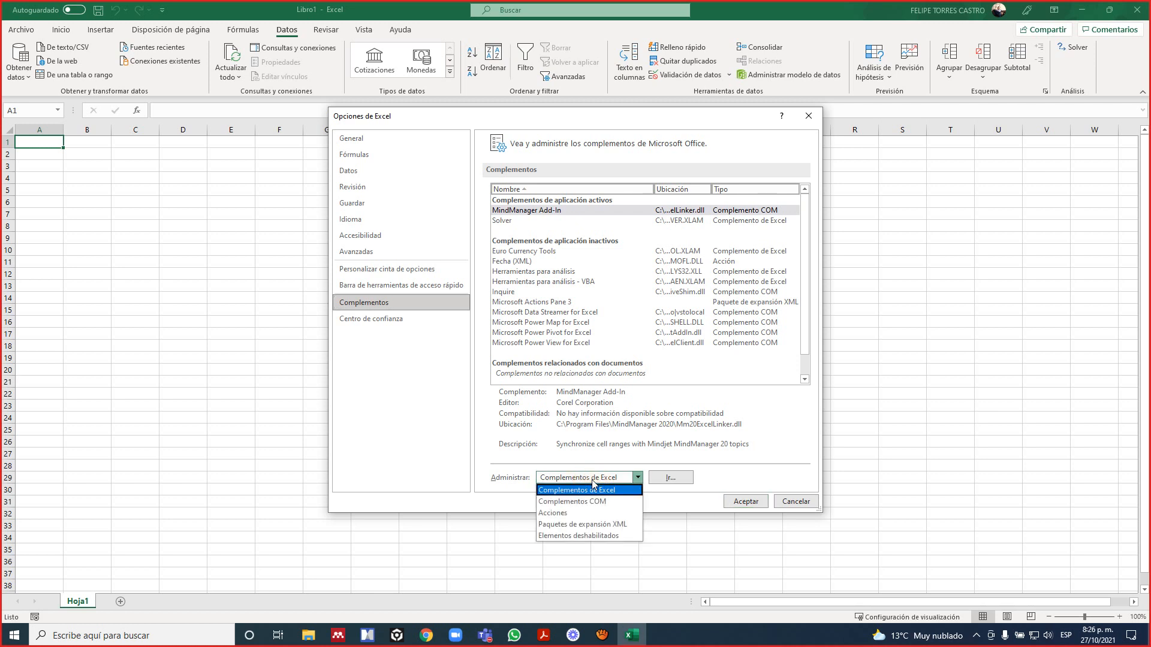
click(576, 491)
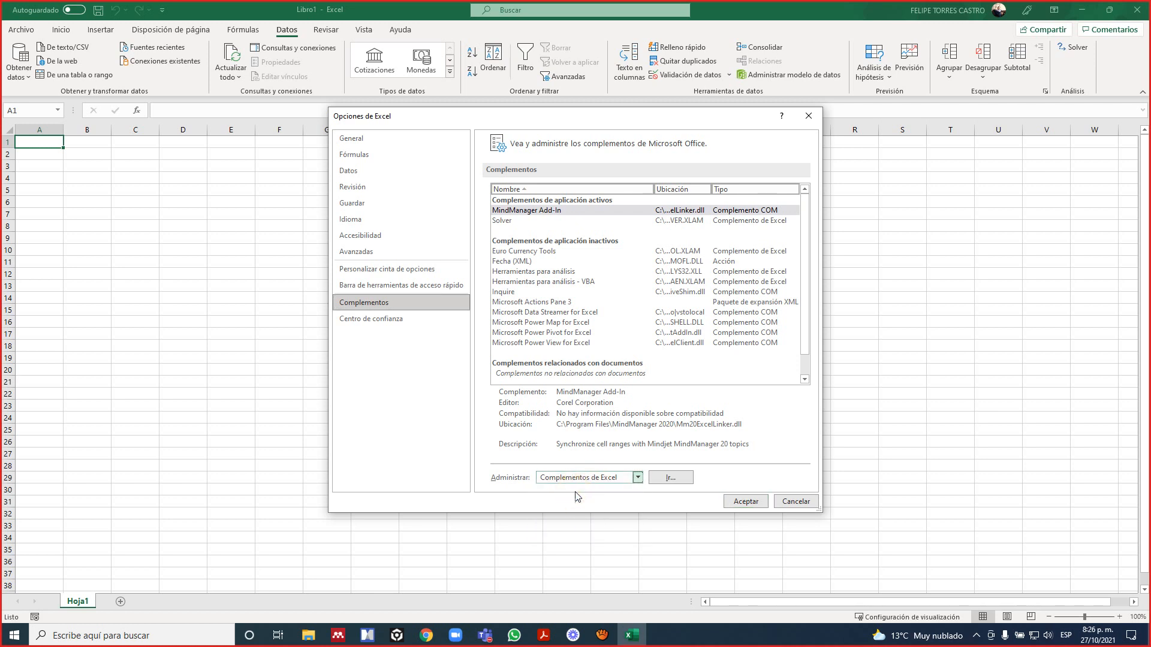
click(672, 478)
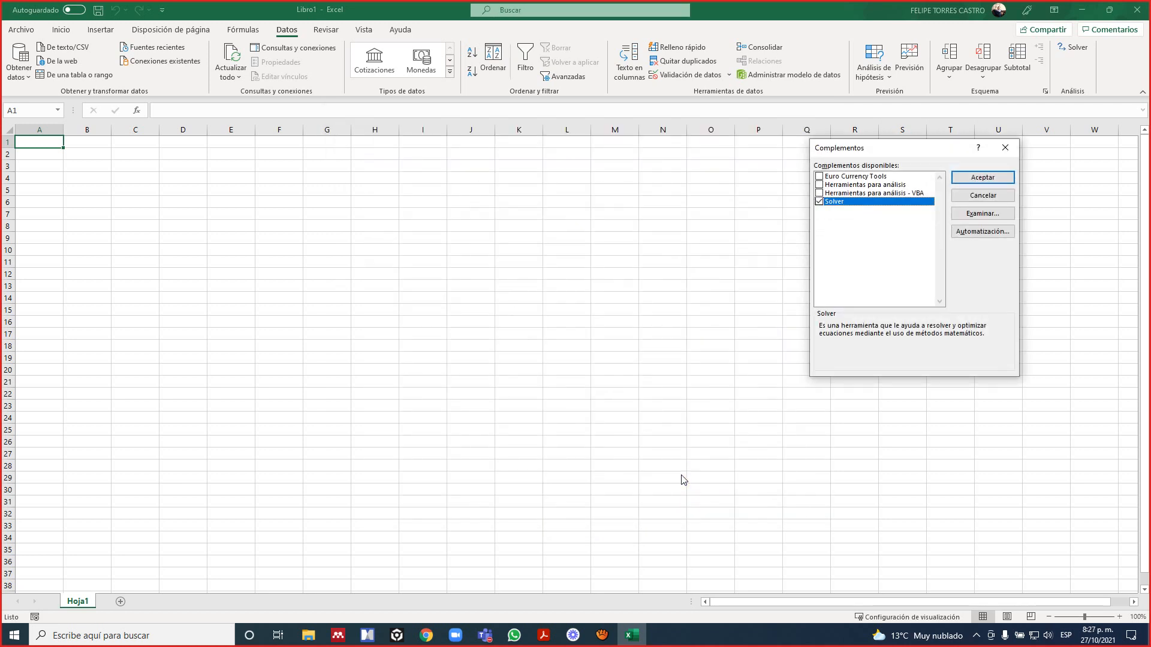
click(819, 202)
click(818, 202)
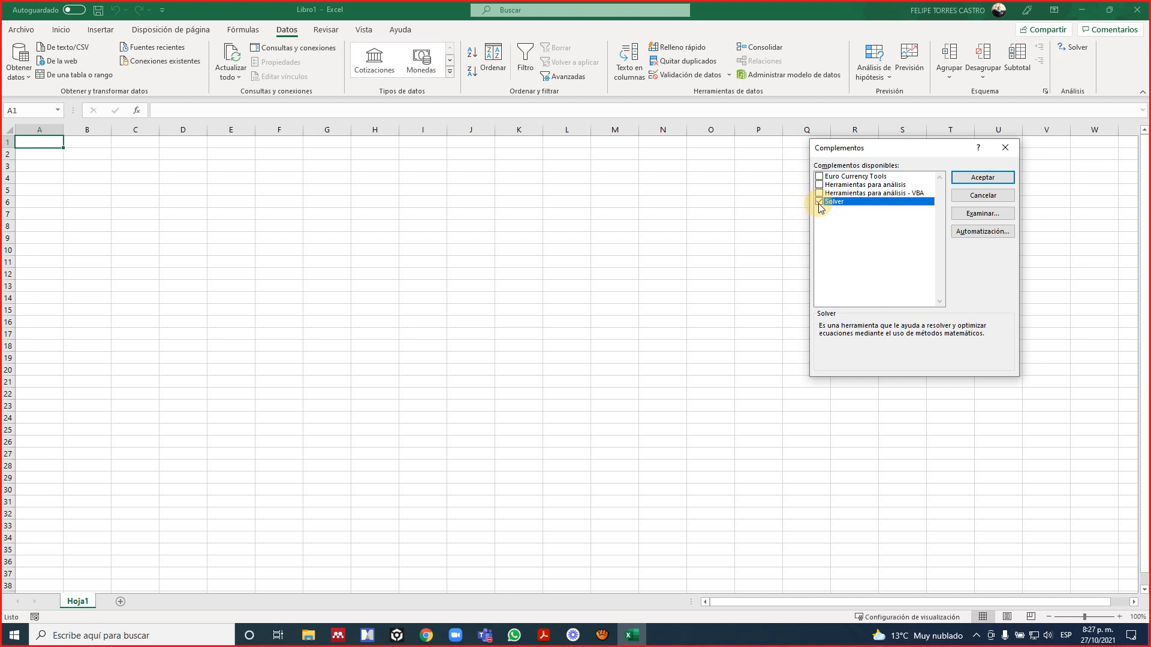
click(969, 179)
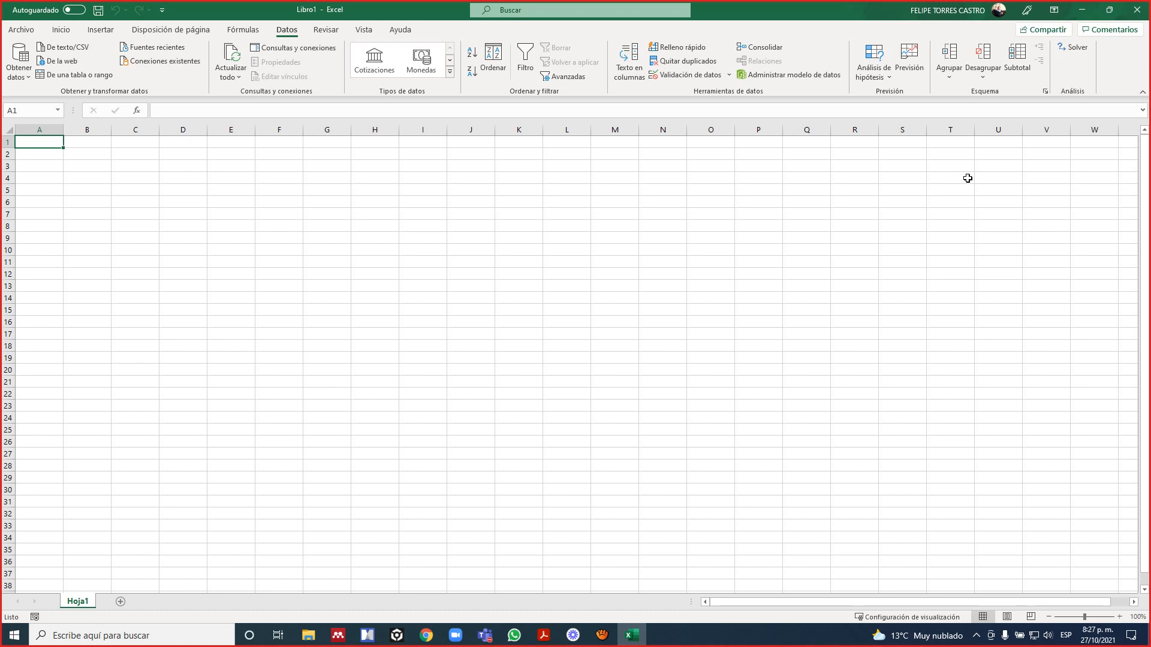
Reopen the Excel add-ins manager from the program options, check that Solver is enabled, and accept.
click(18, 29)
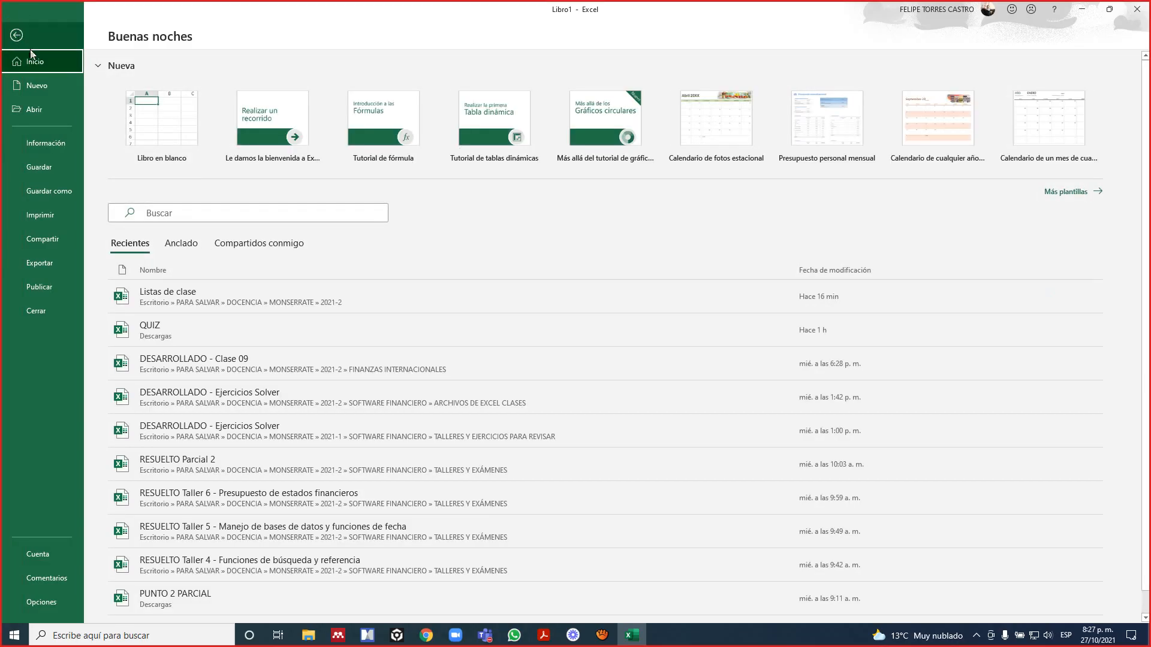
click(42, 602)
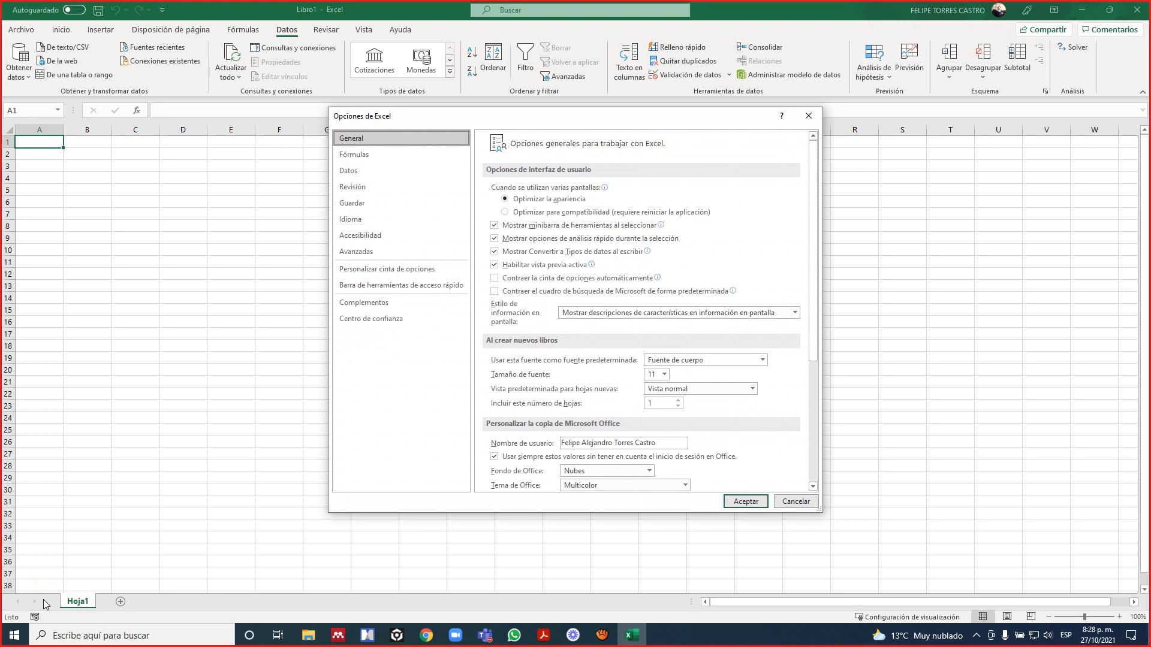
click(370, 304)
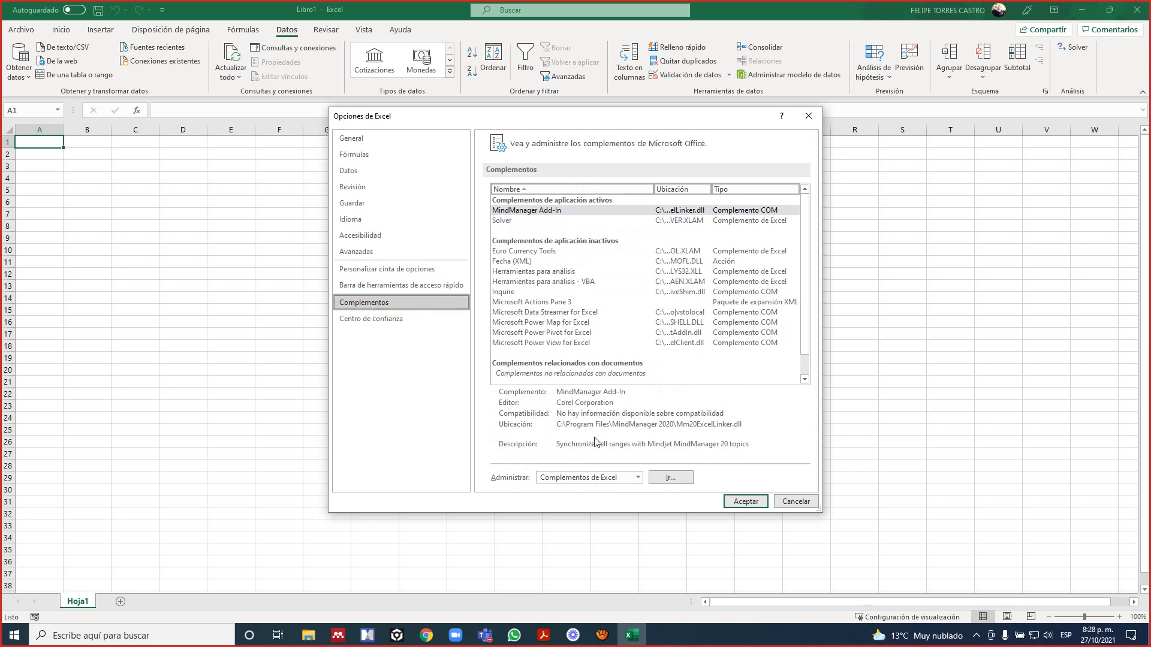
click(585, 478)
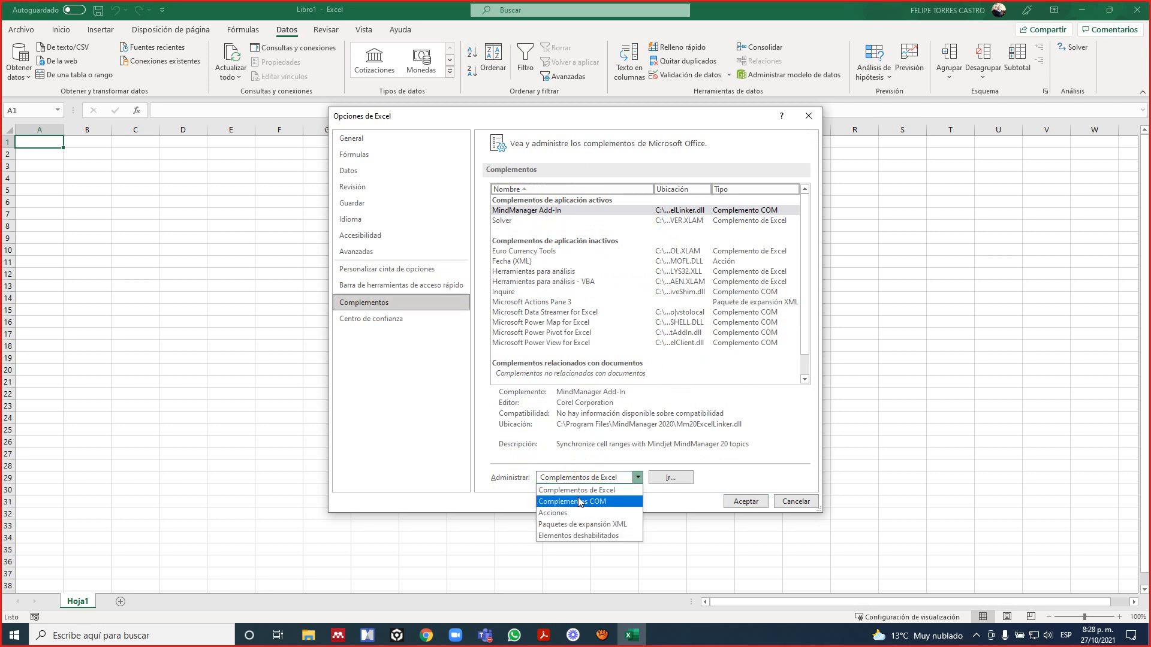
click(576, 491)
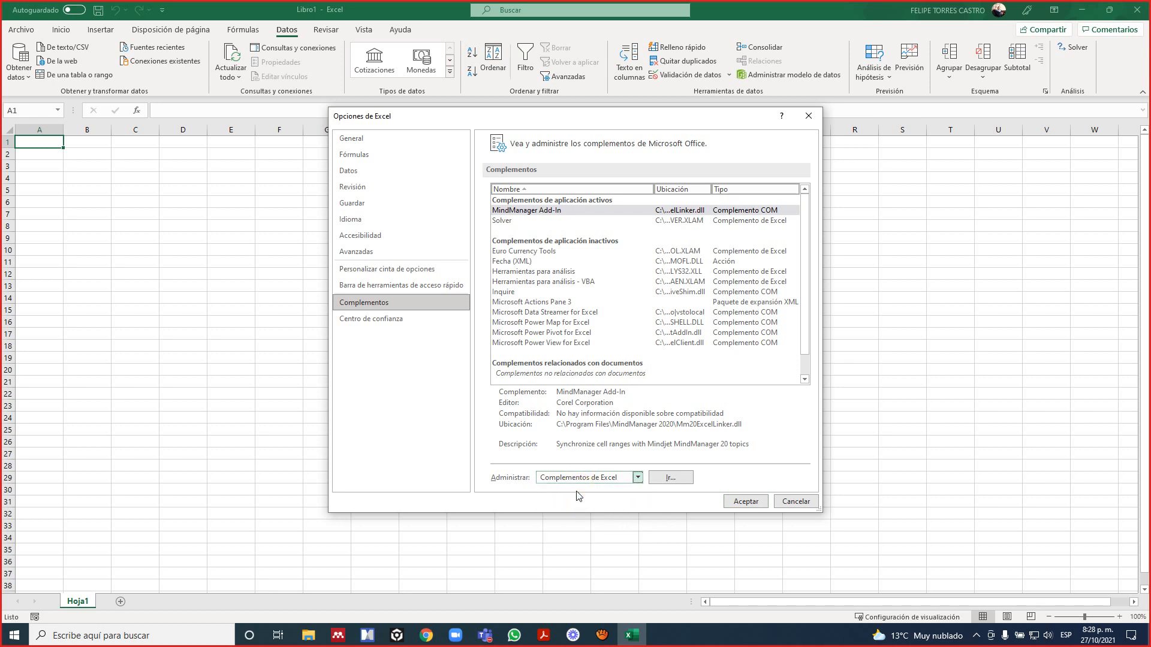
click(669, 478)
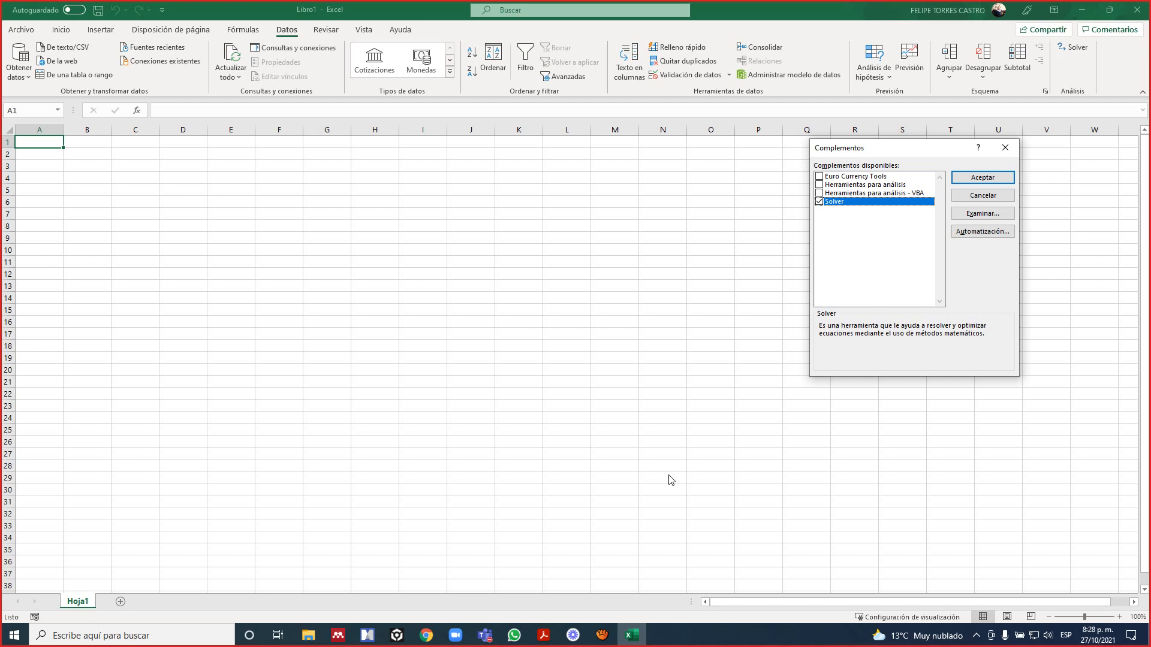
click(987, 177)
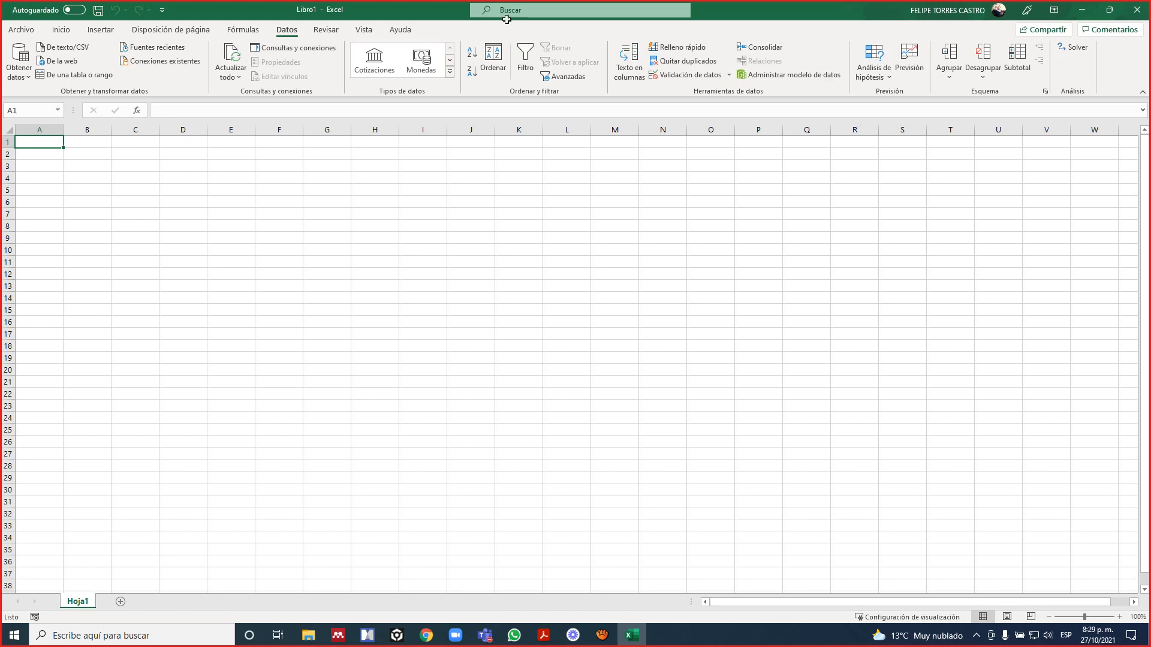
click(286, 32)
click(284, 30)
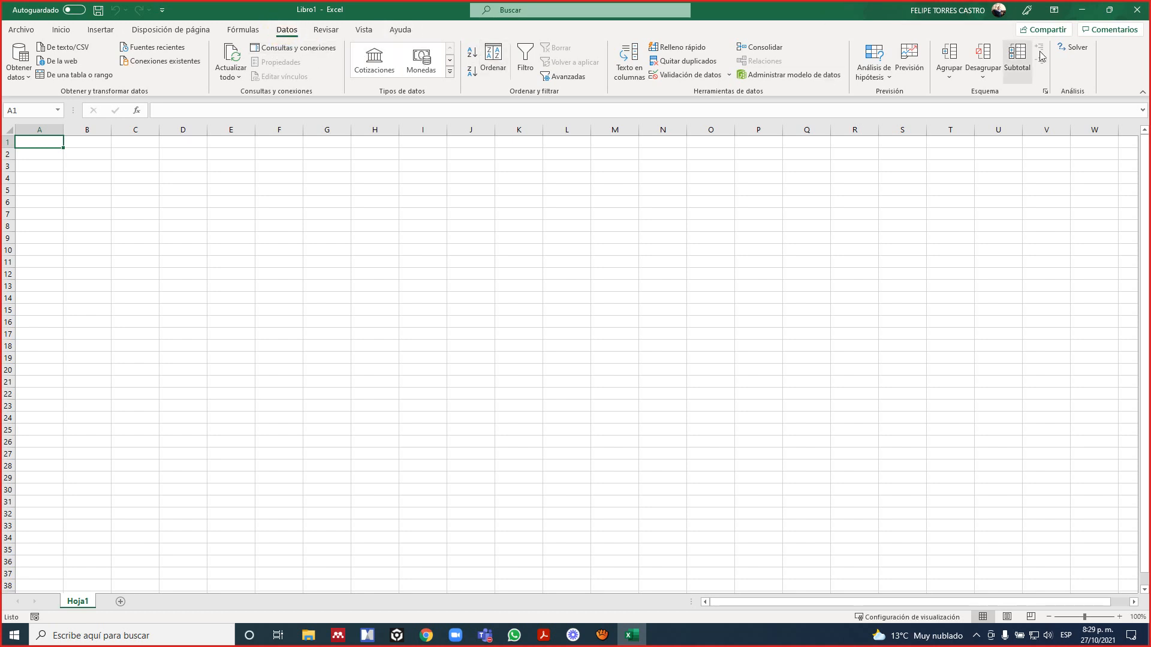
click(287, 31)
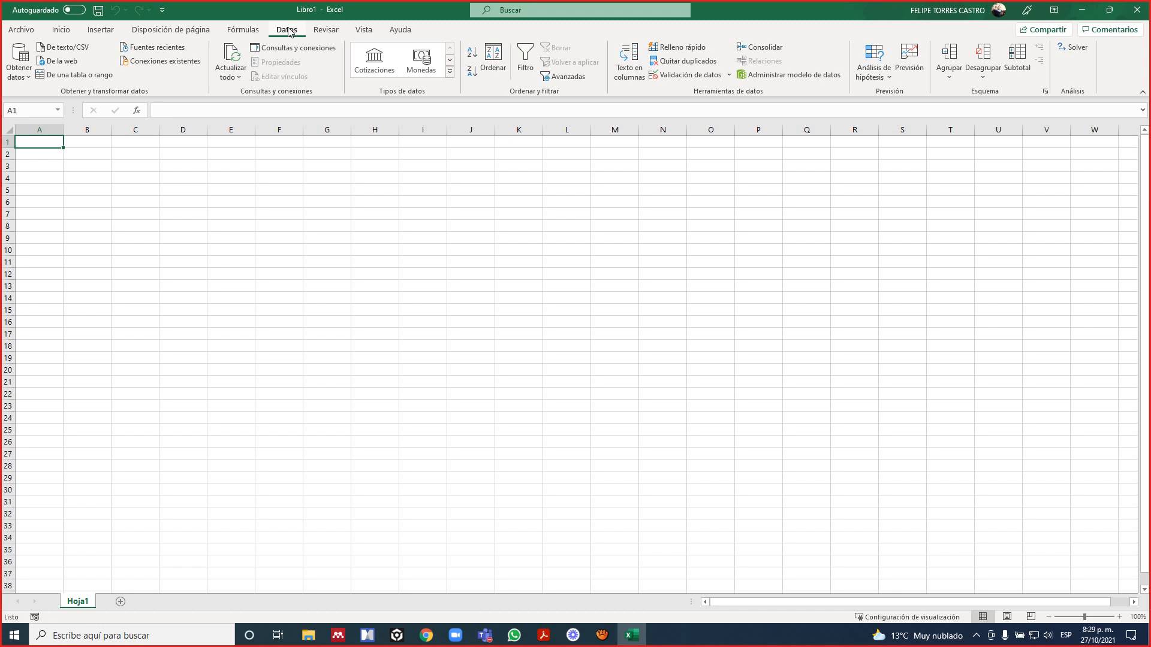
Switch from the Excel workbook to another open application window.
key(alt+Tab)
key(alt+Tab)
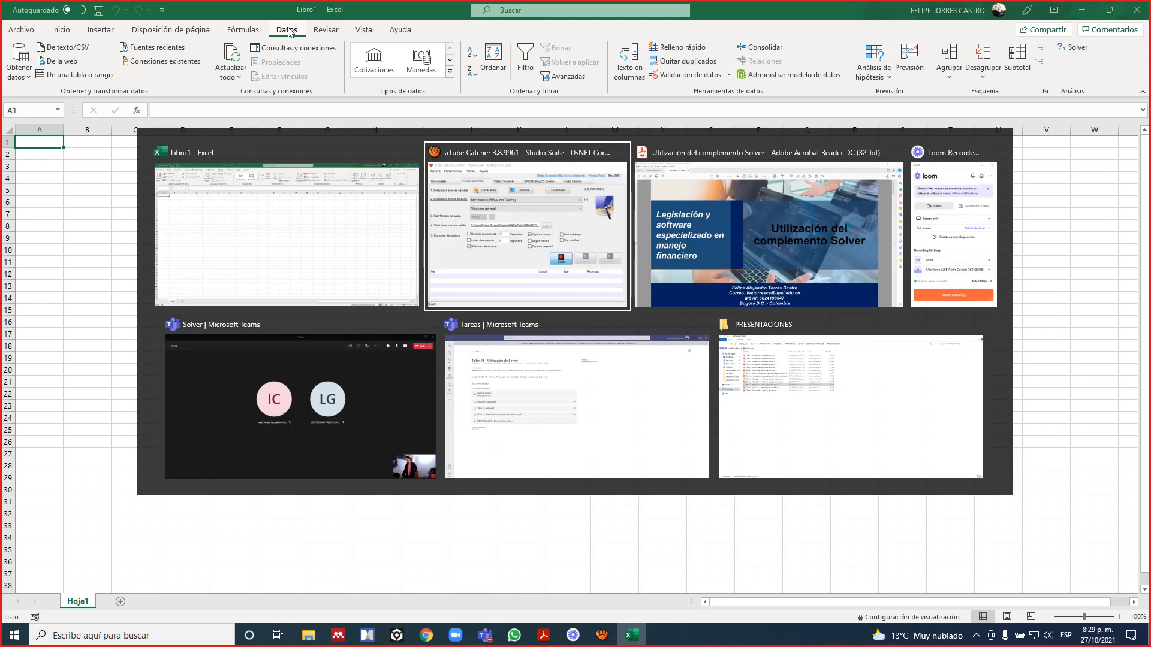
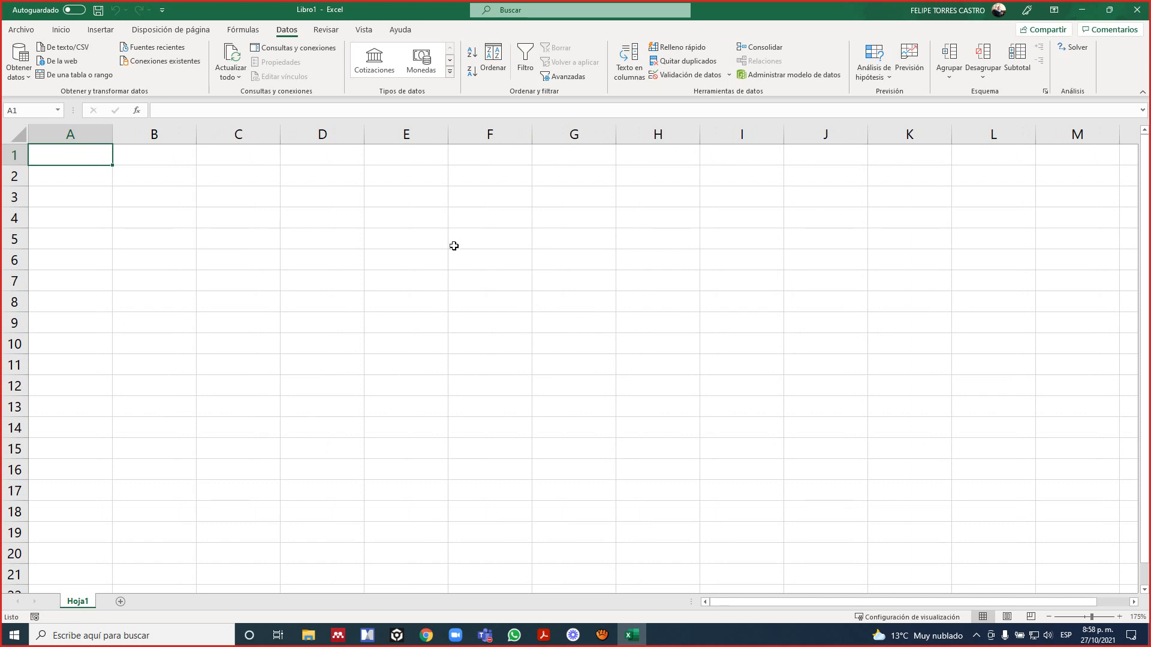
Consult the exercise 1 formulation in the PDF slides and return to the Excel workbook.
click(408, 229)
scroll(409, 227, down, 1)
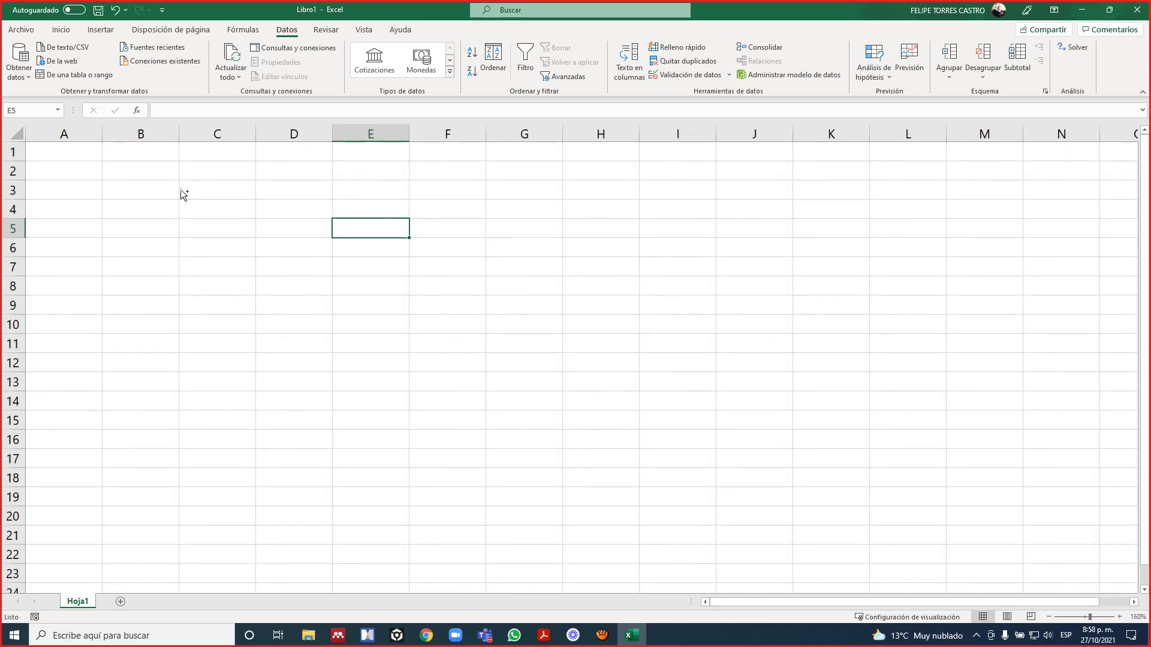
click(163, 174)
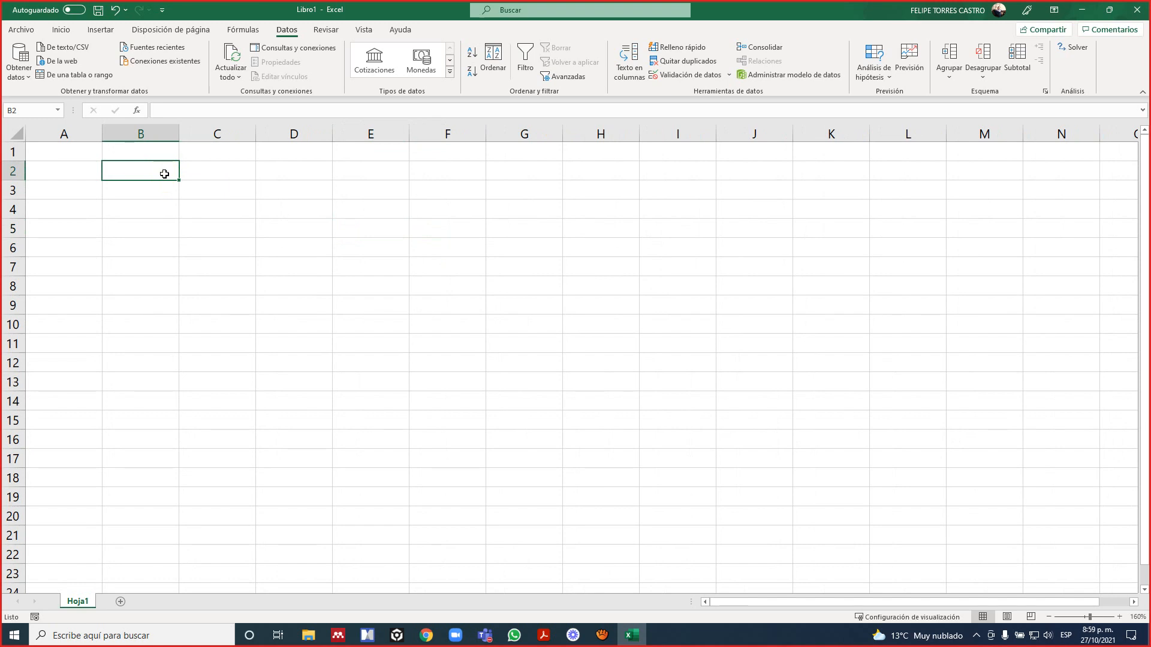
key(alt+Tab)
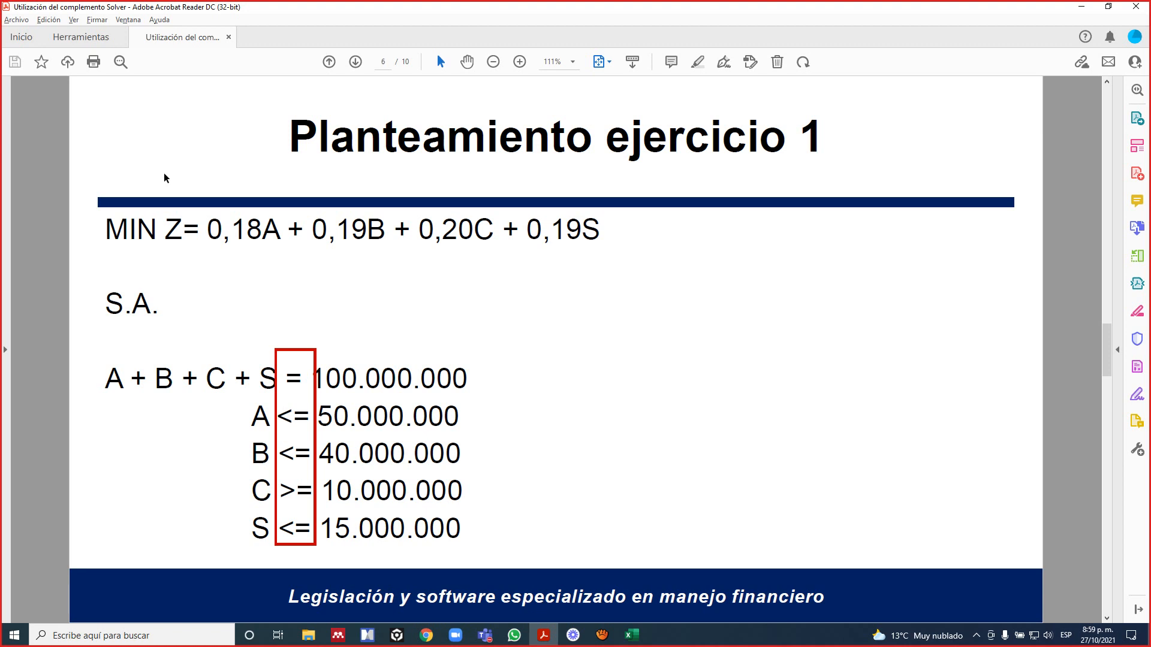
key(alt+Tab)
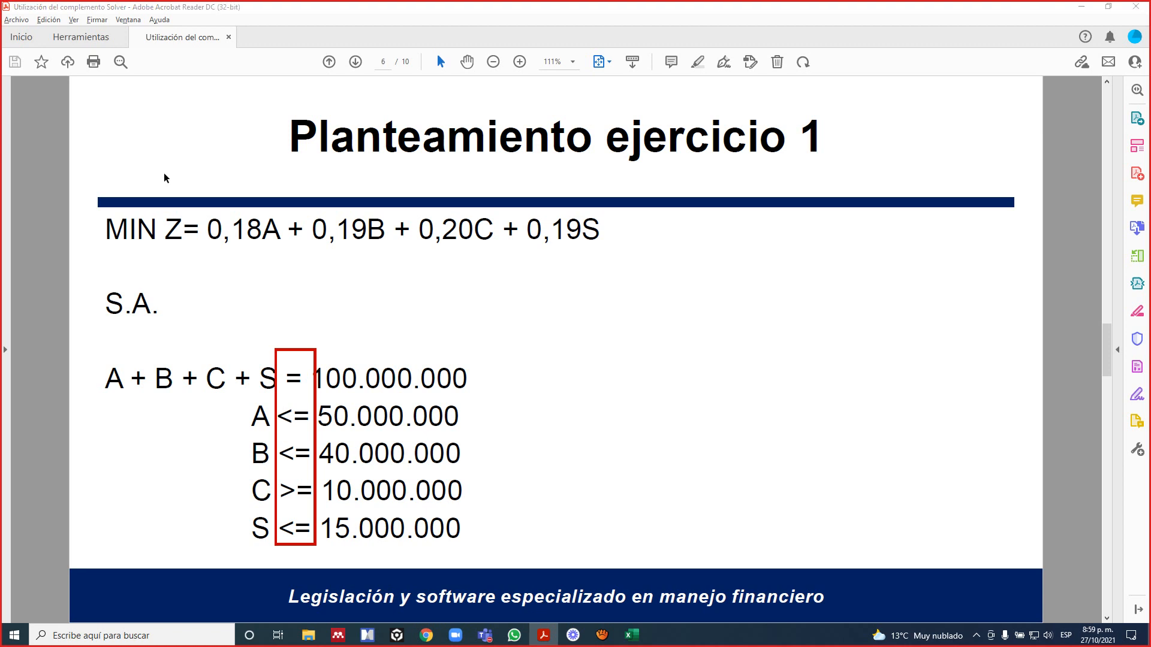
Enter the variable headings A, B, C and S across cells B1 to E1.
key(Up)
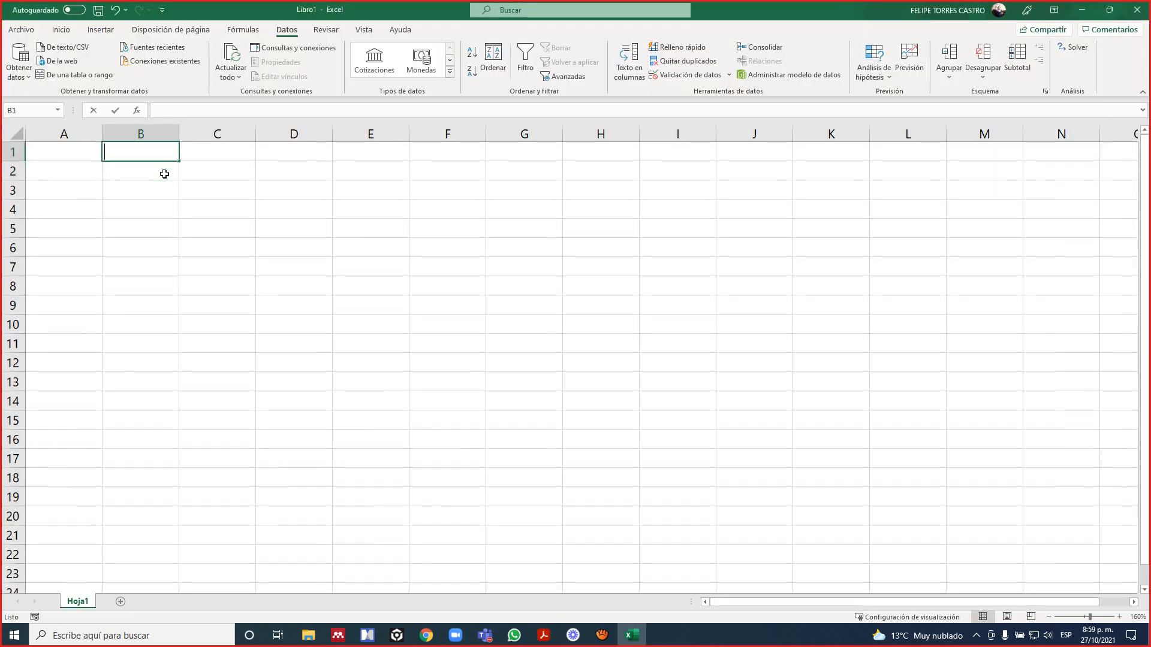
text(a)
key(BackSpace)
text(A)
key(Tab)
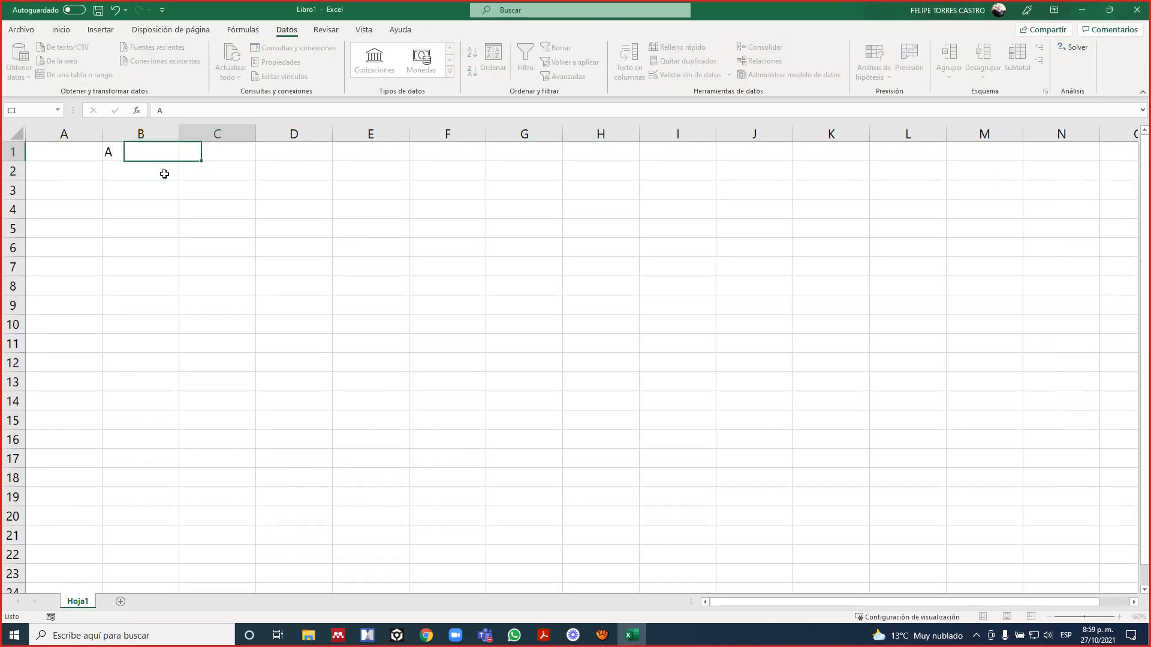
text(B)
key(Tab)
text(C)
key(Tab)
text(S)
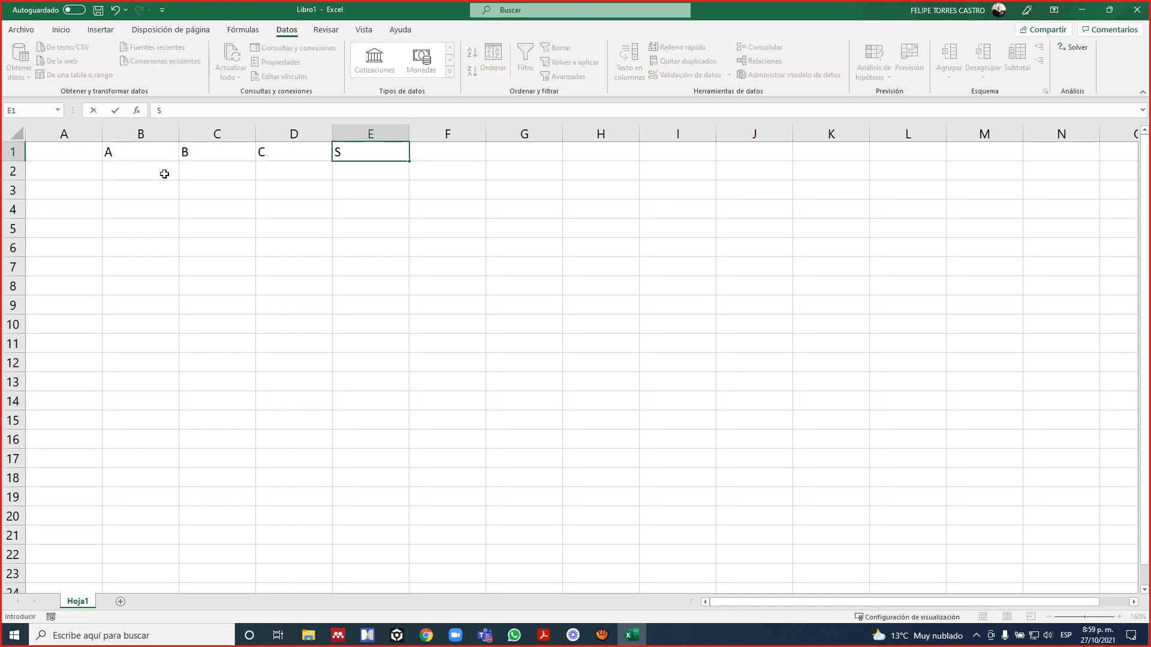
key(Tab)
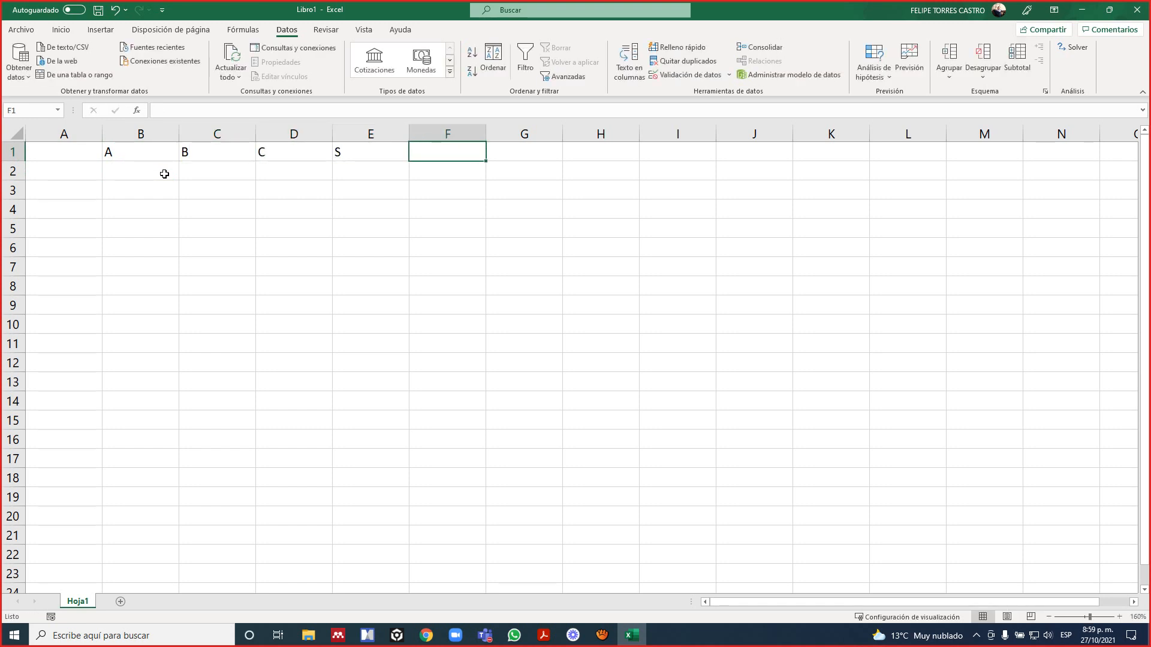
Label the second row VARIABLES in cell A2.
key(Left)
key(Left)
key(Left)
key(Left)
key(Left)
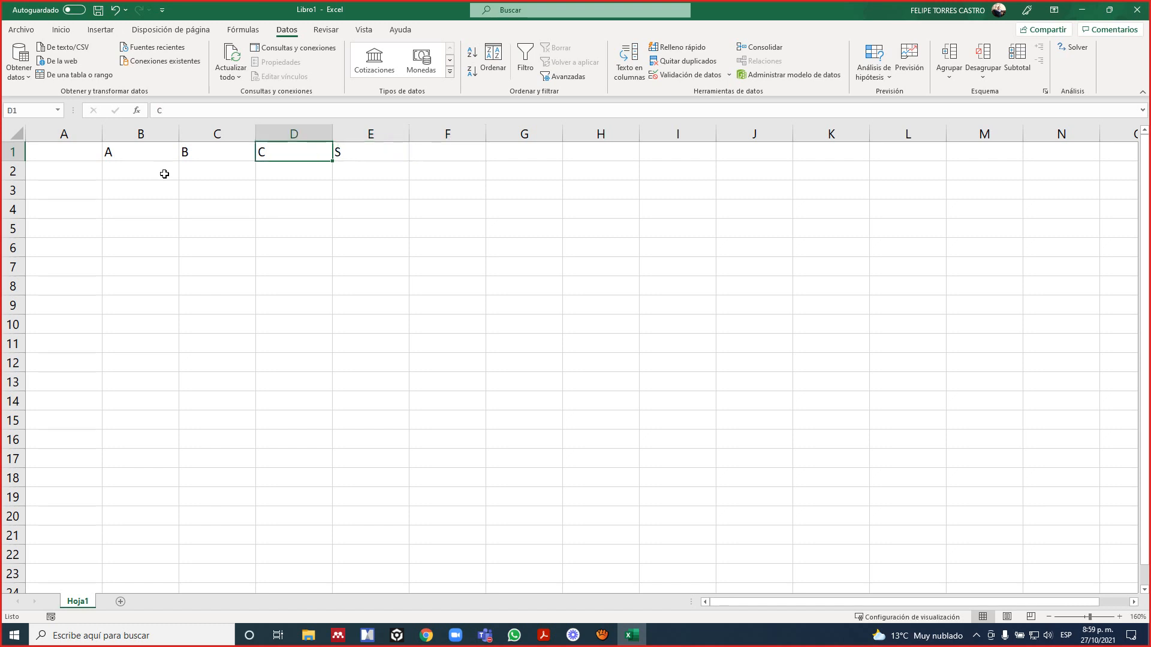
key(Down)
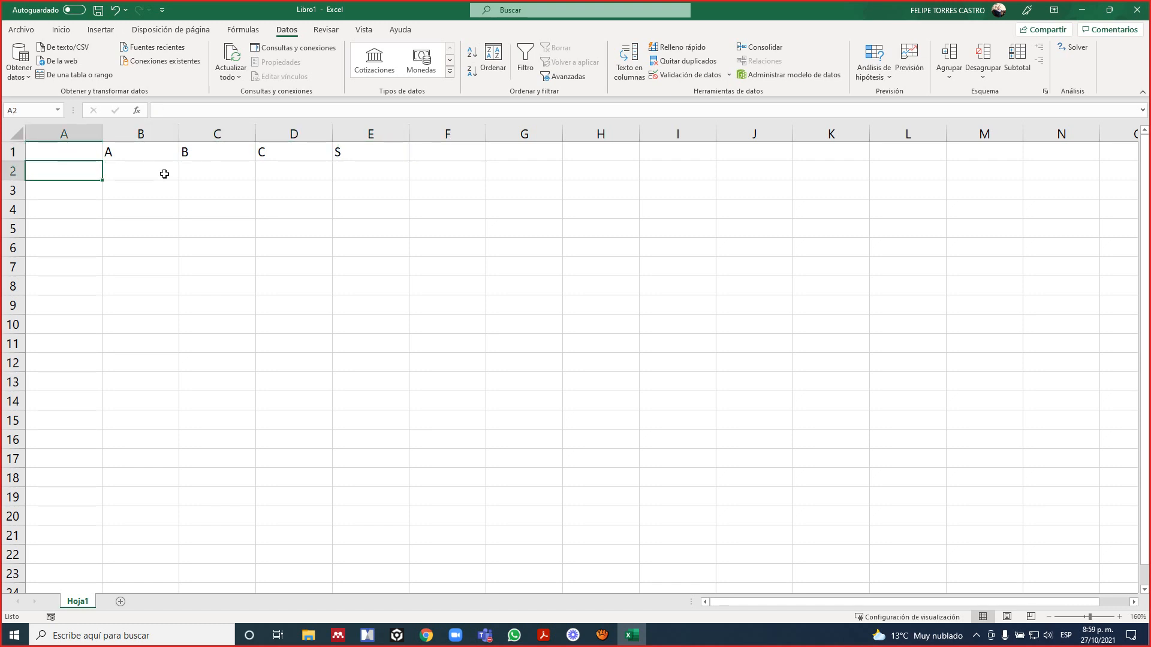
text(VARIA)
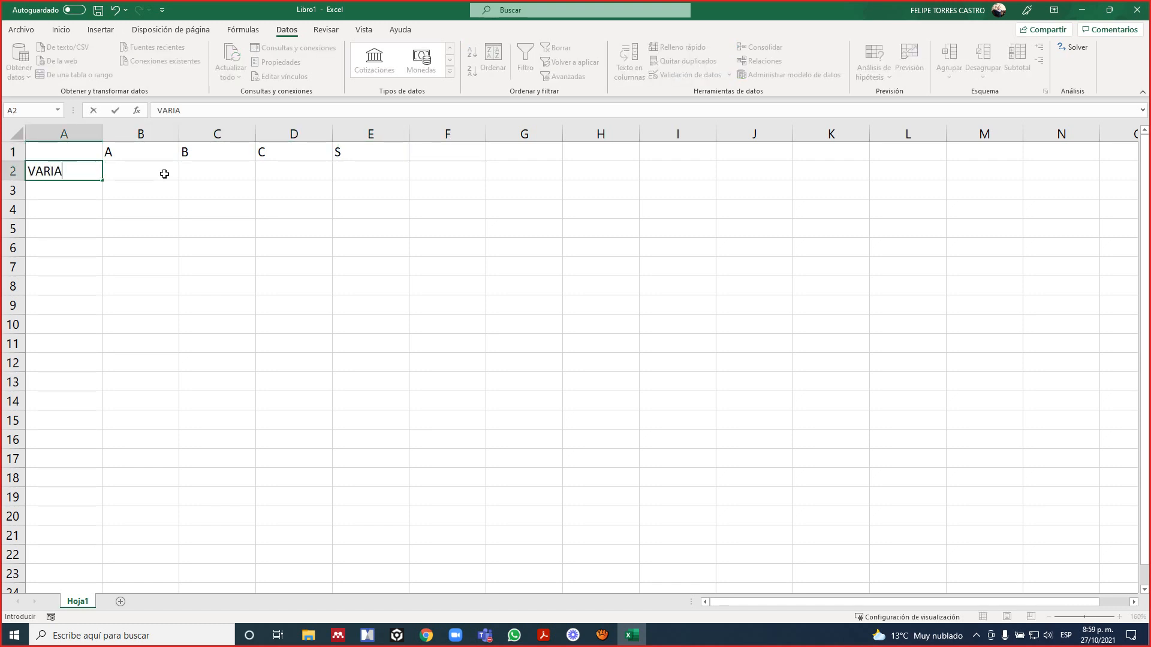
text(BLES)
key(Return)
Shade the variable cells B2:E2 with the lightest green theme colour and add a thick outside border.
key(Right)
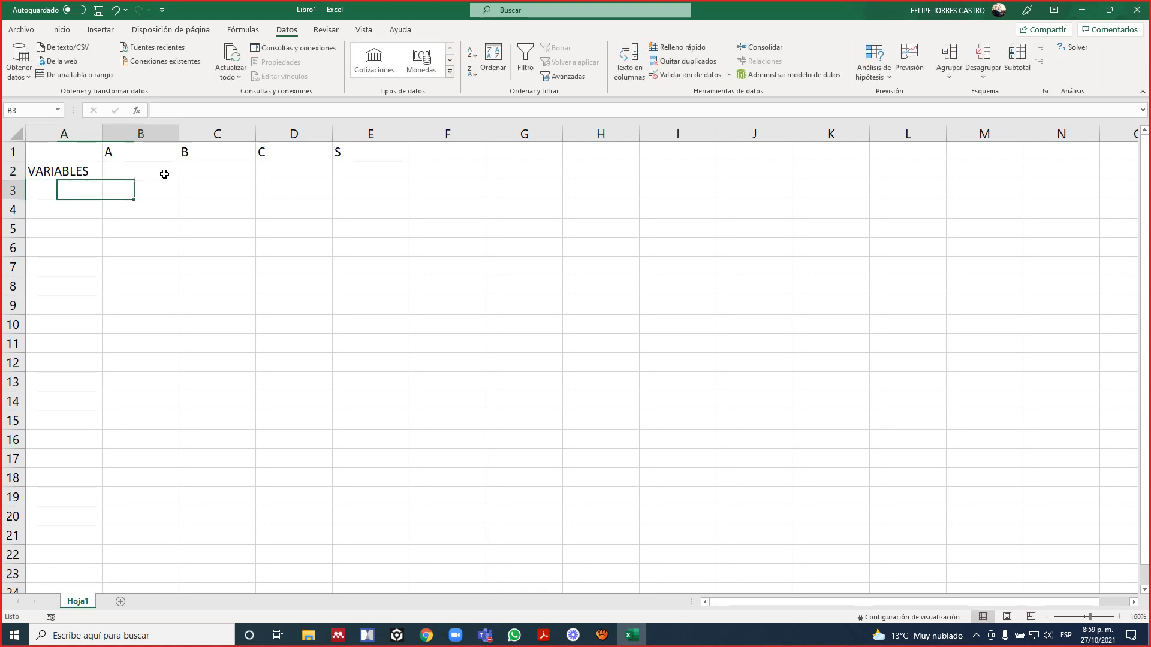
key(Up)
key(Down)
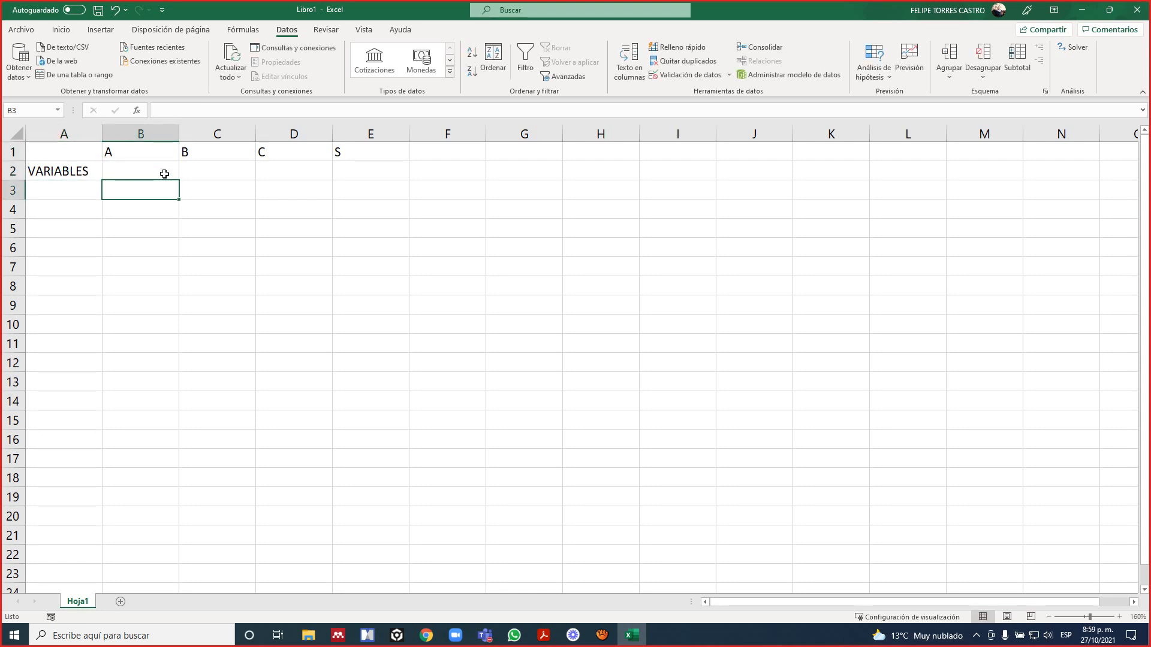
key(Up)
key(shift+Right)
key(shift+Right)
key(shift+Right)
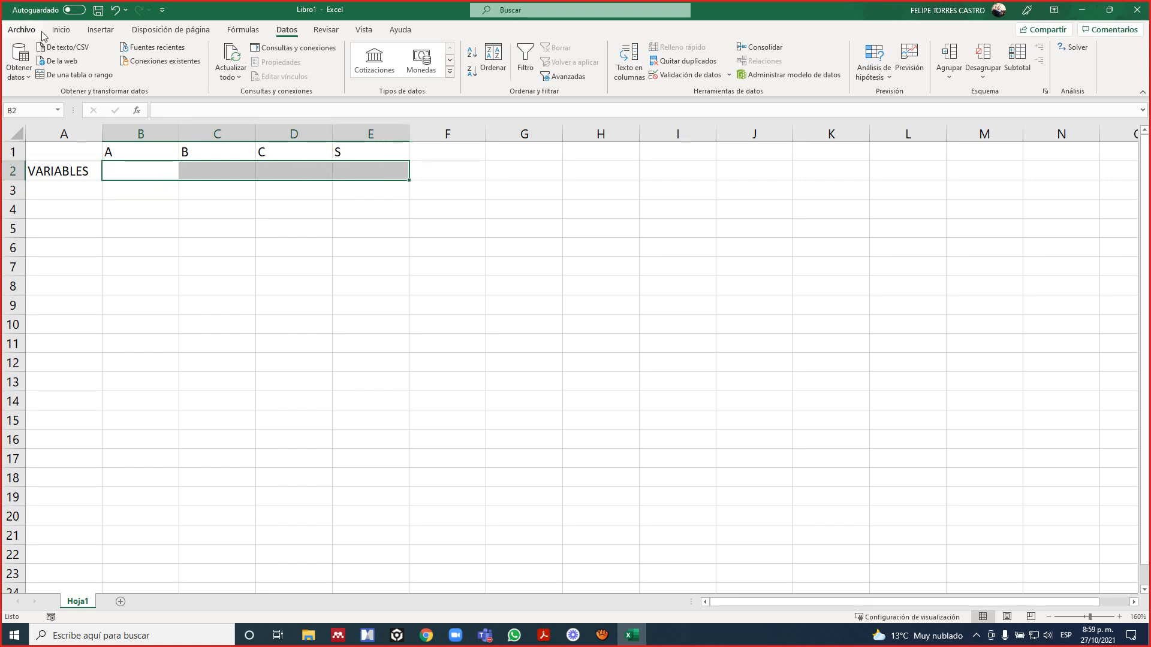
click(60, 30)
click(206, 72)
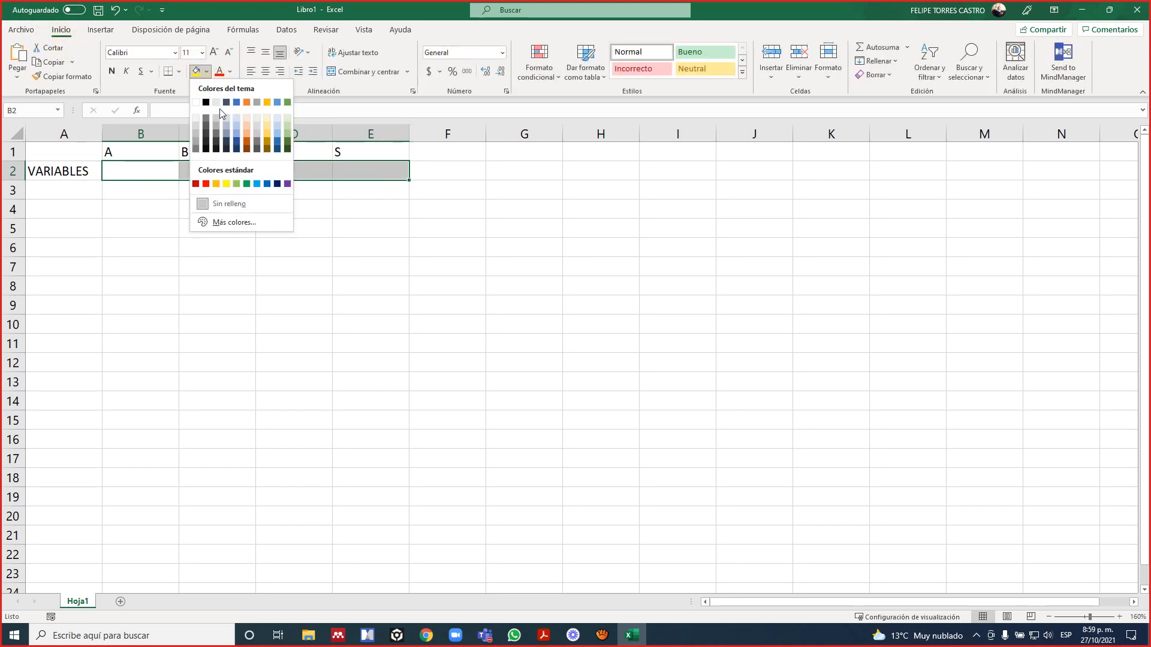
click(284, 122)
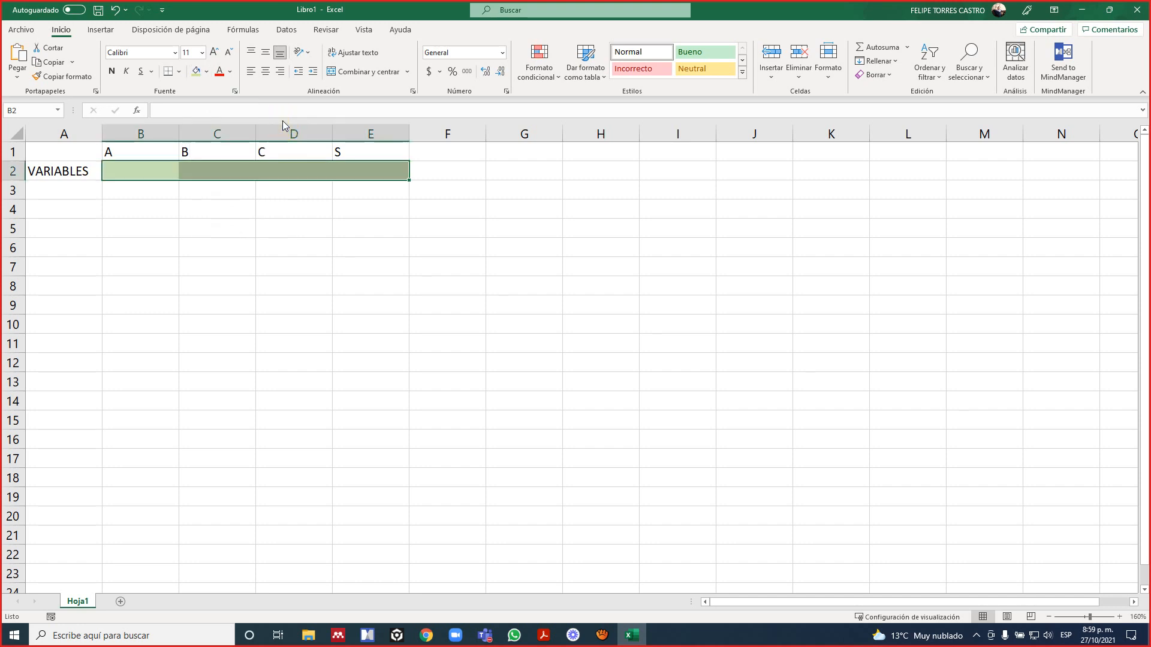
click(206, 72)
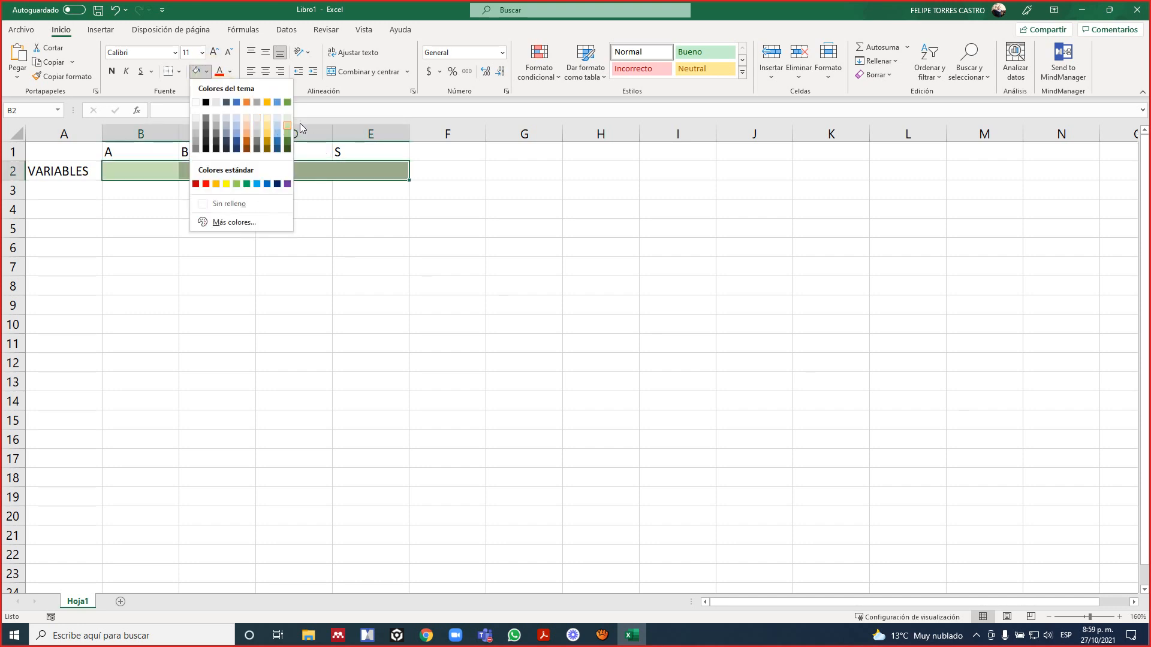
click(289, 115)
click(178, 71)
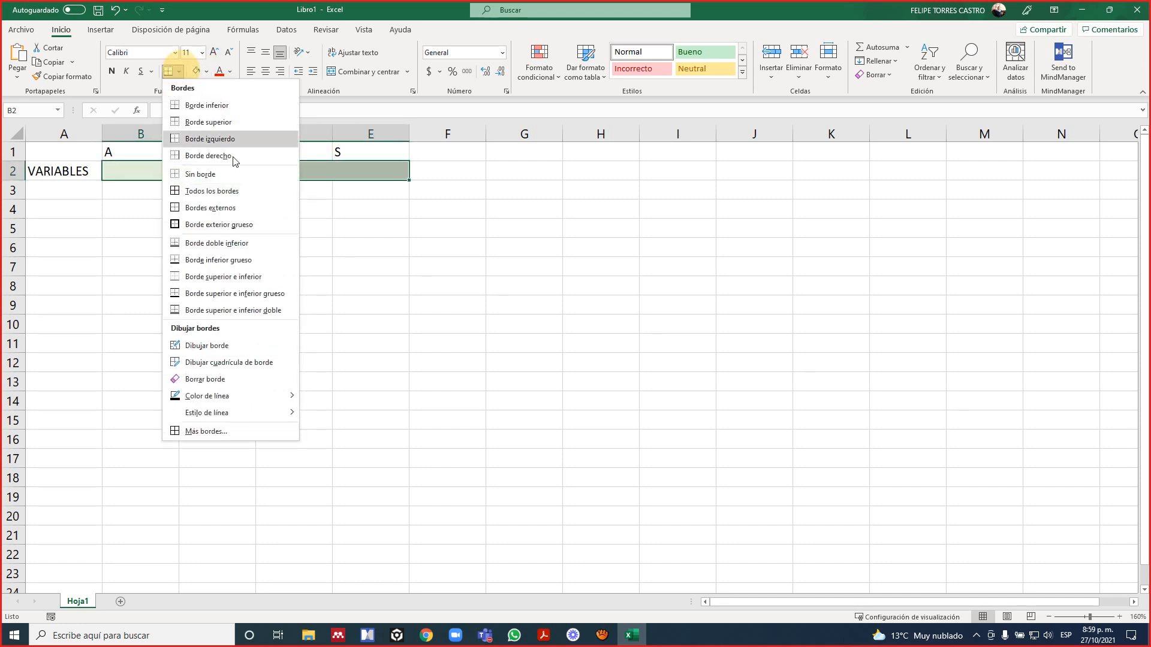
click(234, 223)
Label the objective function row FO in cell A3.
click(175, 188)
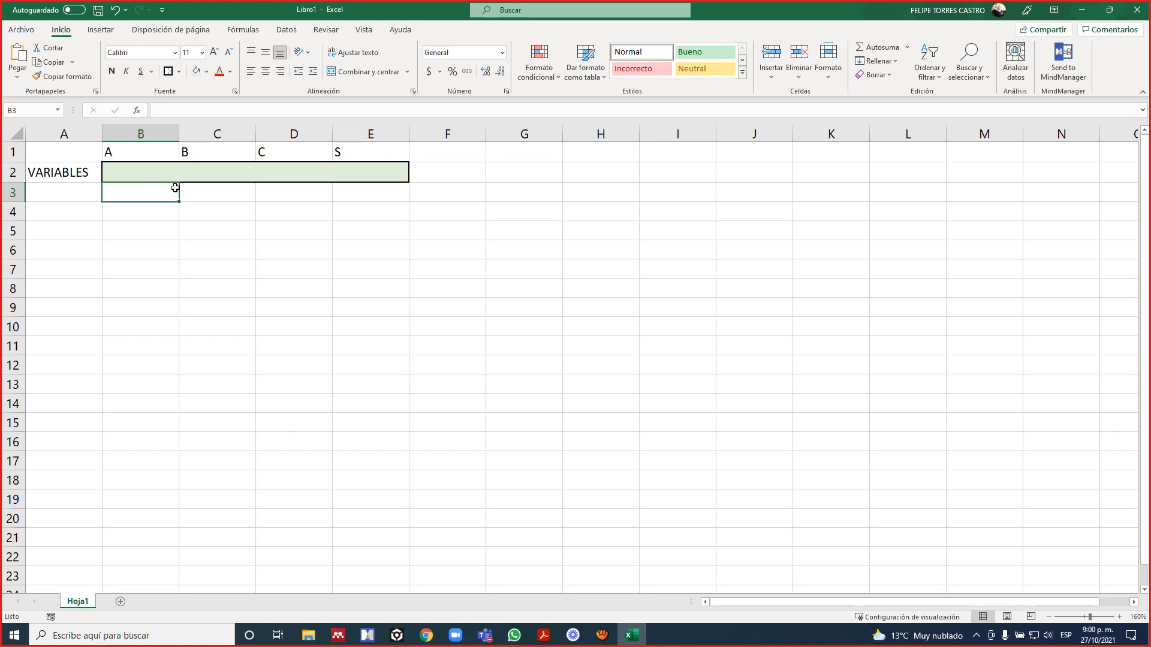
key(Left)
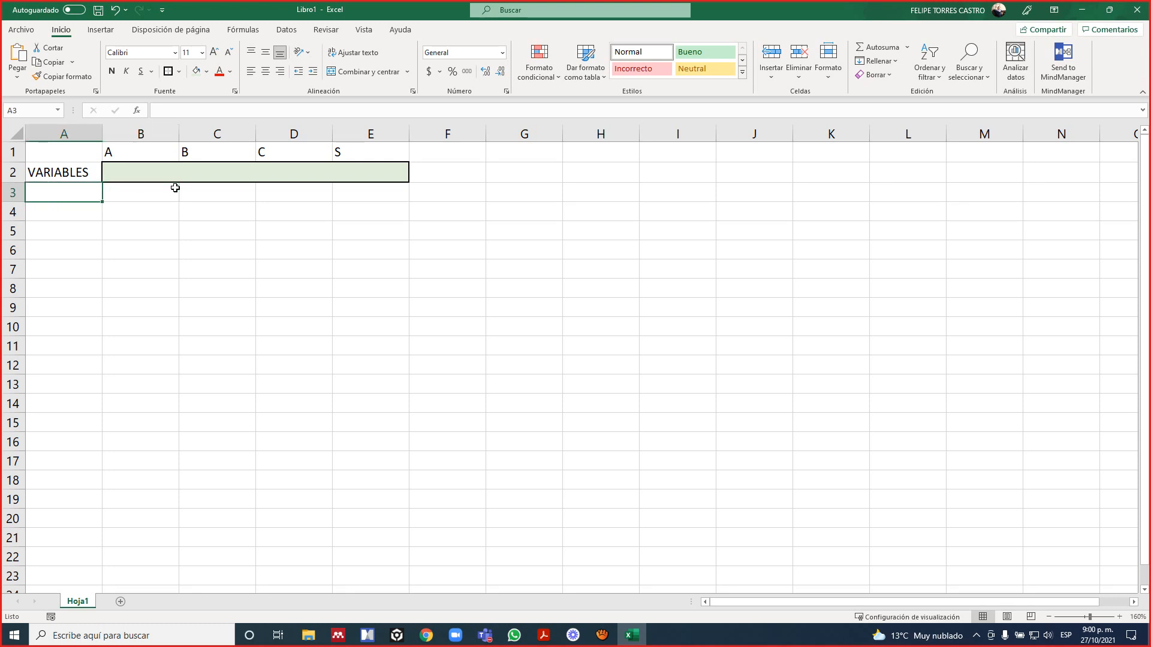
text(FO)
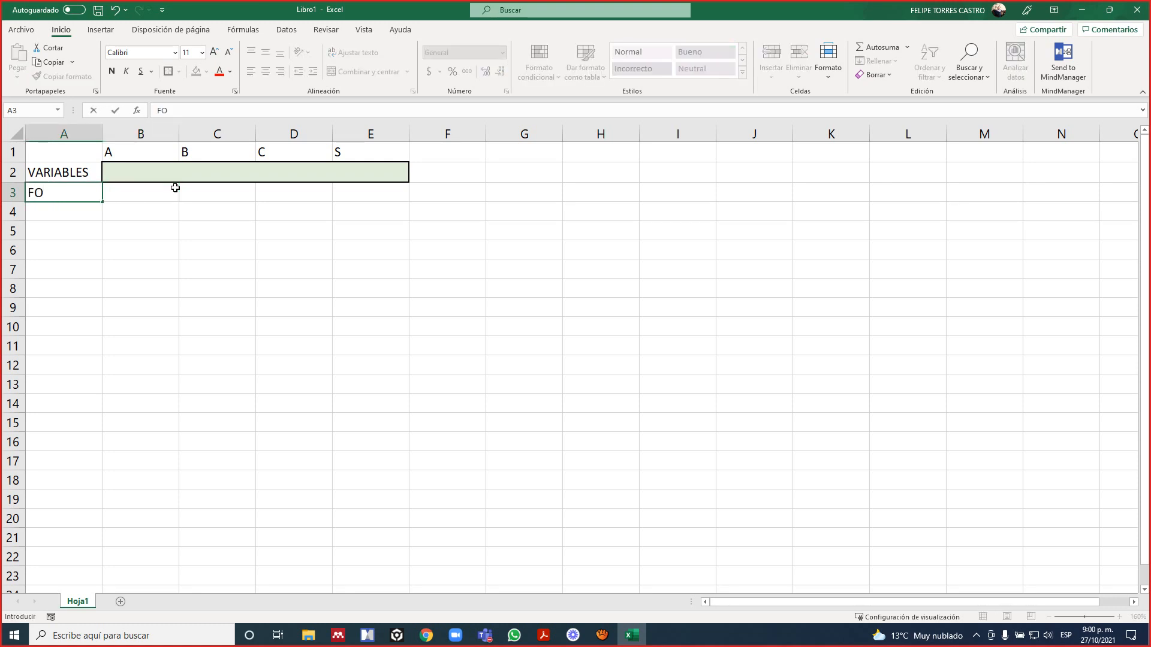
key(Return)
click(175, 188)
key(Right)
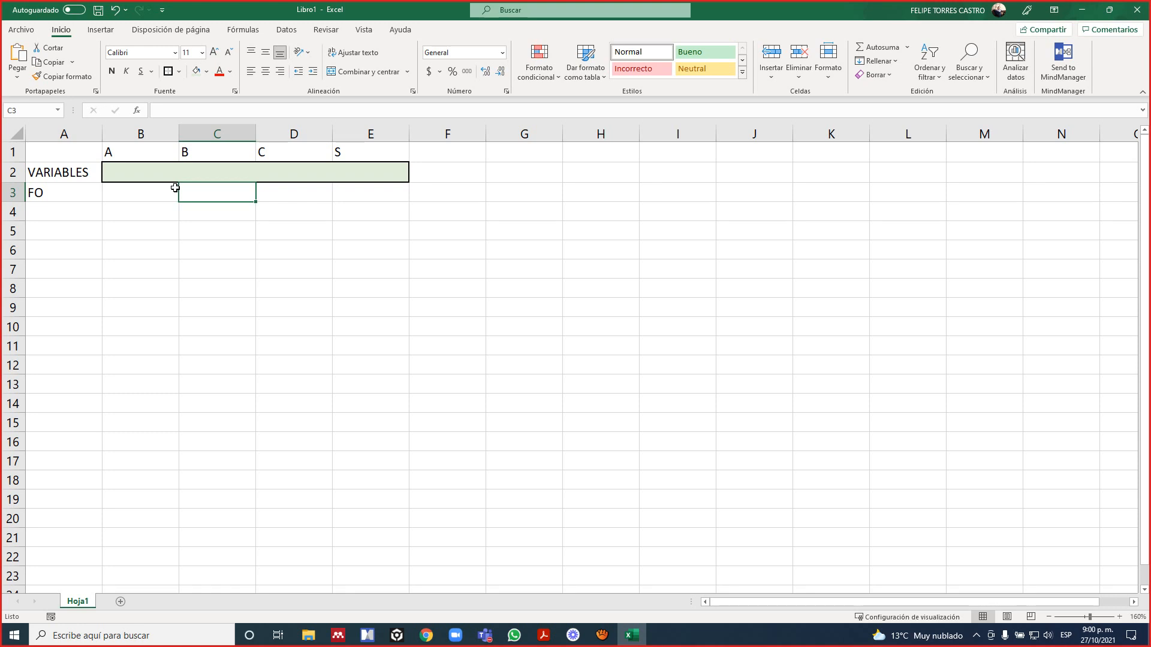
click(150, 173)
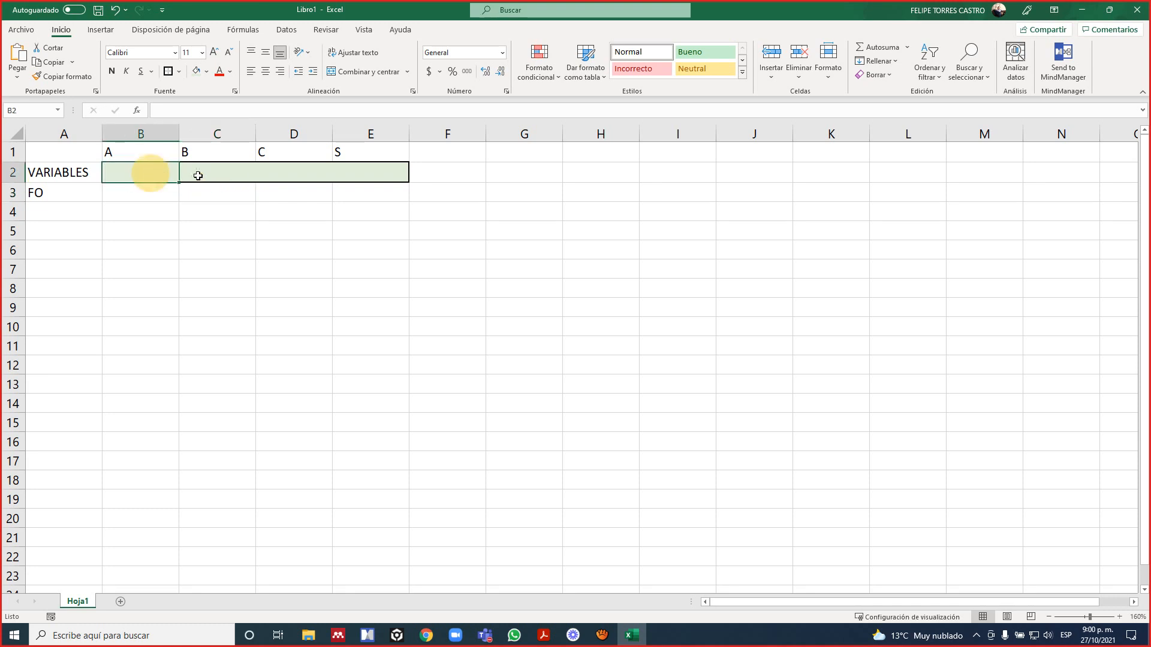
click(218, 177)
click(293, 178)
click(348, 174)
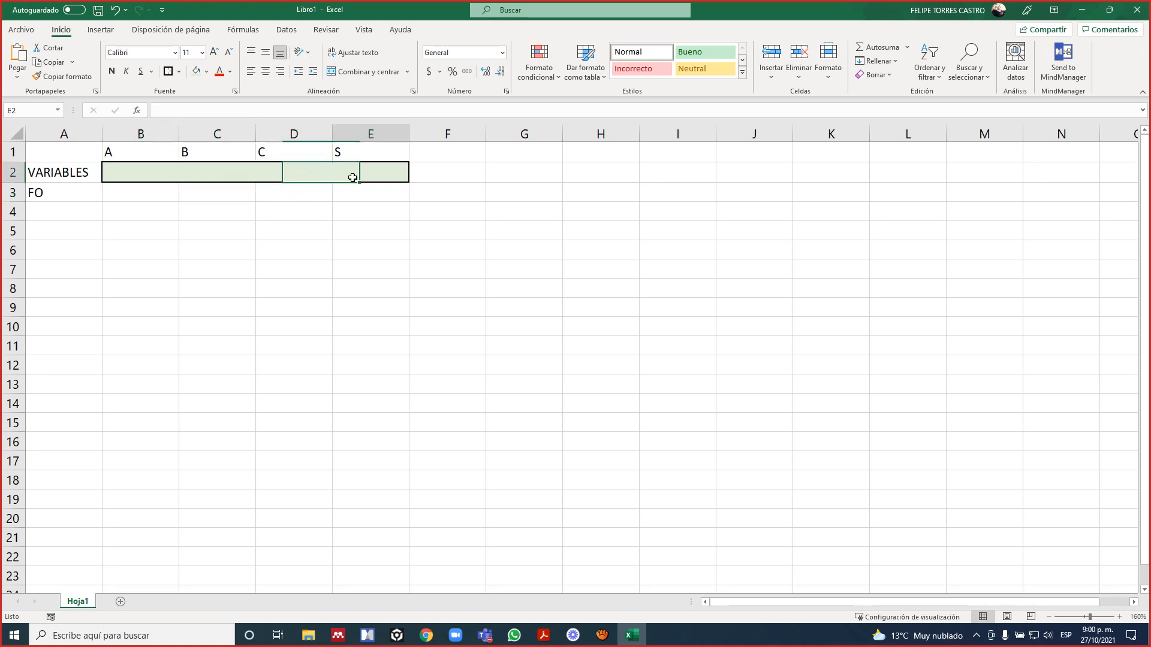
click(128, 174)
Examine the coefficients of the objective function in the PDF slide and return to the FO row in Excel.
click(154, 192)
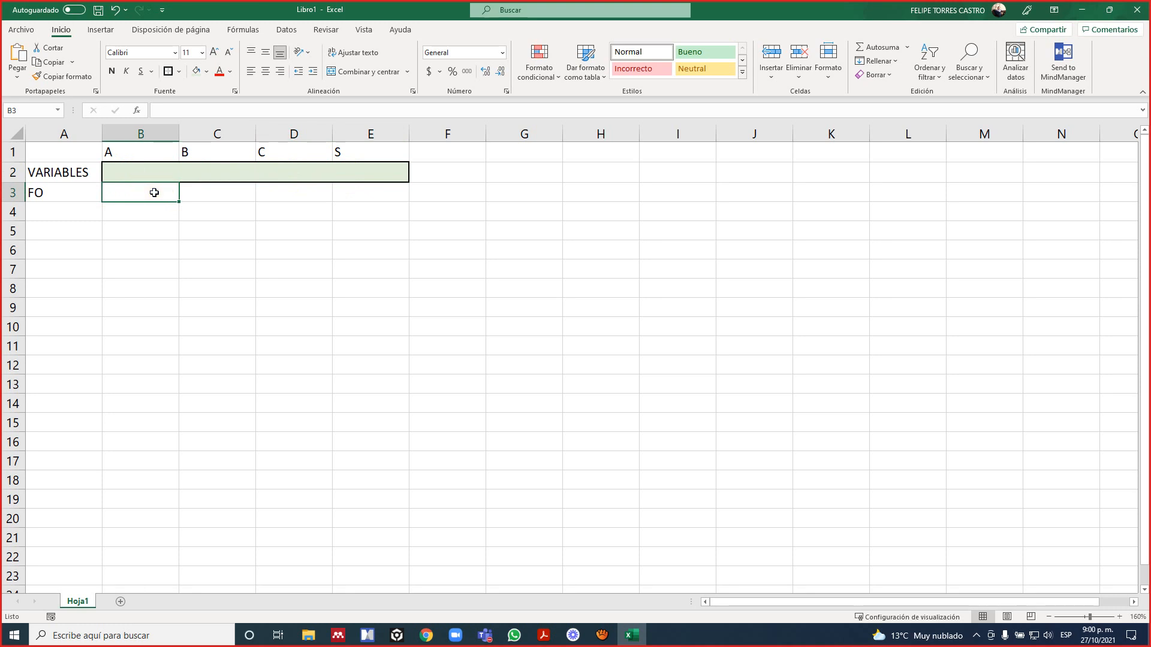
key(alt+Tab)
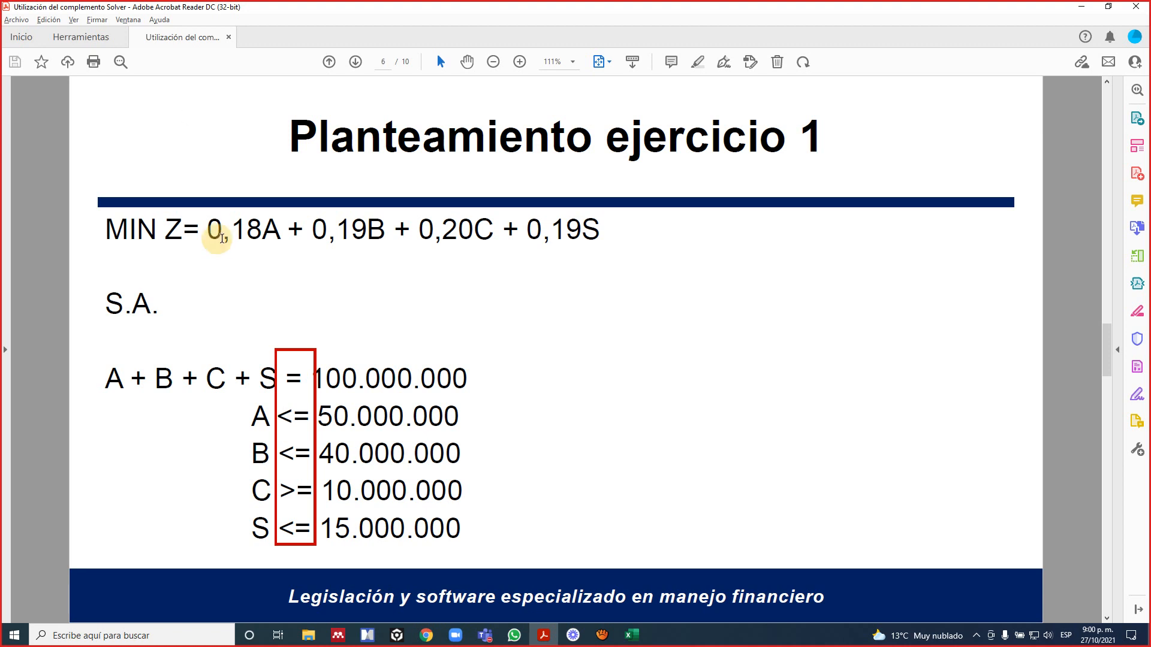
drag(218, 235, 475, 231)
click(267, 237)
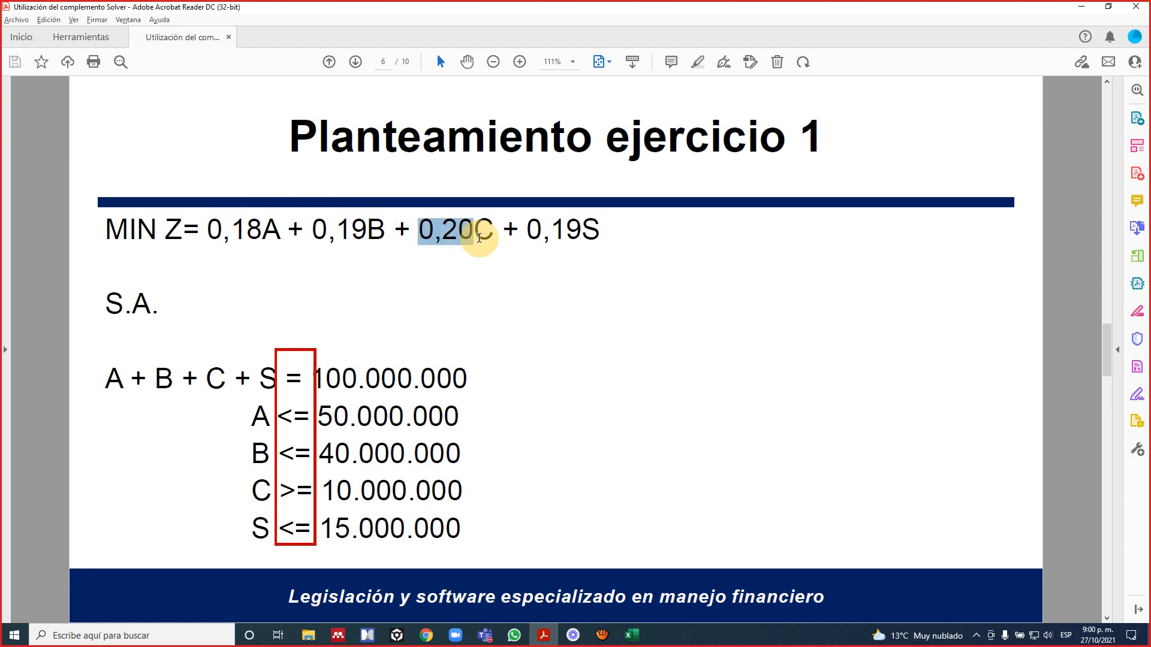
key(alt+Tab)
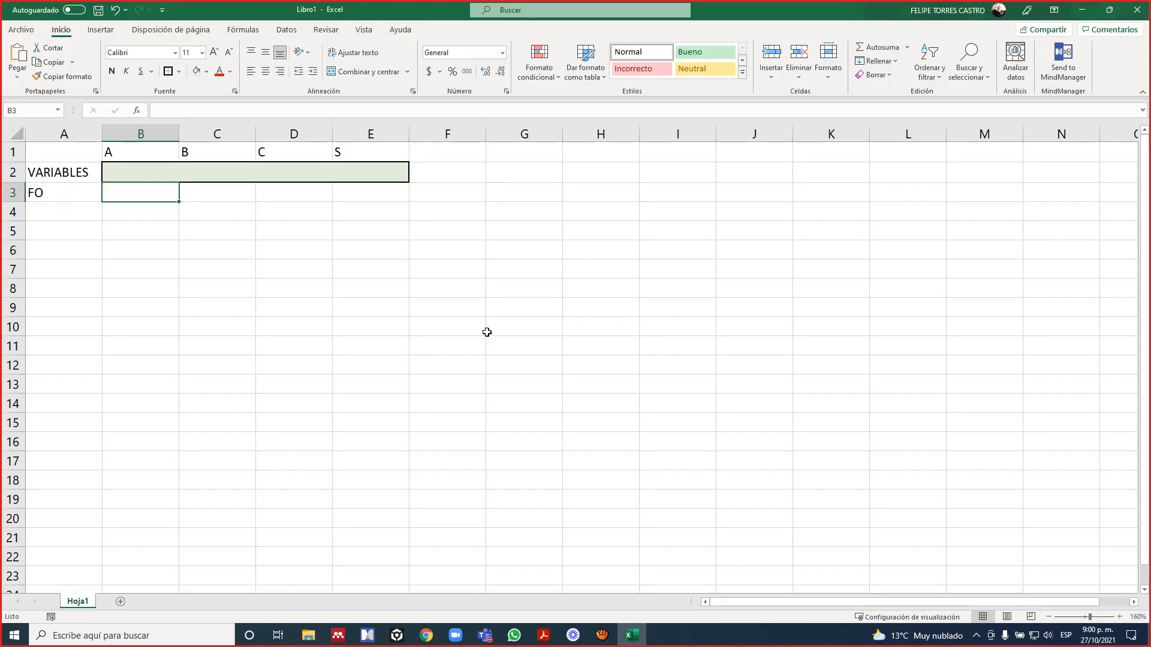
Enter the objective function coefficients 0,18, 0,19, 0,2 and 0,19 in cells B3 to E3, checking them against the PDF.
text(0,198)
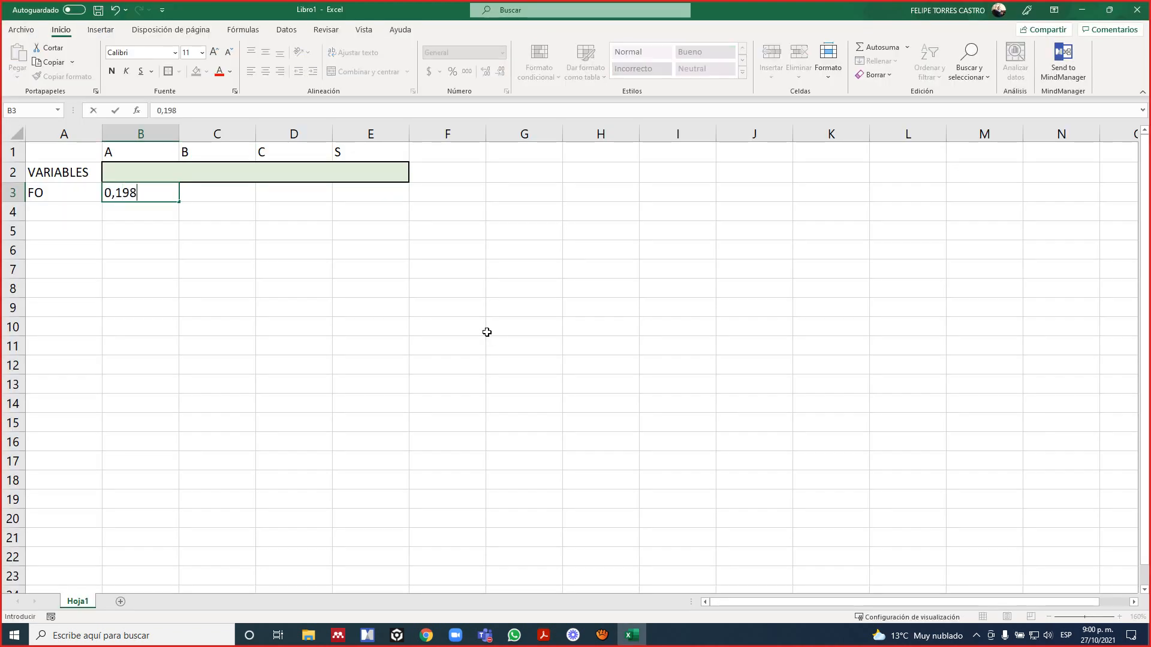
key(BackSpace)
key(BackSpace)
text(8)
key(Tab)
key(alt+Tab)
key(alt+Tab)
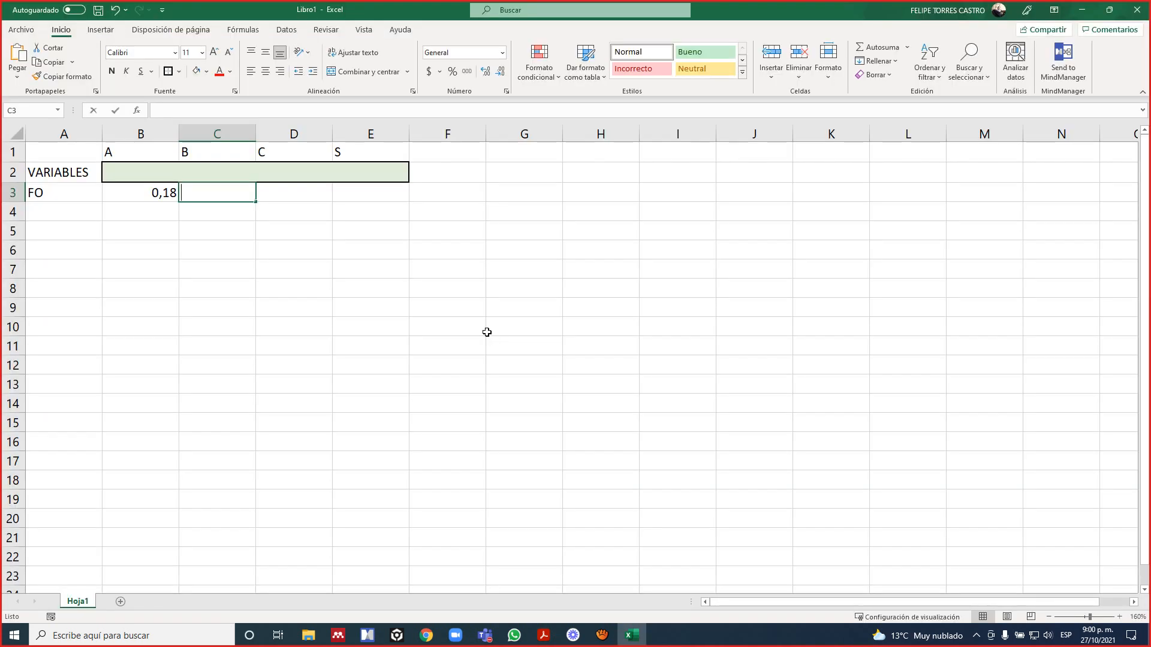
text(0,19)
key(Tab)
text(0,2)
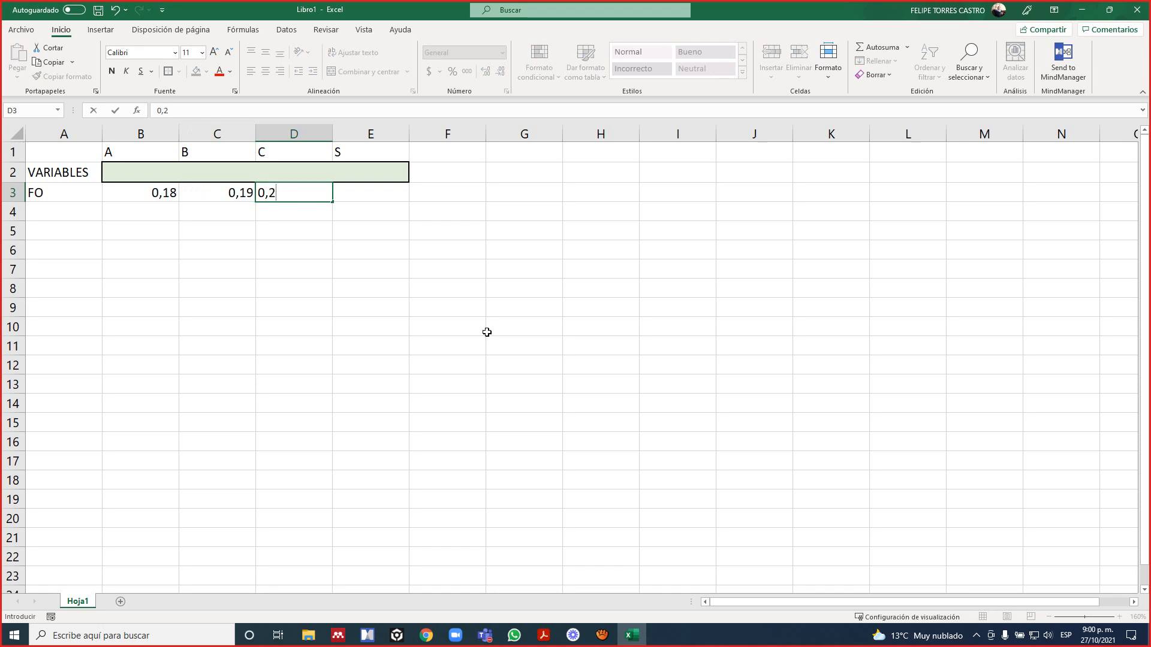
key(Tab)
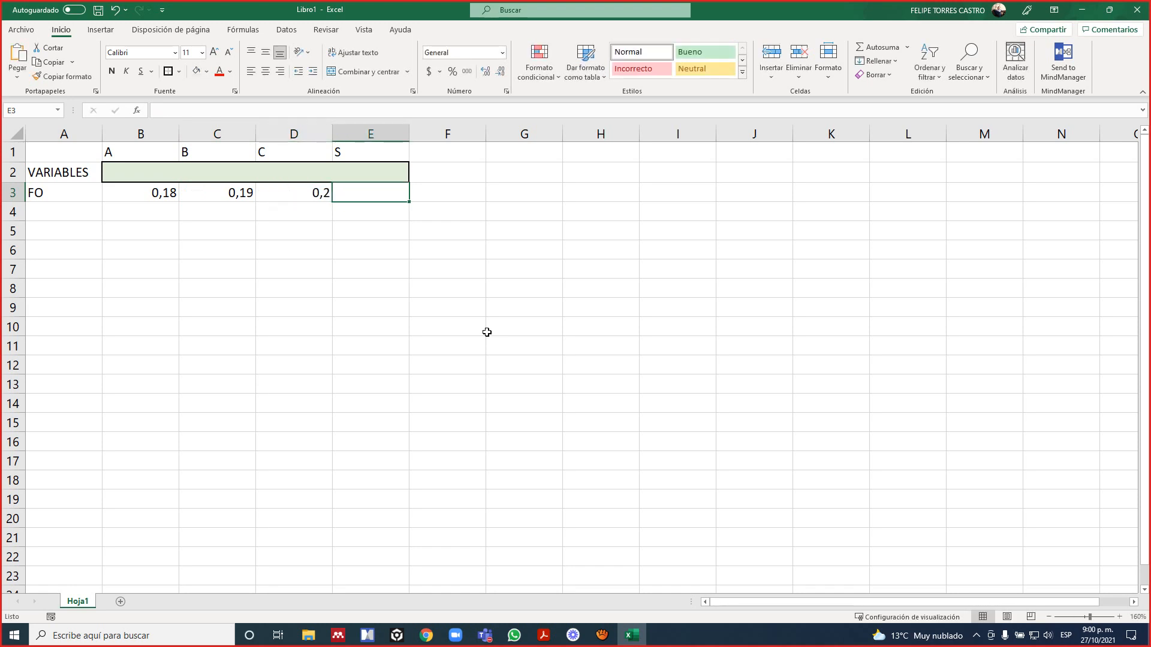
text(0,19)
key(Return)
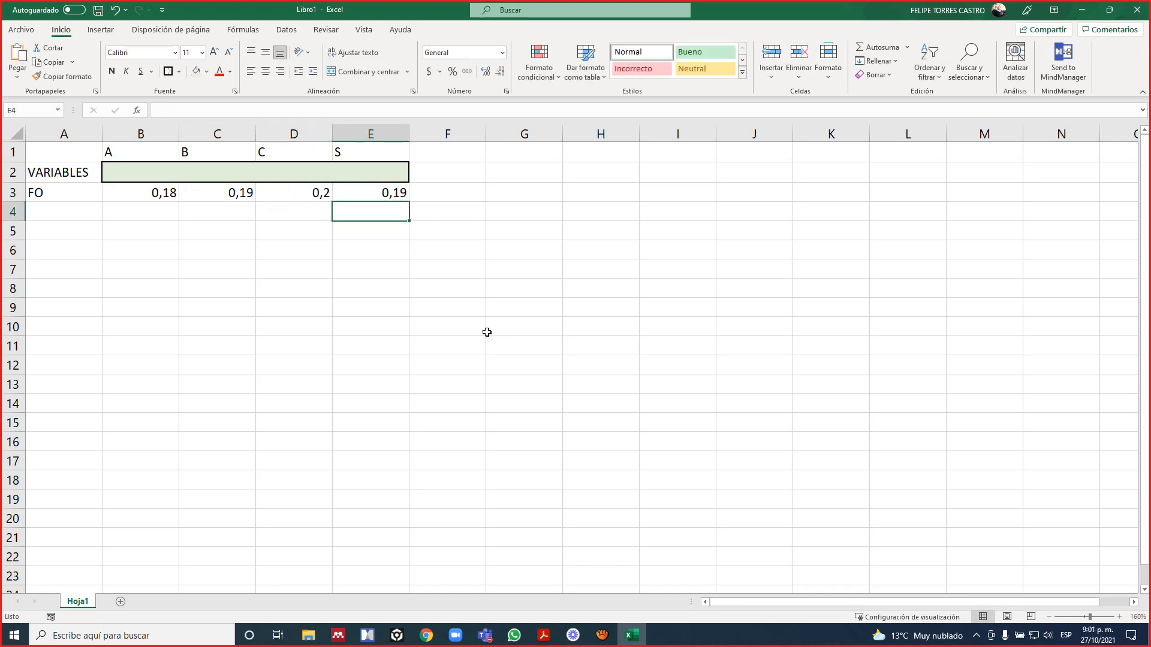
key(alt+Tab)
key(alt+Tab)
Apply the thousands-separator (Millares) number style to the entire sheet.
key(Up)
key(Left)
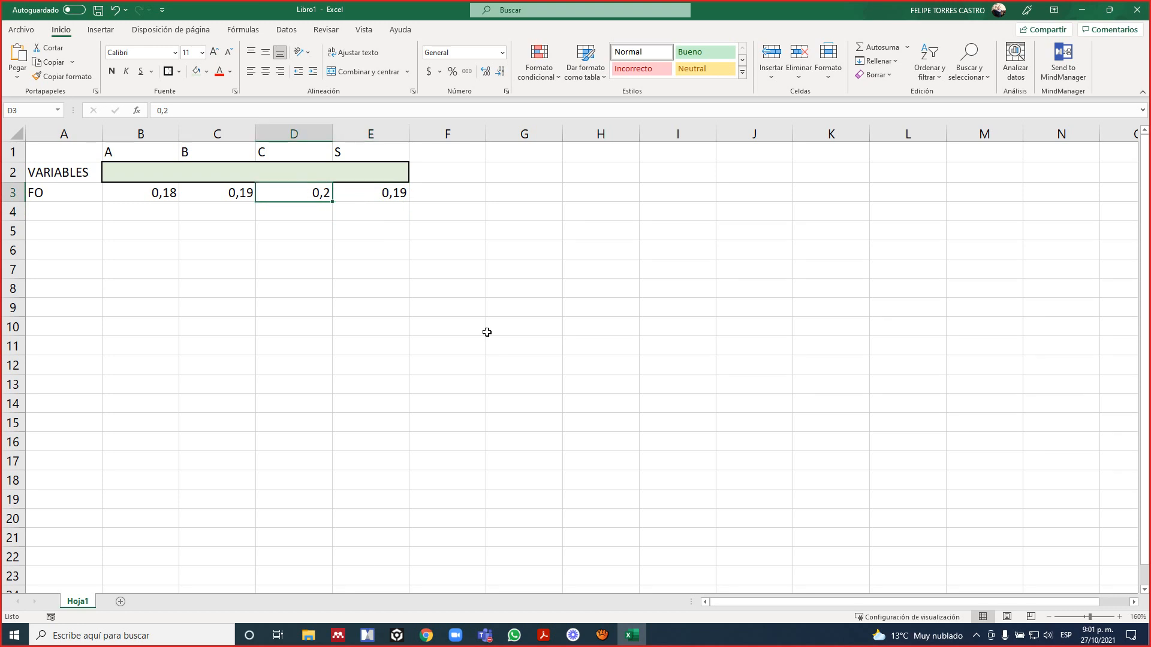
click(13, 131)
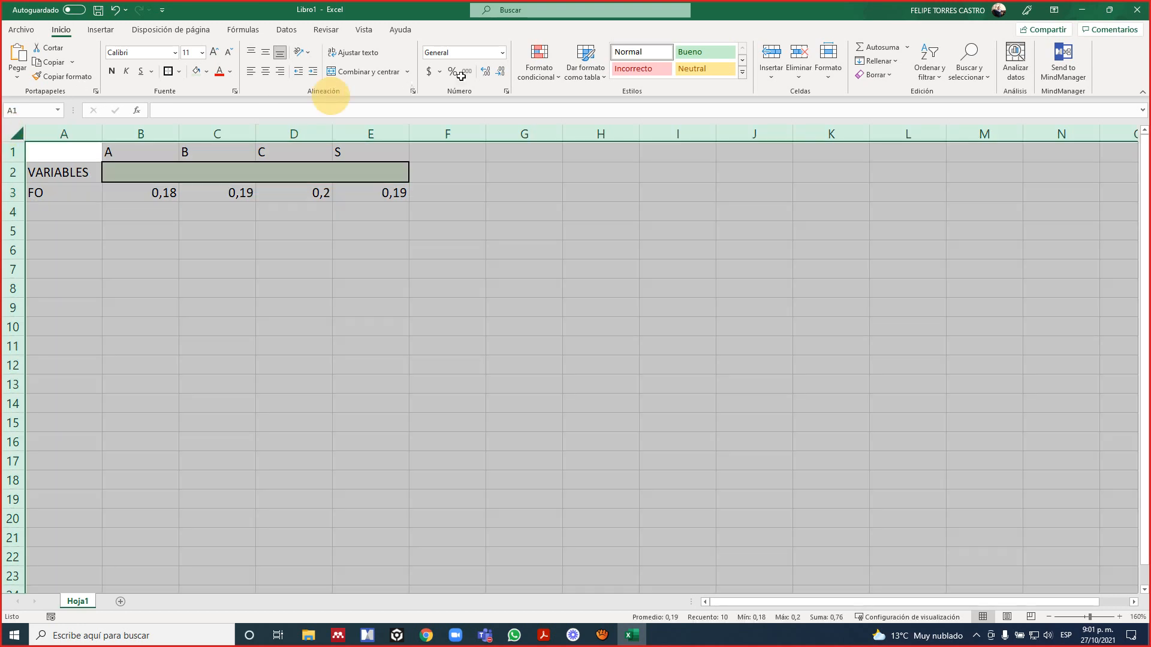
click(468, 73)
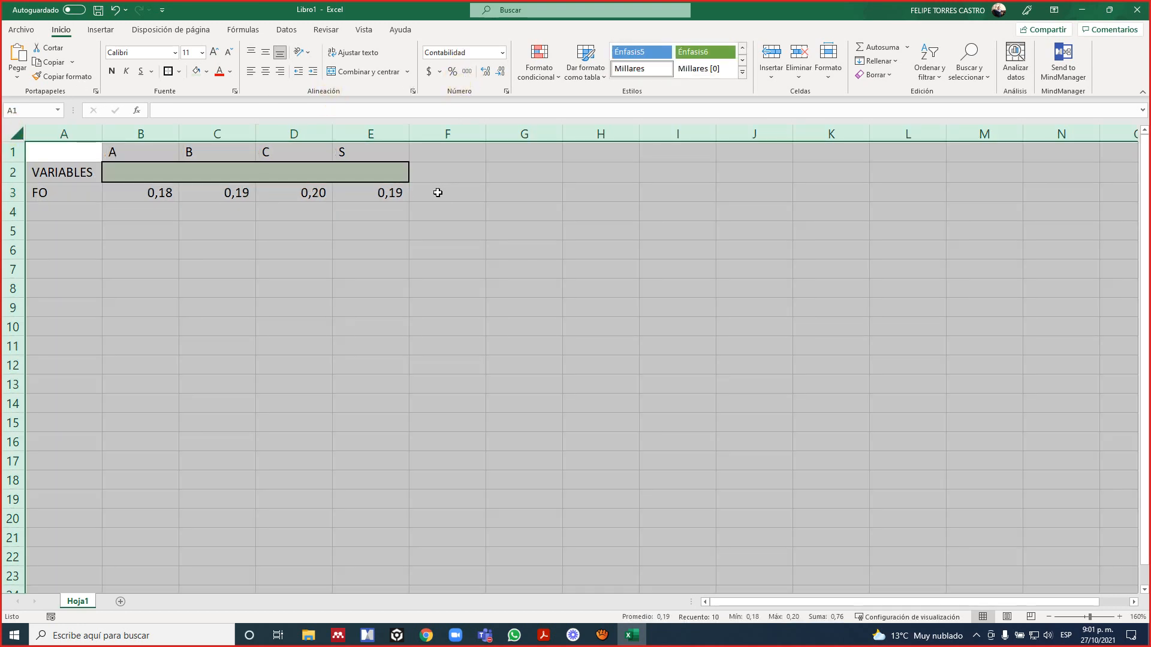
Replace the objective function row label in cell A3 with Z.
click(438, 192)
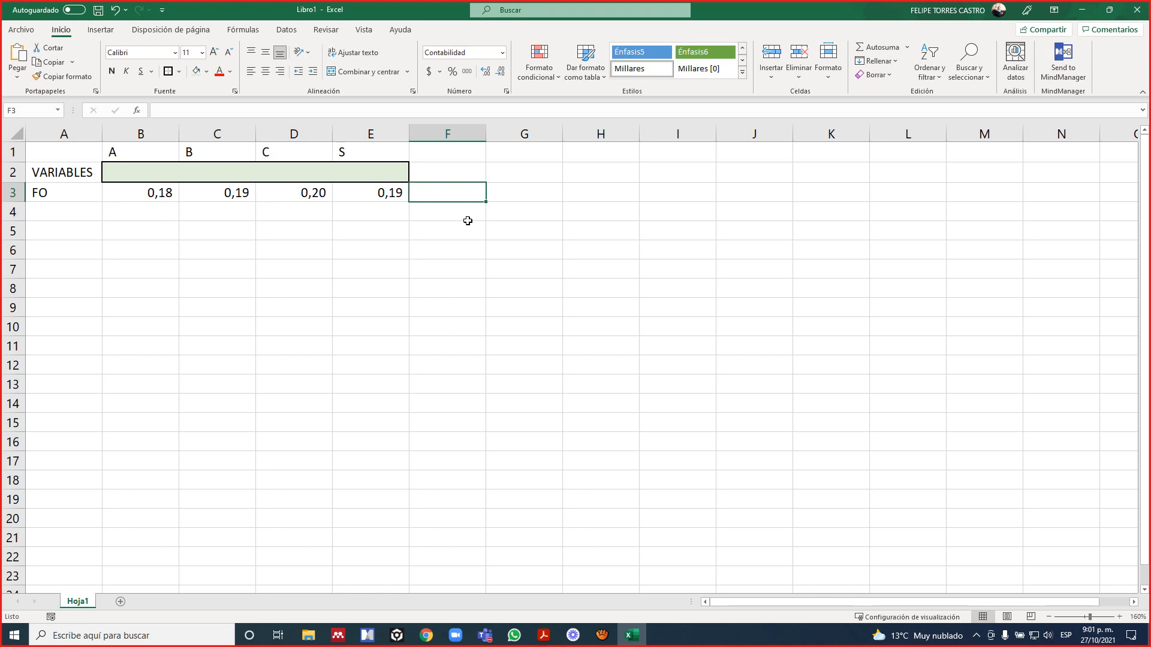
key(Left)
key(Left)
key(Left)
key(Left)
key(Left)
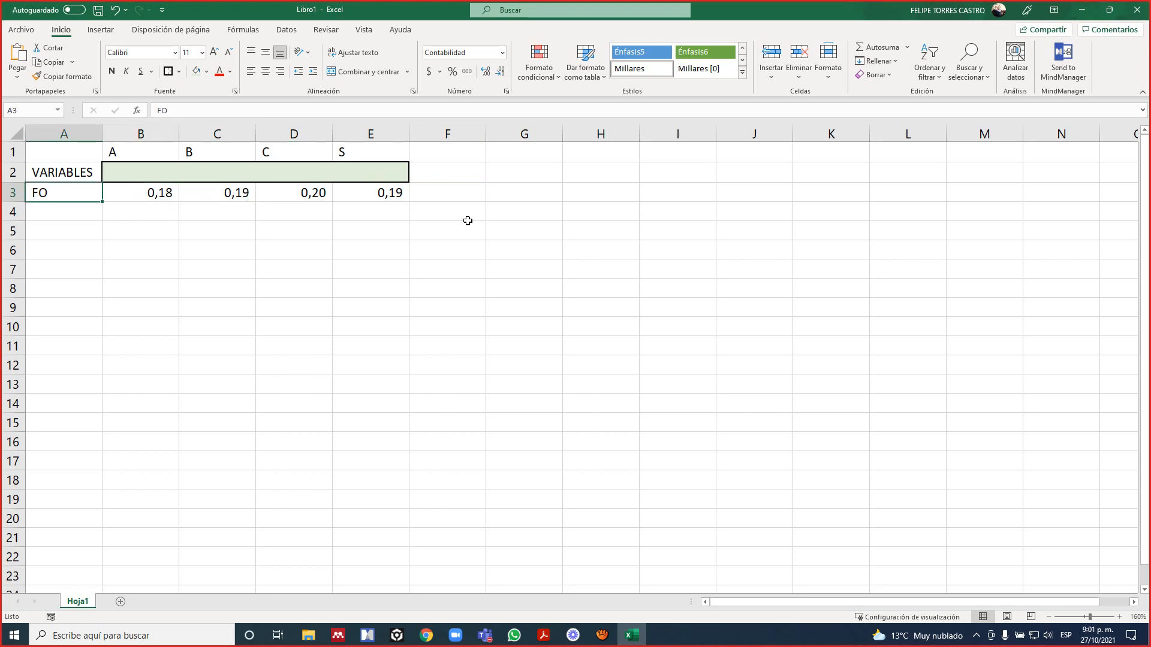
text(Z)
key(Tab)
Enter the heading FO in cell F2, above the objective function result cell.
key(Left)
key(Right)
key(Right)
key(Right)
key(Right)
key(Right)
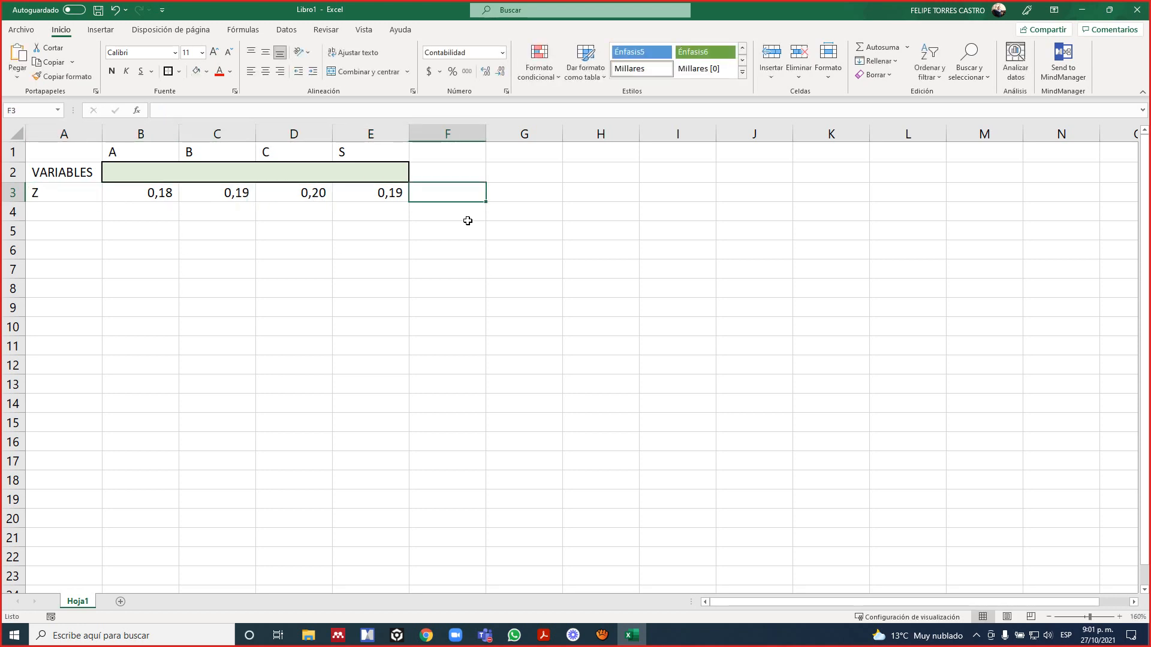
key(Up)
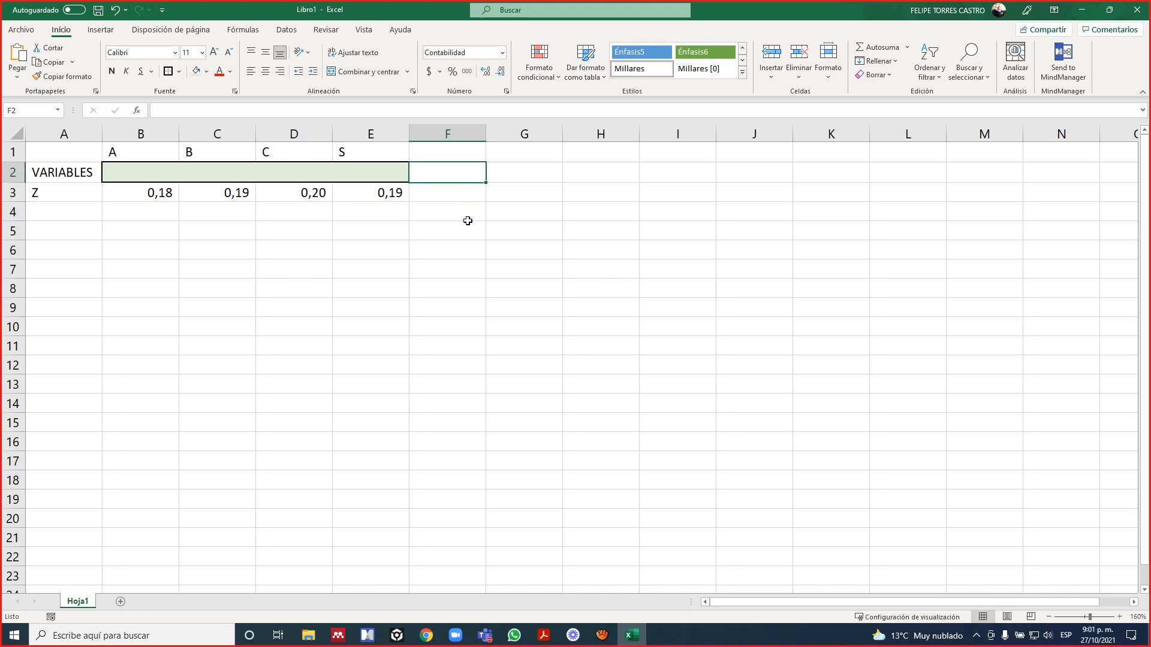
text(FO)
key(Return)
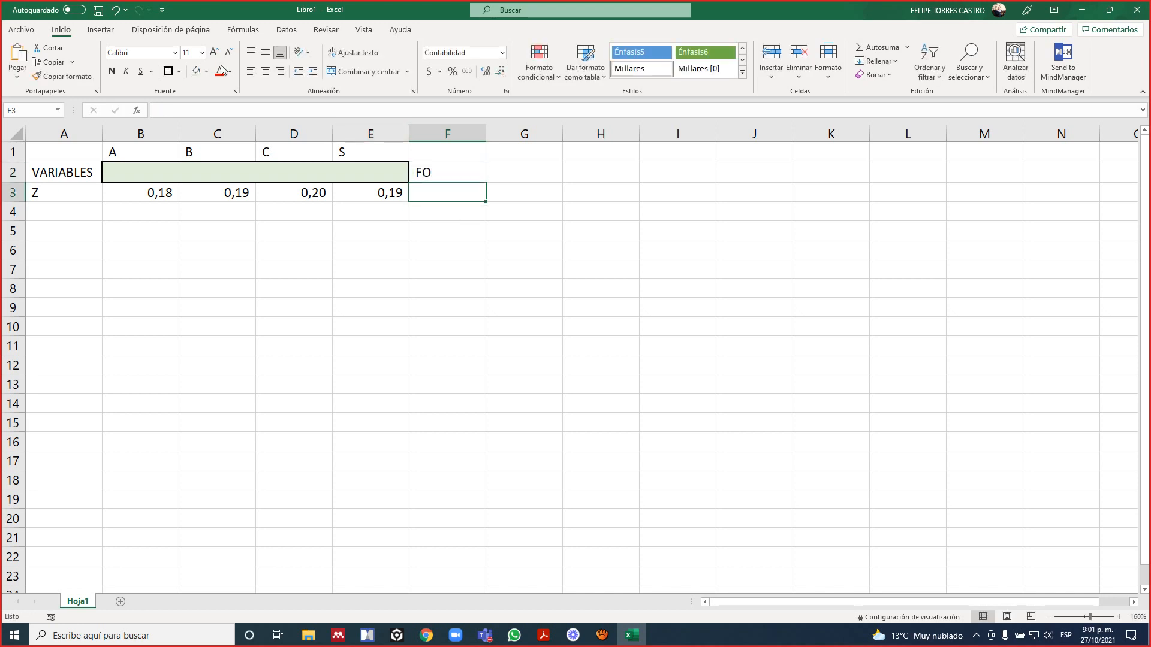
Give cell F3 the same light green fill and thick outside border as the variable cells.
click(196, 71)
click(167, 73)
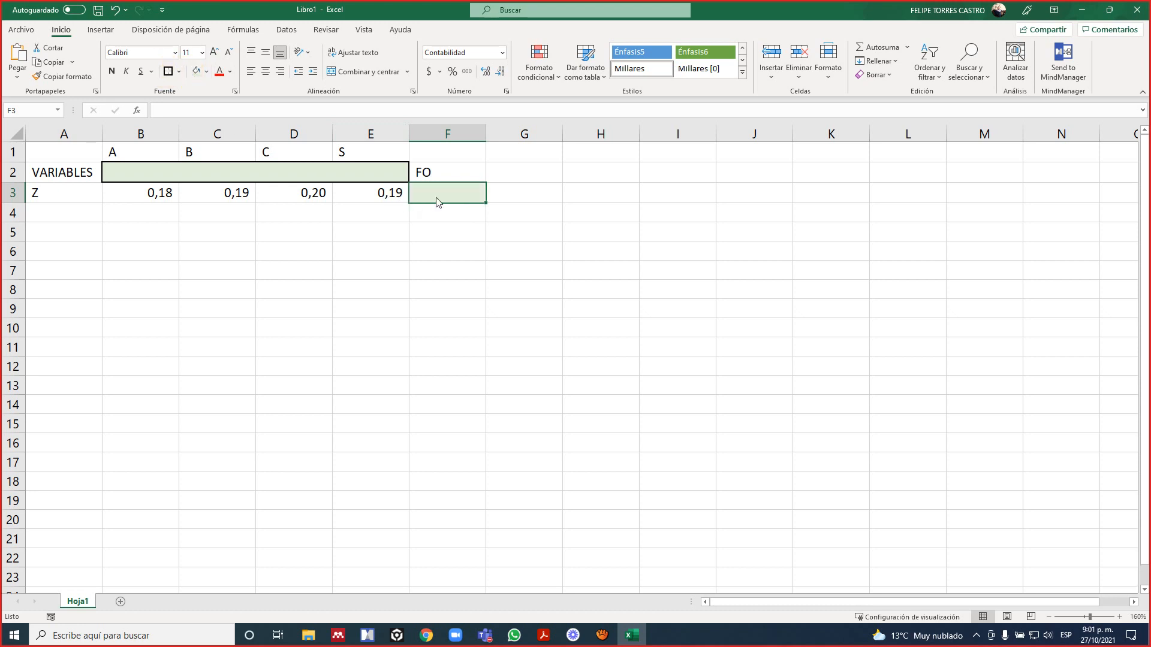
click(491, 247)
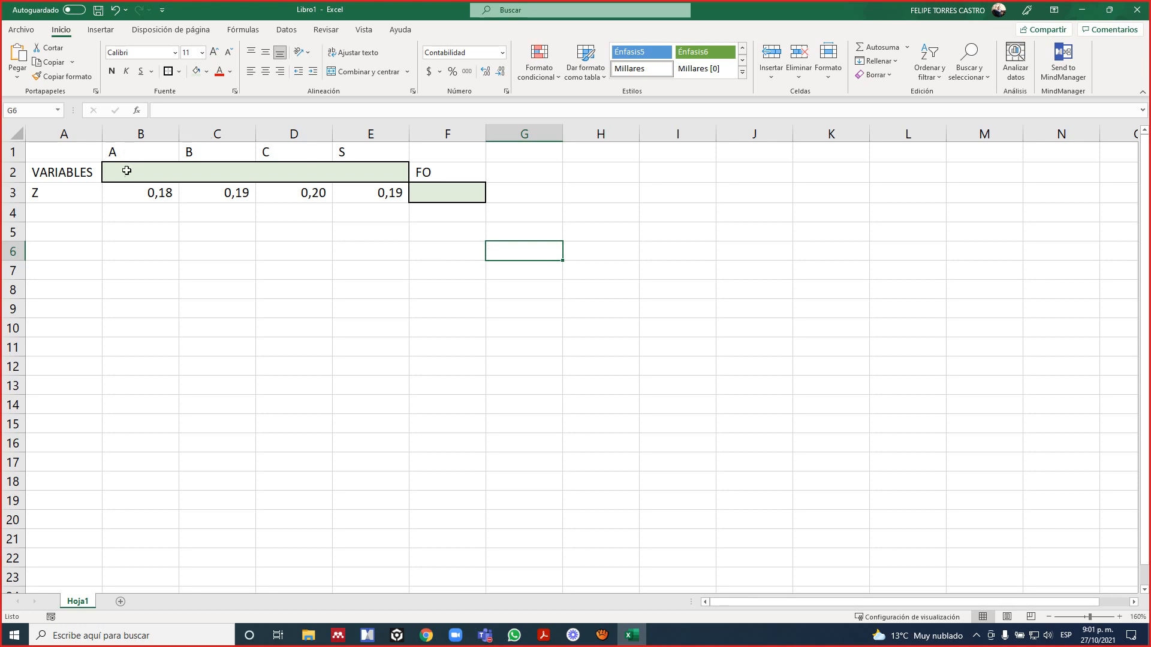
Examine how each variable cell in B2:E2 pairs with the coefficient beneath it in row 3.
drag(129, 171, 383, 172)
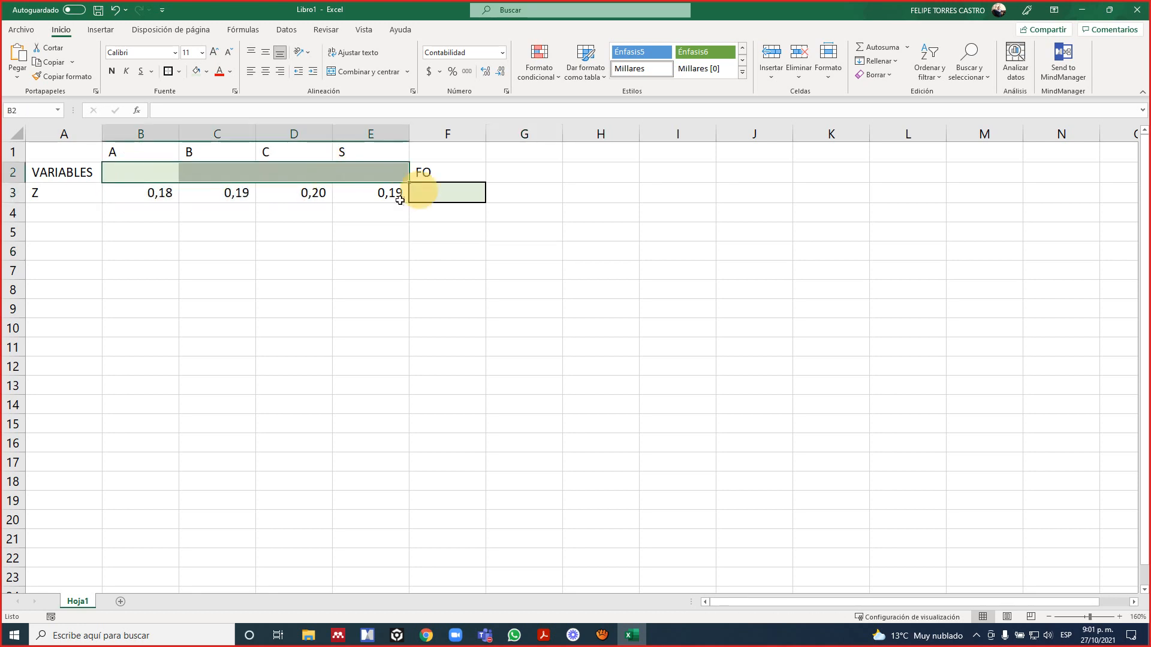
click(355, 219)
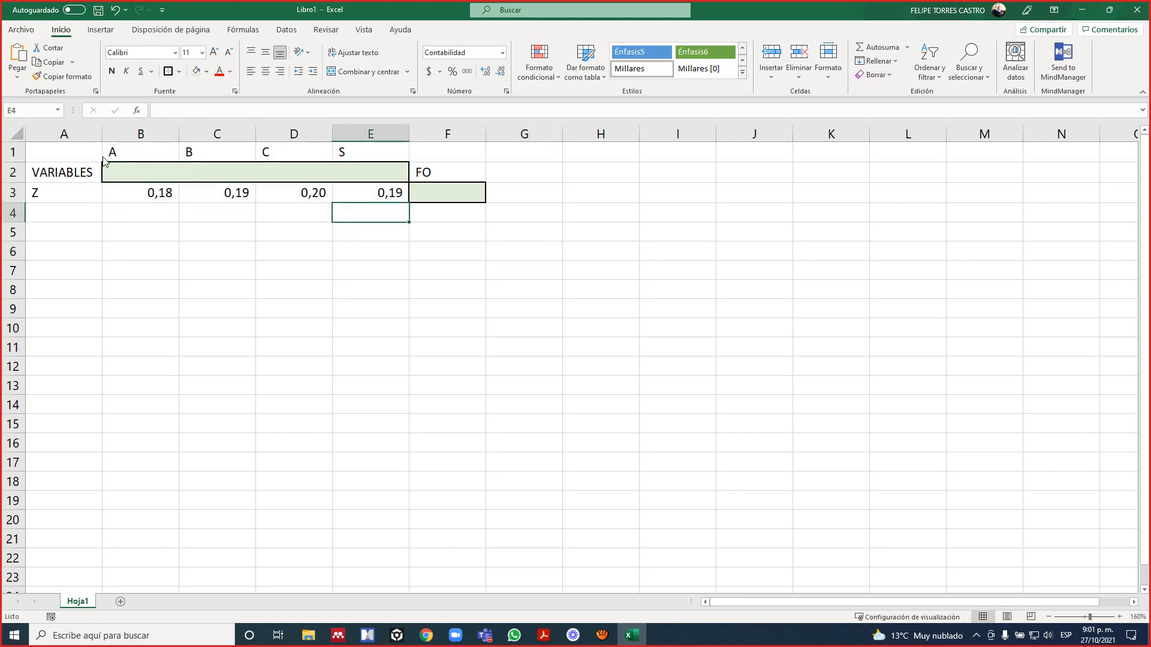
click(129, 172)
click(144, 190)
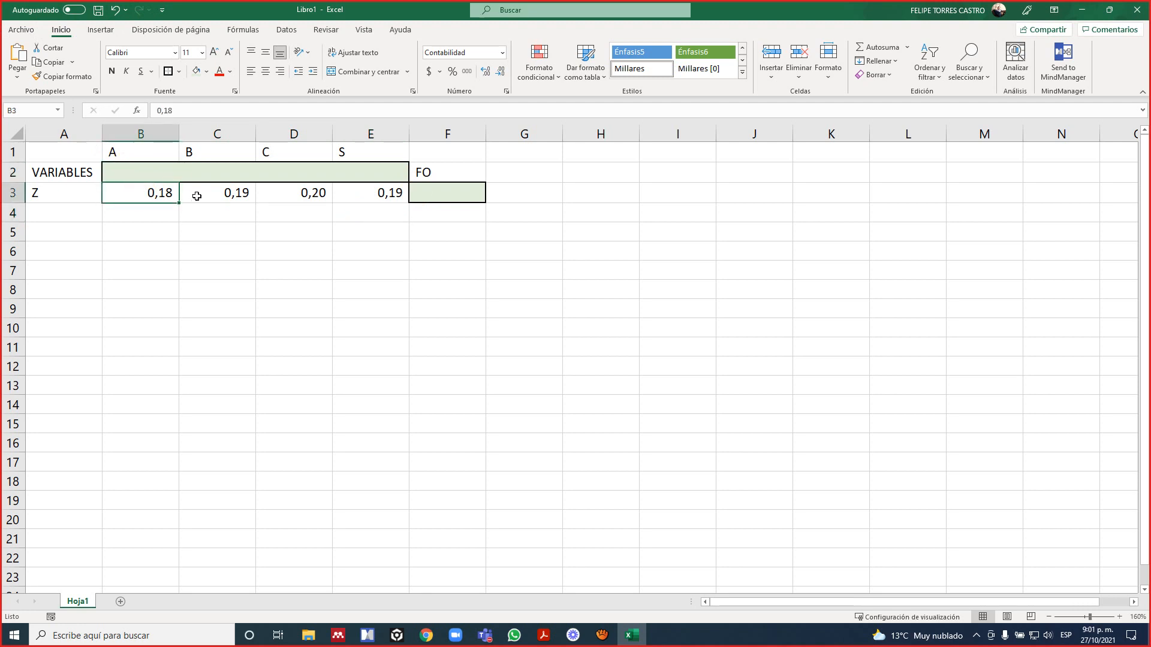
click(217, 175)
click(226, 191)
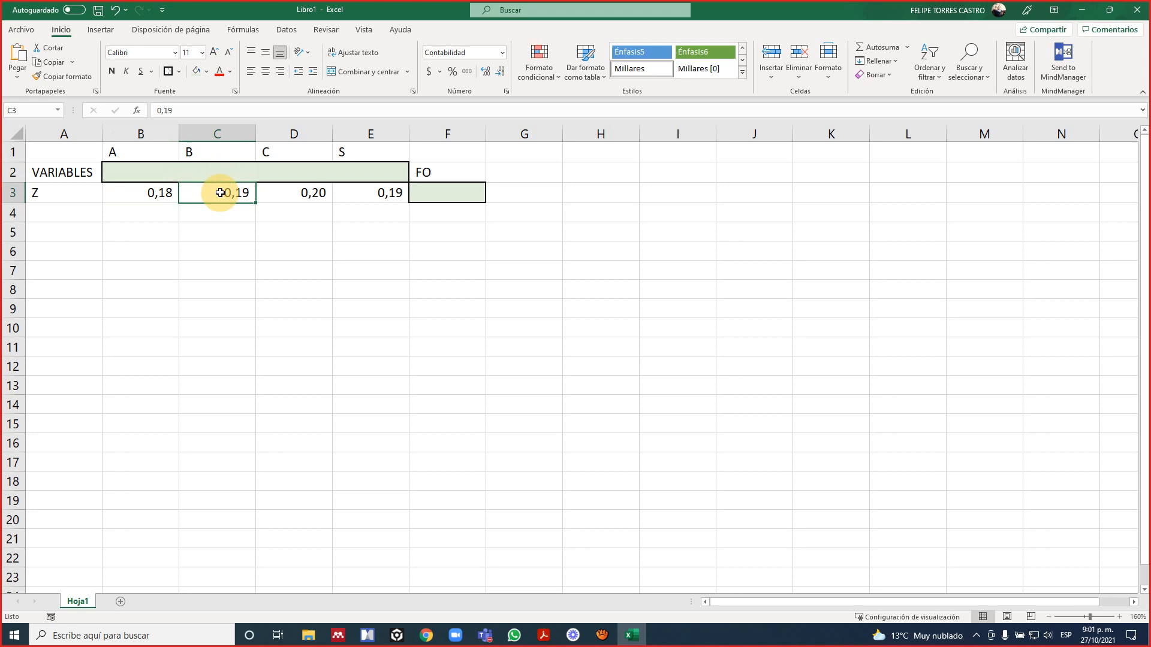
click(280, 172)
click(294, 190)
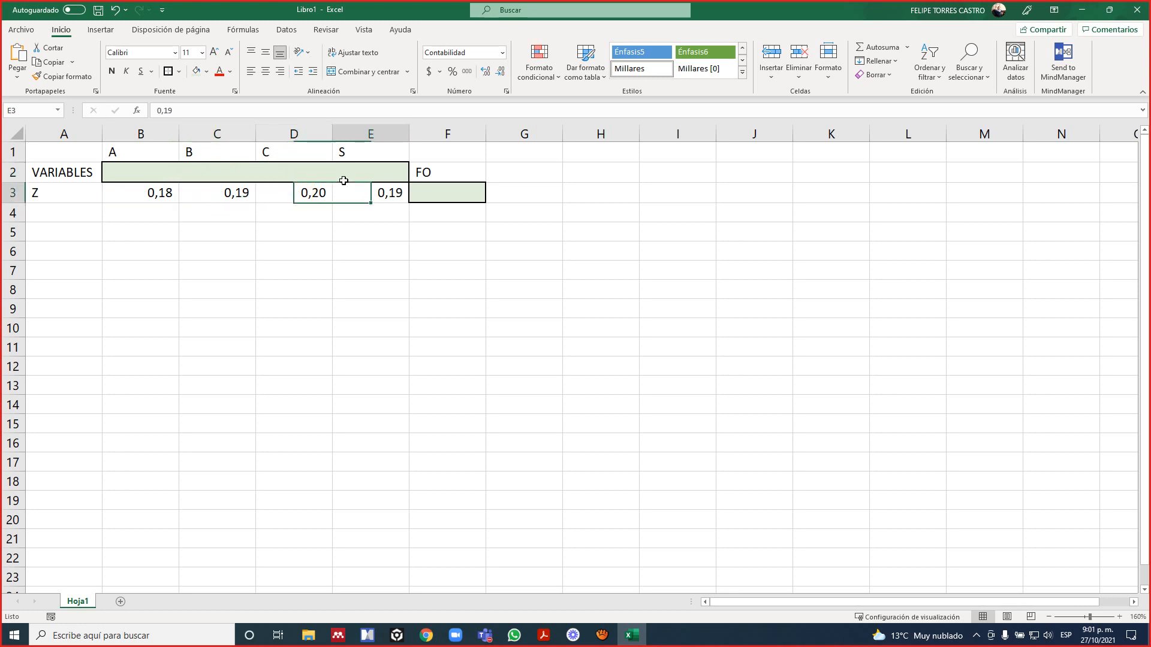
Enter the objective function formula =SUMAPRODUCTO(B2:E2;B3:E3) in cell F3.
key(Right)
key(Right)
key(Right)
key(Left)
text(=)
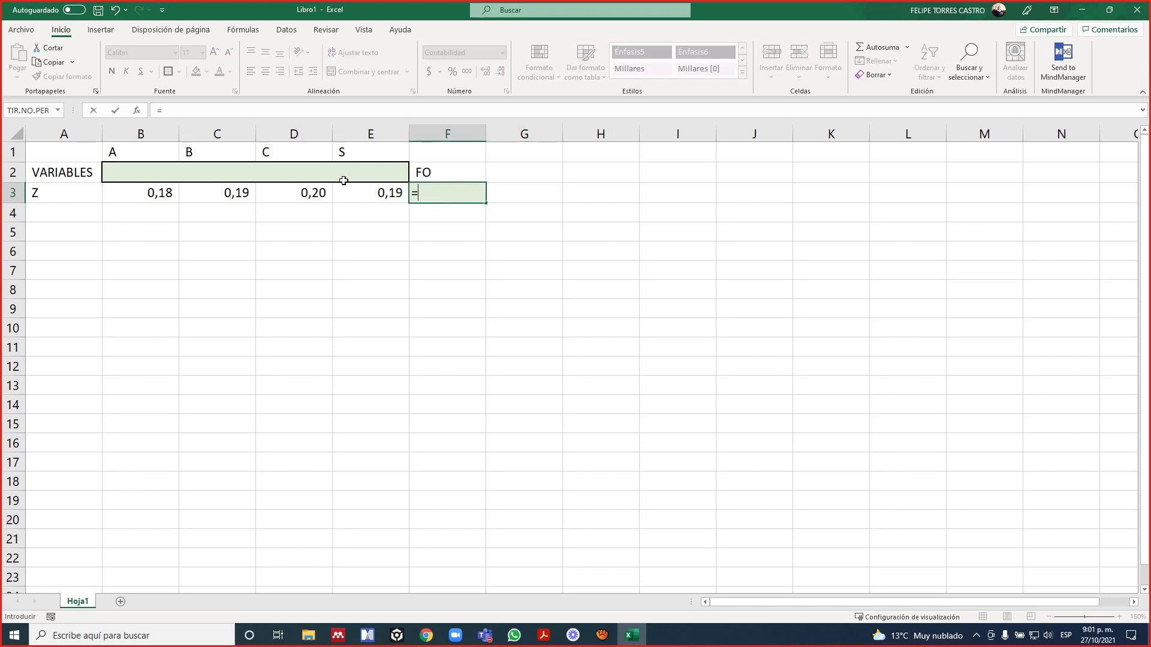
text(SUMA)
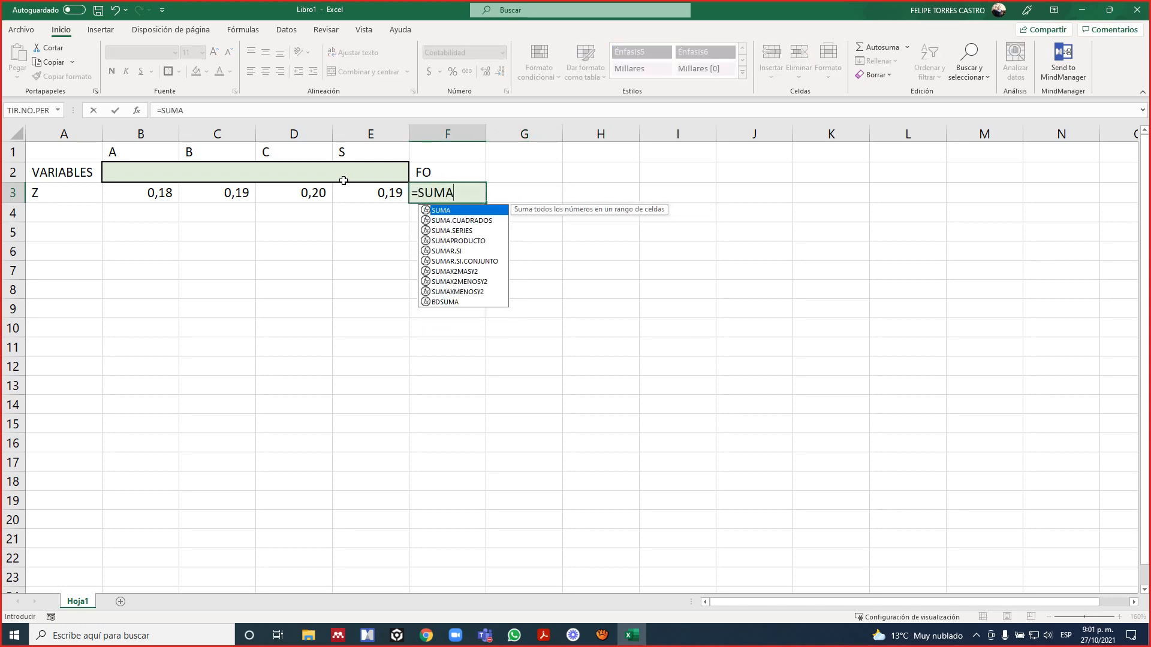
text(P)
key(Tab)
key(Left)
key(Left)
key(Left)
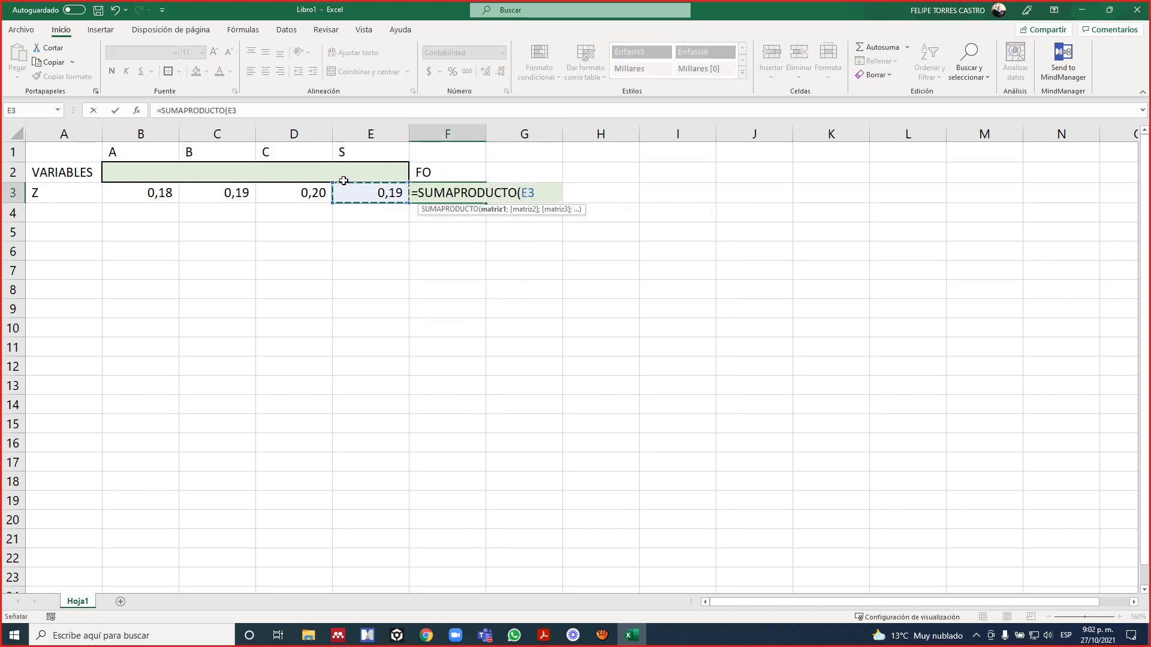
drag(344, 181, 345, 183)
key(shift+Left)
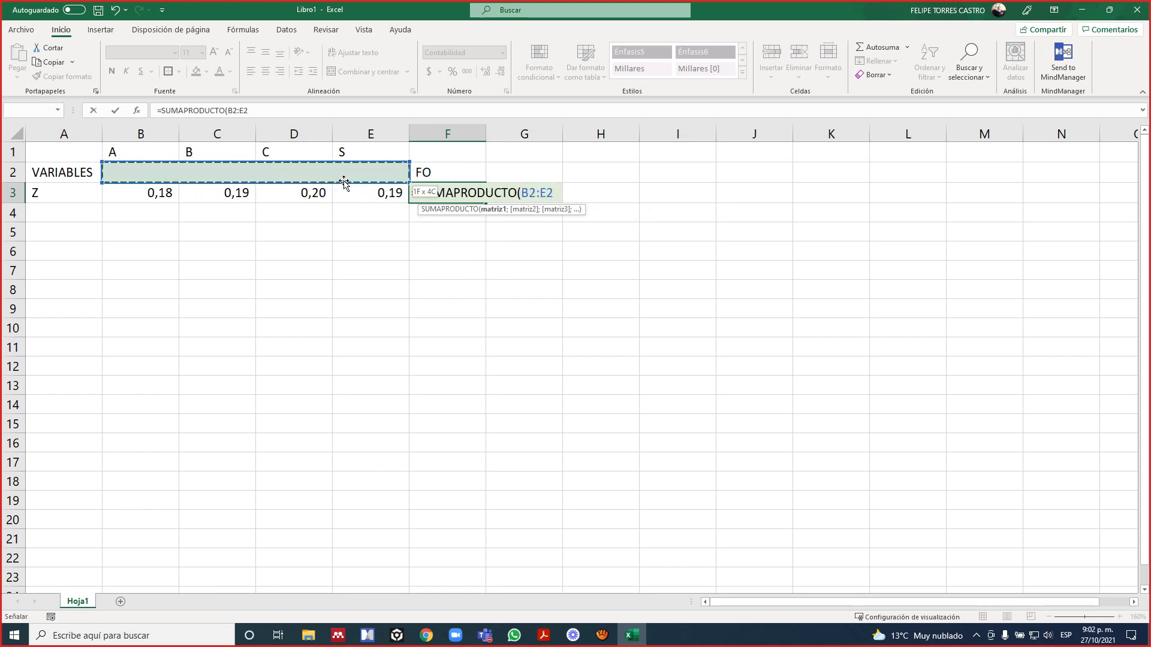
text(;)
key(Left)
key(Left)
key(Left)
key(Left)
key(shift+Right)
key(shift+Right)
key(shift+Right)
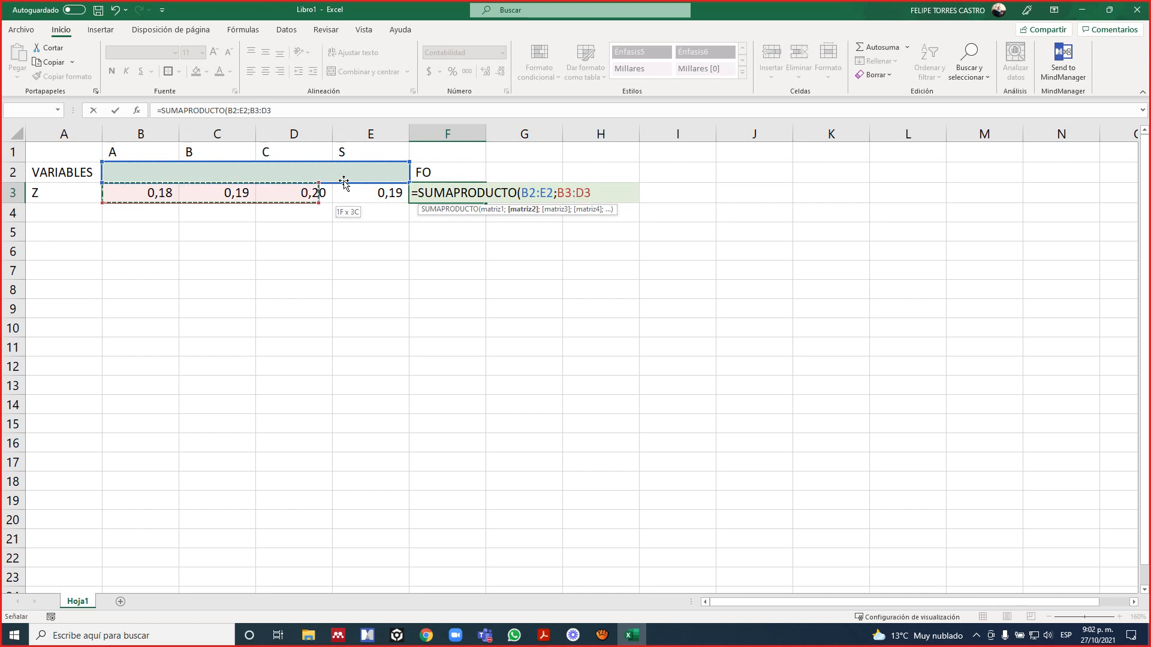
text())
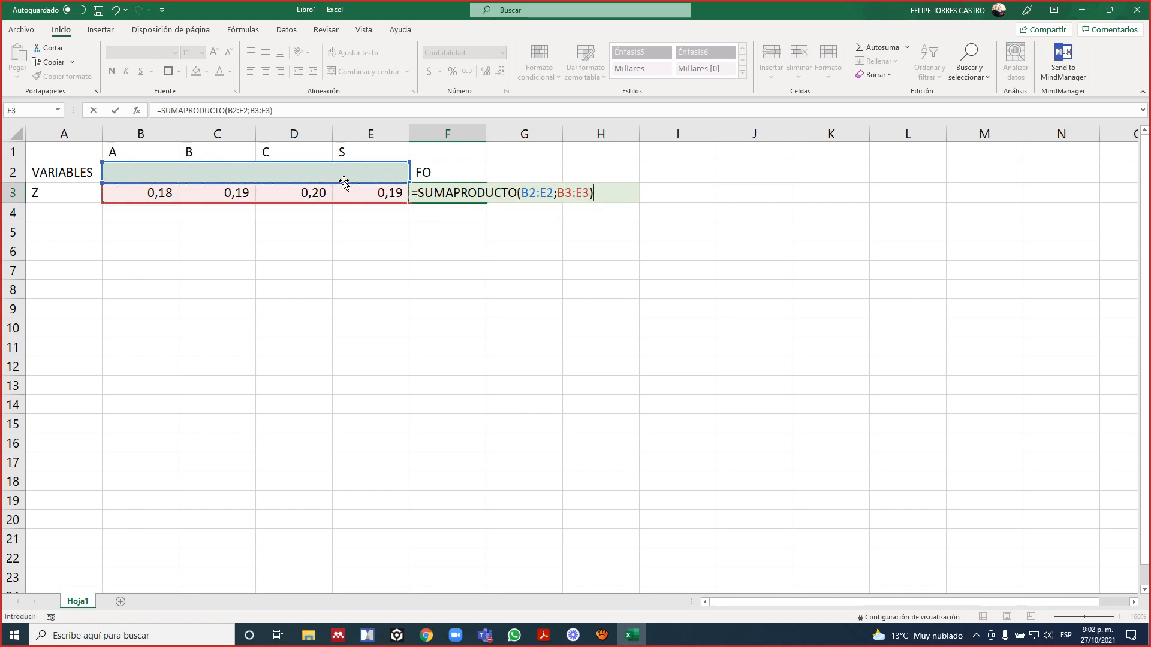
key(Return)
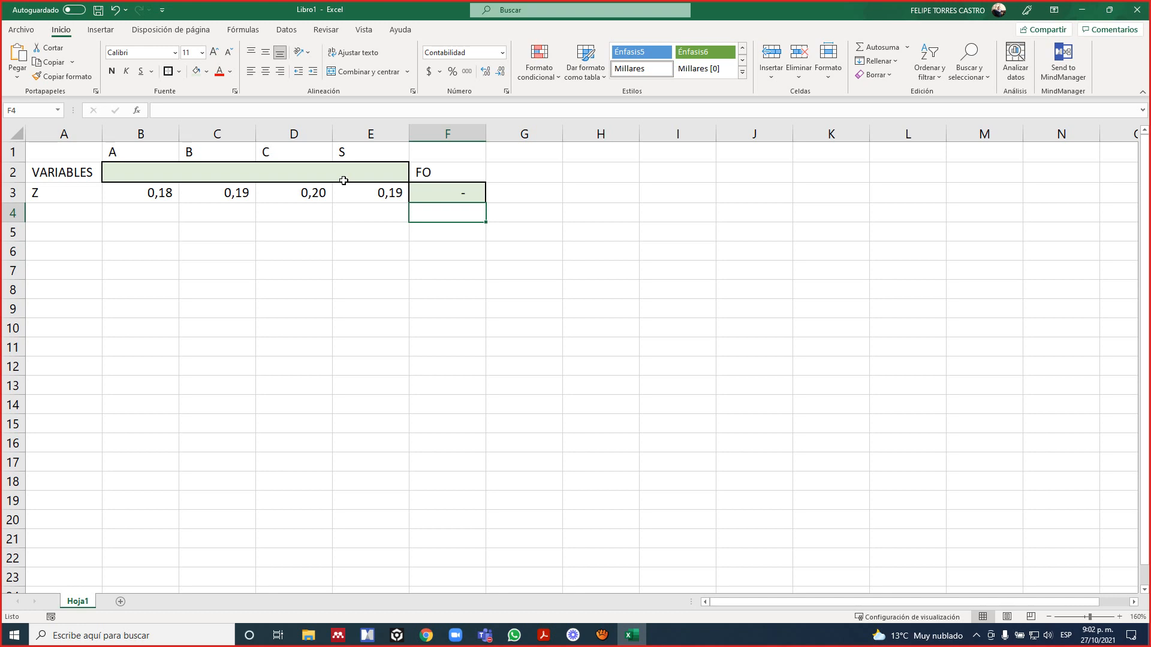
Review the cell ranges referenced by the objective function formula in F3.
key(Up)
key(F2)
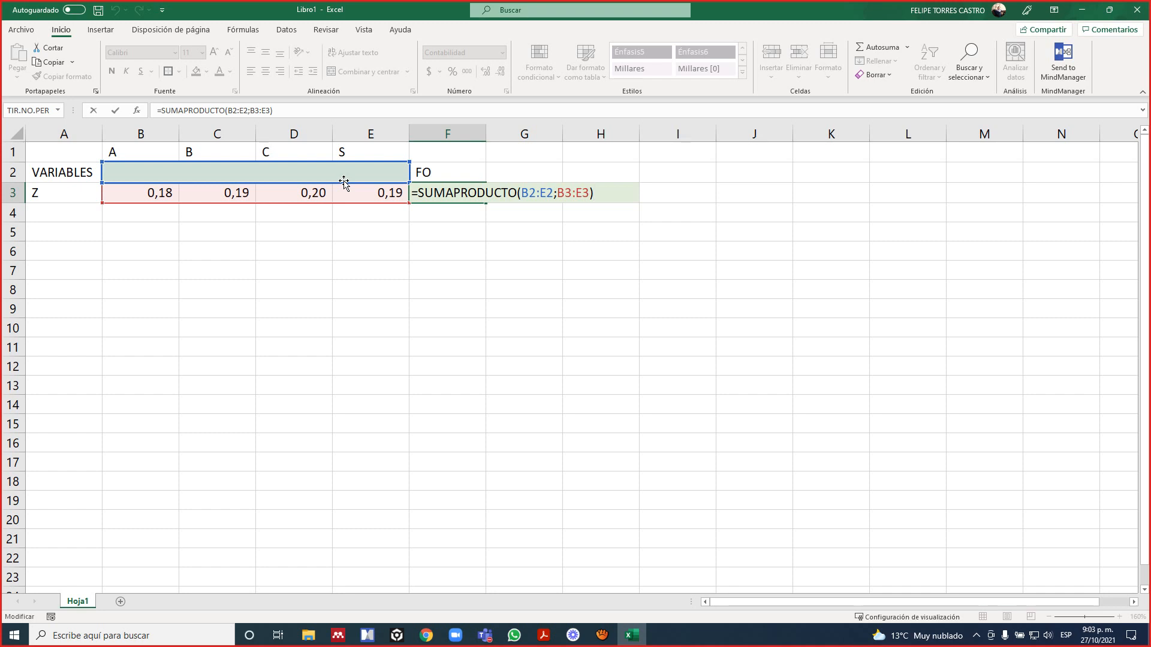
key(Return)
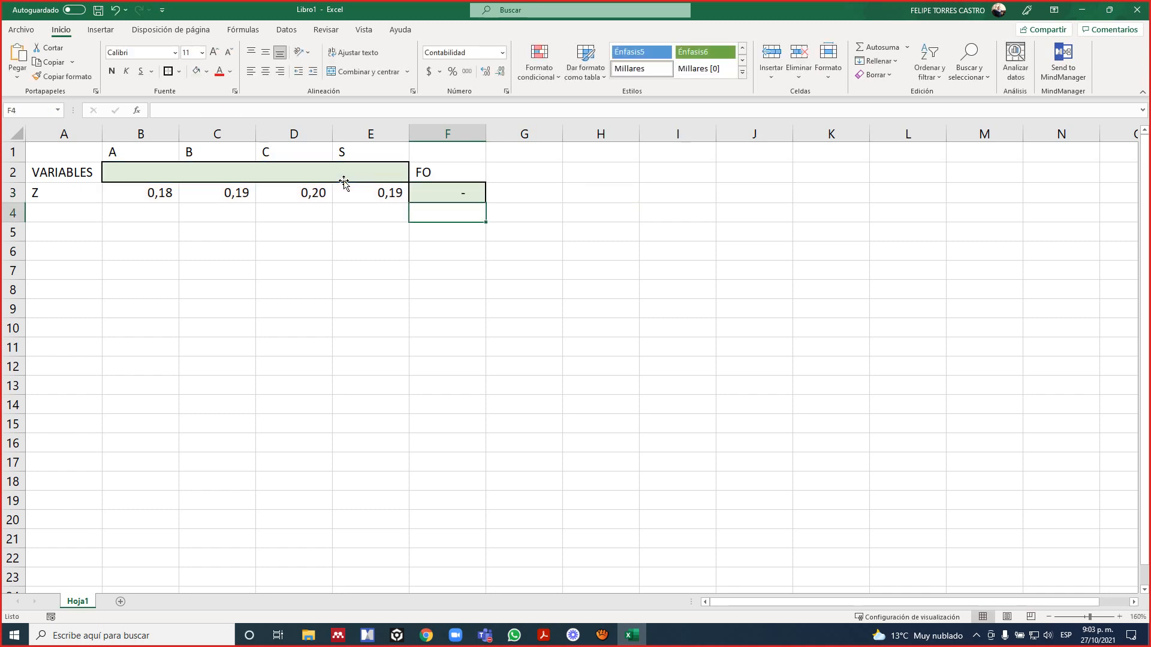
key(Return)
Glance at the constraints in the PDF slide, then label cell A4 in Excel as RESTRICCIONES.
key(alt+Tab)
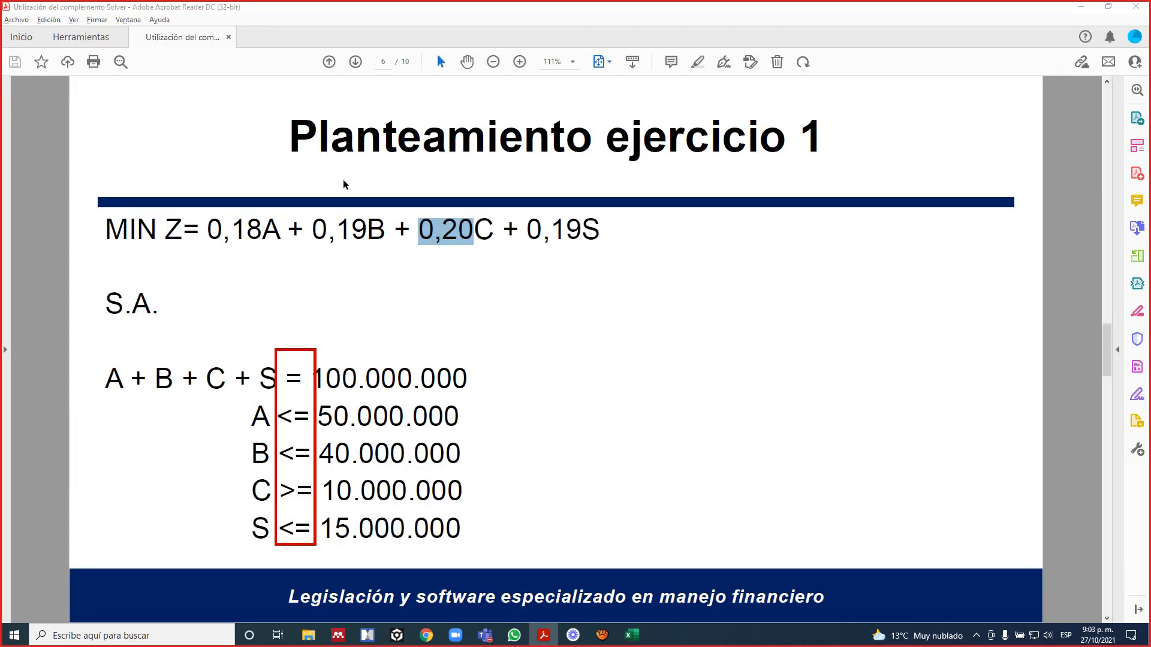
key(alt+Tab)
key(Left)
key(Left)
key(Left)
key(Up)
key(Left)
key(Left)
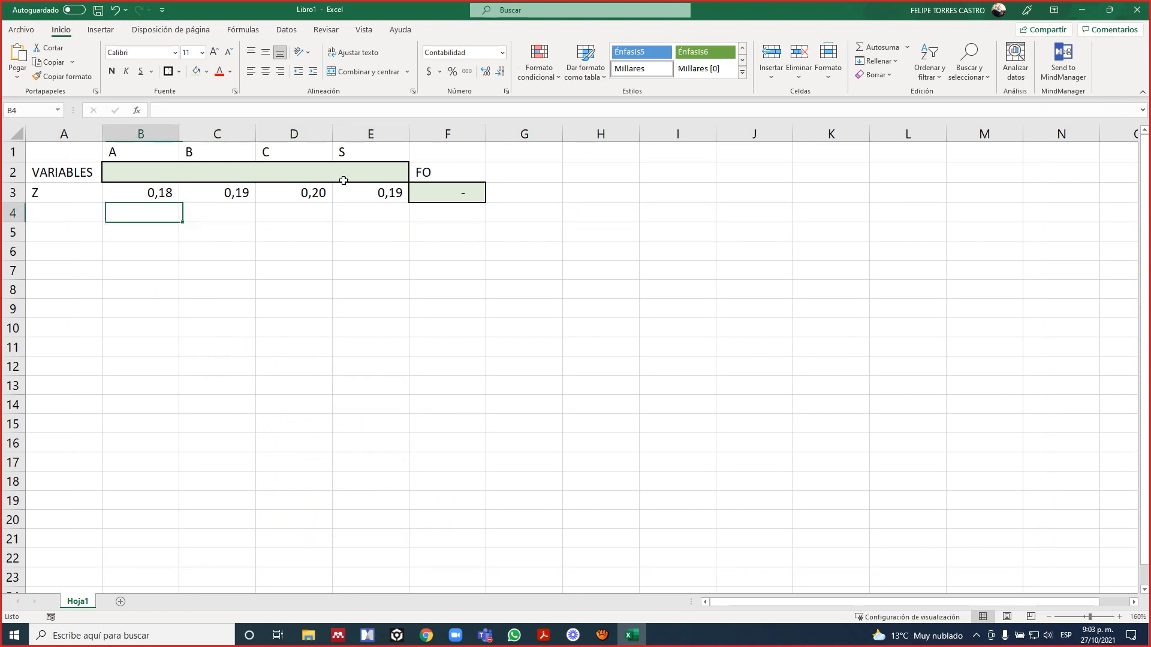
text(RESTR)
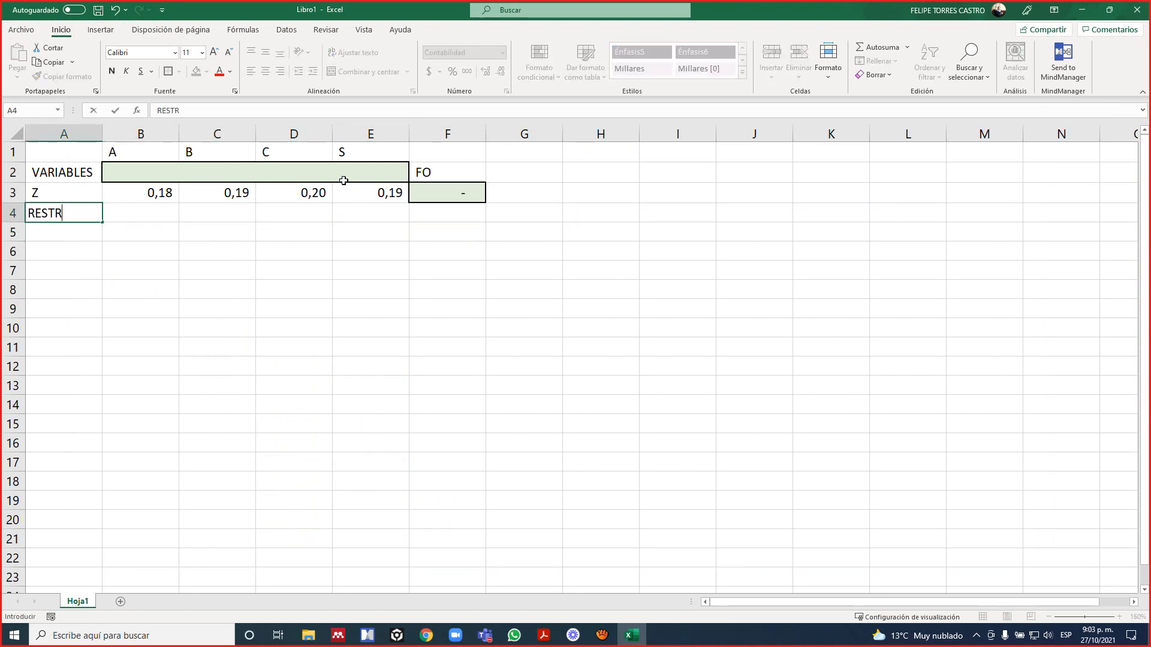
text(ICC IONES)
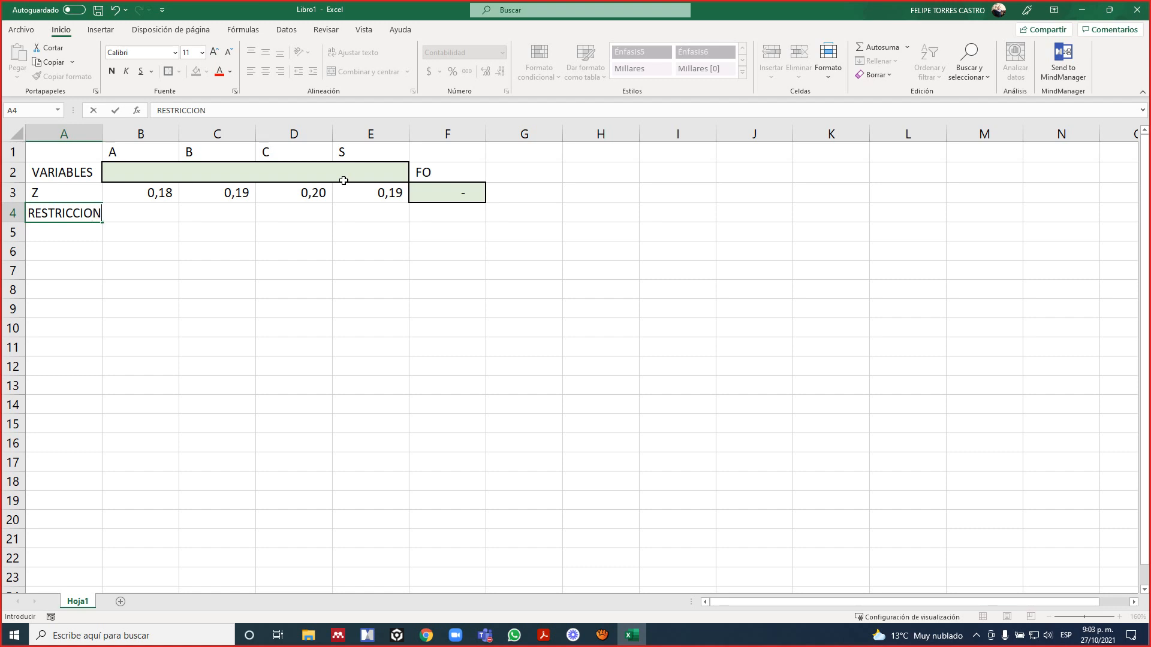
key(ctrl+Return)
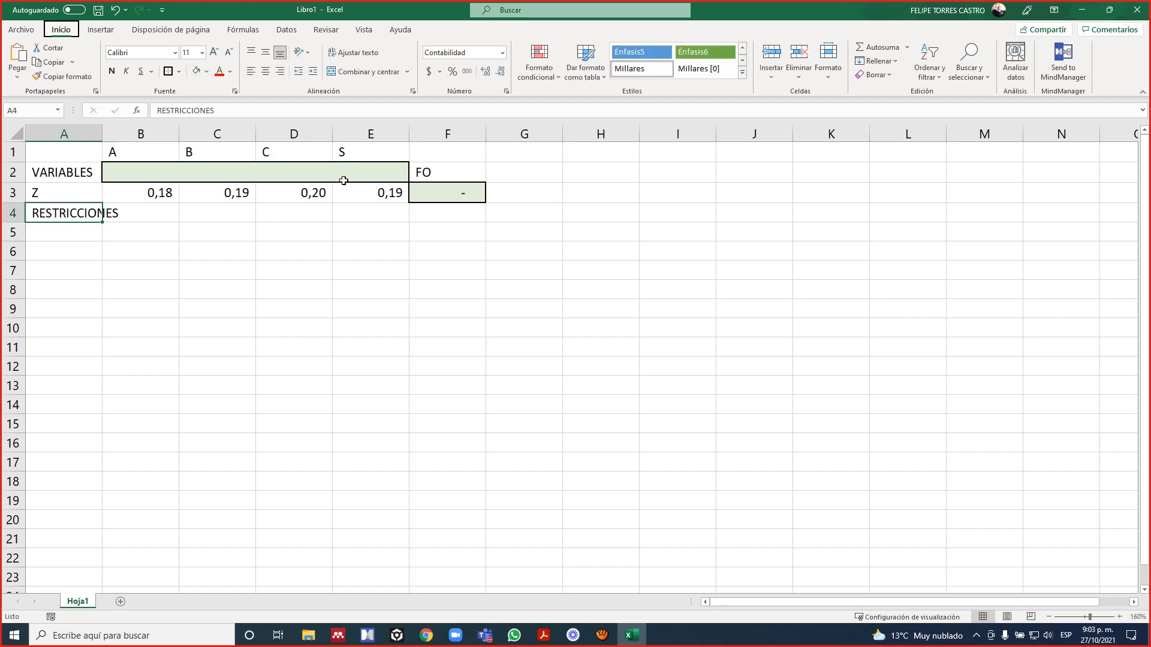
Autofit the width of column A to its contents.
key(alt+f)
key(c)
key(u)
key(Down)
key(Right)
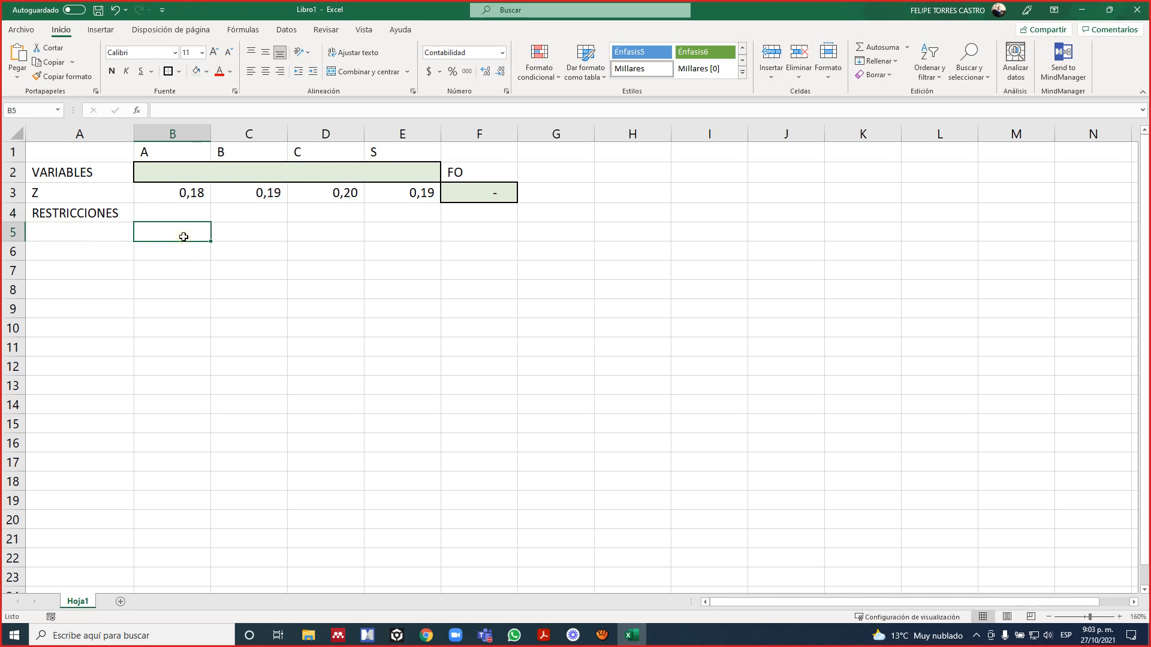
Compare the constraint equations in the PDF slide with the empty block B5:E9 reserved for their coefficients in Excel.
drag(183, 236, 419, 303)
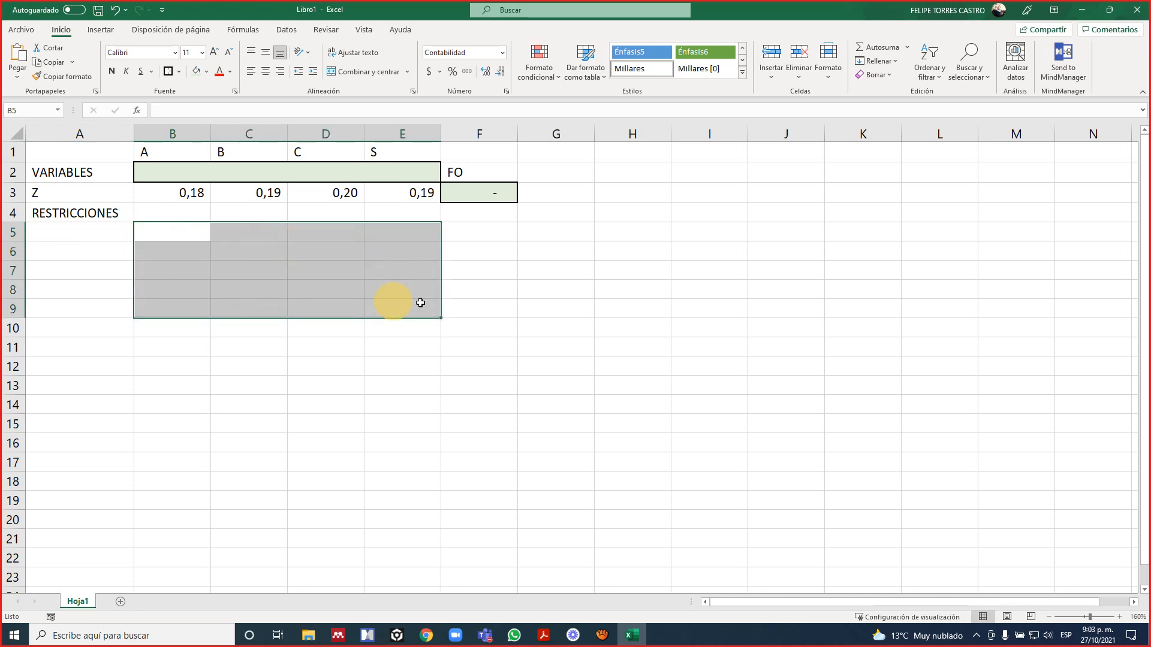
key(alt+Tab)
drag(111, 376, 271, 492)
click(229, 381)
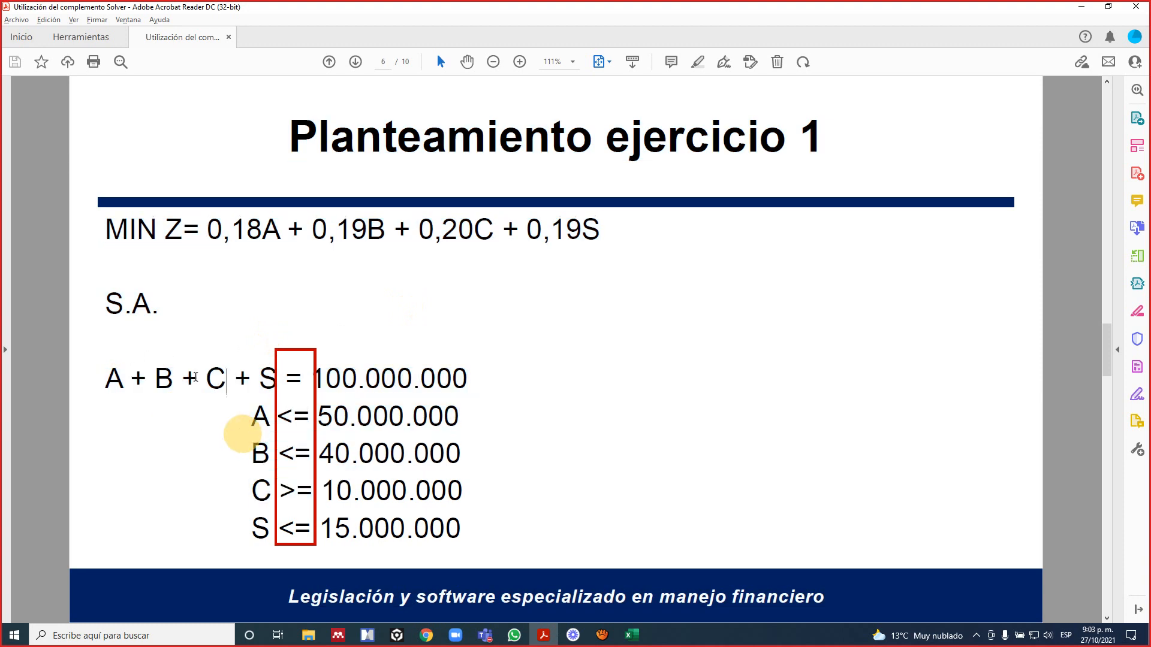
double_click(166, 389)
click(212, 381)
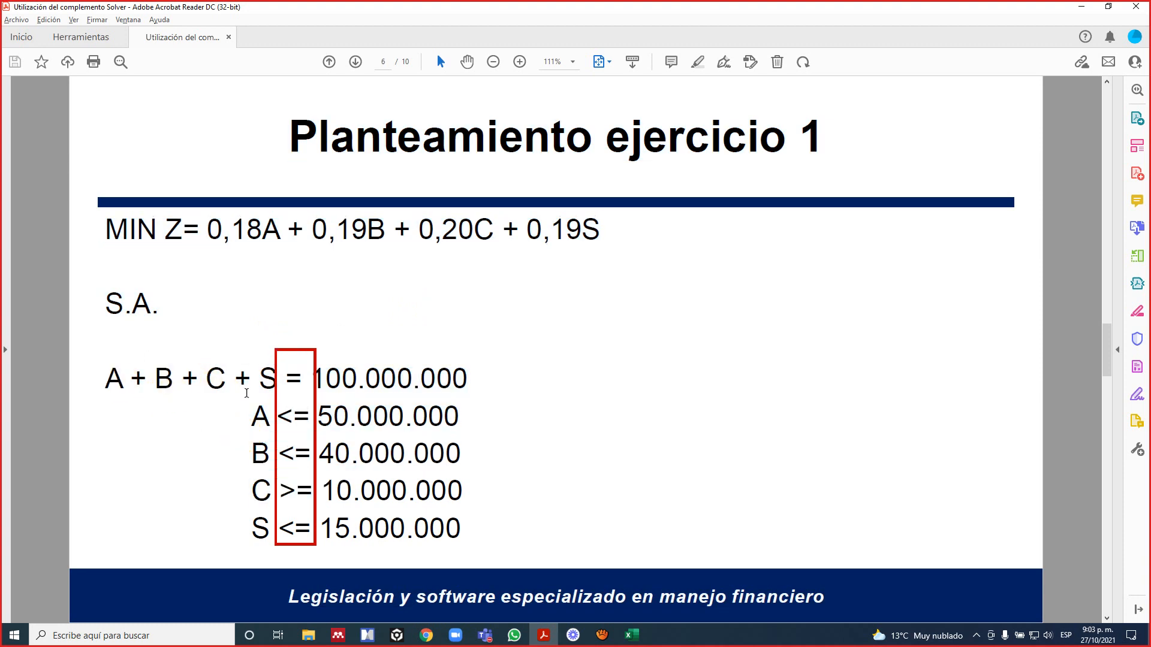
click(247, 393)
key(alt+Tab)
click(305, 254)
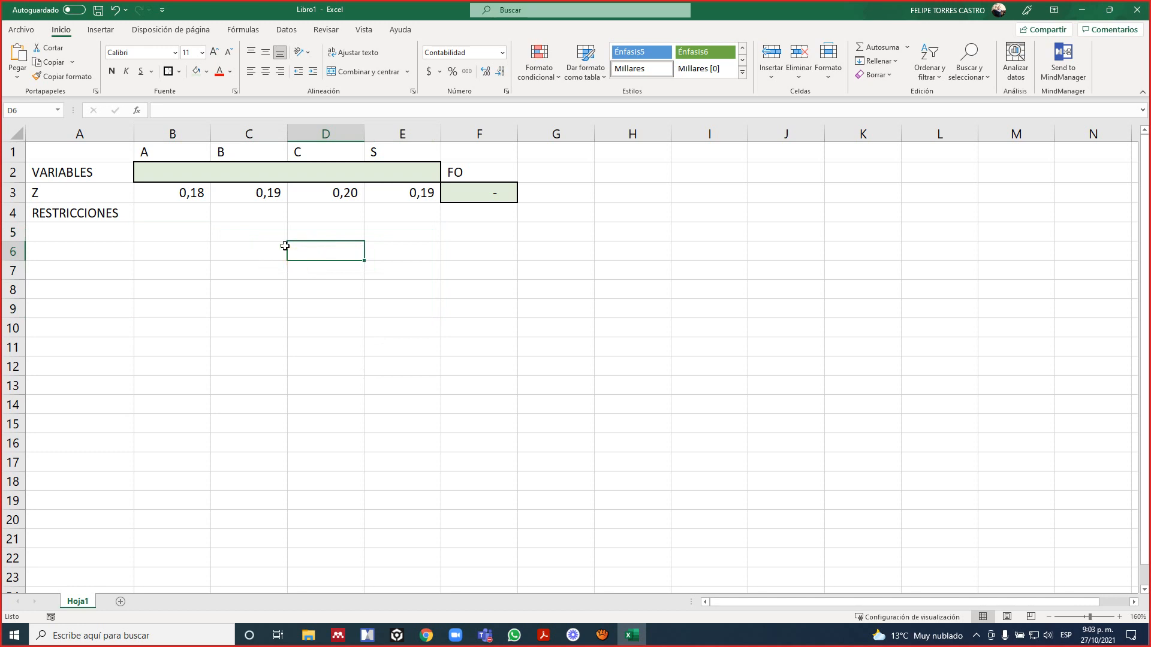
click(130, 233)
key(alt+Tab)
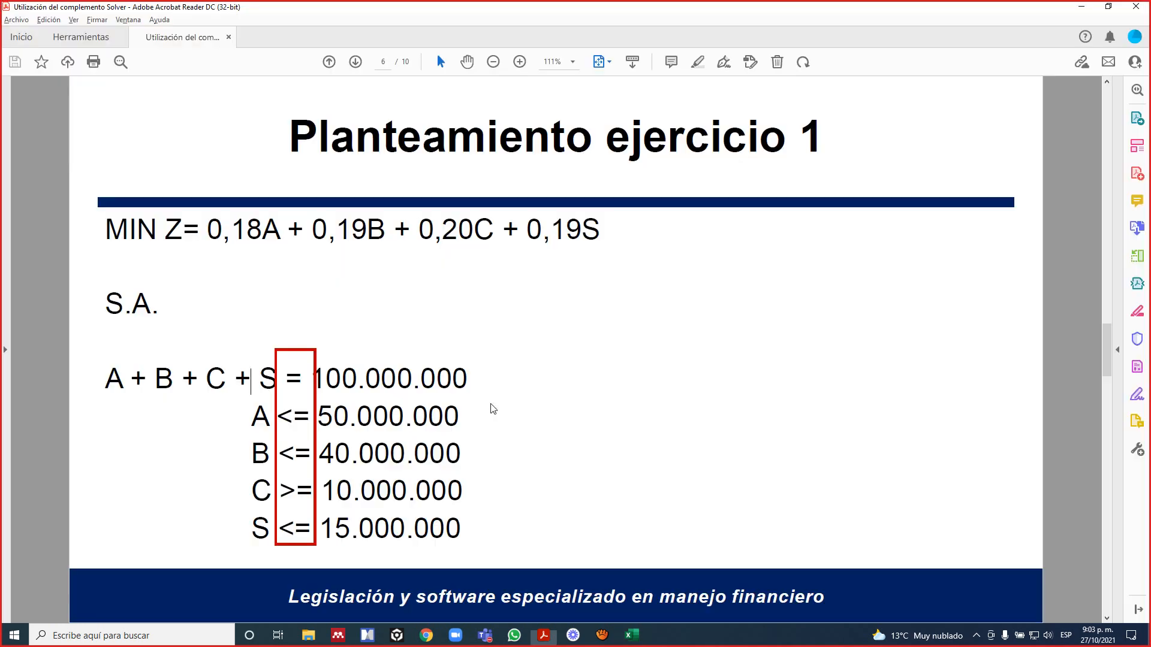
Switch back to Excel and label cell A5 as MONTO TOTAL for the first constraint.
key(alt+Tab)
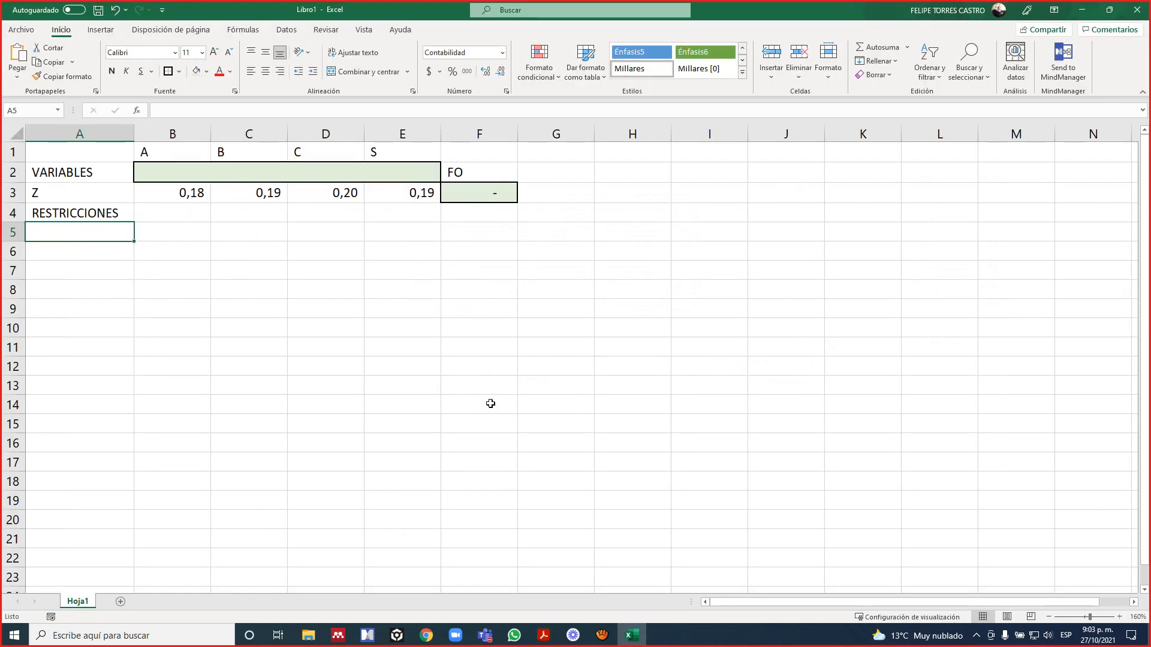
text(MONTO )
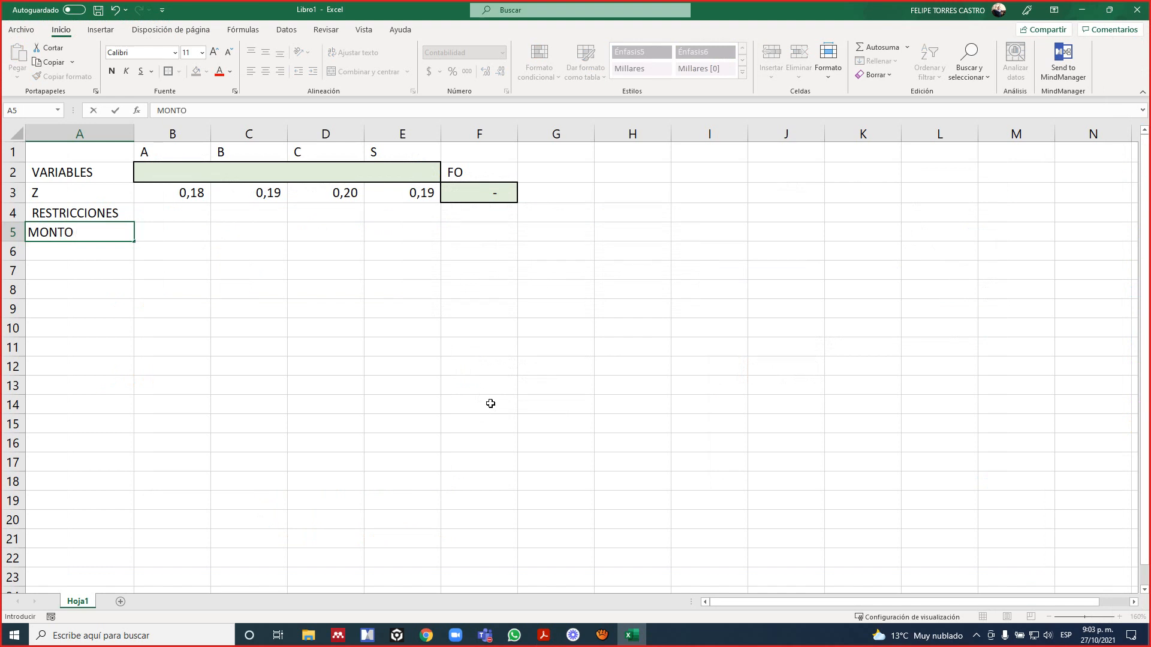
text(TOTAL)
key(Return)
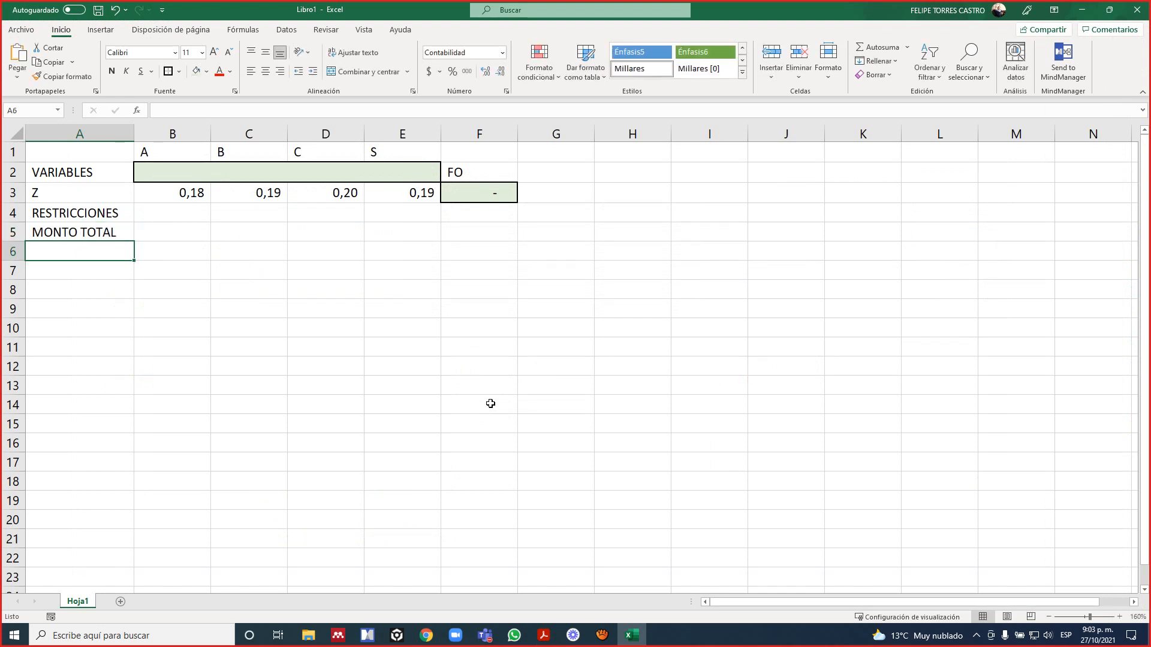
Label cells A6, A7 and A8 as BANCO A, BANCO B and BANCO C.
text(BANCO A)
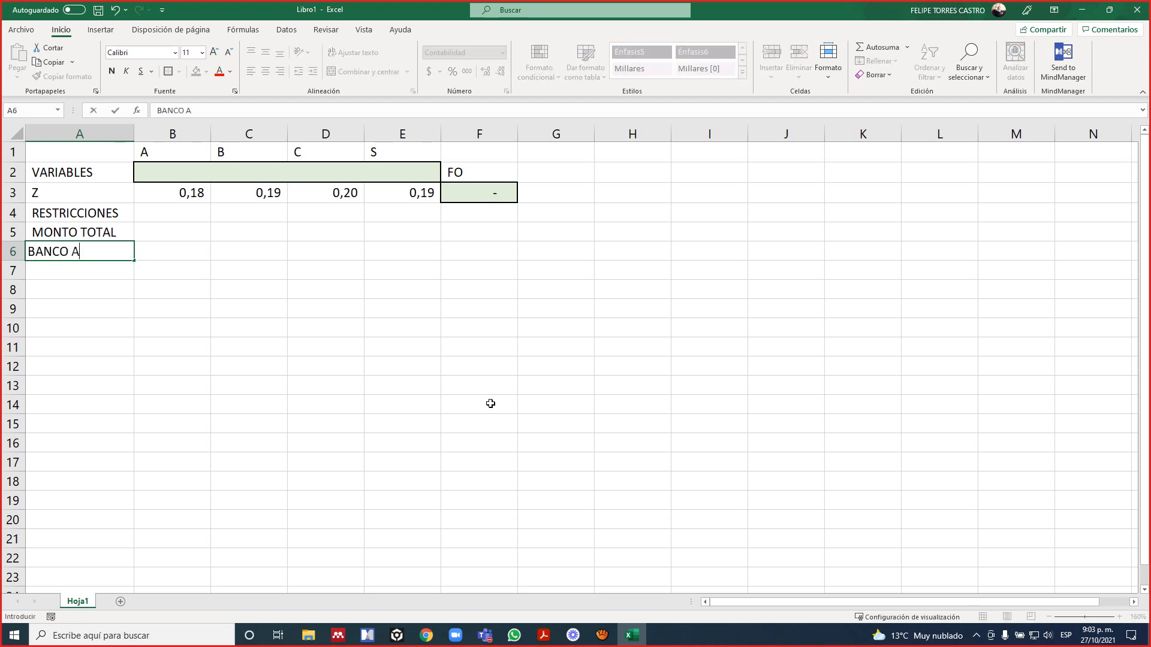
key(Return)
text(BANCO )
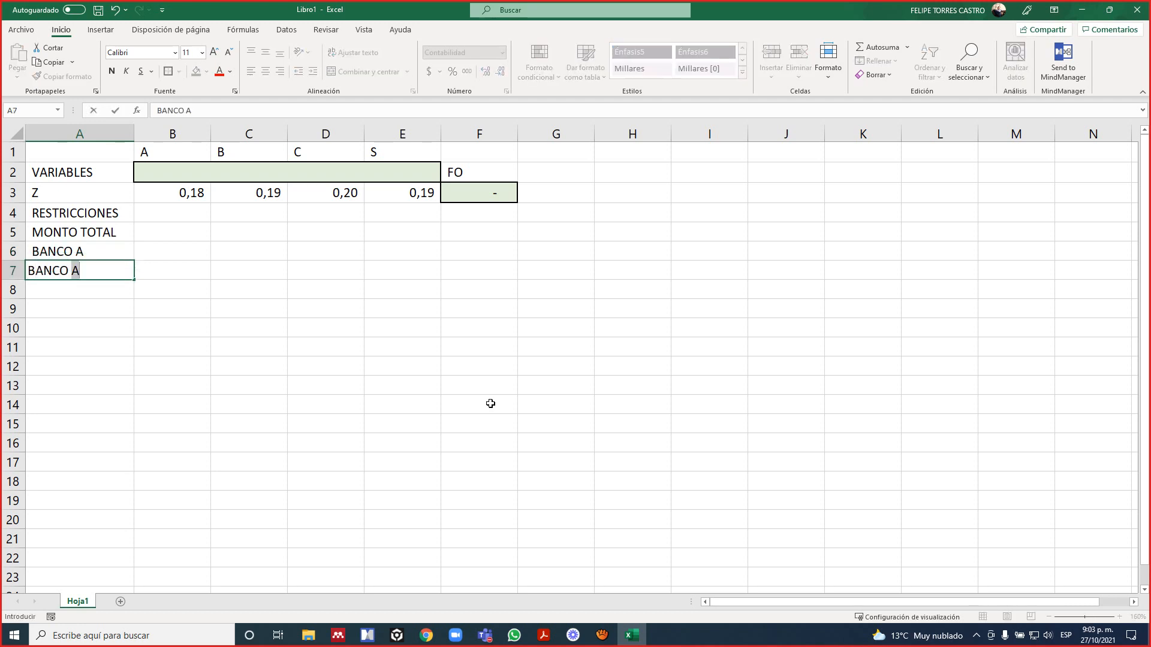
text(B)
key(Return)
text(BANC)
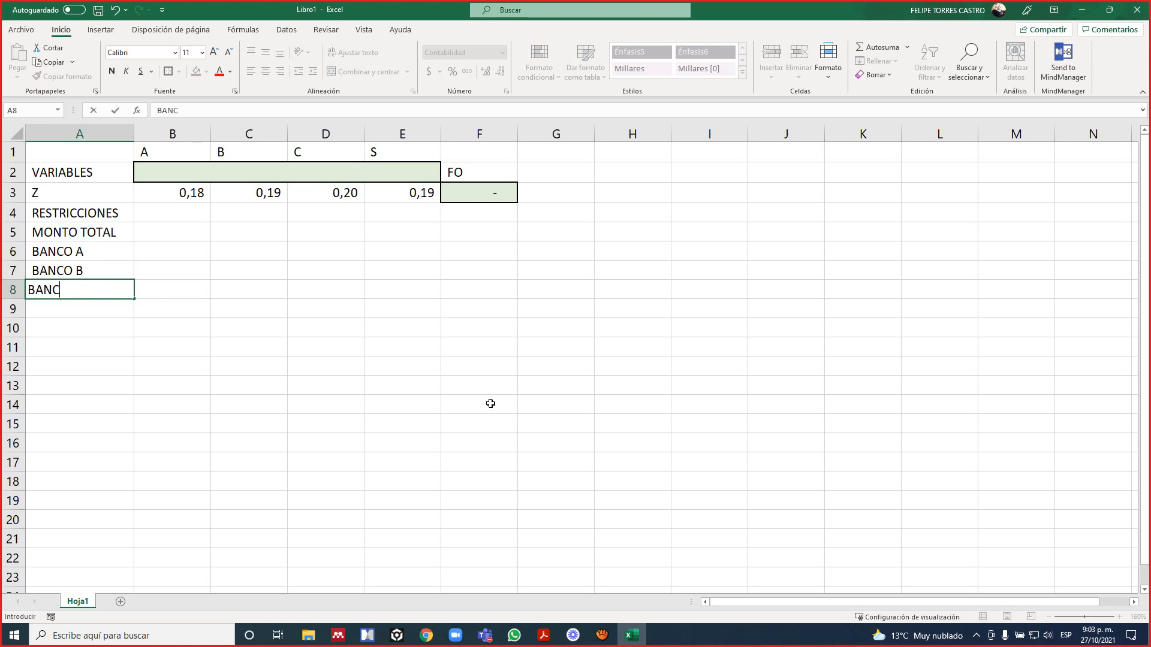
text(O )
text(C)
key(Return)
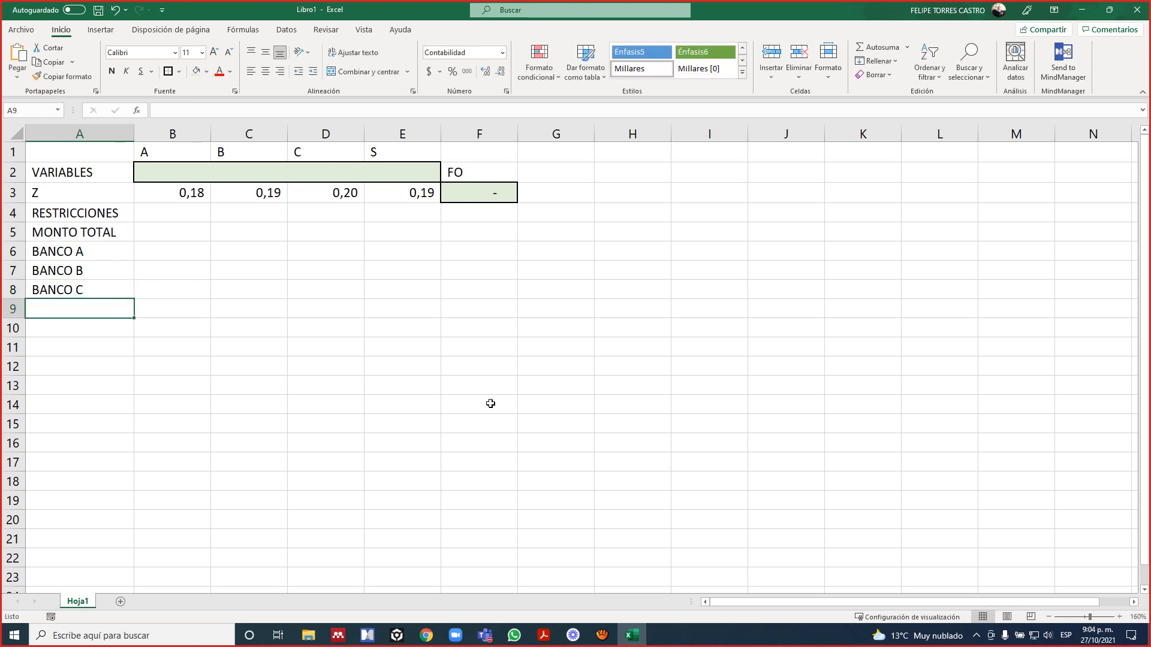
Label cell A9 as ACCIONES, then highlight the constraint labels in A5:A9.
text(ACC)
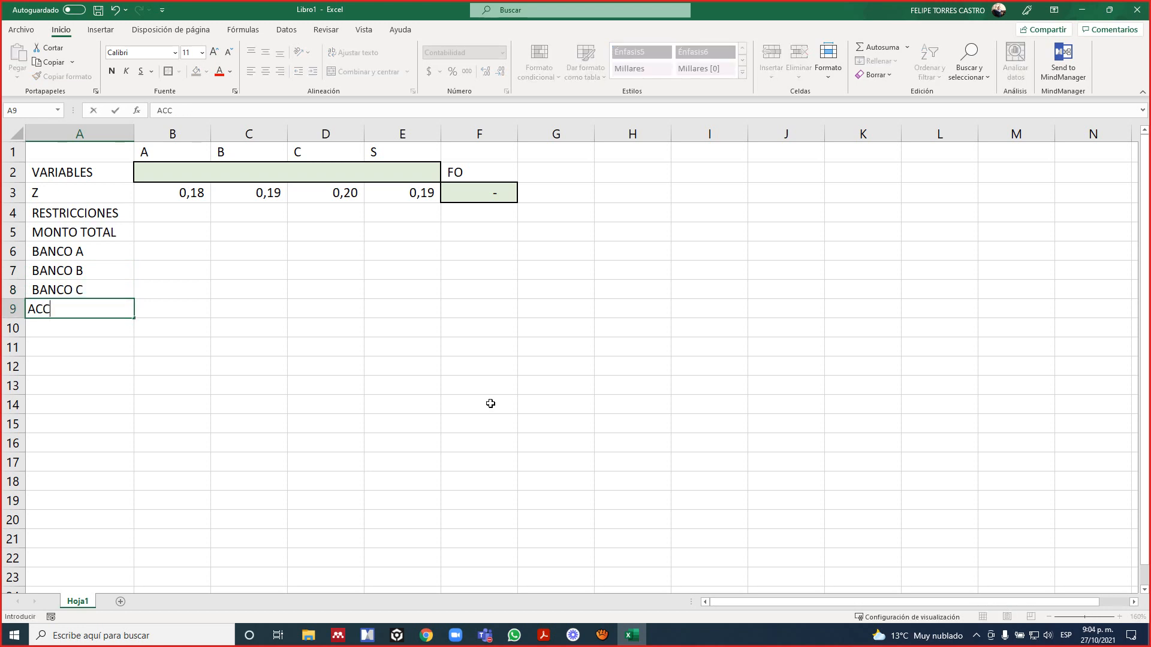
text(IONES)
key(Tab)
key(Up)
key(Up)
key(Up)
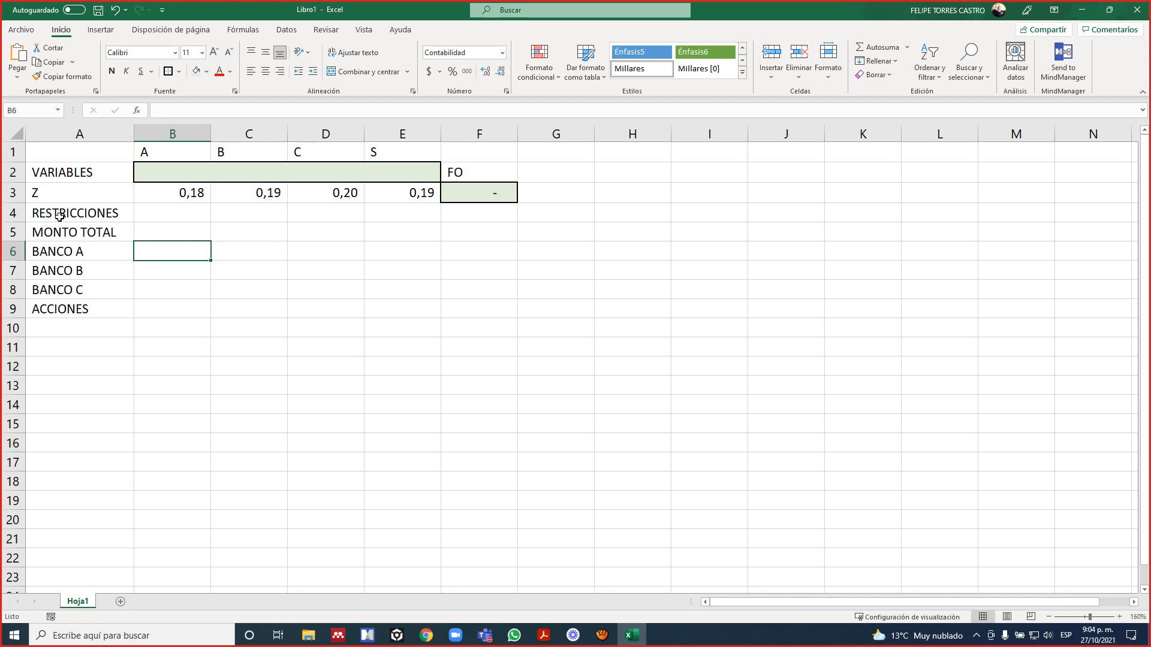
drag(66, 230, 89, 308)
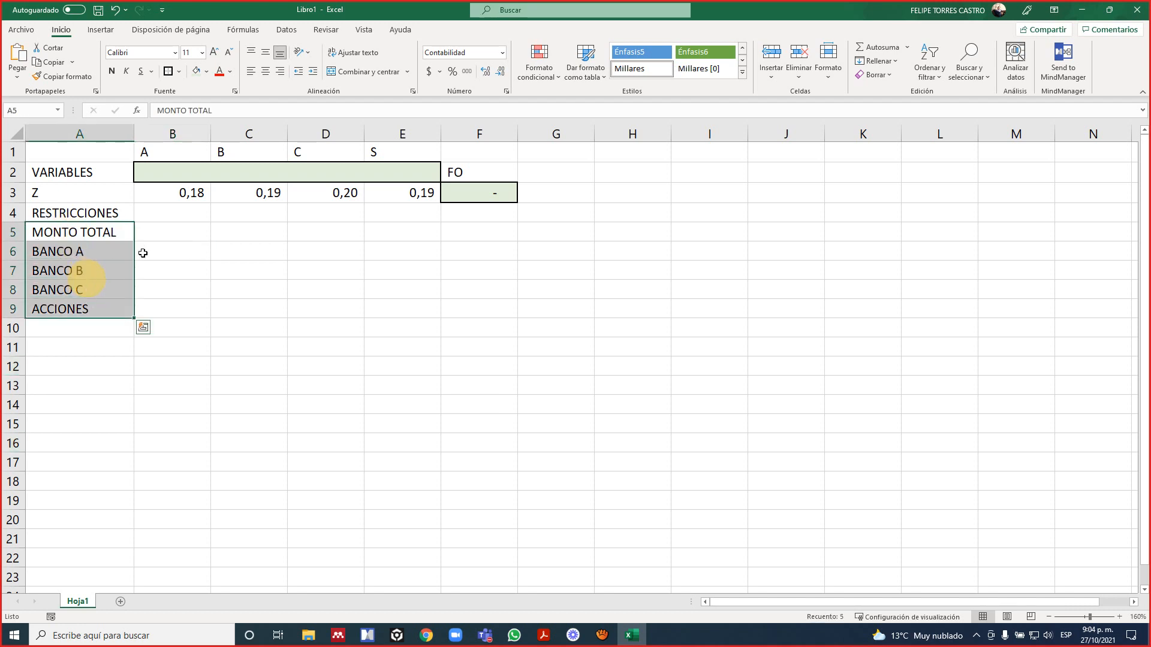
Check the total amount constraint in the PDF slide, then enter the coefficient 1 in each of the cells B5:E5 in Excel.
click(173, 244)
click(182, 229)
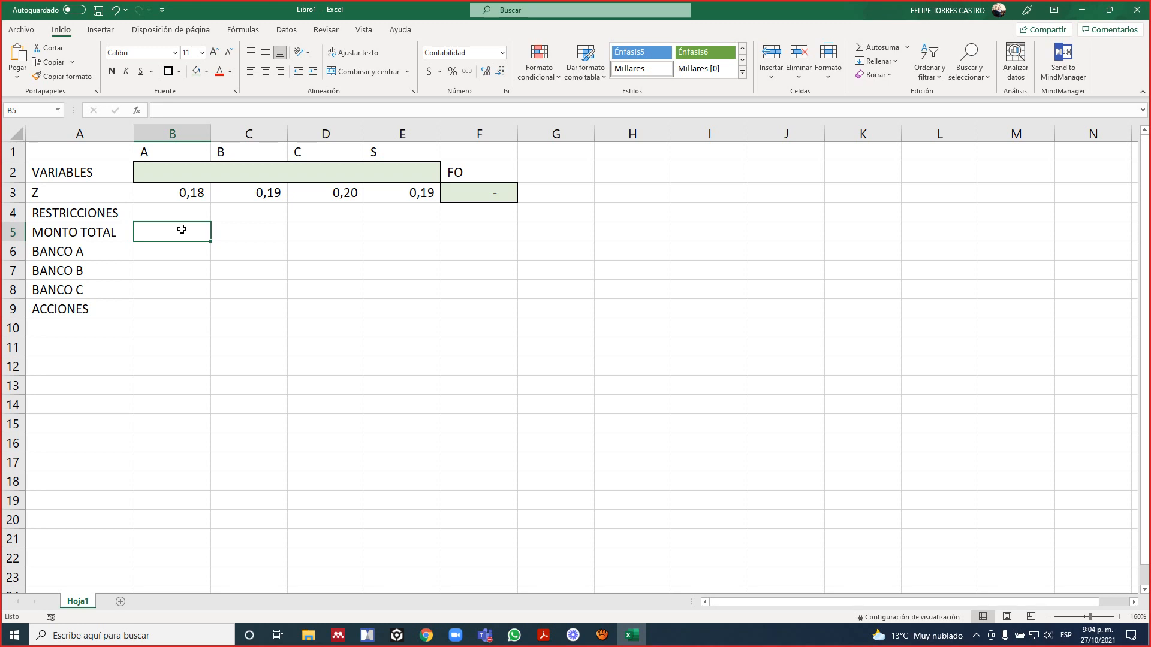
key(alt+Tab)
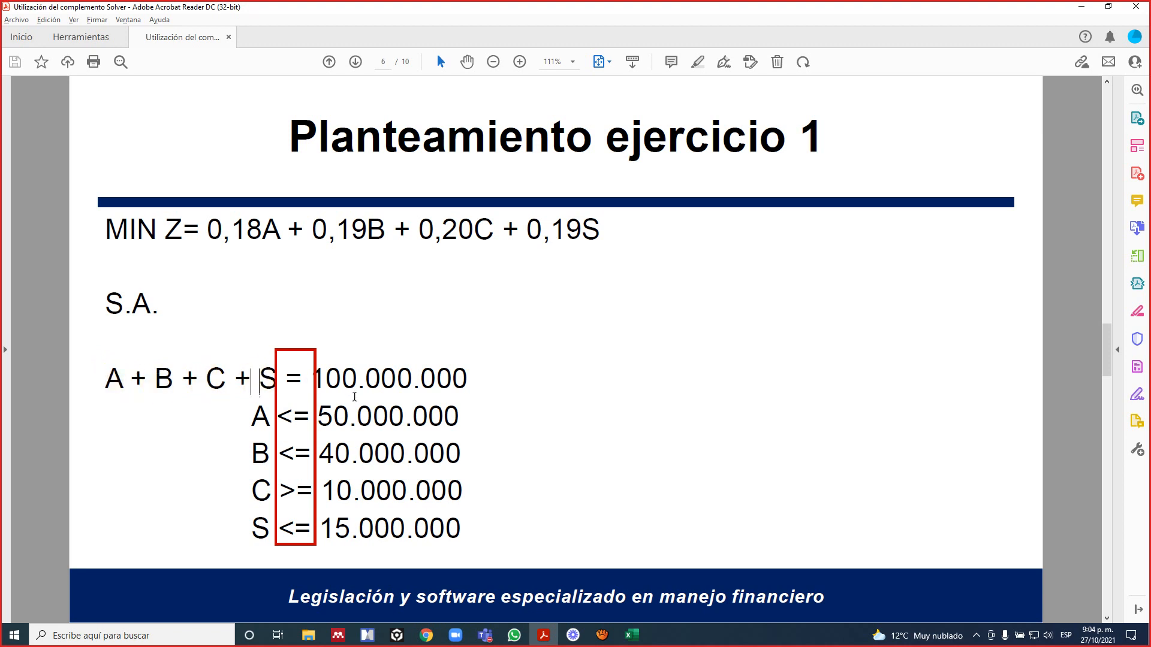
key(alt+Tab)
text(1)
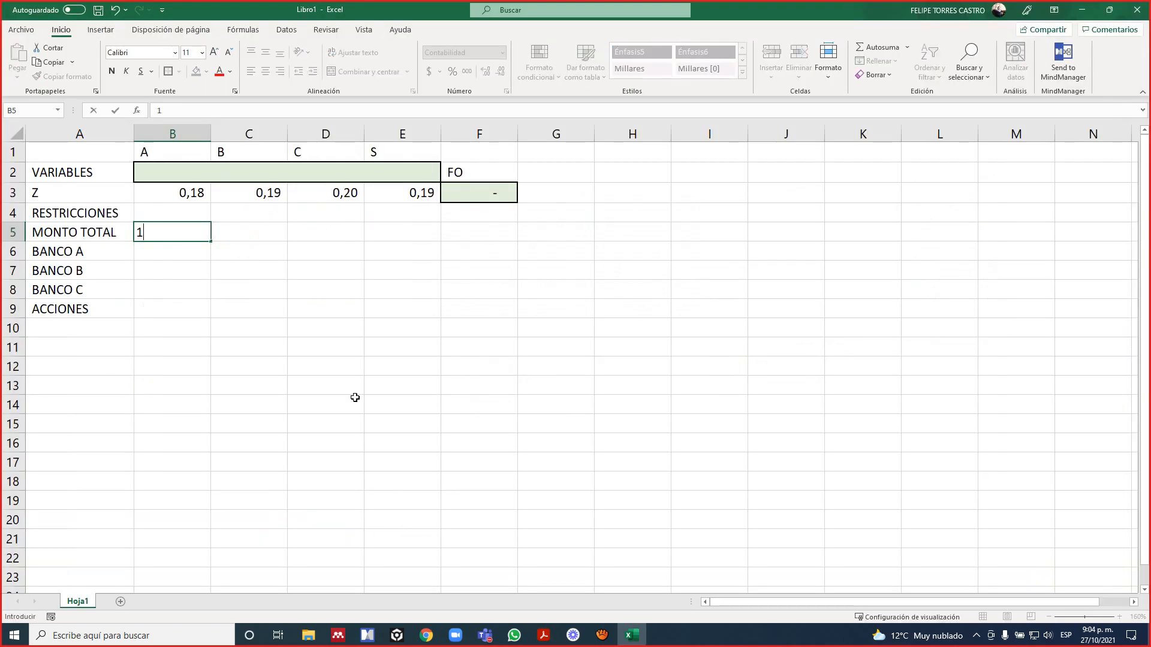
key(Tab)
text(1)
key(Tab)
text(1)
key(Tab)
text(1)
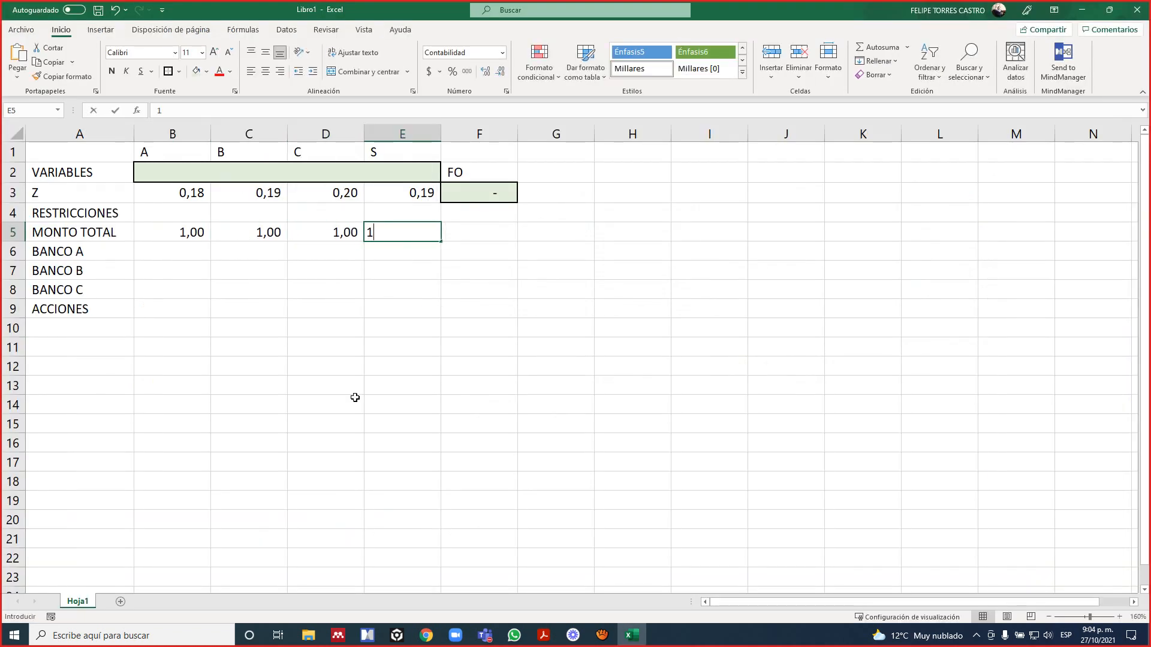
key(Return)
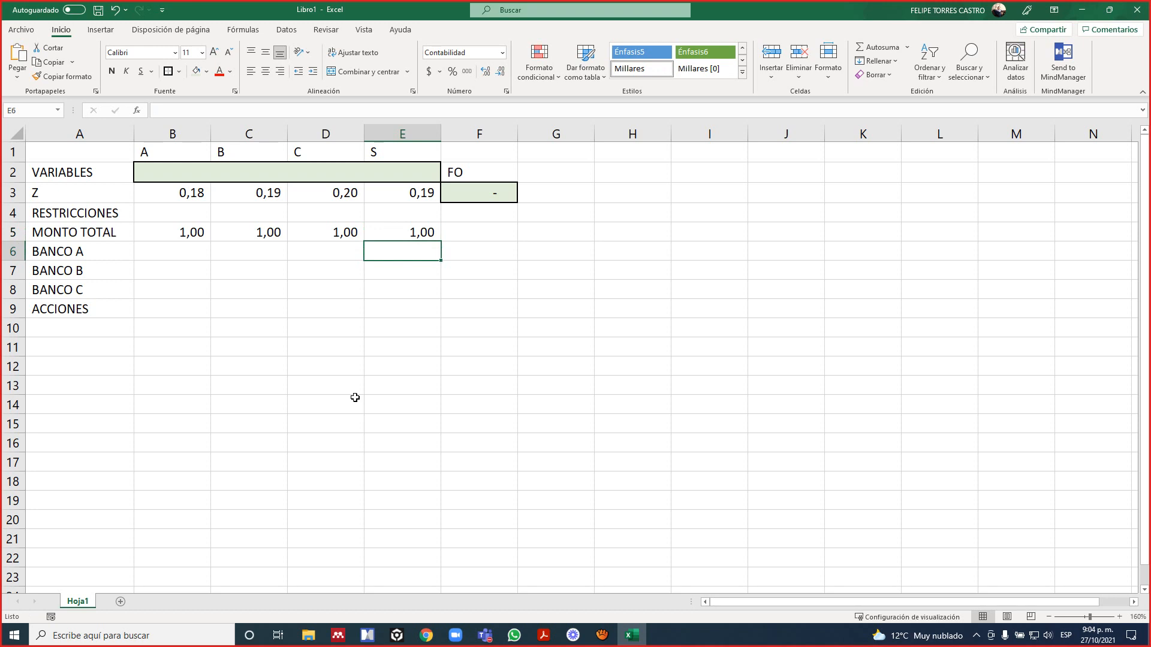
Switch to the PDF slide to consult the constraint equations for exercise 1.
key(alt+Tab)
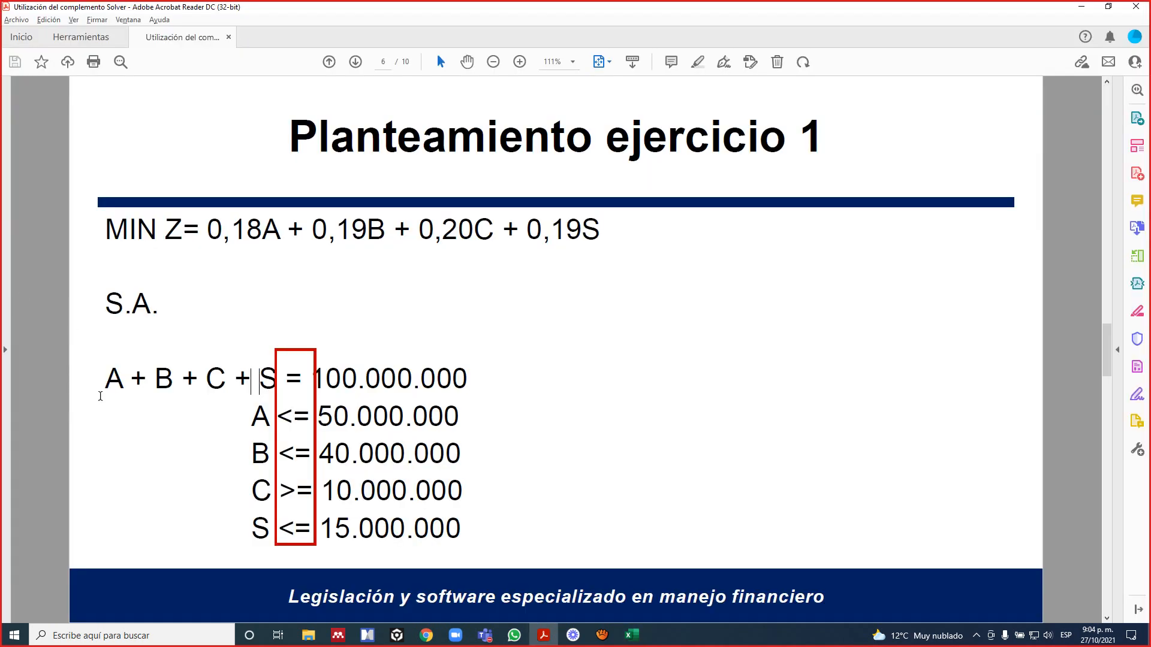
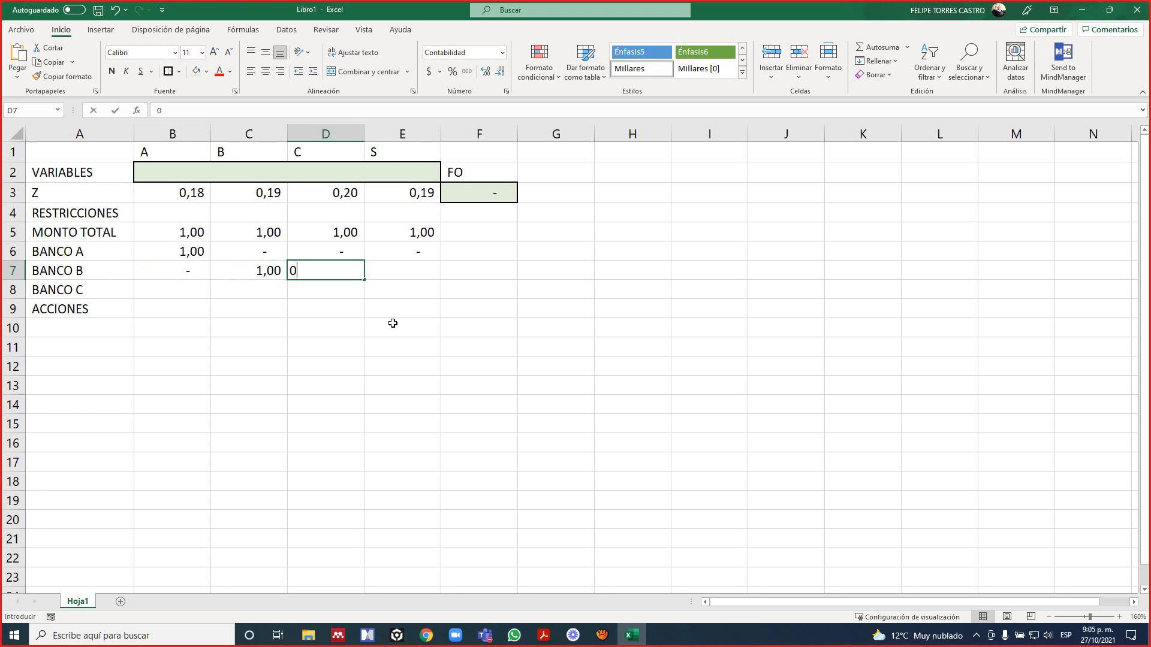
key(Right)
text(0)
Complete the BANCO B constraint row by entering the coefficient 0 in cell E7.
key(Return)
Fill the BANCO C row with the coefficient 1 in D8 and 0 in B8, C8 and E8.
key(Left)
key(Left)
key(Left)
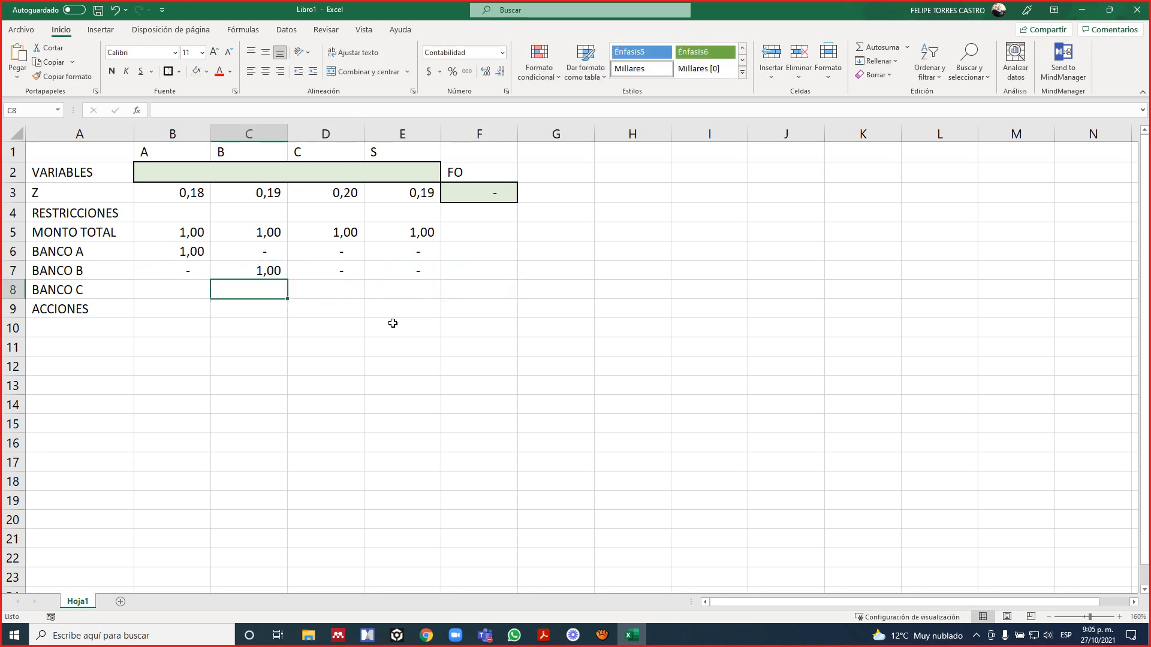
key(Right)
key(Right)
text(1)
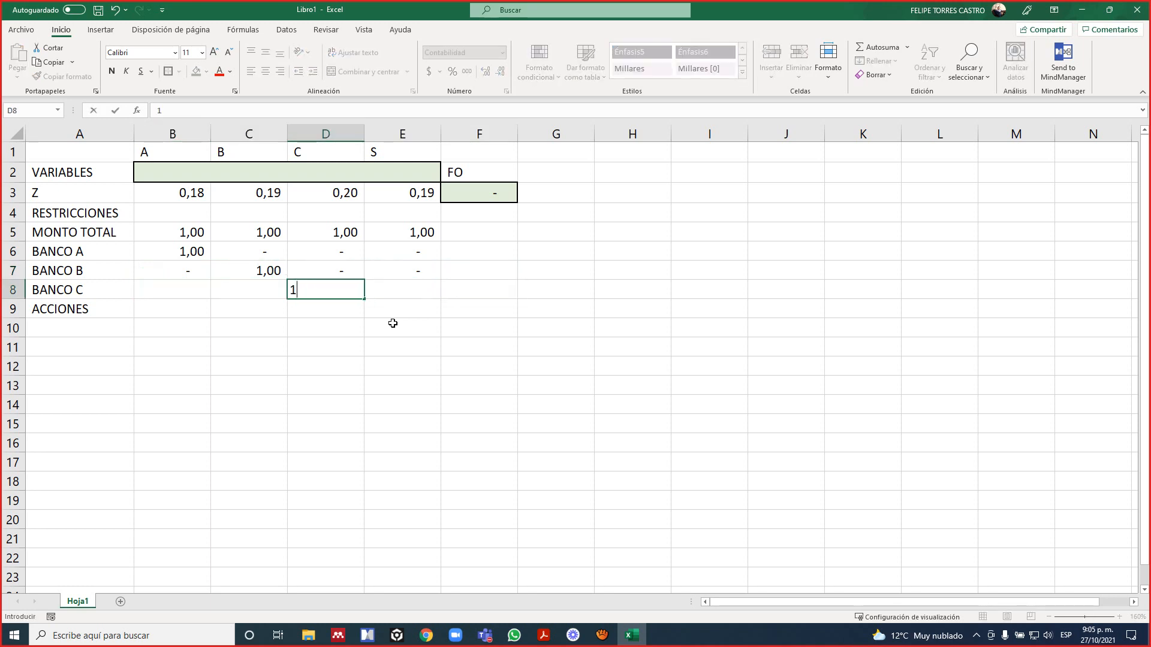
key(Left)
key(Left)
text(0)
key(Right)
text(0)
key(Right)
key(Right)
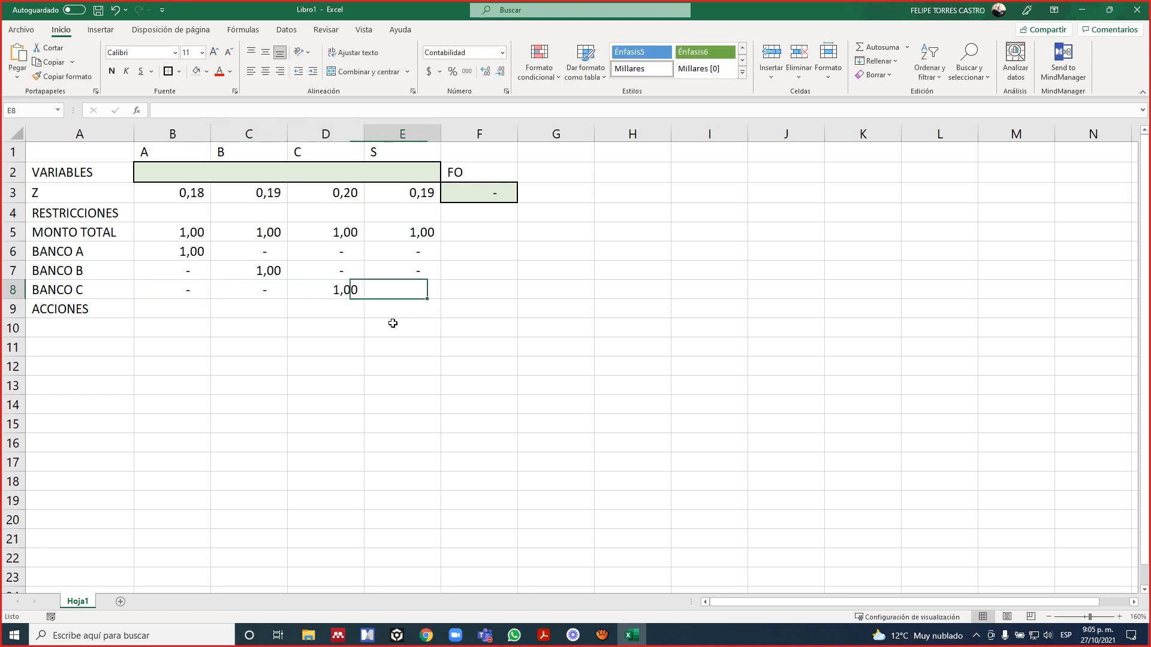
text(0)
key(Return)
Fill the ACCIONES row with the coefficient 1 in E9 and 0 in B9, C9 and D9.
key(Left)
key(Left)
key(Left)
key(Right)
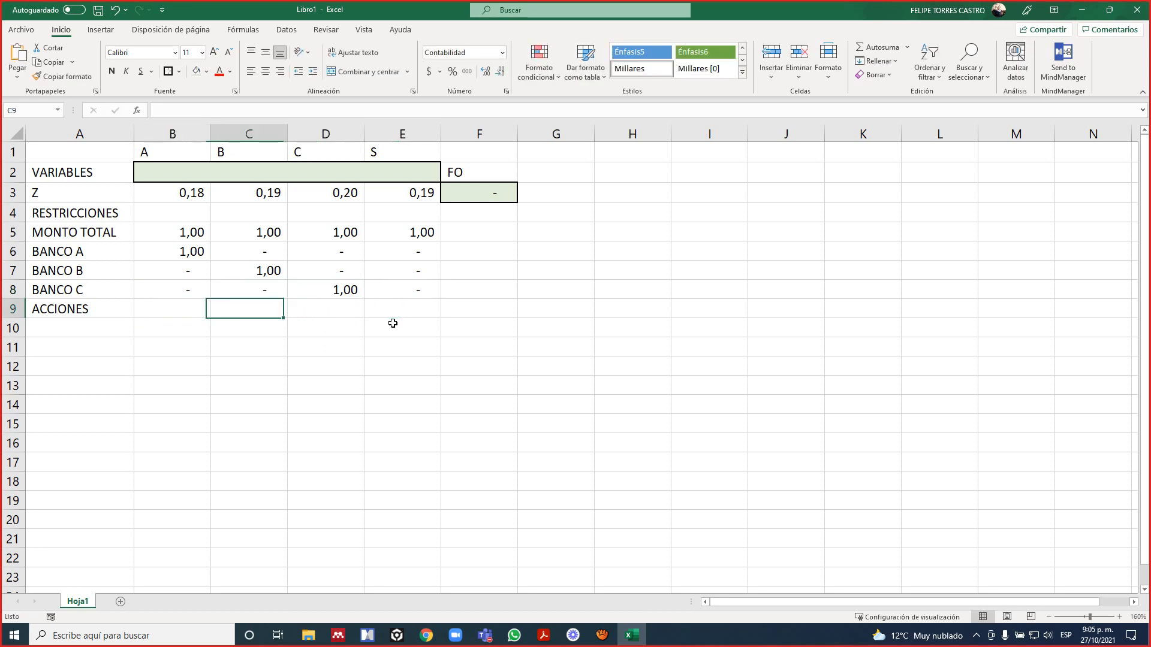
key(Right)
key(Right)
text(1)
key(Left)
key(Left)
key(Left)
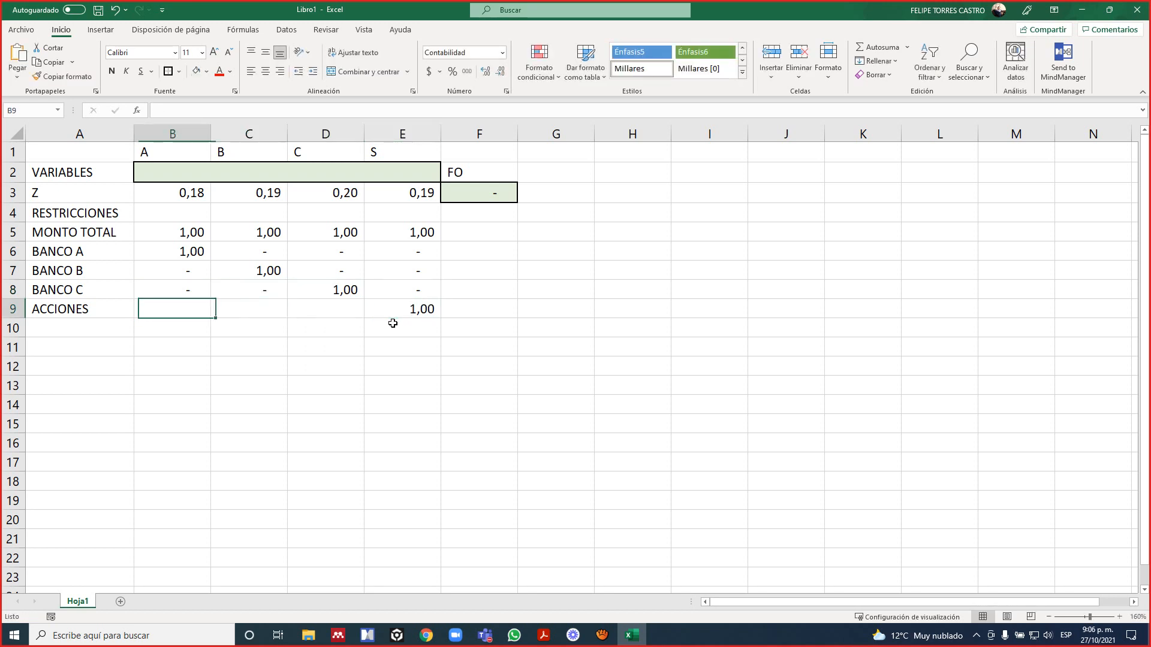
text(0)
key(Right)
text(0)
key(Right)
text(0)
key(Right)
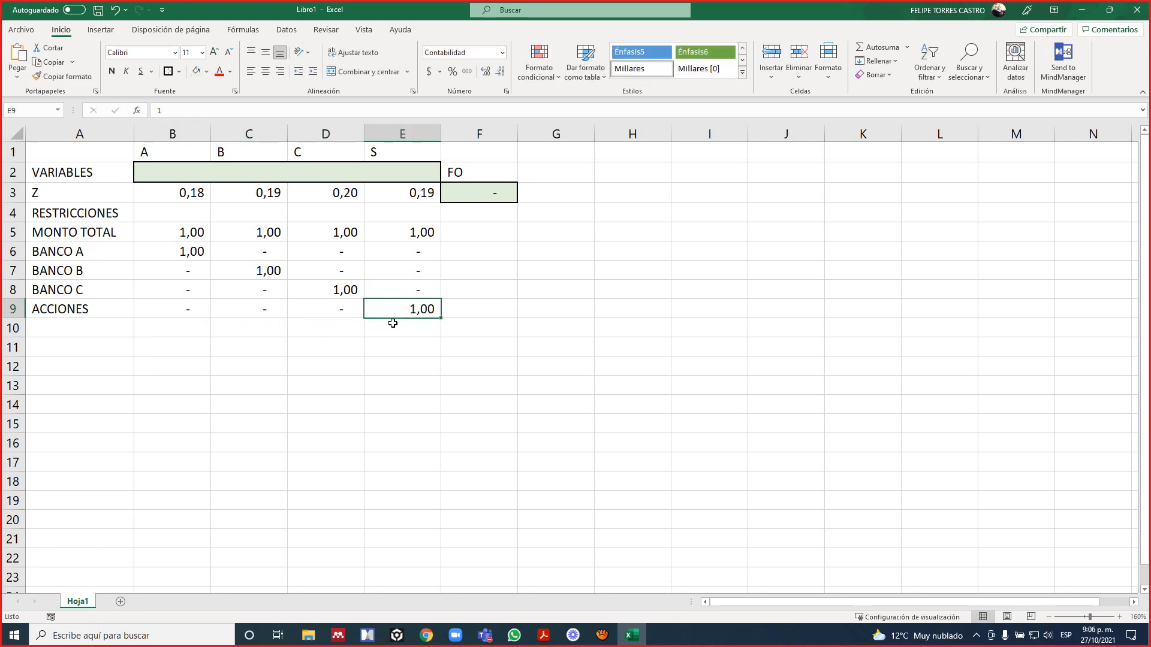
Review the ranges used by the objective function formula in F3, then look over the constraint coefficients in column E.
key(Right)
key(Up)
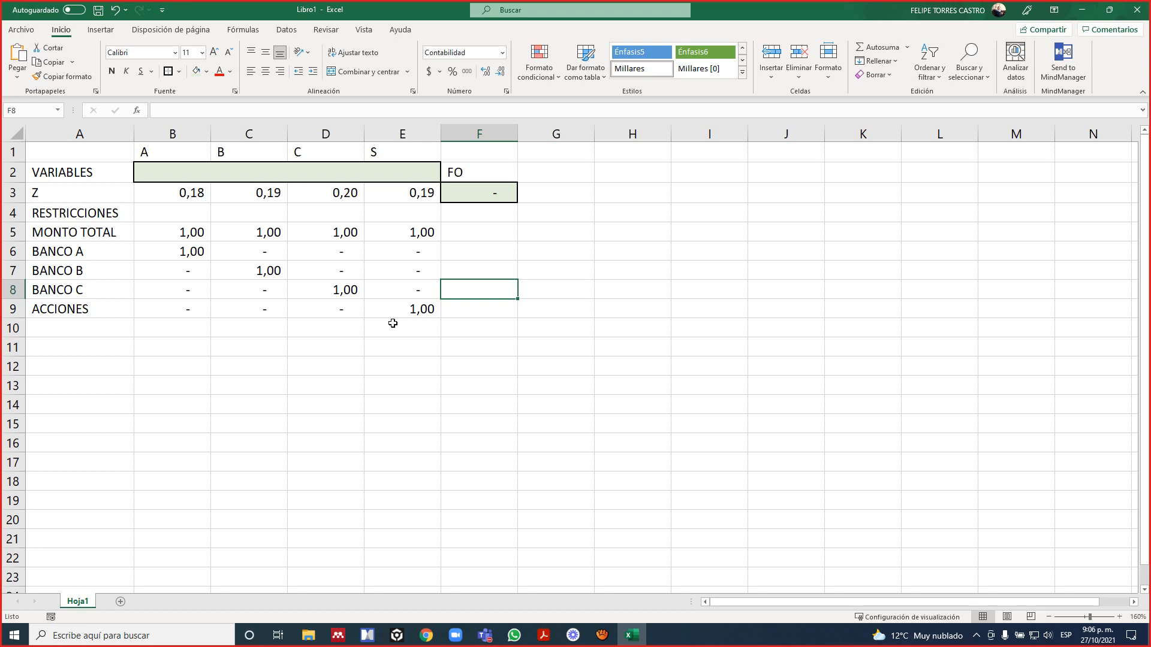
key(Up)
key(Up)
key(Up)
key(Up)
key(Up)
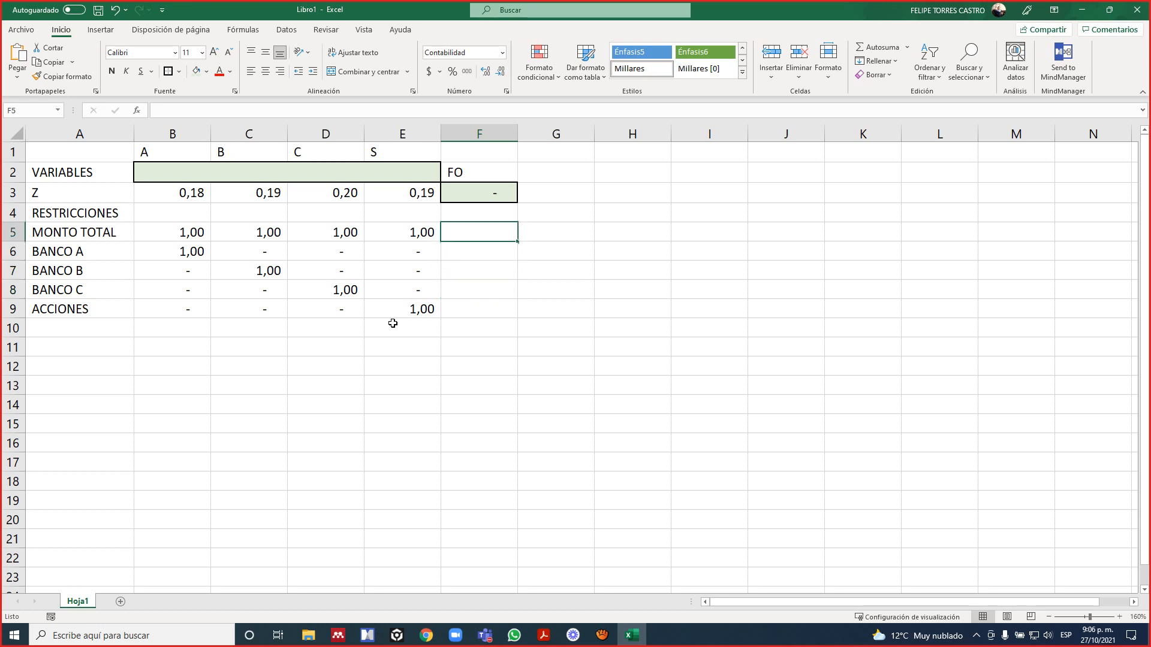
key(F2)
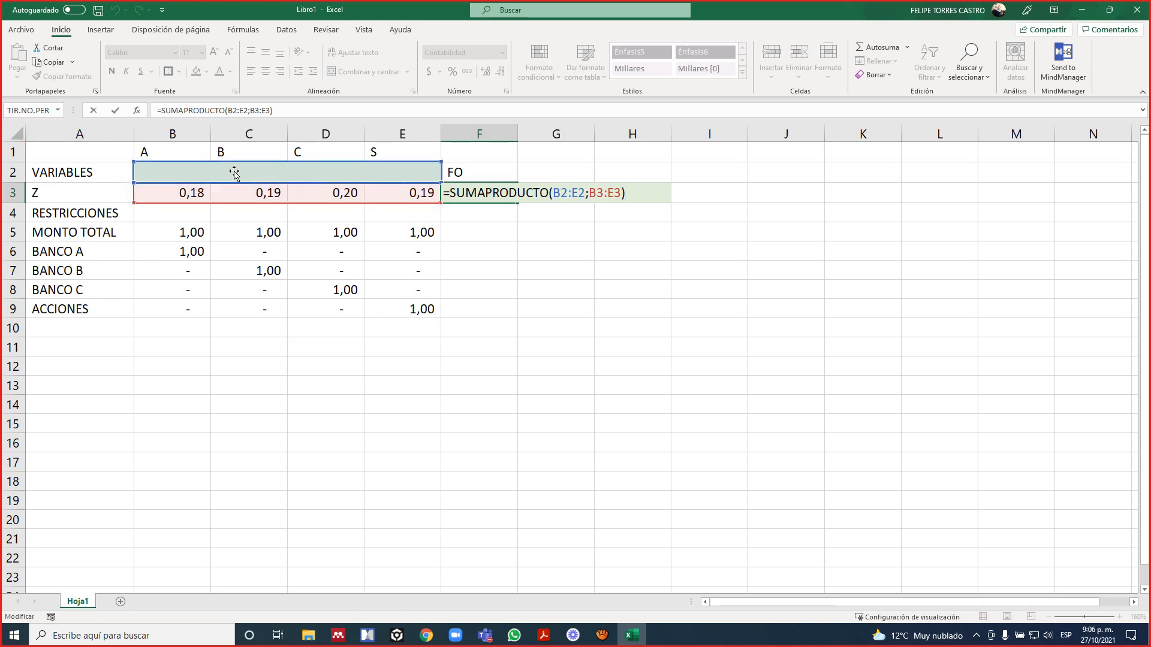
key(ctrl+Return)
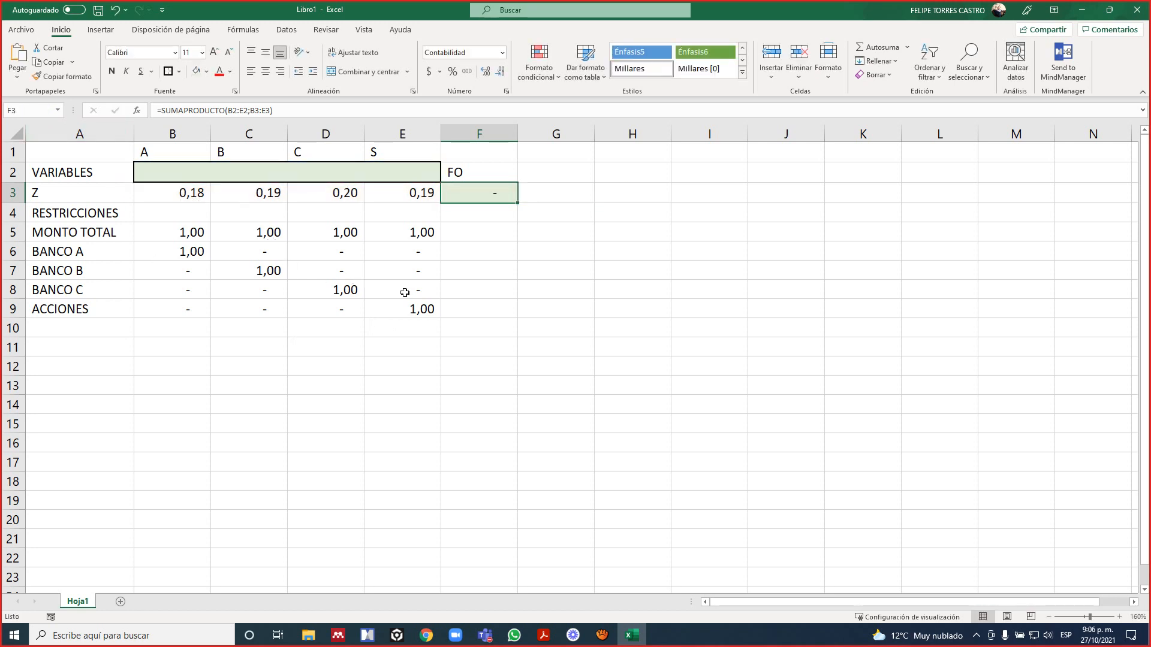
drag(398, 238, 435, 304)
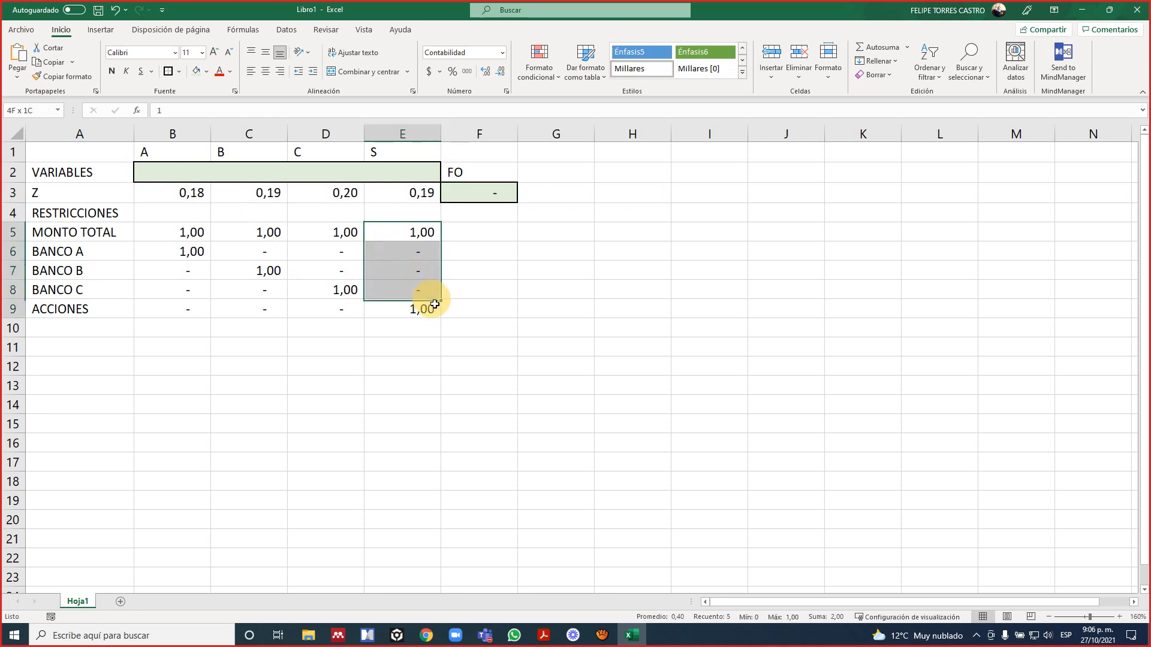
Label cell F4 as TOTAL above the constraint results column.
click(456, 218)
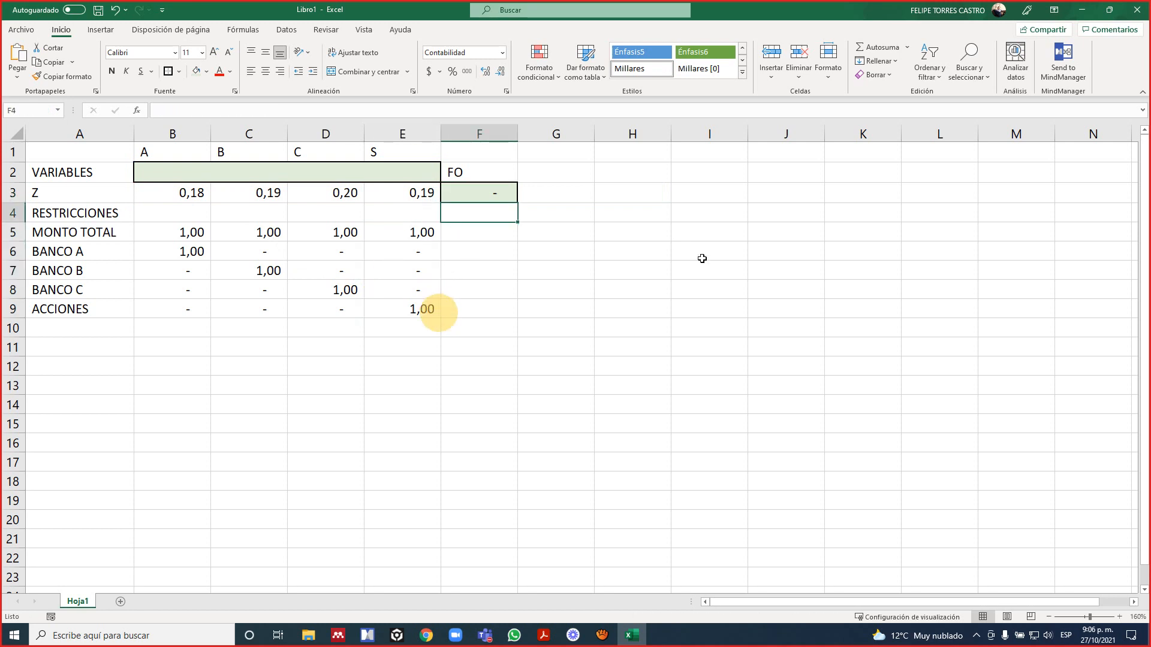
text(TOTAL)
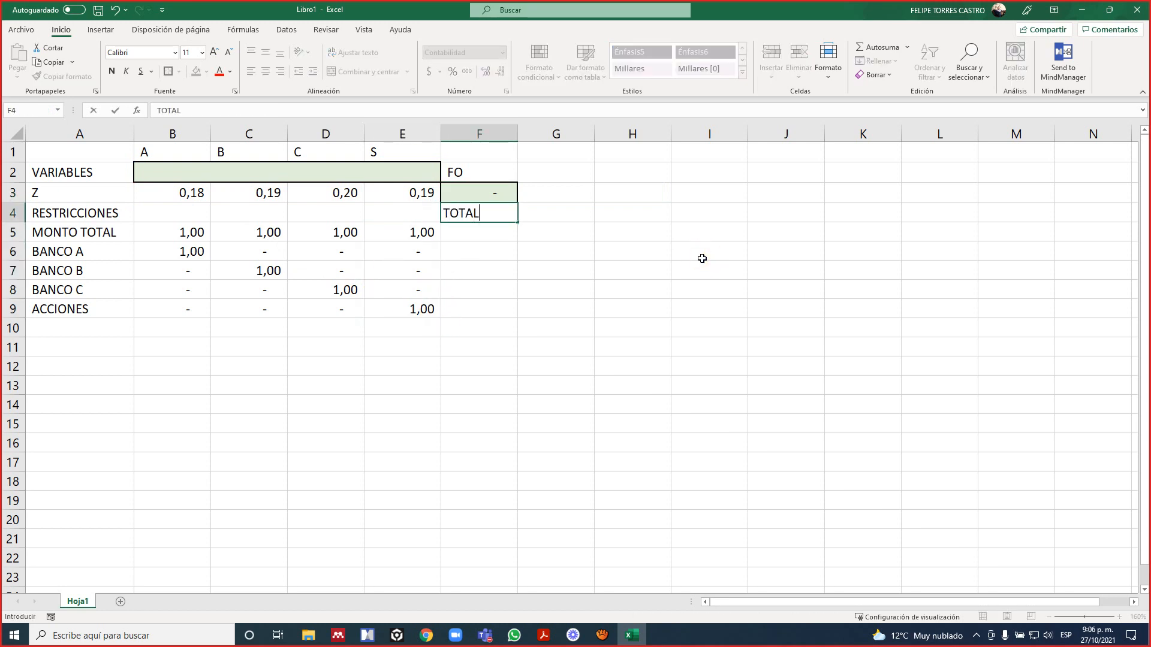
key(Return)
Start a SUMAPRODUCTO formula in F5 with the variables range as its first array, fixed as $B$2:$E$2.
text(=)
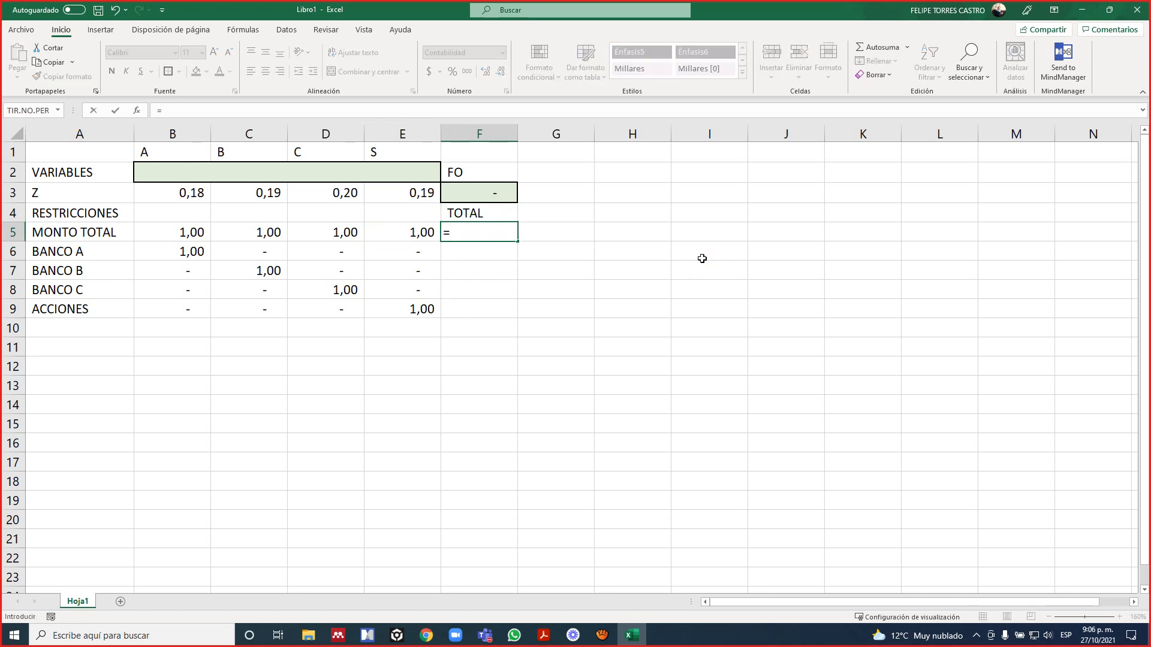
text(SUMAP)
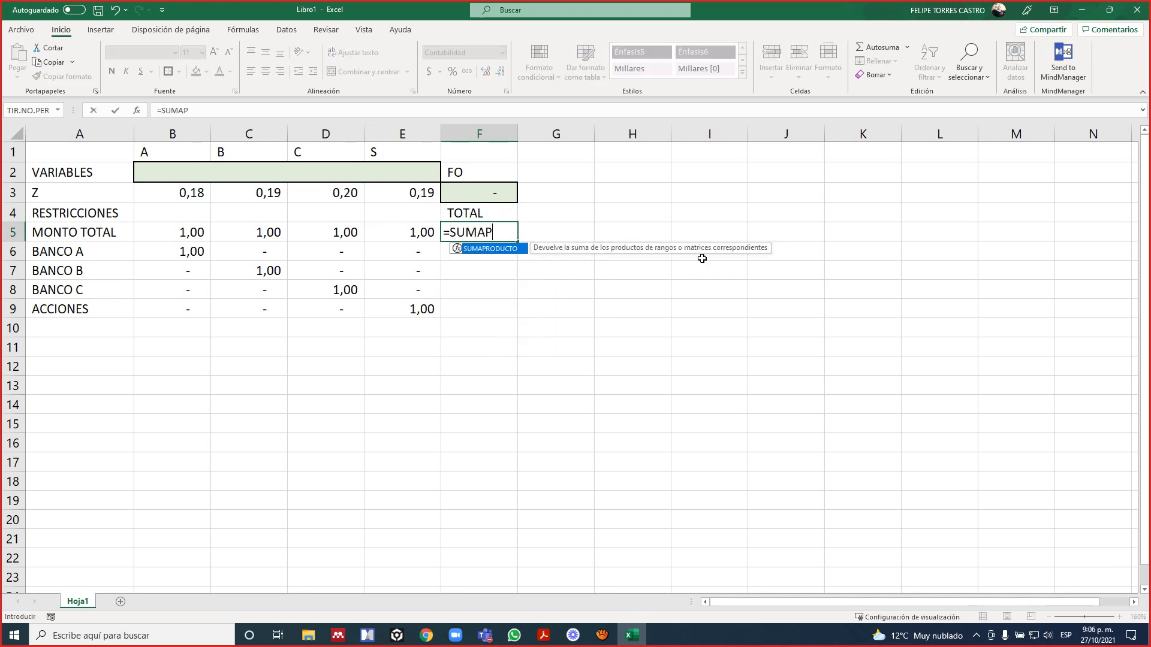
key(Tab)
key(Left)
key(Up)
key(Left)
key(Up)
key(Left)
key(Up)
key(Left)
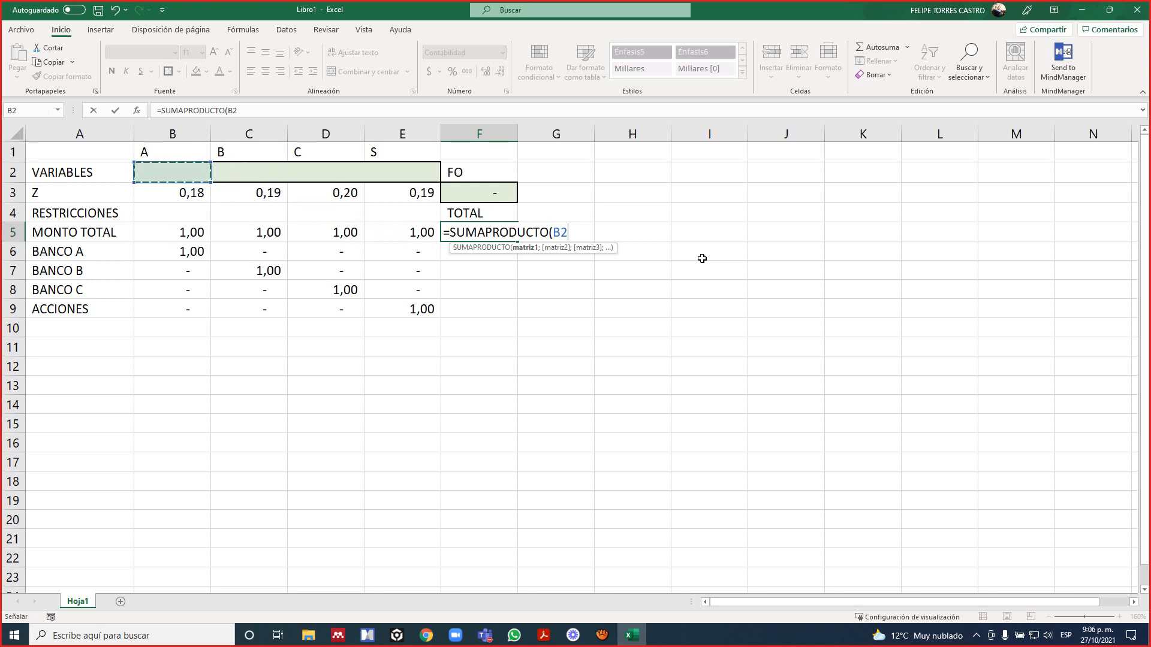
key(shift+Right)
key(shift+Right)
key(shift+Right)
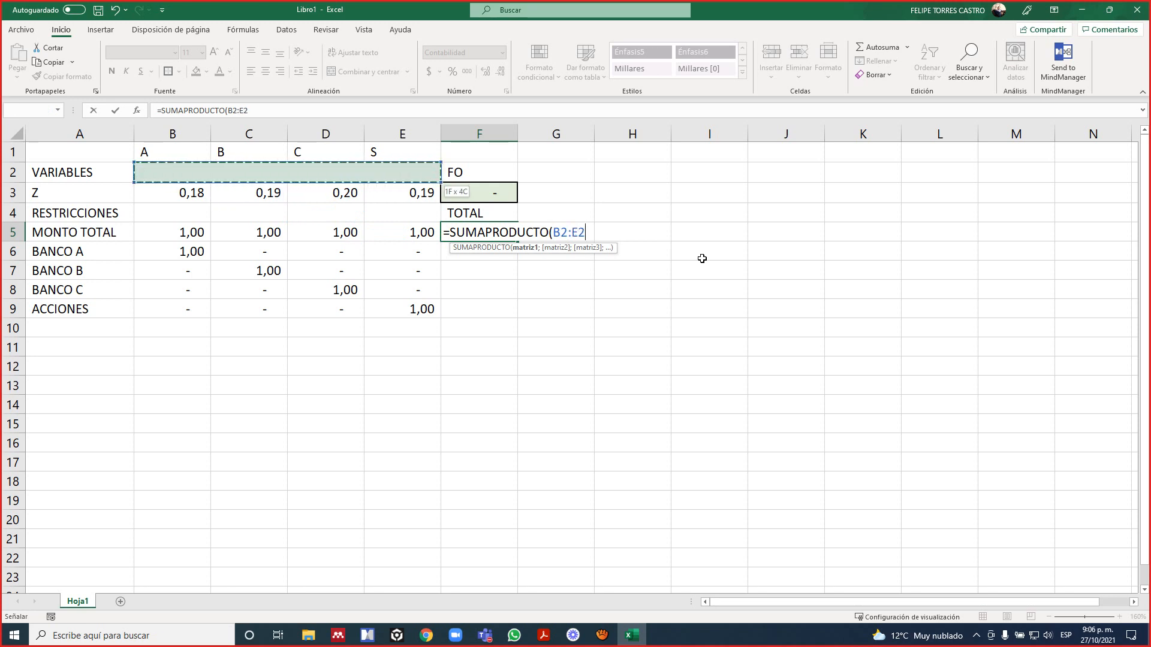
key(F4)
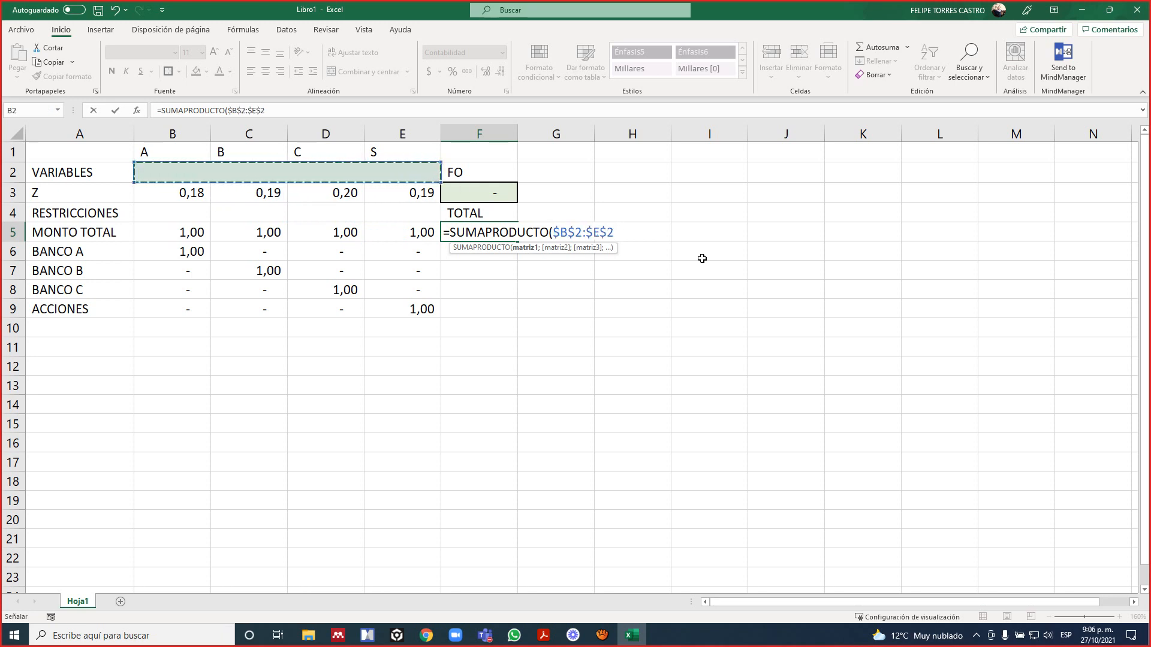
Add the MONTO TOTAL coefficients B5:E5 as the second array and complete the formula in F5.
text(;)
key(Left)
key(Left)
key(Left)
key(Left)
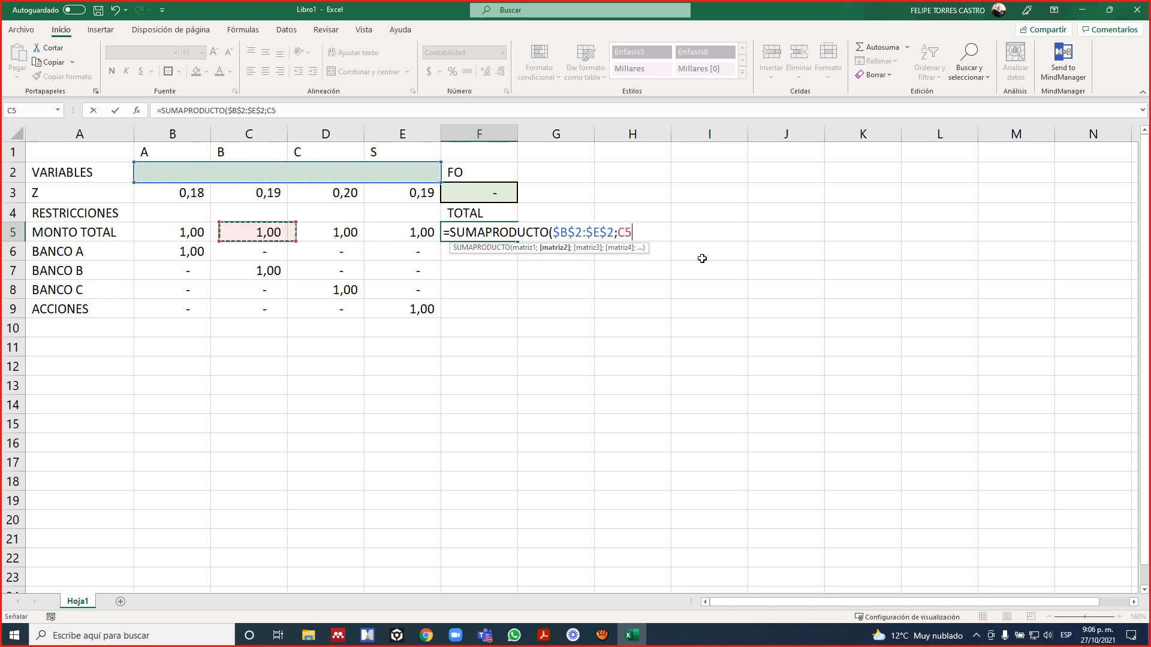
key(shift+Right)
key(shift+Right)
key(shift+Right)
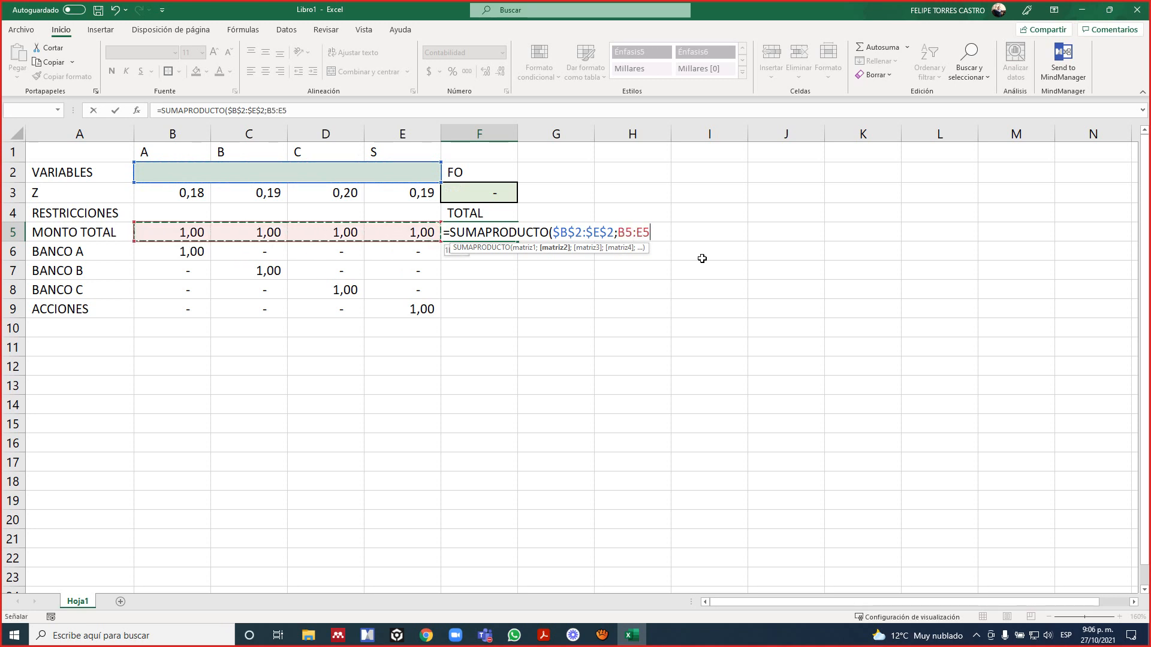
text())
key(Return)
key(Up)
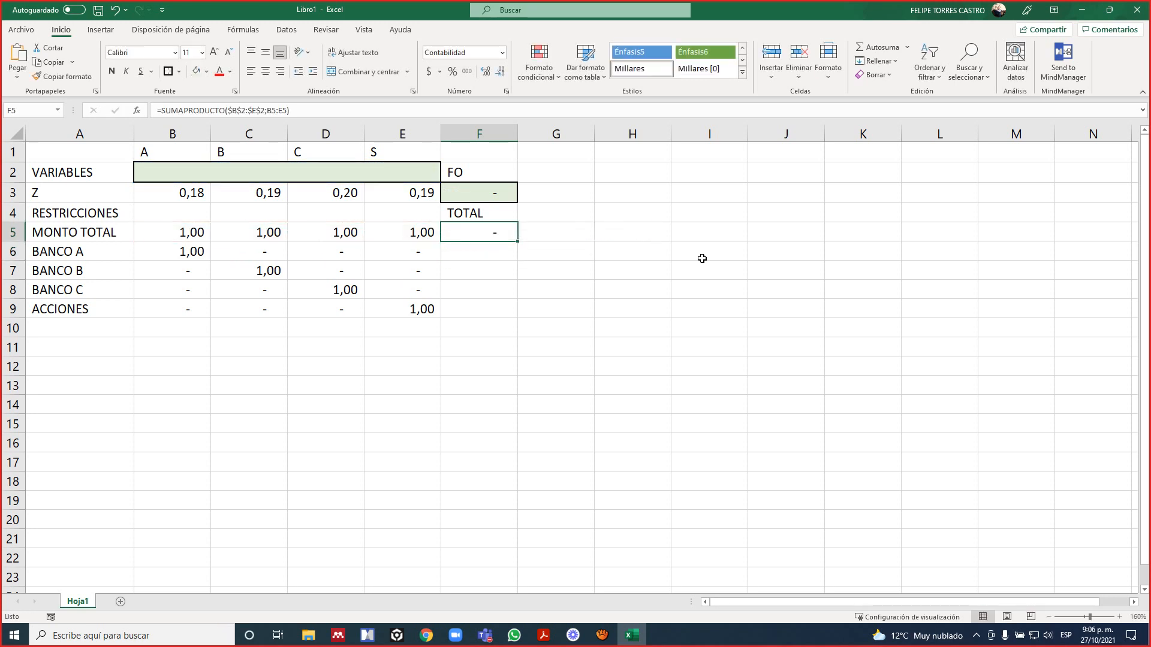
Copy the SUMAPRODUCTO formula from F5 to F6:F9 for the remaining constraints.
key(ctrl+c)
key(Down)
key(shift+Down)
key(shift+Down)
key(shift+Down)
key(ctrl+v)
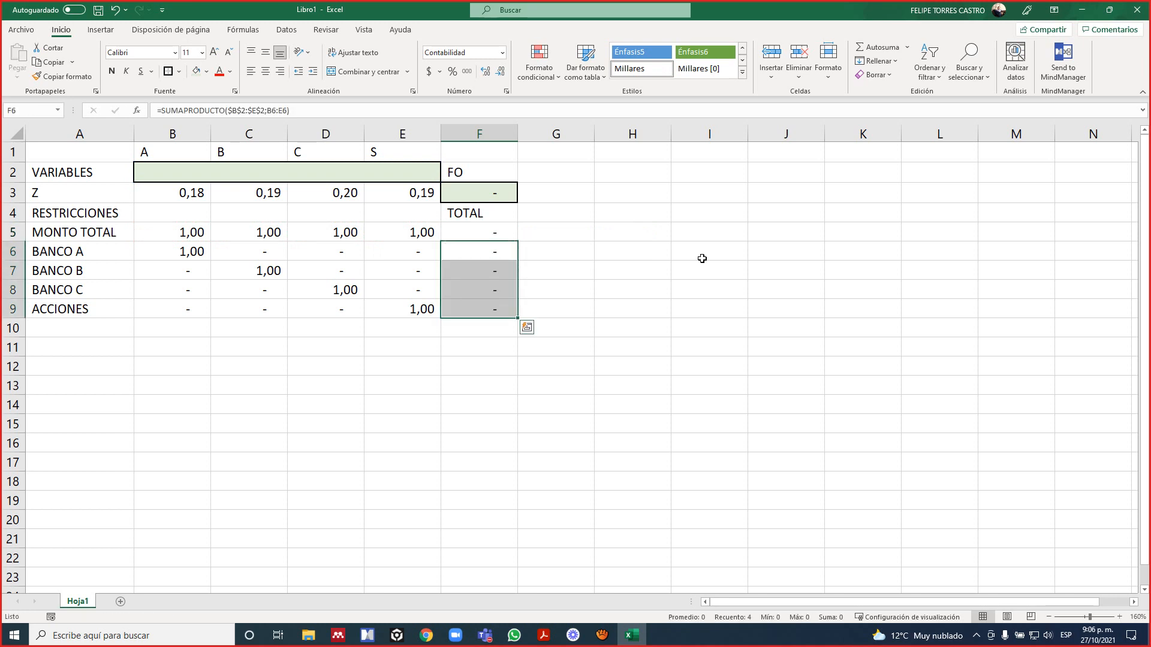
key(Escape)
Check the ranges referenced by the copied formula in F8 and the MONTO TOTAL formula in F5.
key(Down)
key(Down)
key(F2)
key(Escape)
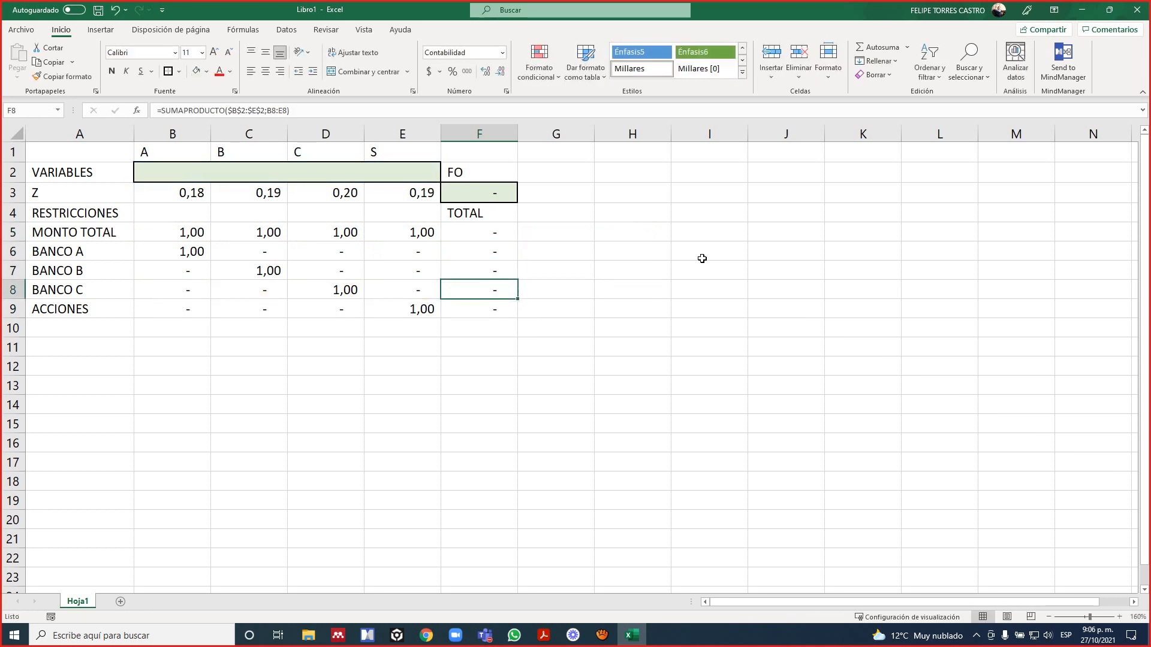
key(Up)
key(Up)
key(Up)
key(F2)
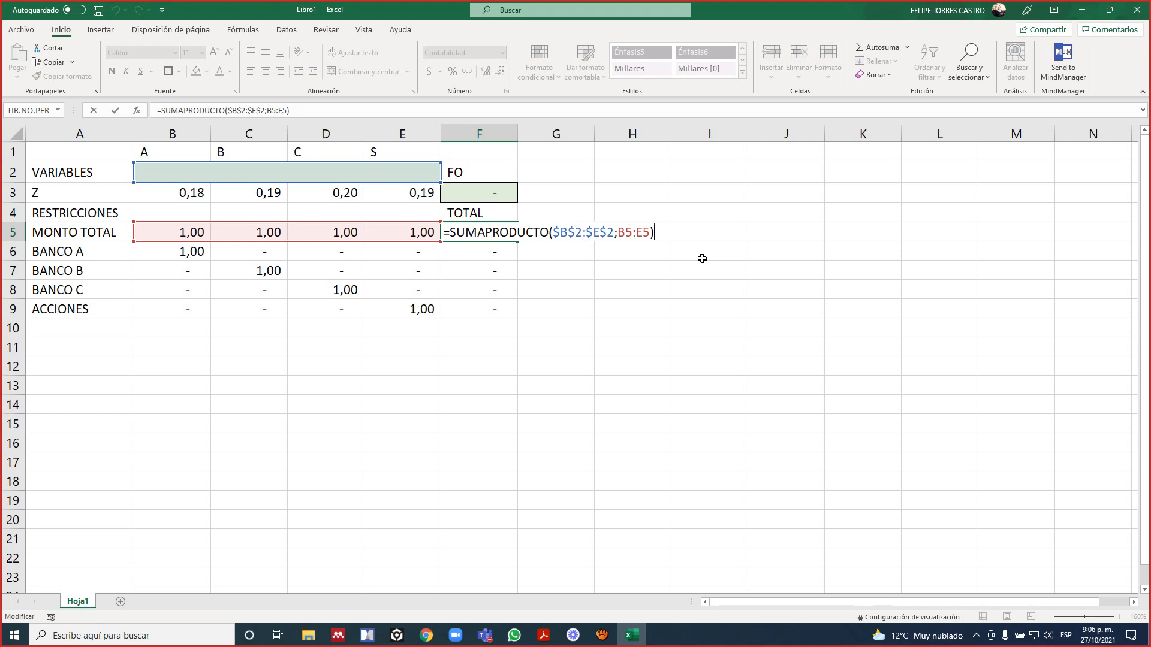
key(Escape)
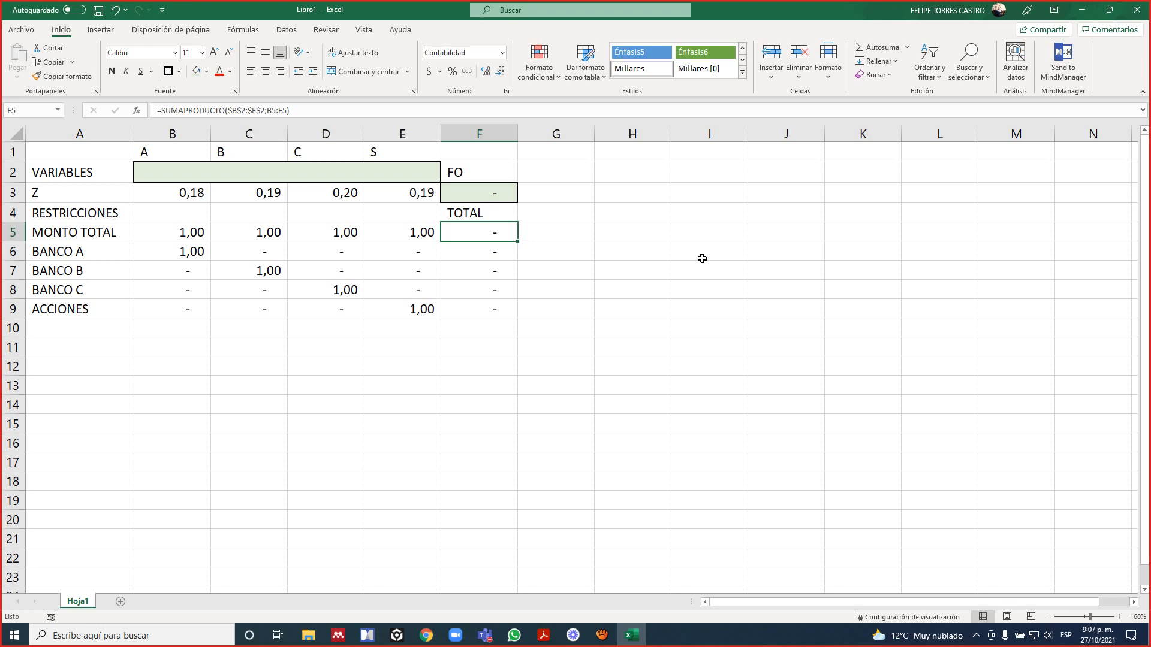
key(F2)
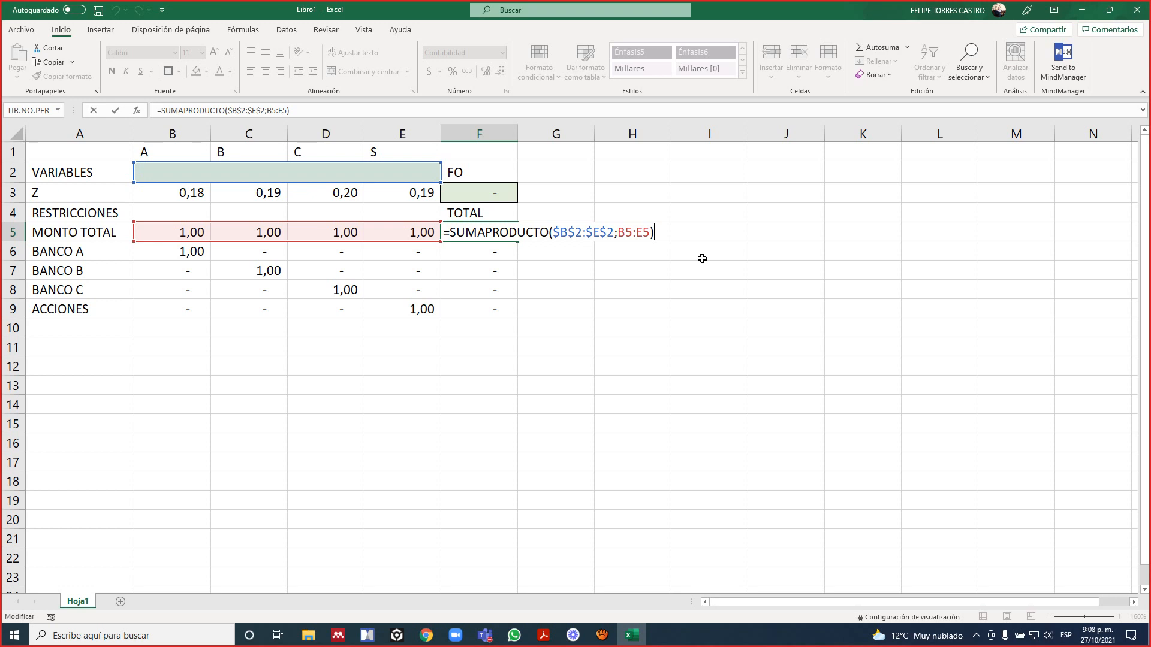
key(ctrl+Return)
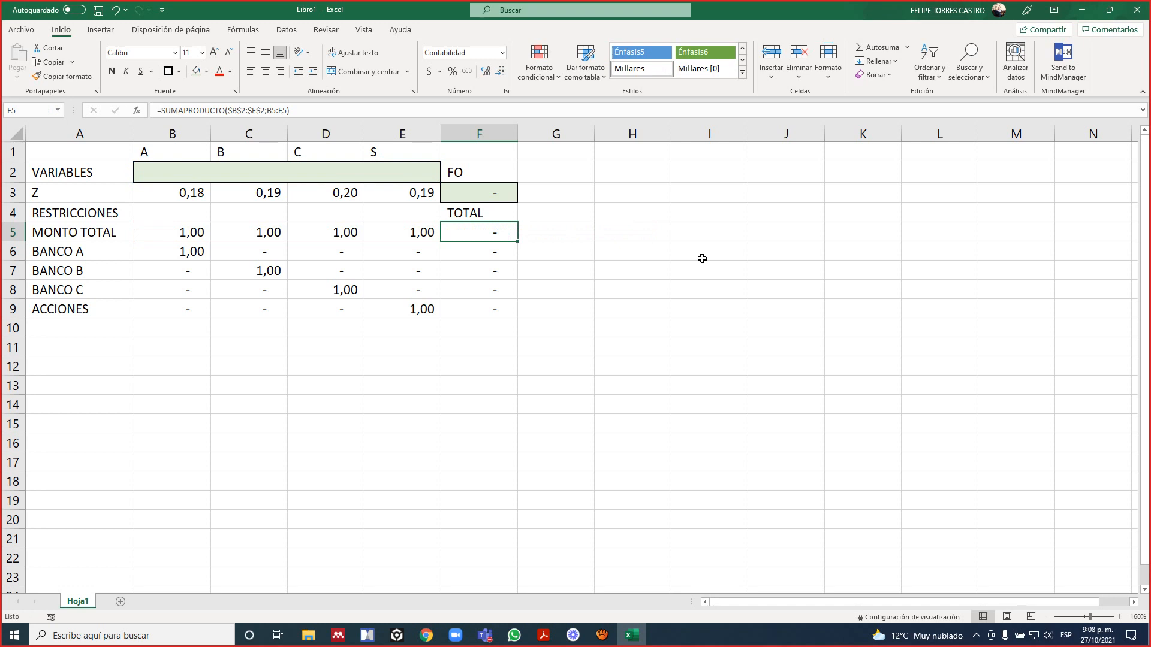
Compare the BANCO A row in the sheet with the constraint for A on the PDF slide, highlighting that constraint line.
key(Down)
key(Left)
key(Left)
key(Left)
key(alt+Tab)
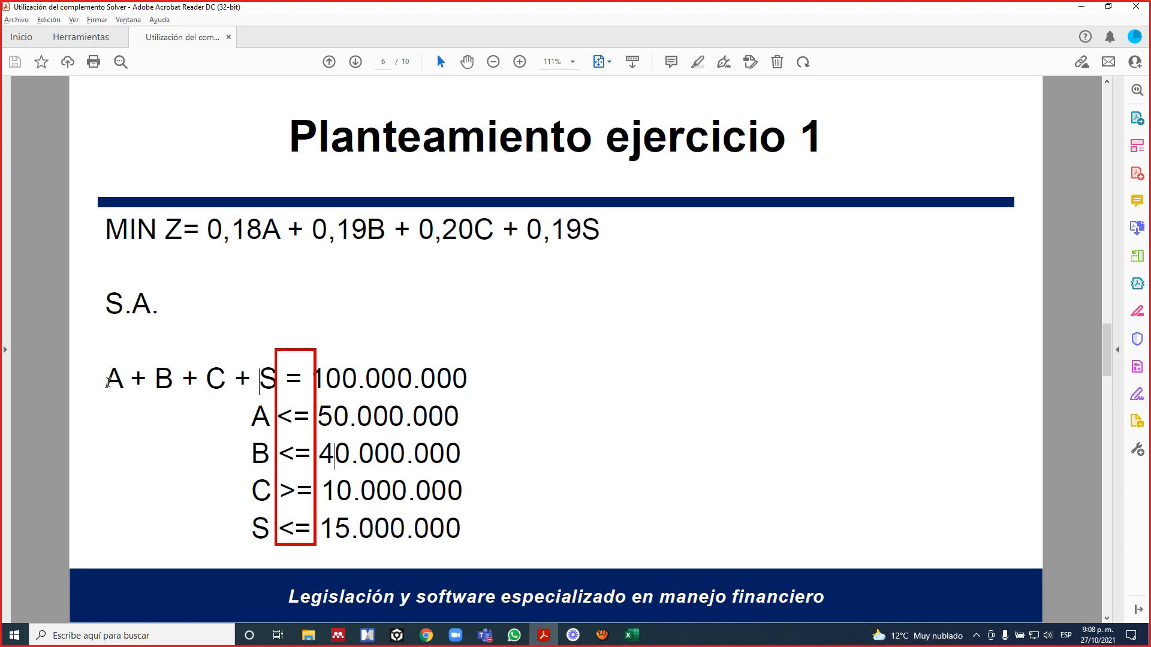
drag(97, 393, 122, 391)
key(alt+Tab)
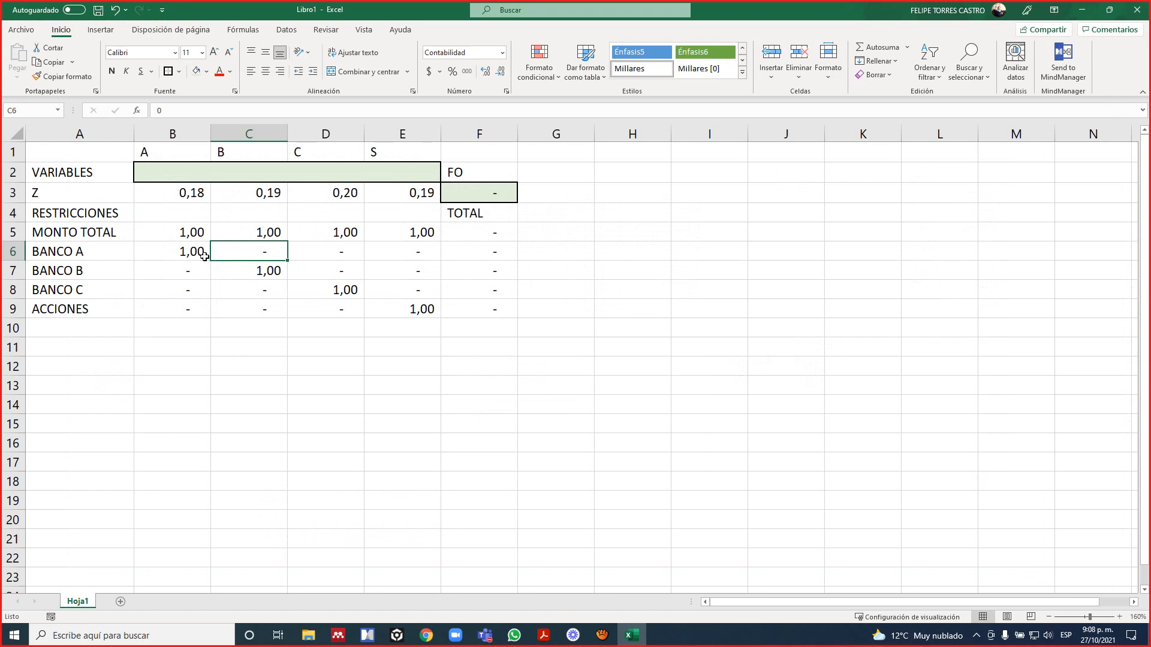
key(alt+Tab)
drag(251, 415, 458, 433)
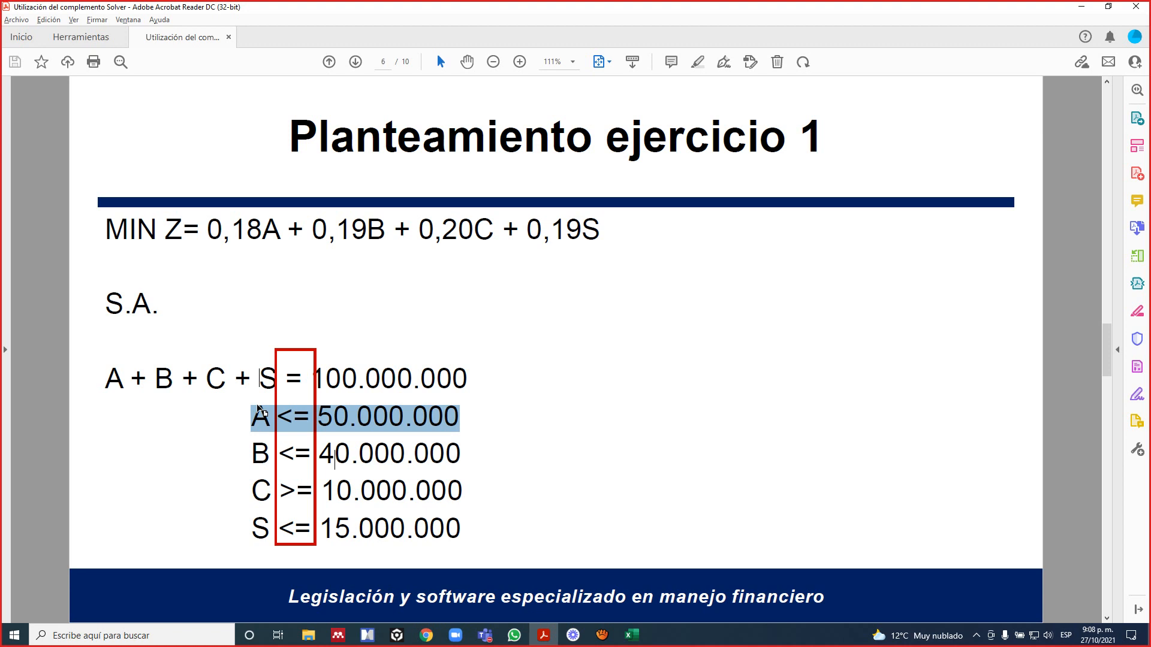
Switch back to Excel and check the BANCO A coefficients, the Z row and the ranges used by the SUMAPRODUCTO formula in F6.
key(alt+Tab)
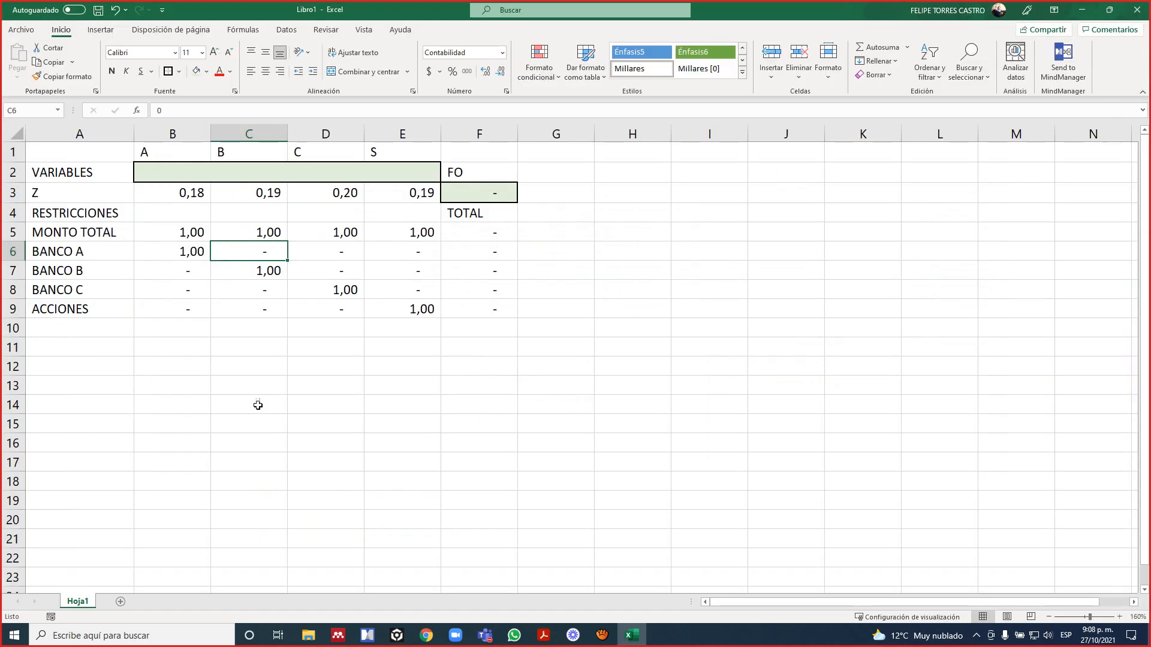
click(190, 246)
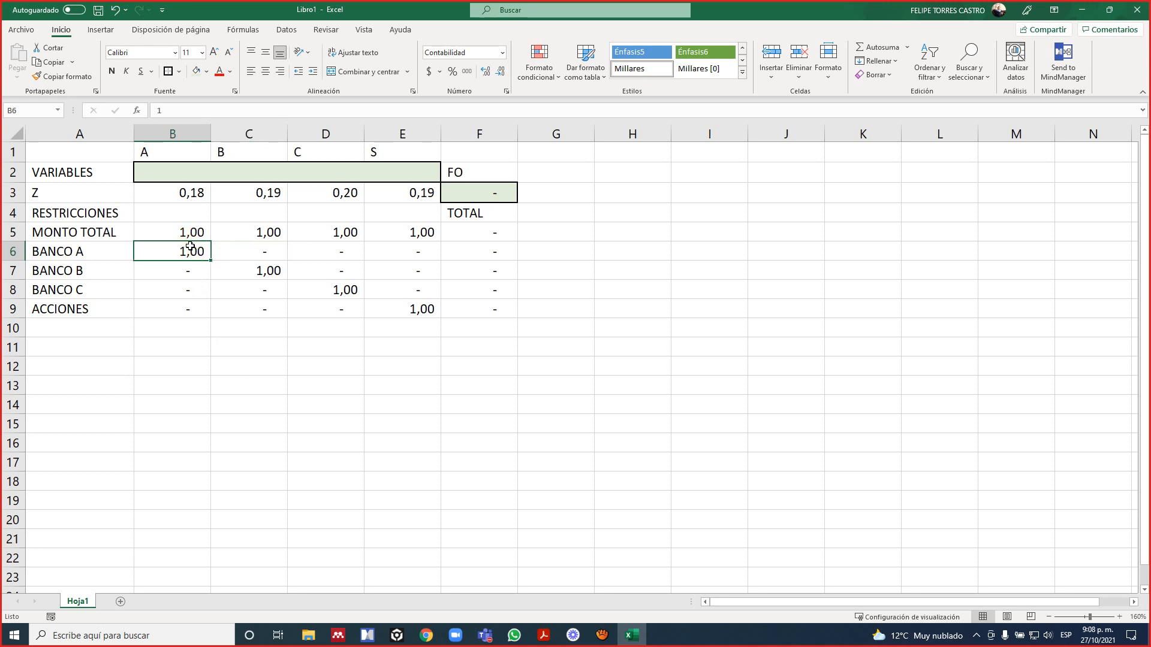
click(274, 251)
click(311, 254)
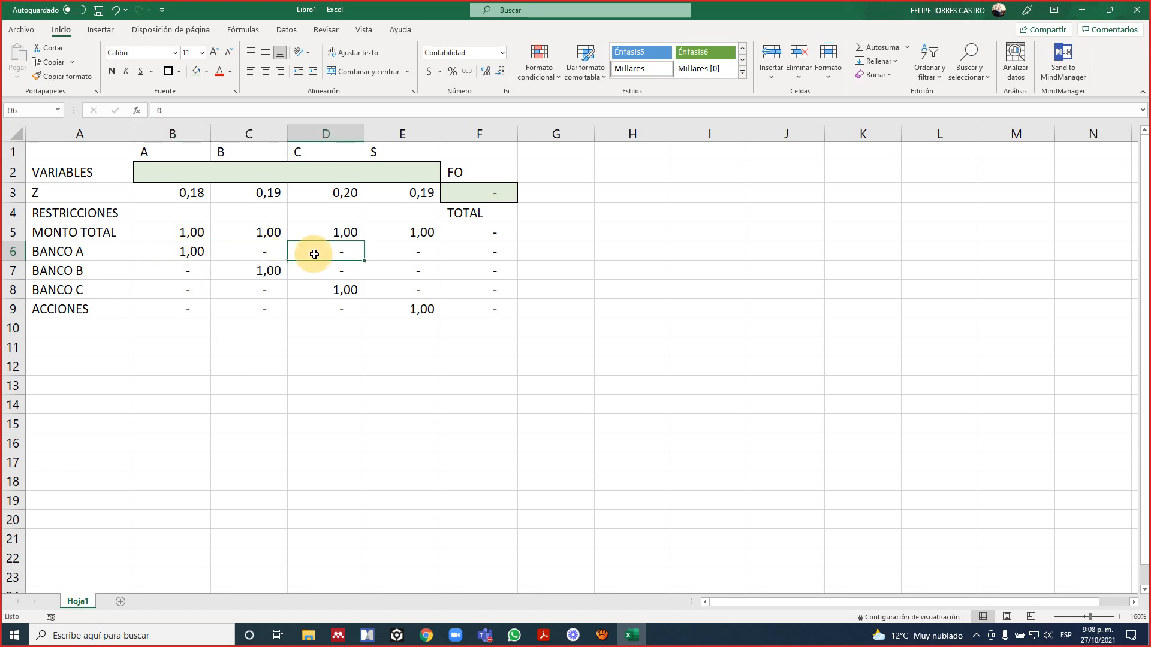
click(383, 252)
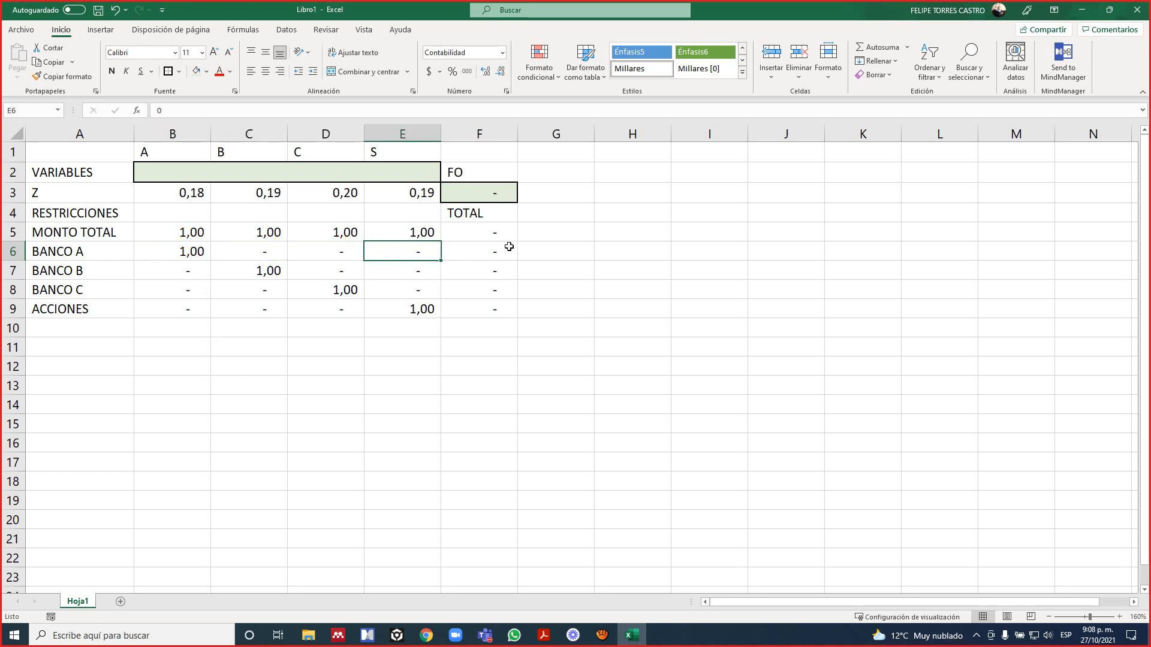
click(205, 191)
click(262, 204)
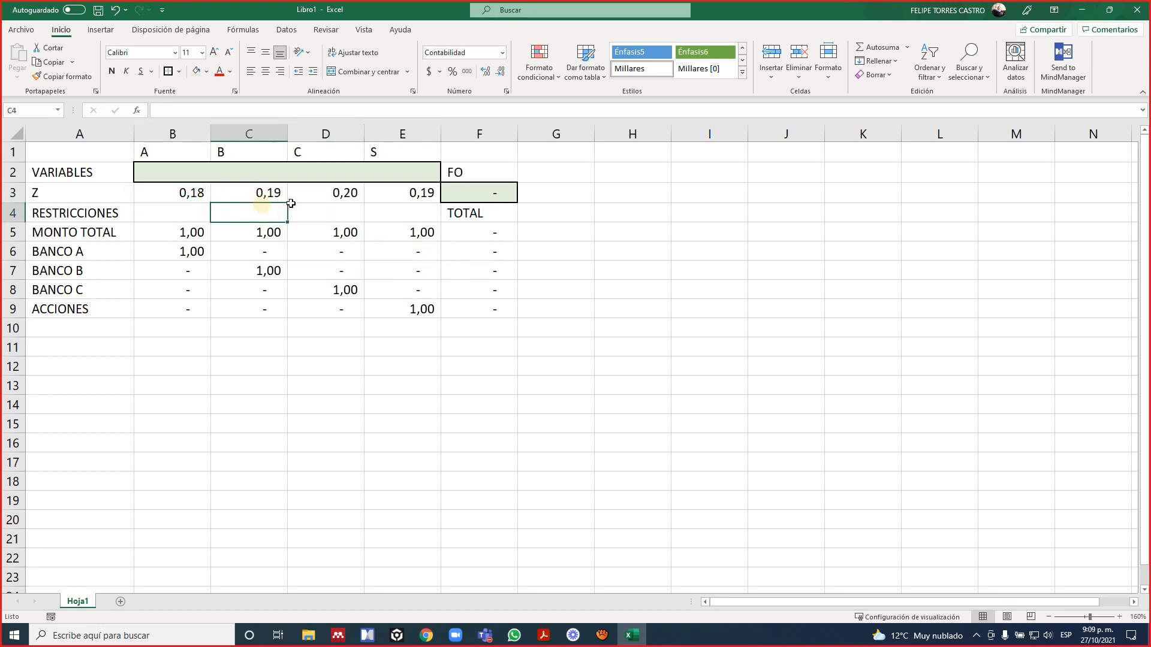
click(346, 200)
click(487, 255)
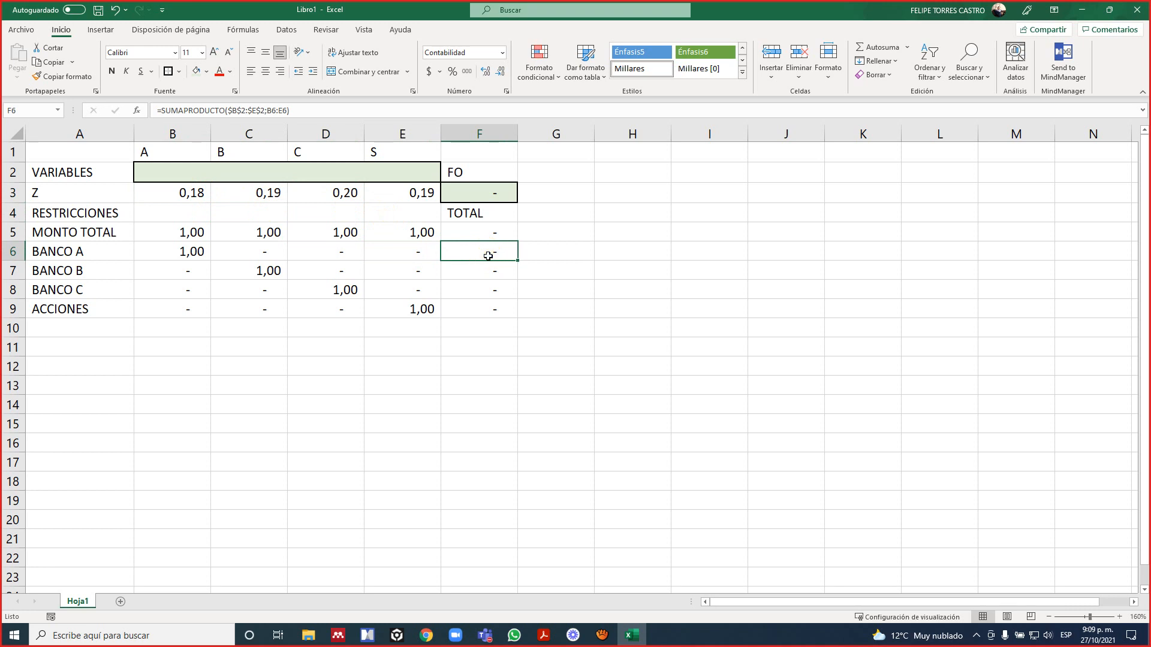
double_click(488, 255)
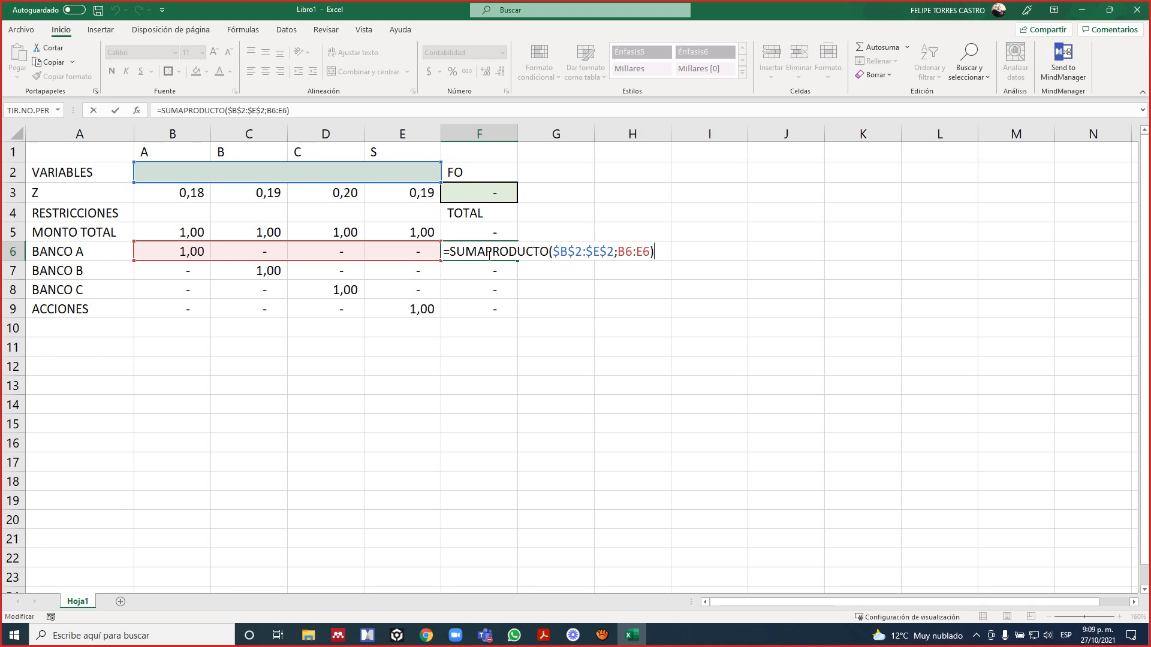
key(ctrl+Return)
Enter trial values in the VARIABLES row: 10.000.000 for A in B2 and 20.000.000 for B in C2.
key(Left)
key(Left)
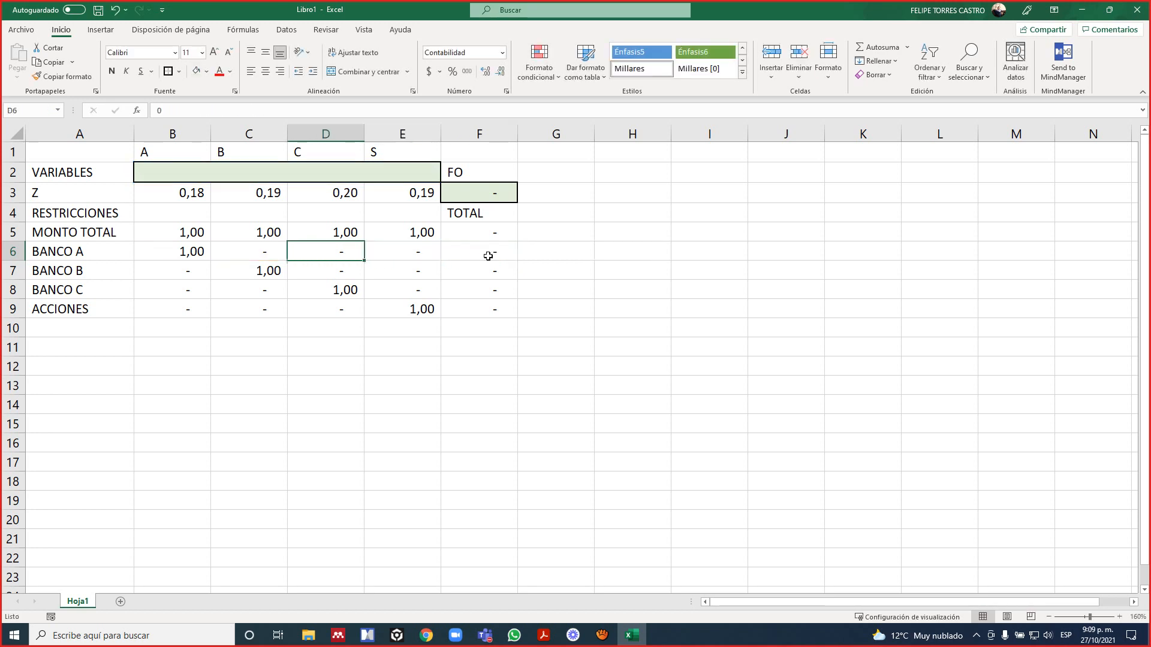
key(Left)
key(Up)
key(Left)
key(Up)
key(Up)
key(Up)
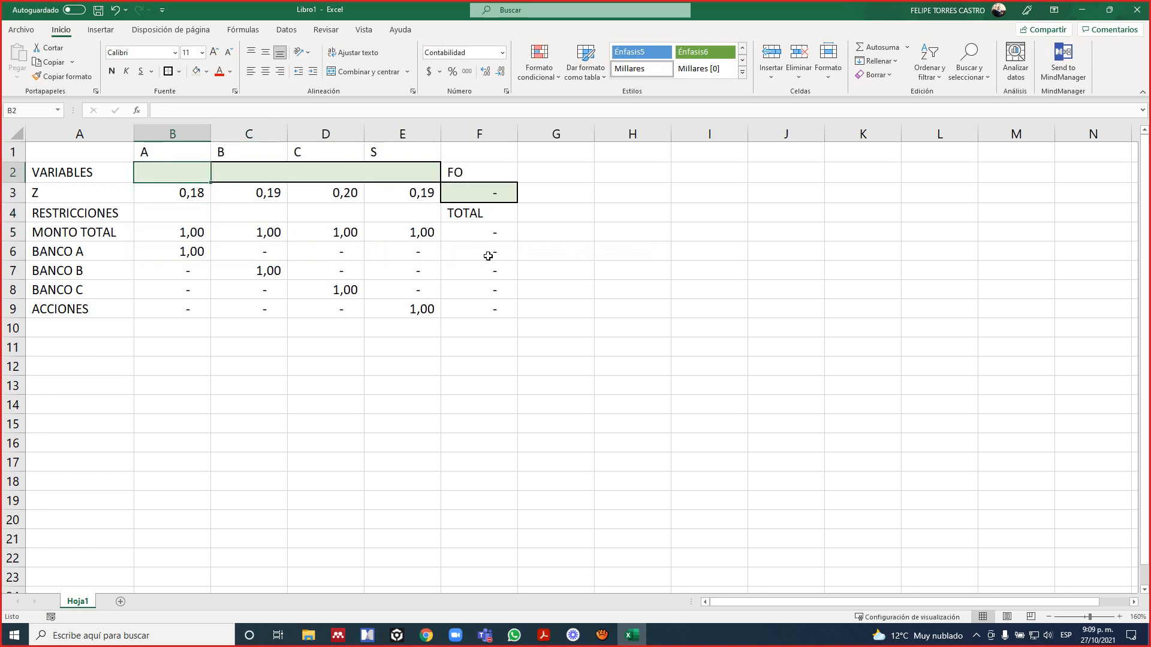
text(10)
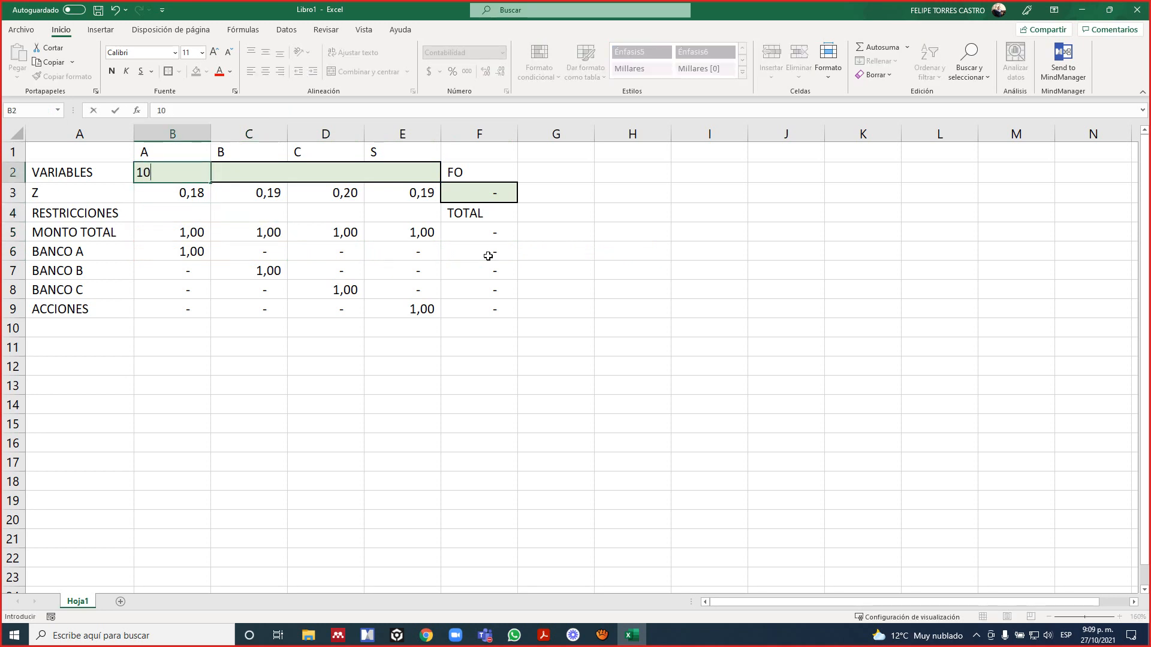
text(.000.000)
key(ctrl+Return)
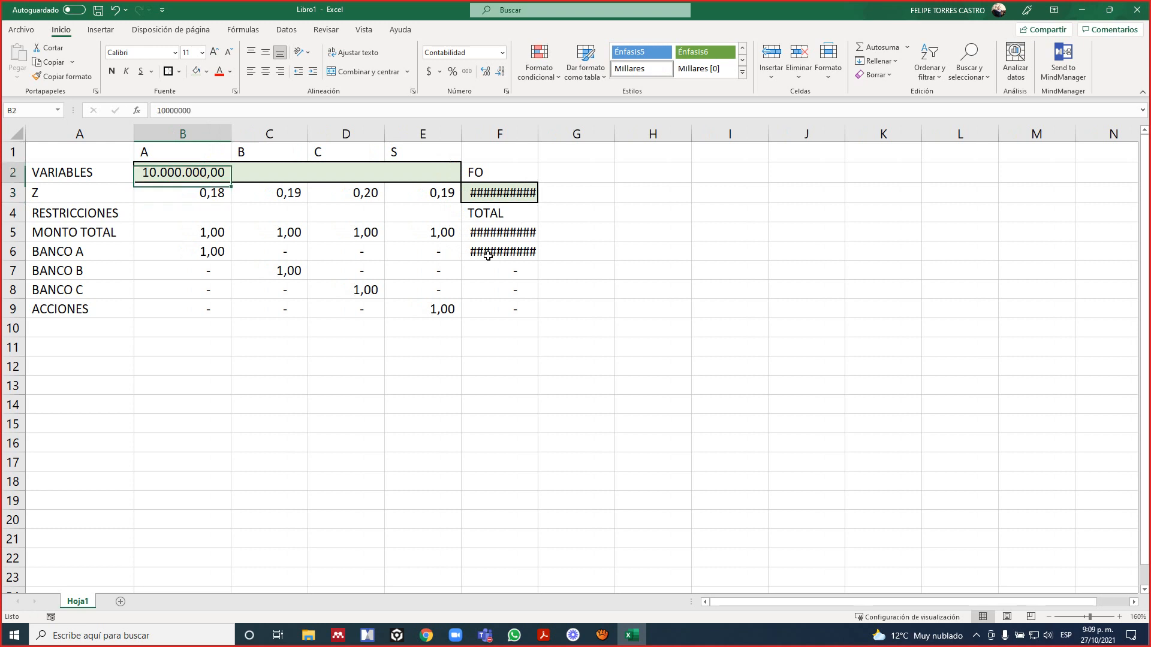
key(Tab)
text(20.00)
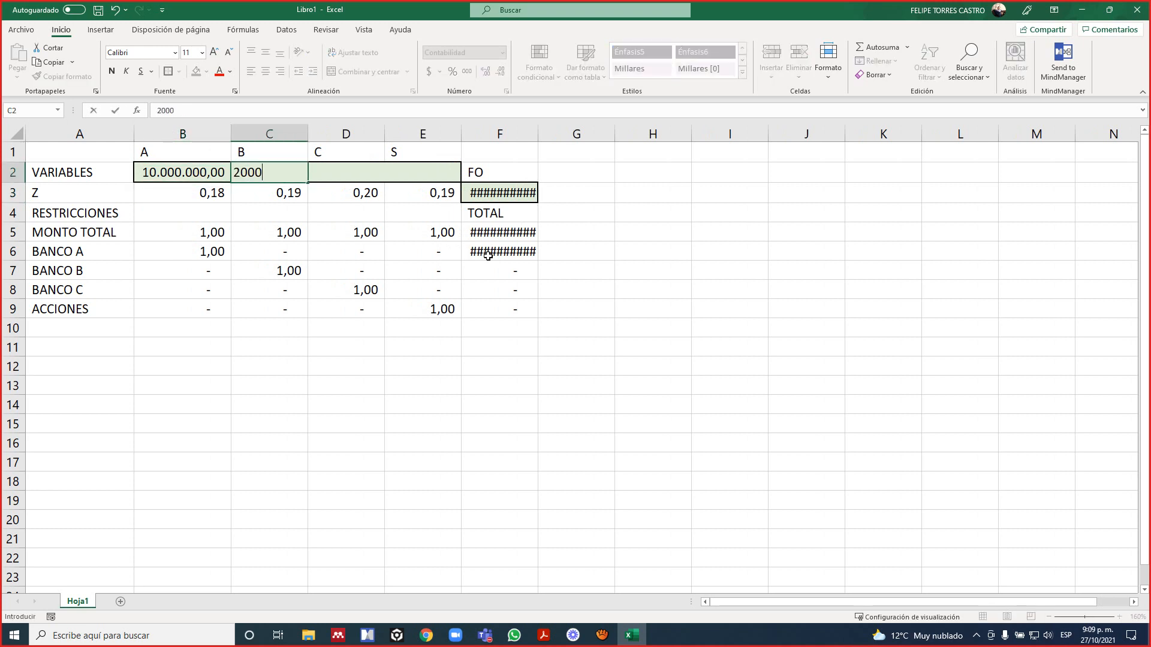
text(0.000)
key(Tab)
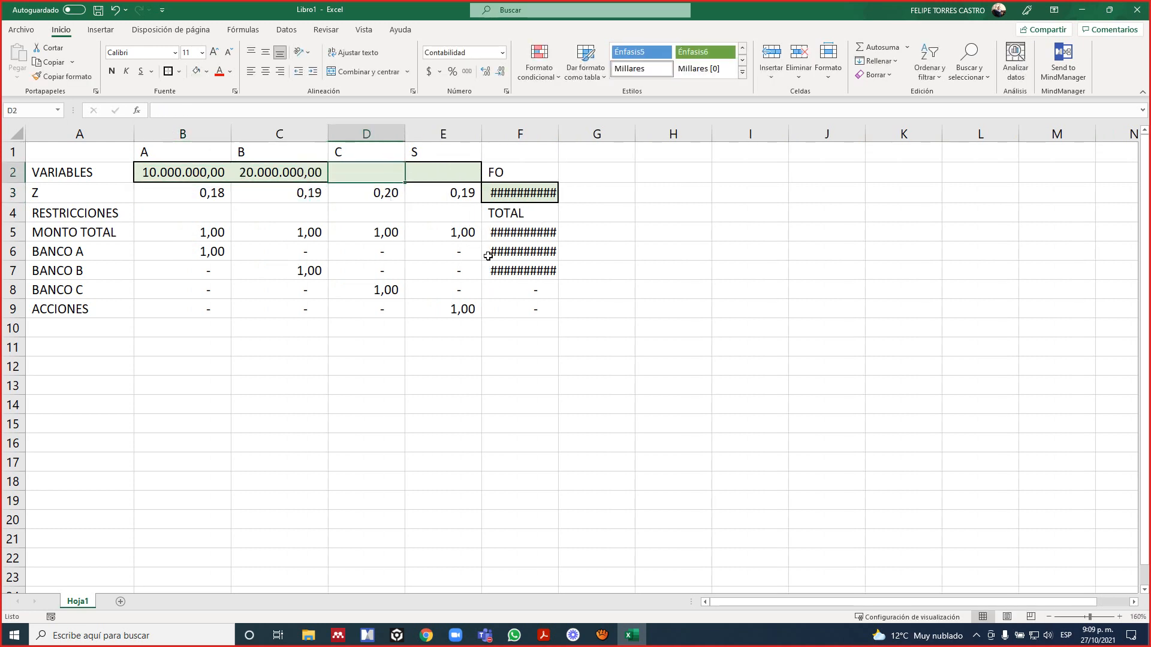
Enter trial values of 30.000.000 for C in D2 and 40.000.000 for S in E2.
text(30.000.0)
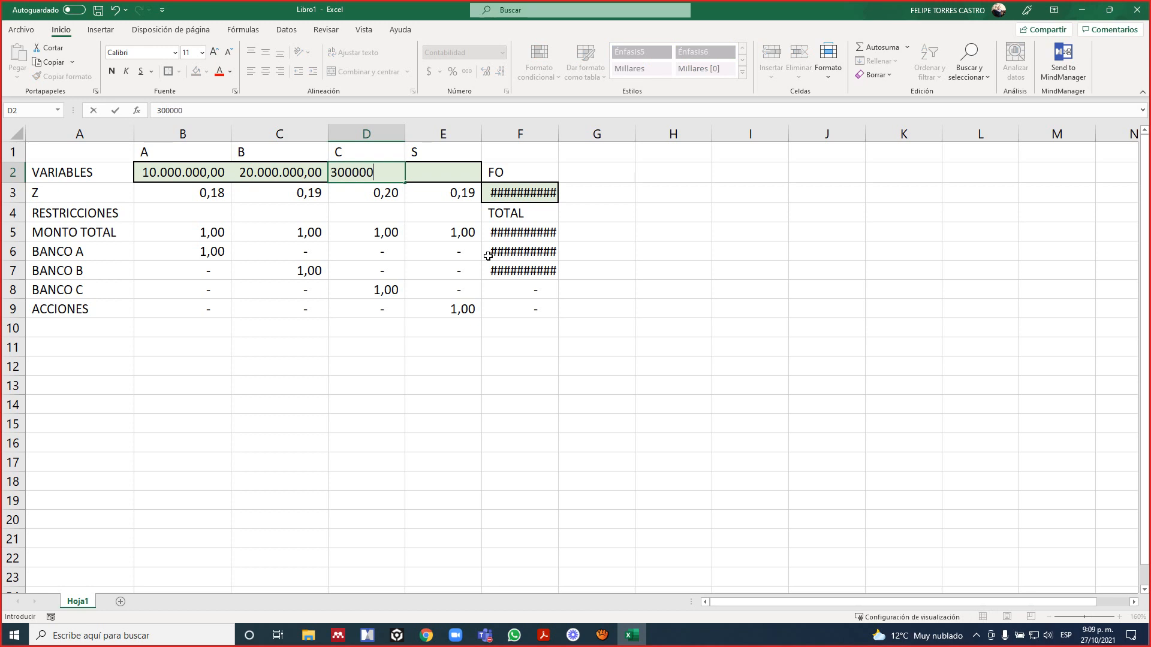
text(00)
key(Tab)
text(4)
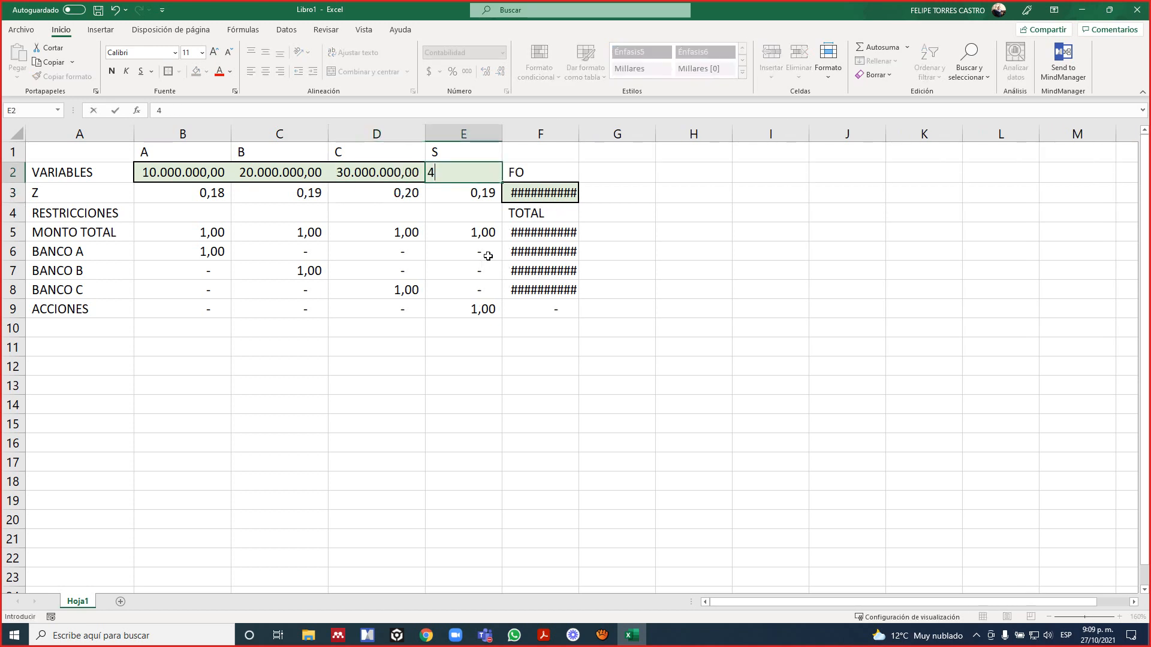
text(0000000)
key(Return)
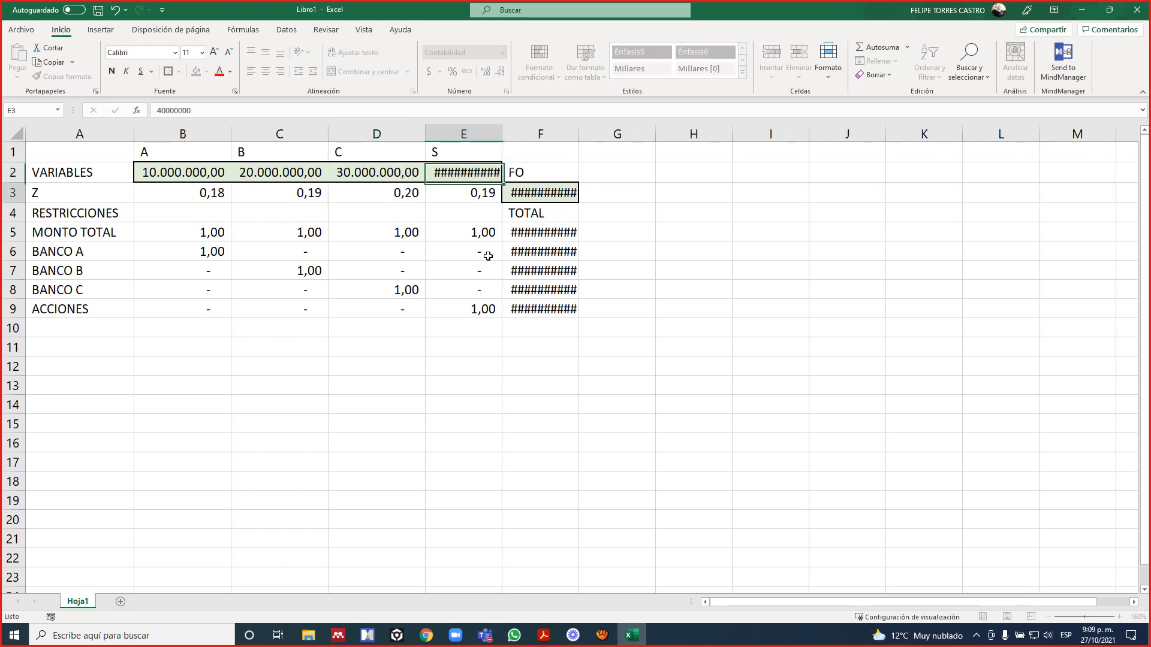
AutoFit the width of column F to the objective function value in F3 and the MONTO TOTAL result in F5.
key(Right)
key(alt+f)
key(c)
key(a)
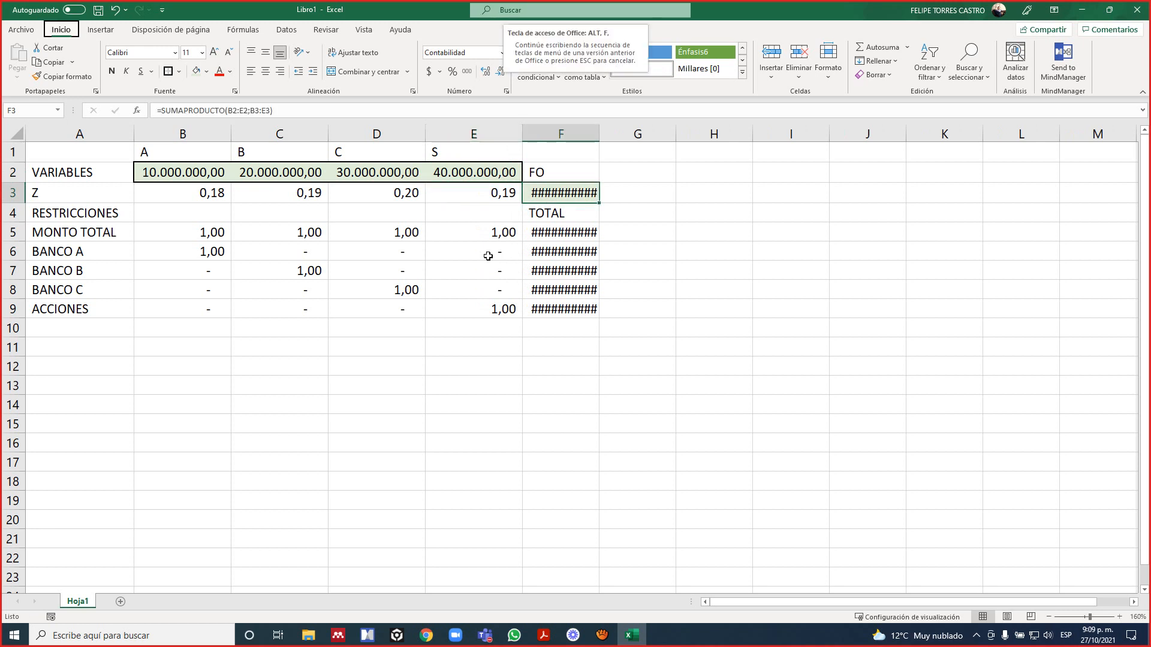
key(Down)
key(Down)
key(Down)
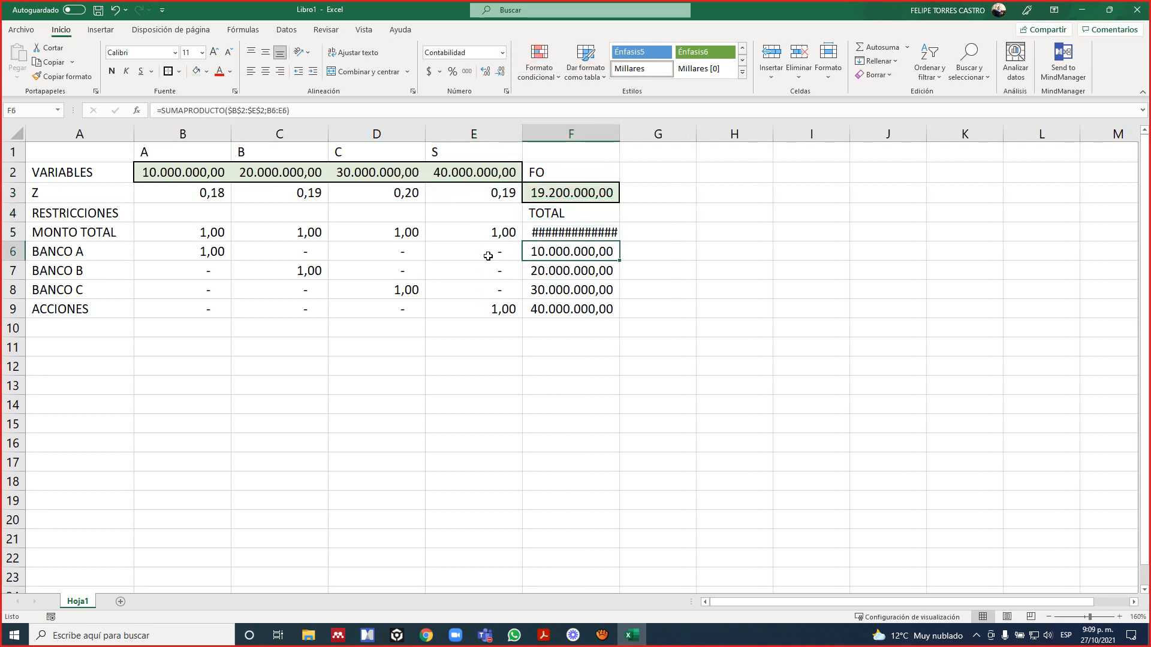
key(Up)
key(alt)
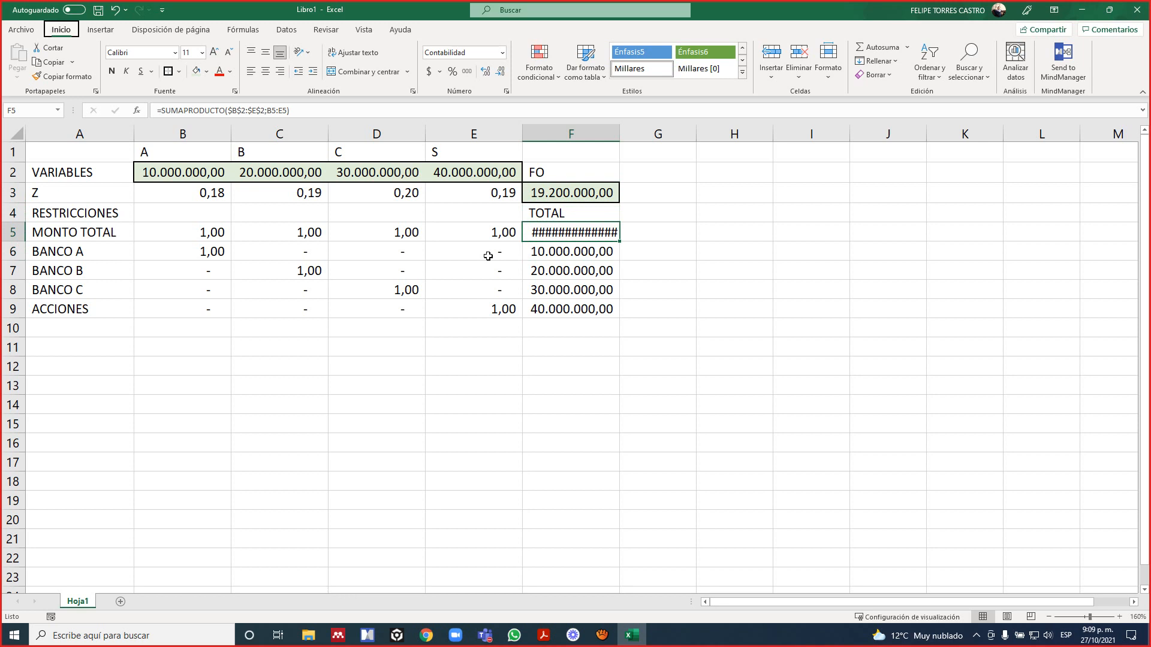
key(o)
key(c)
key(a)
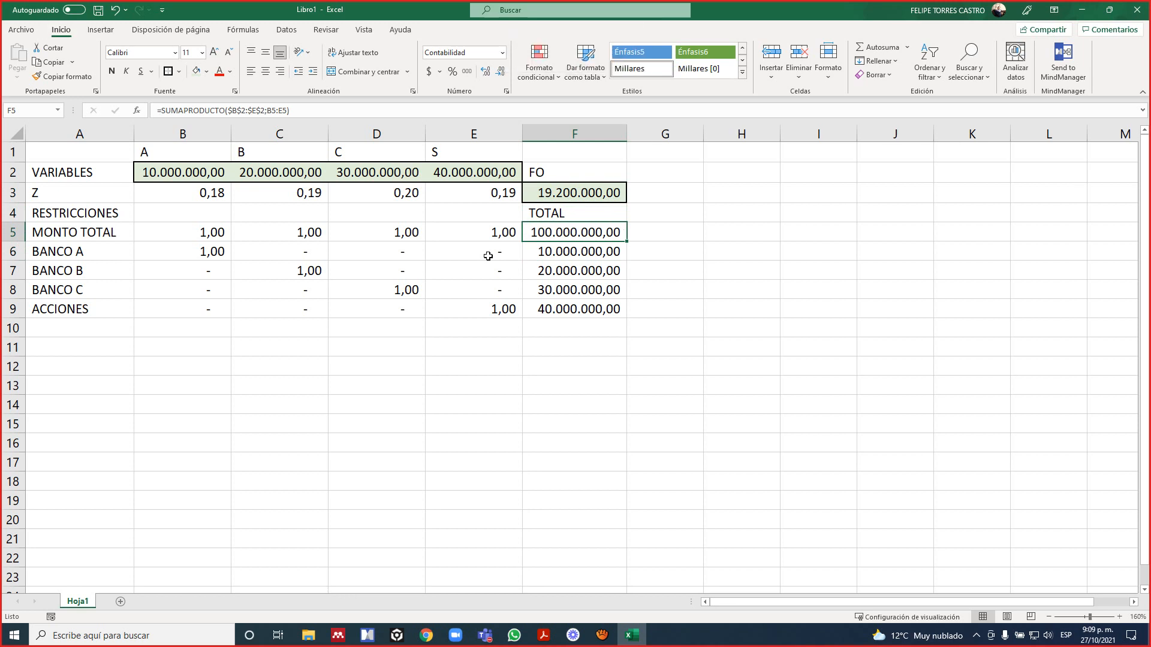
Check the ranges referenced by the SUMAPRODUCTO formulas of every constraint total, from MONTO TOTAL in F5 to ACCIONES in F9.
key(F2)
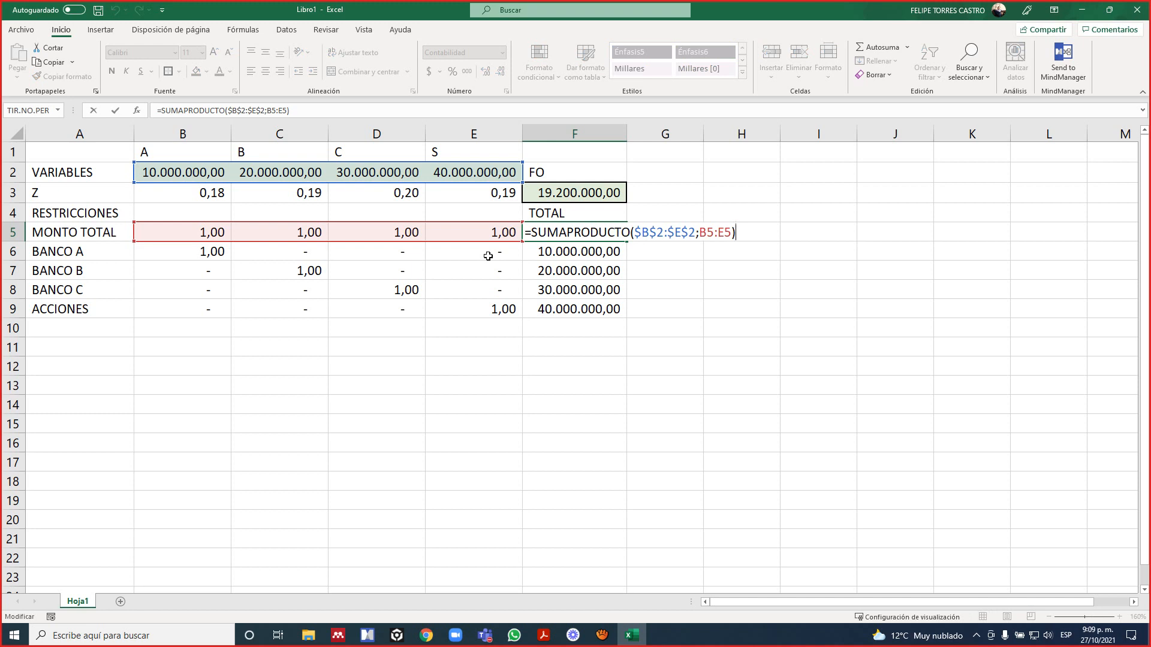
key(Return)
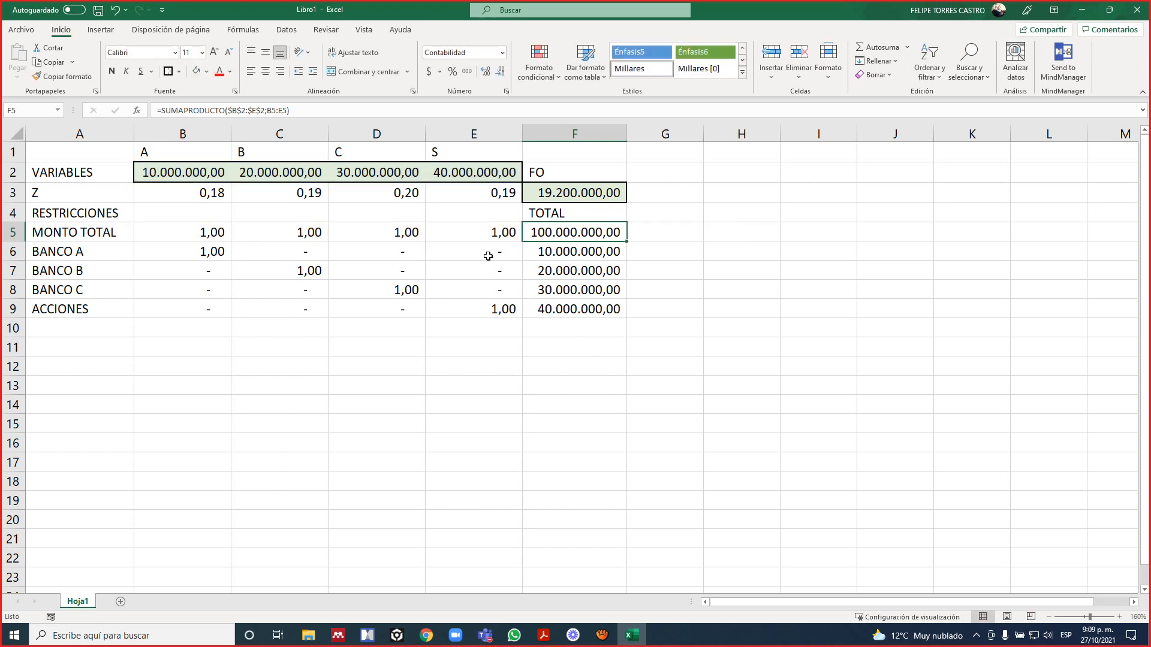
key(Down)
key(F2)
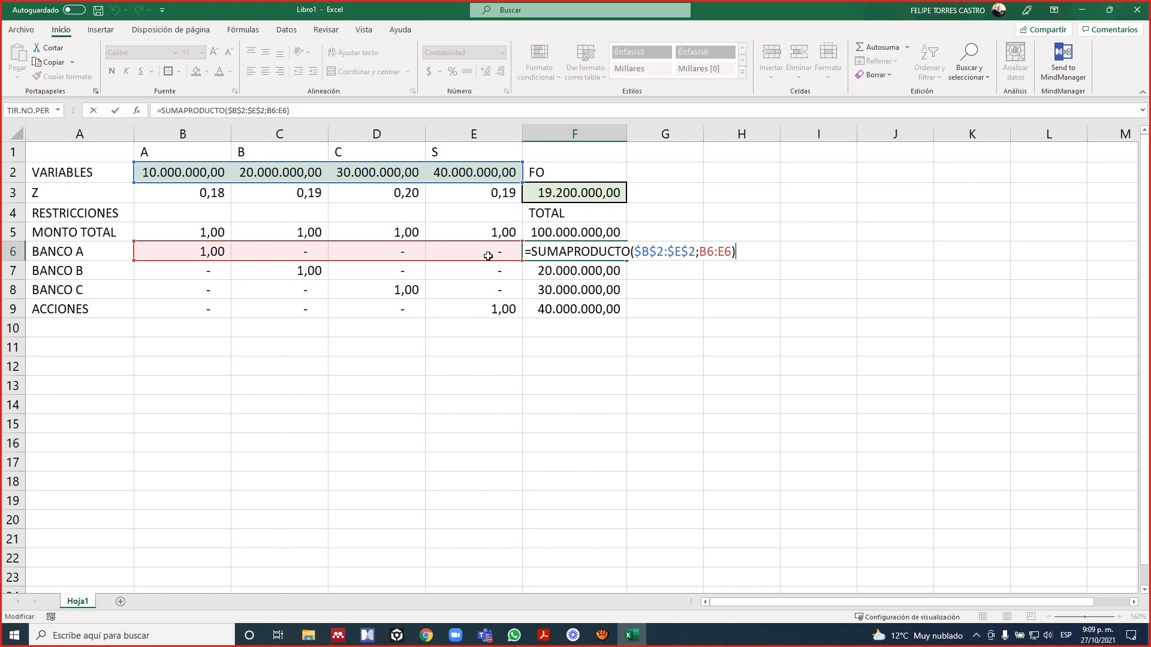
key(Return)
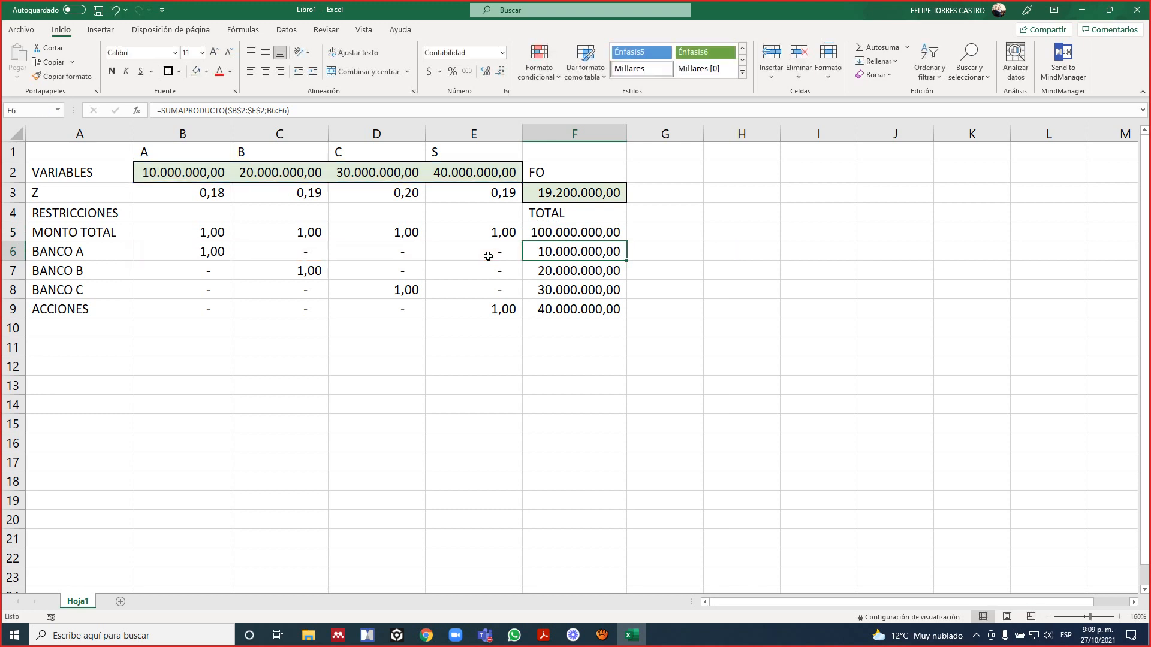
key(Down)
key(F2)
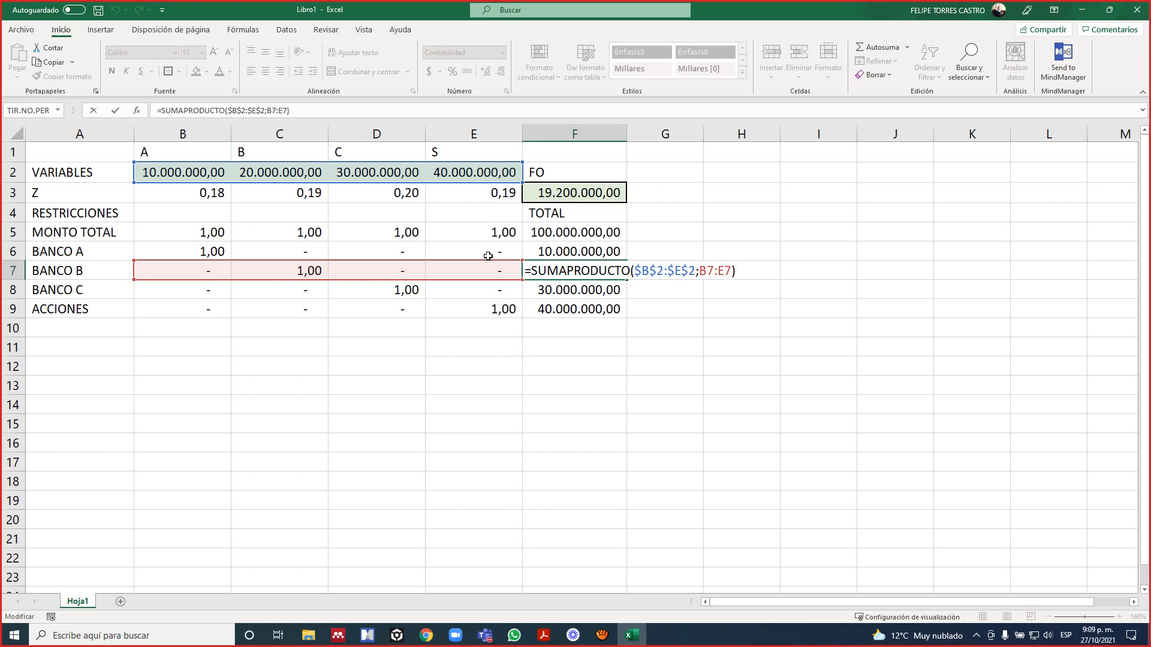
key(ctrl+Return)
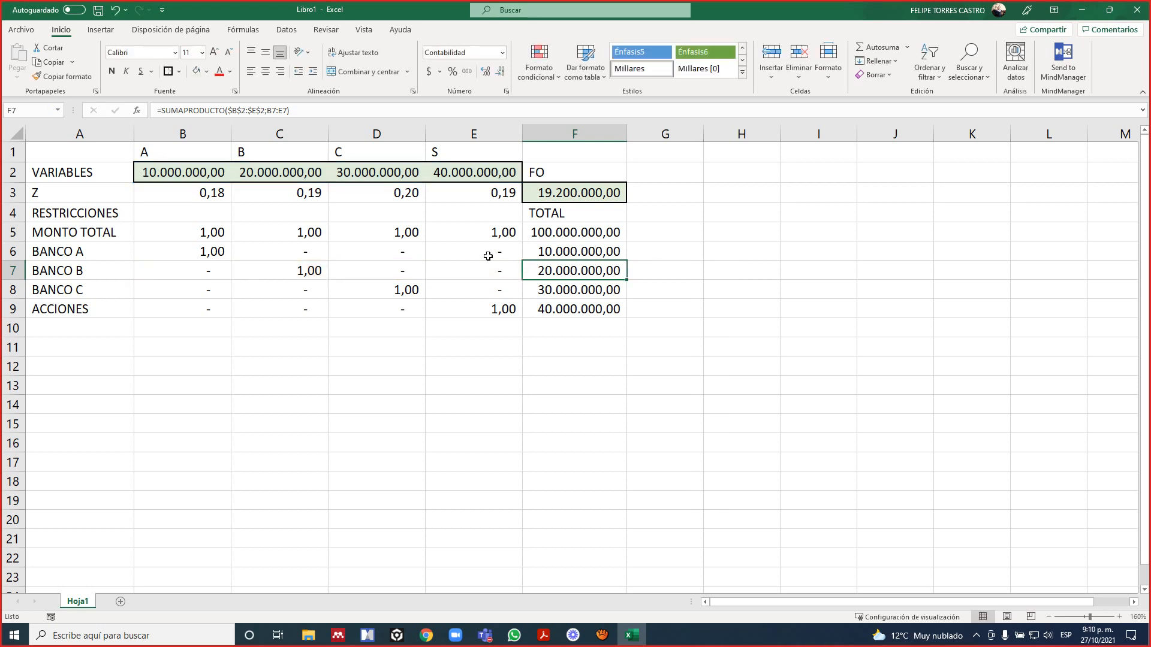
key(Down)
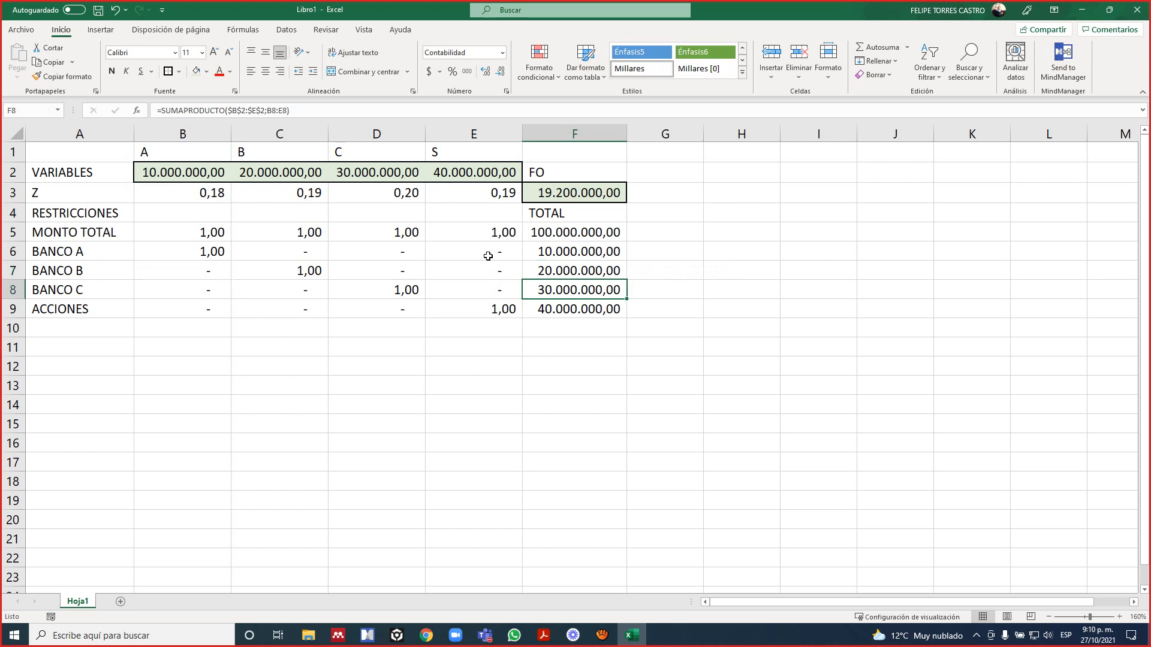
key(F2)
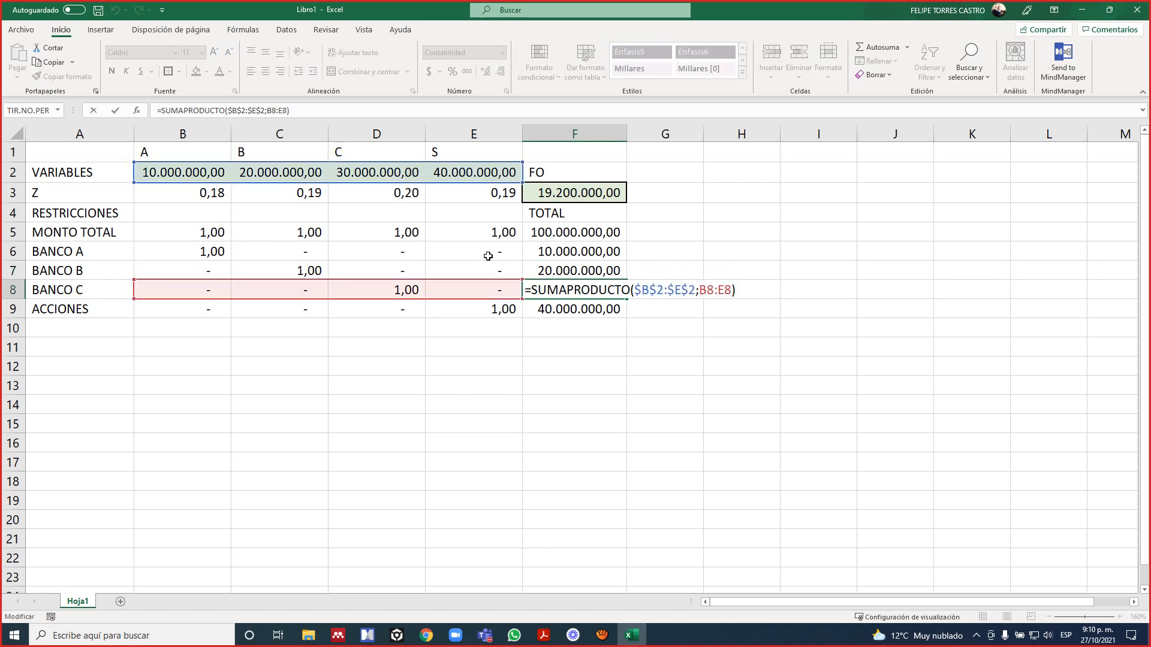
key(ctrl+Return)
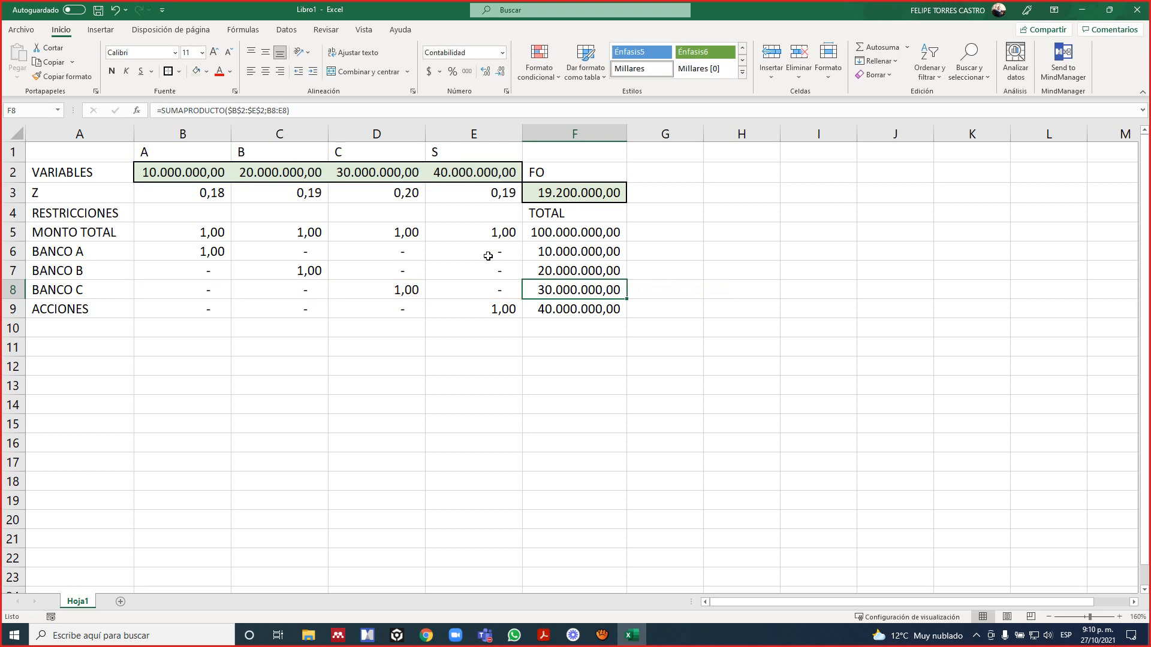
key(Down)
key(F2)
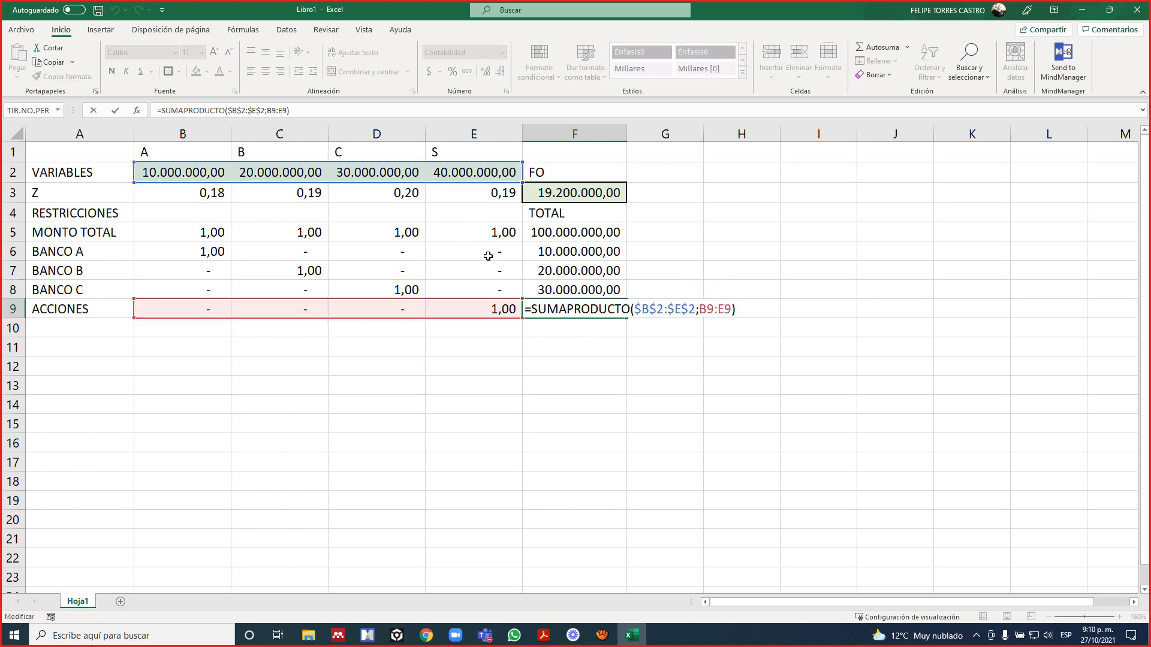
key(ctrl+Return)
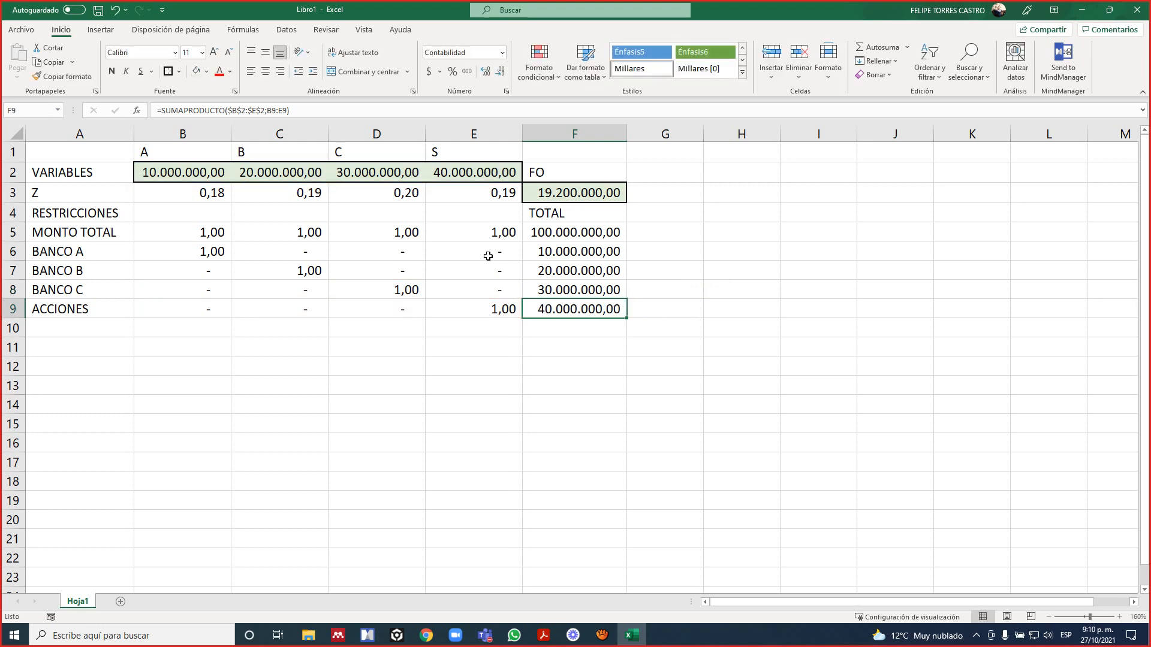
Check the ranges referenced by the objective function's SUMAPRODUCTO formula in F3.
key(Up)
key(Up)
key(Up)
key(Up)
key(Up)
key(Up)
key(F2)
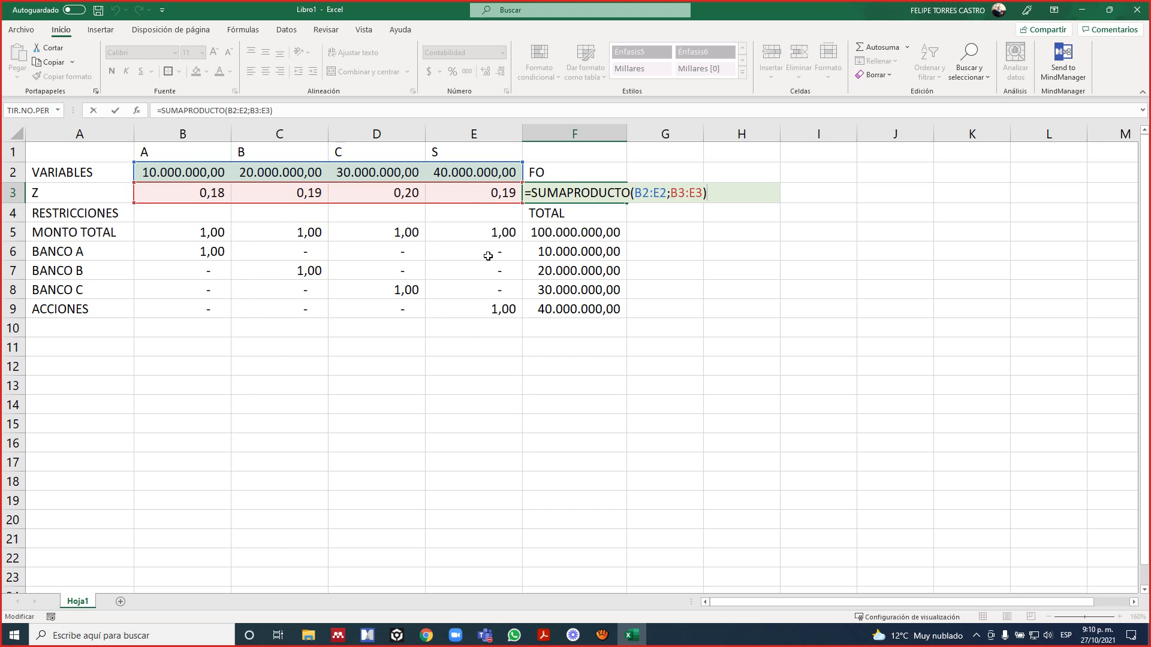
key(ctrl+Return)
key(Down)
key(Down)
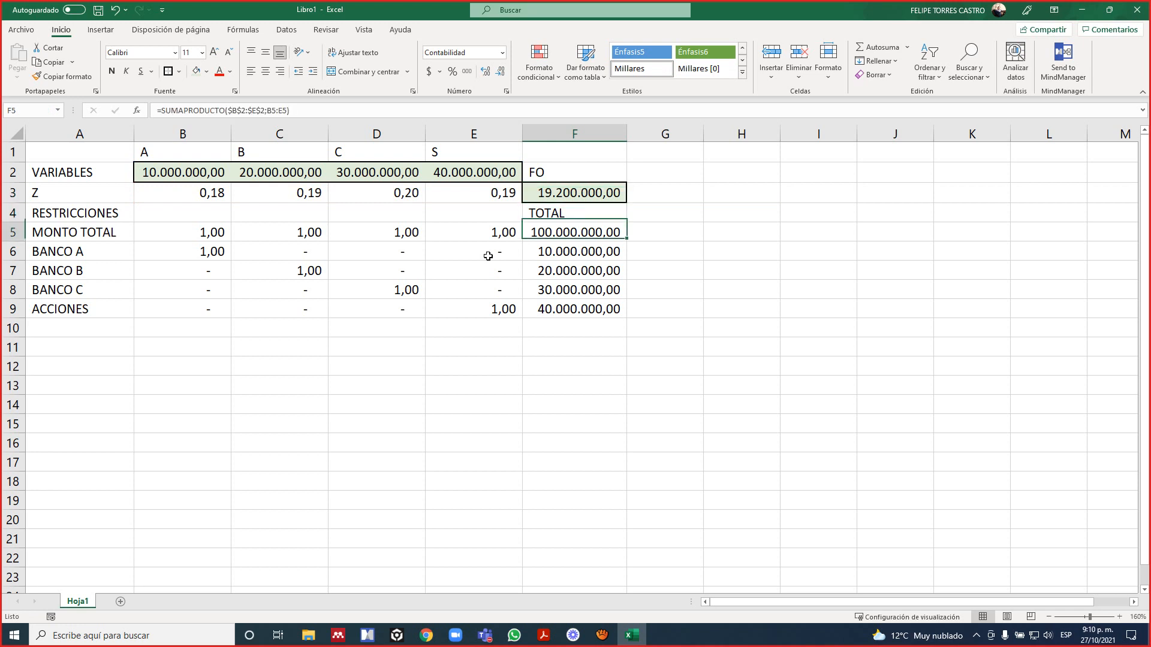
key(Up)
key(Up)
key(Up)
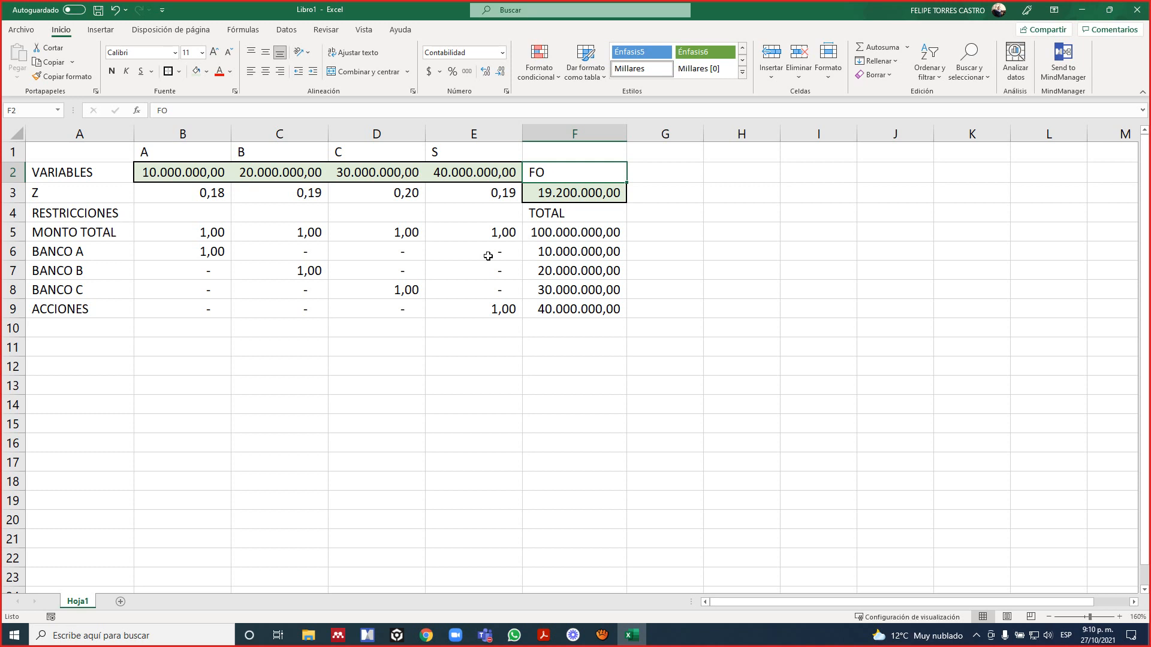
key(Down)
key(Down)
key(Down)
key(Down)
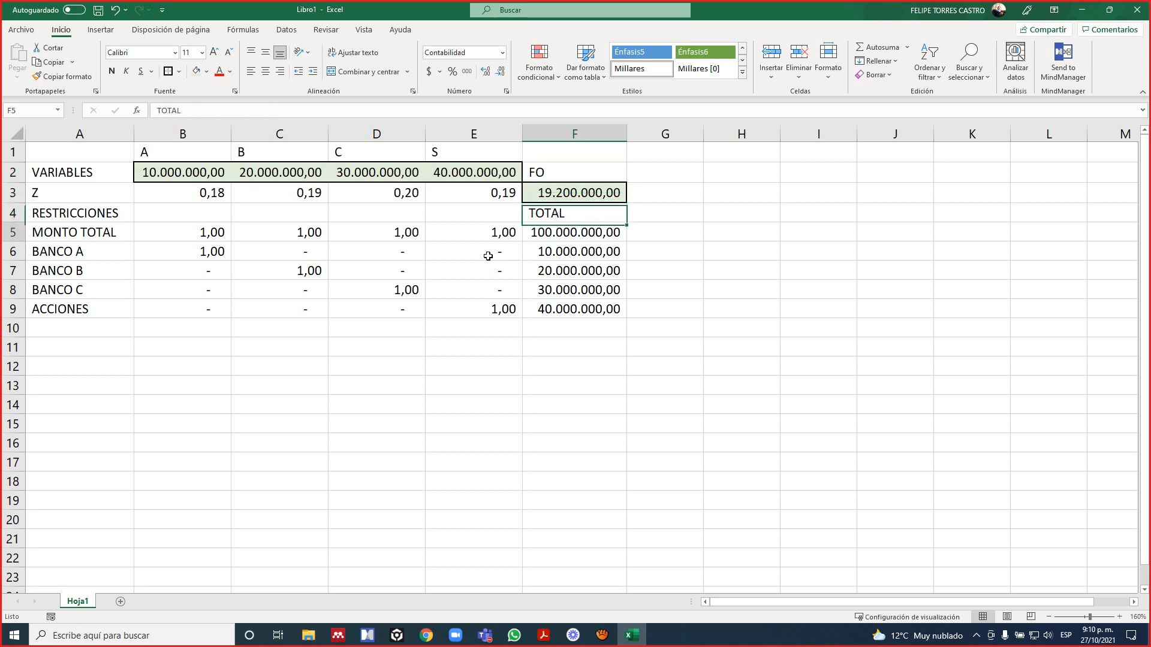
Review the constraint total formulas in F5:F9, from MONTO TOTAL down to ACCIONES.
key(Up)
key(ctrl+shift+Down)
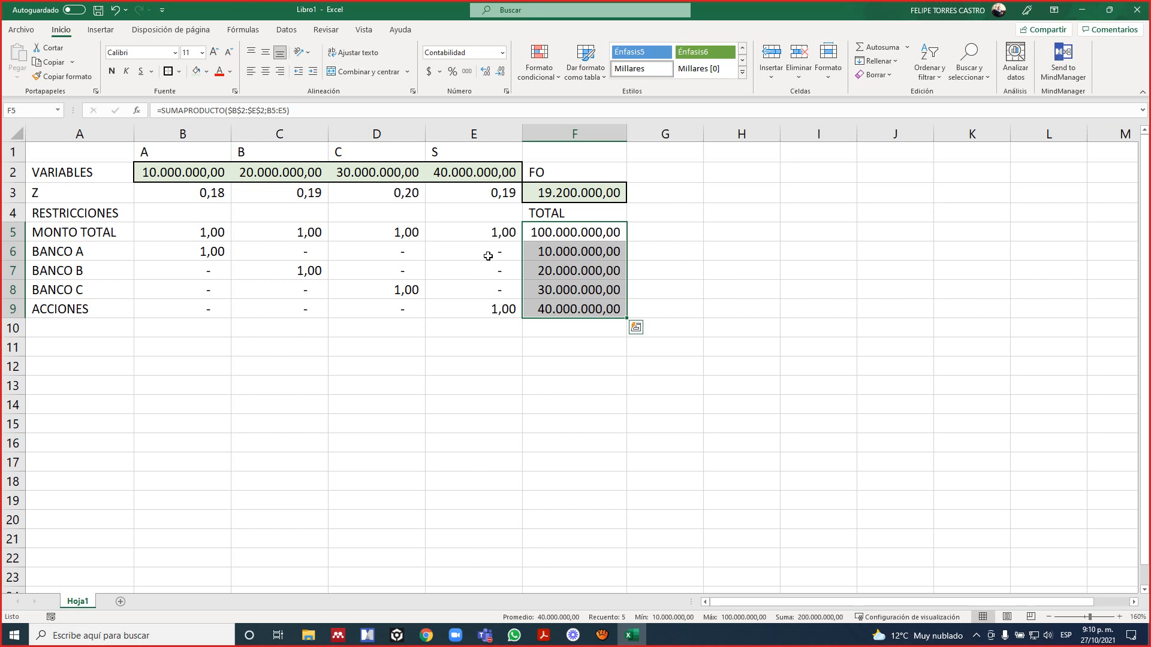
key(Down)
key(Down)
key(Down)
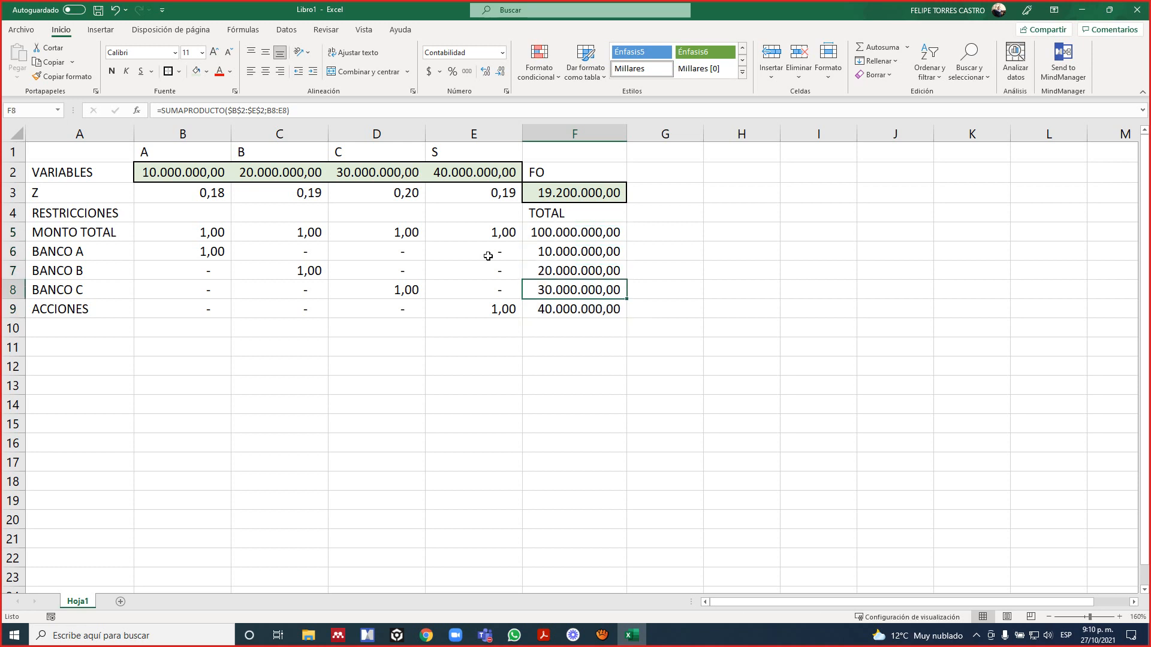
key(Up)
key(Up)
key(Up)
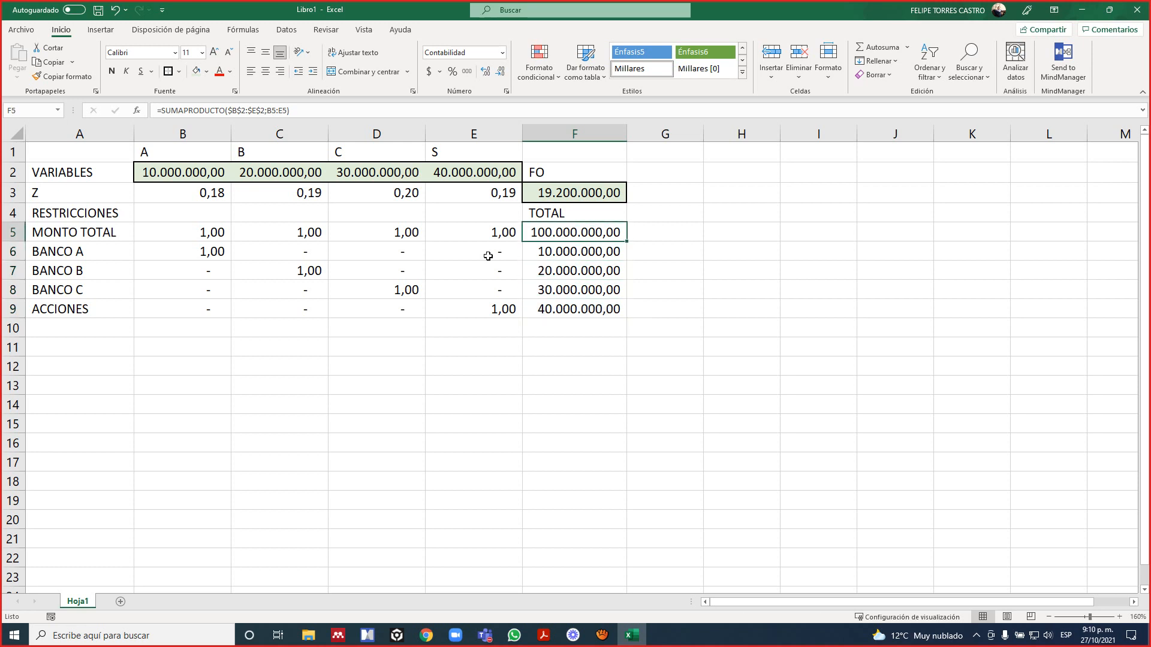
Consult the exercise 1 constraints in the Adobe Acrobat Reader PDF, then return to Excel and add the header SIGNO in G4.
key(Up)
key(Up)
key(Right)
key(Down)
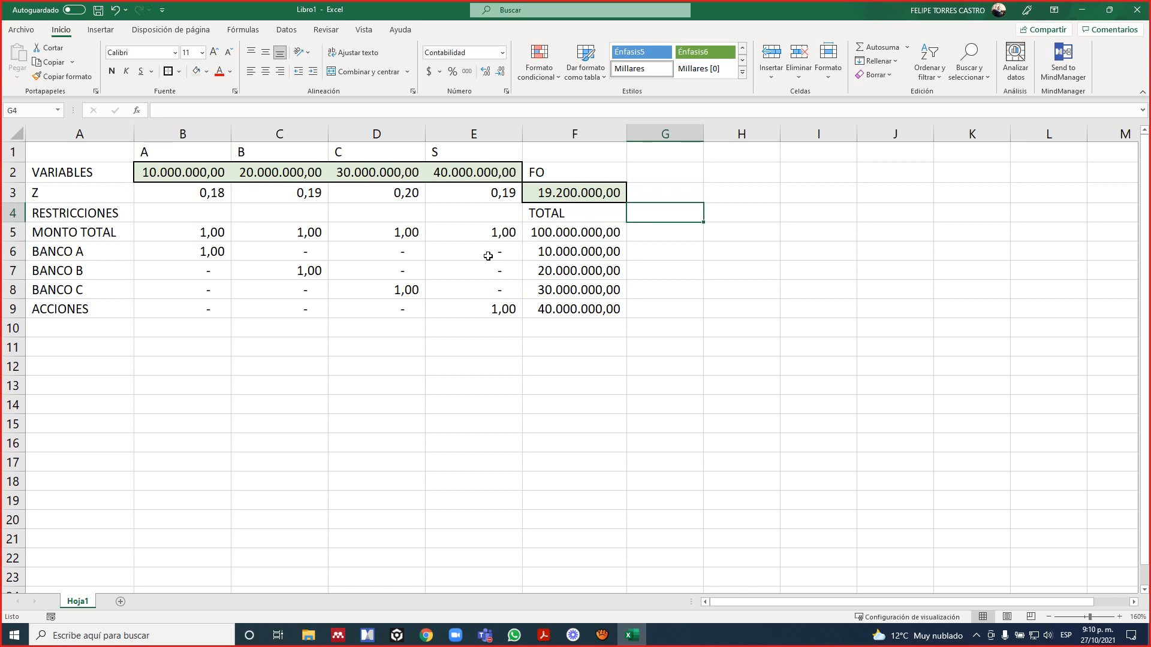
key(alt+Tab)
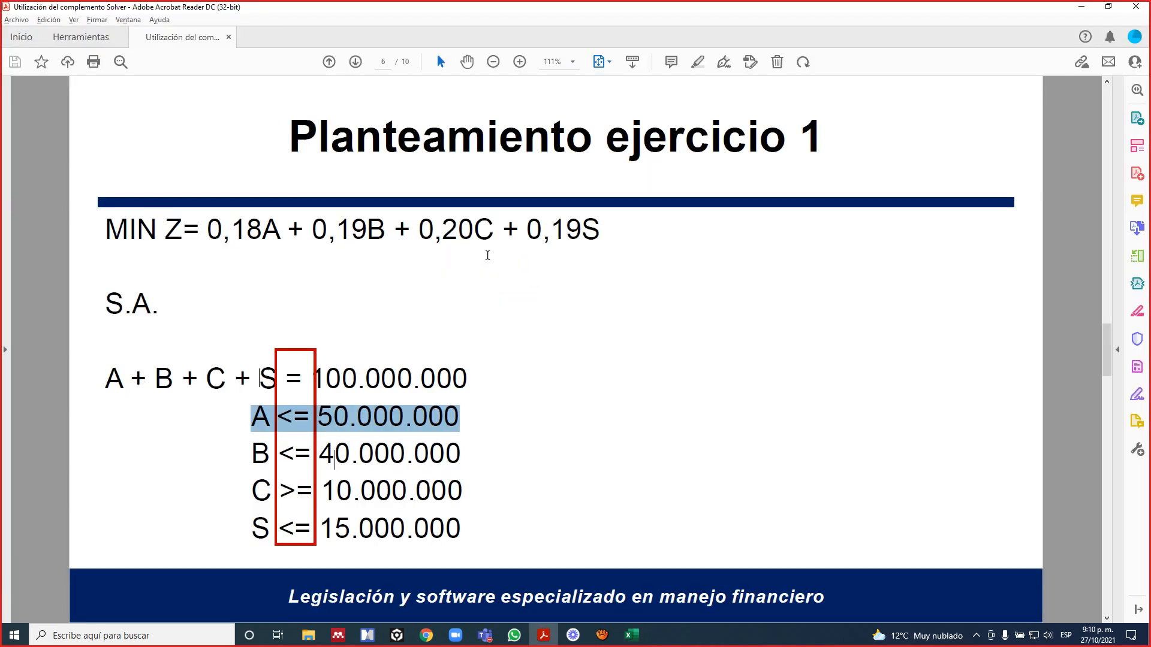
click(713, 356)
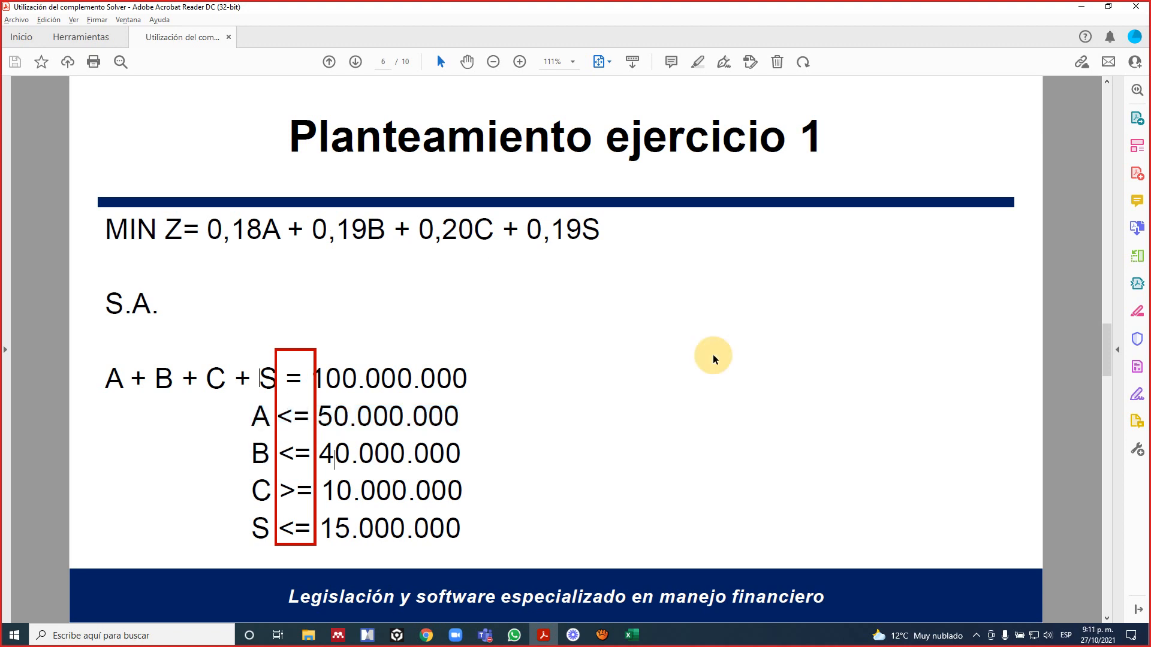
key(alt+Tab)
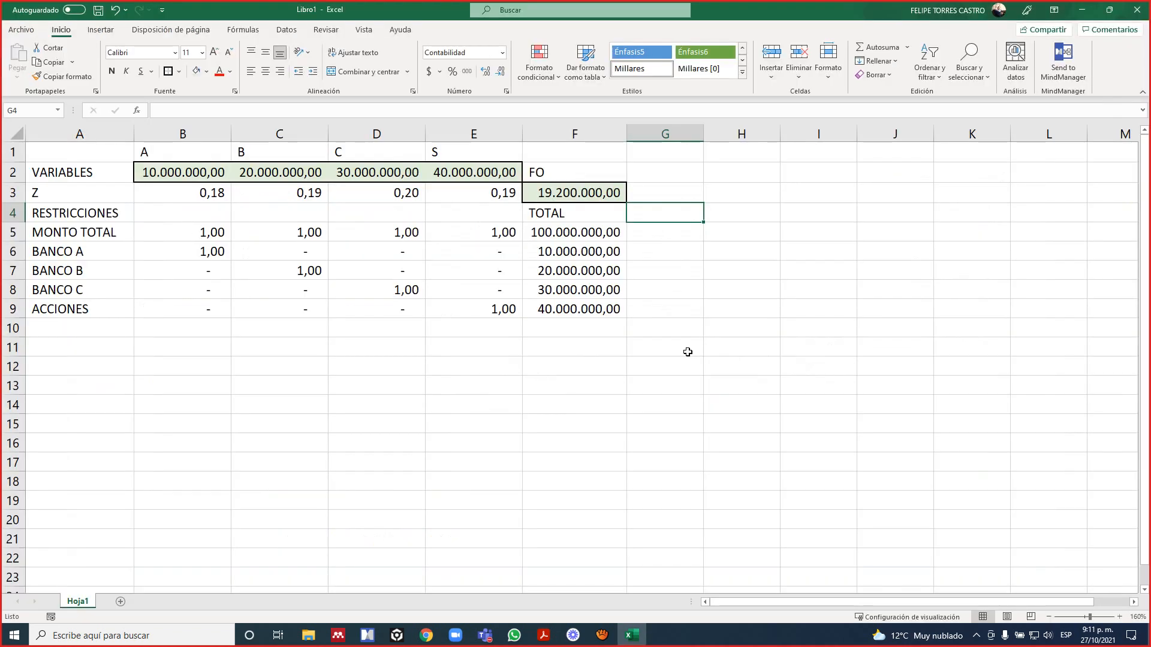
text(SIGNO)
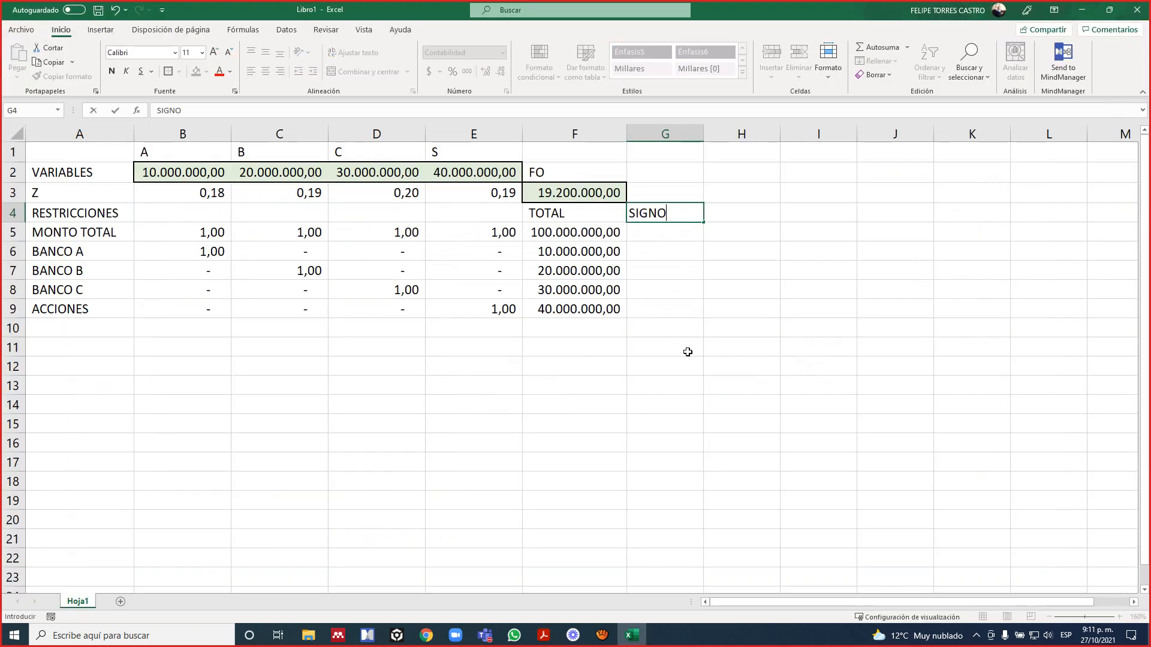
key(Return)
Following the signs in the PDF formulation, enter = for MONTO TOTAL in G5 and <= for BANCO A and BANCO B in G6 and G7.
key(alt+Tab)
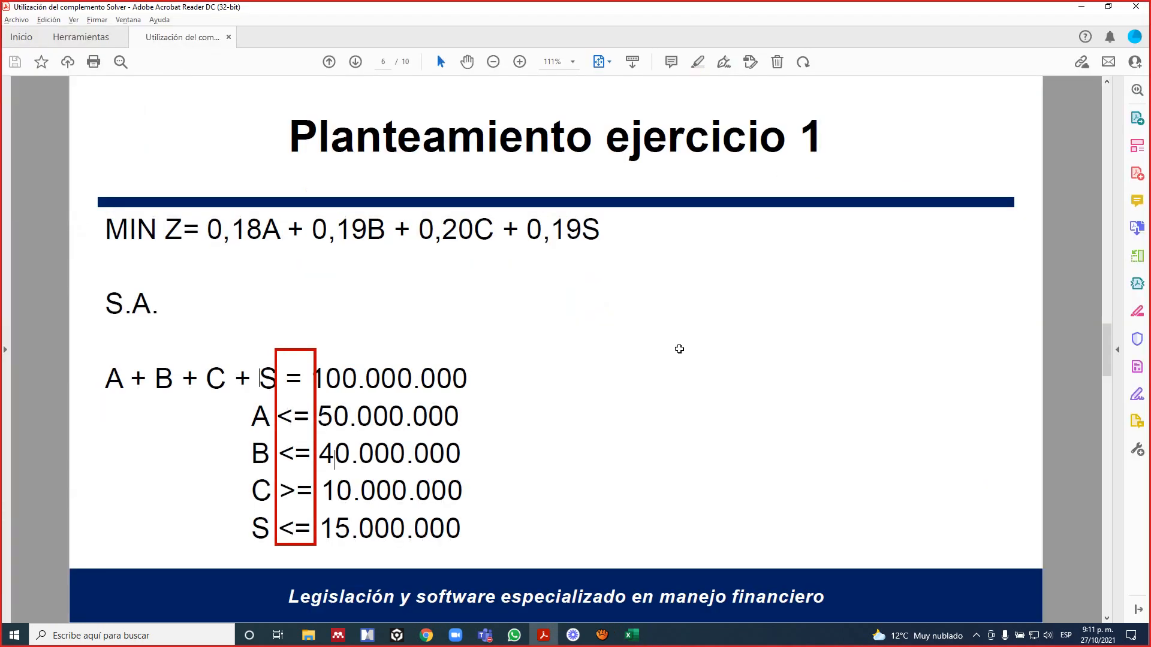
click(302, 401)
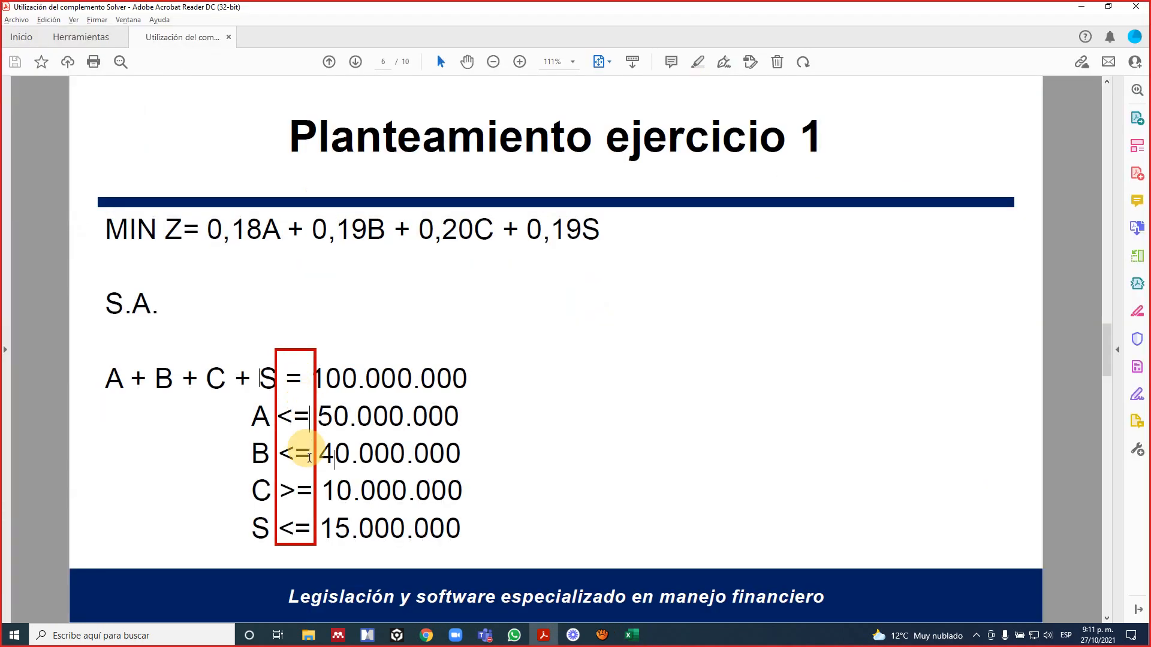
key(alt+Tab)
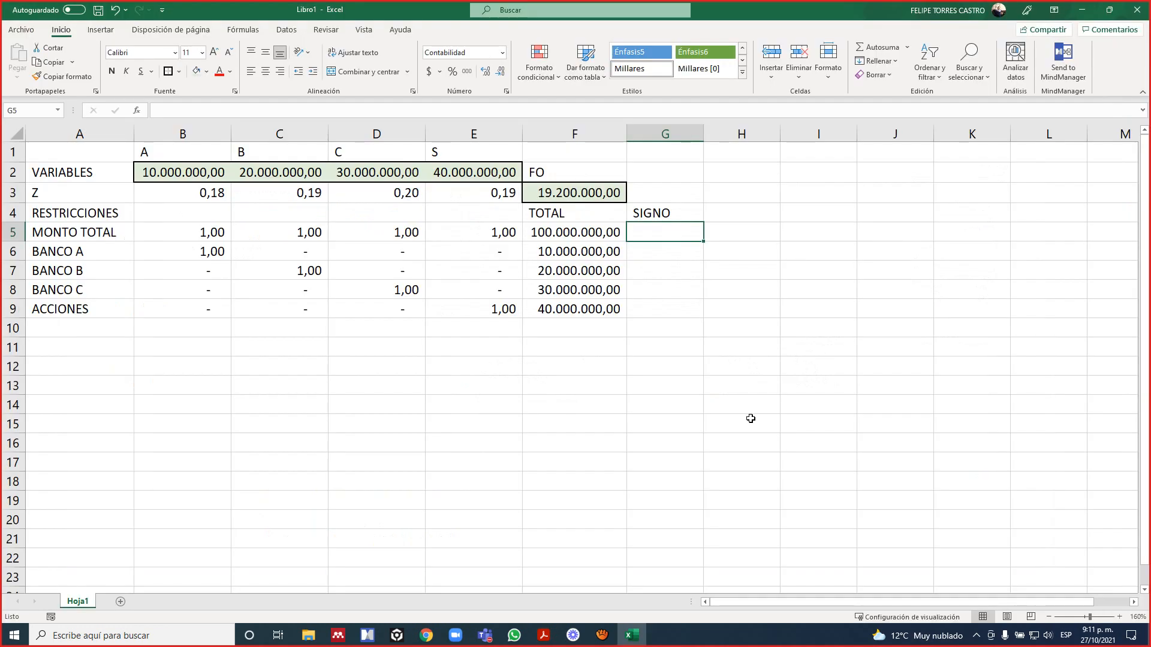
text(=)
key(Return)
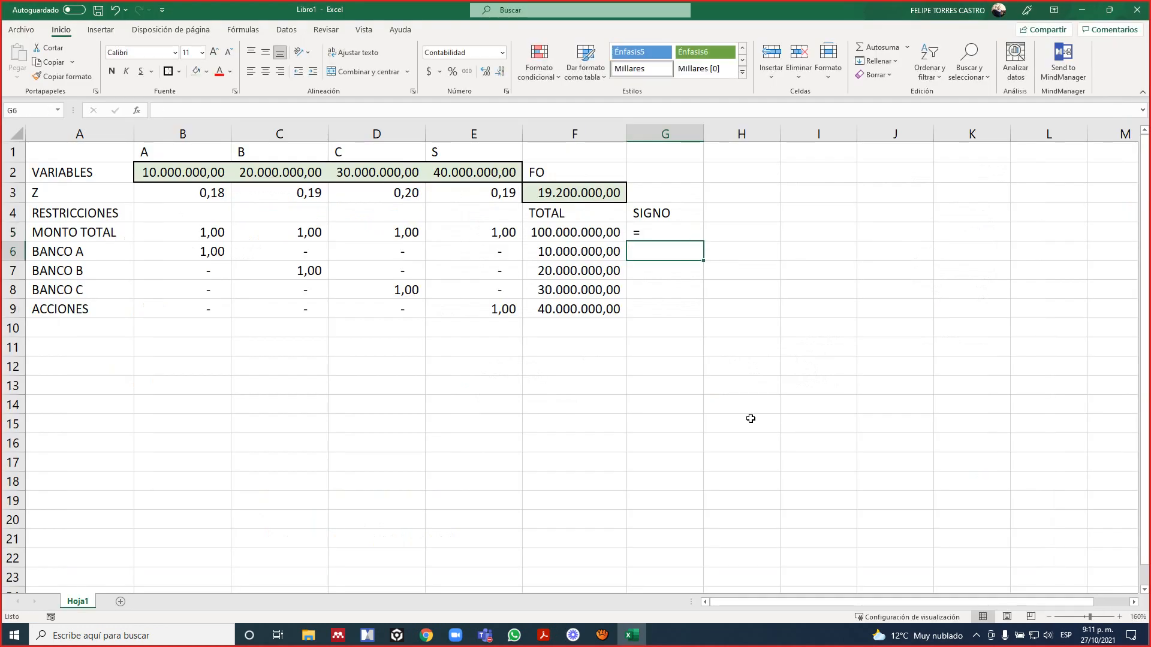
text(<=)
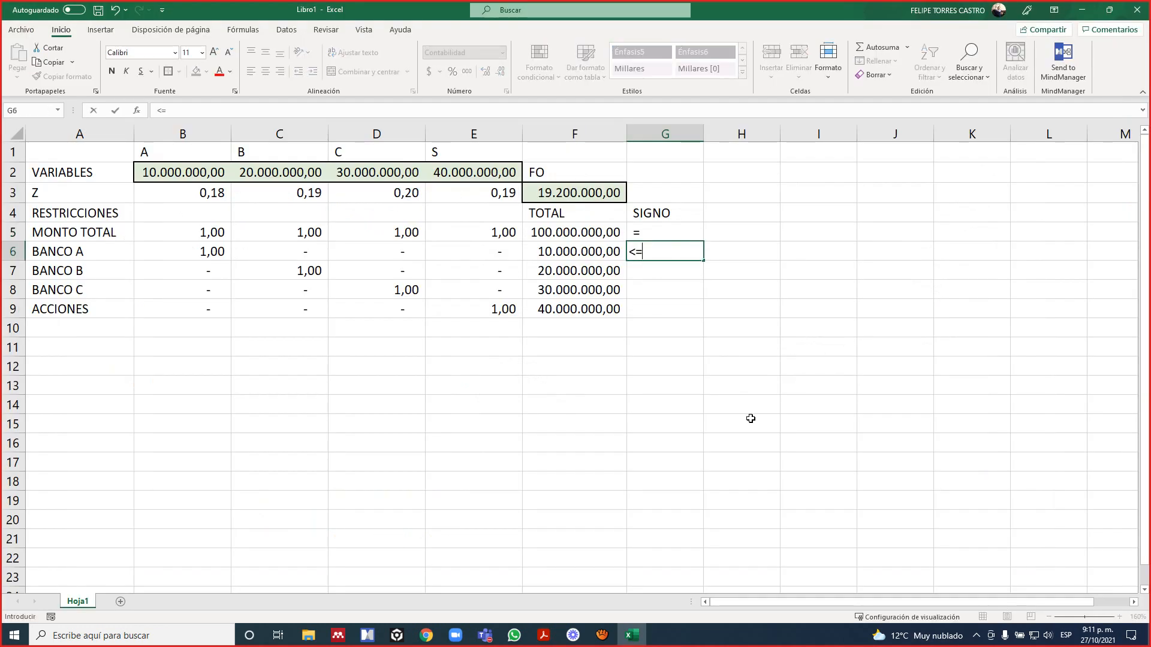
key(Return)
text(<=)
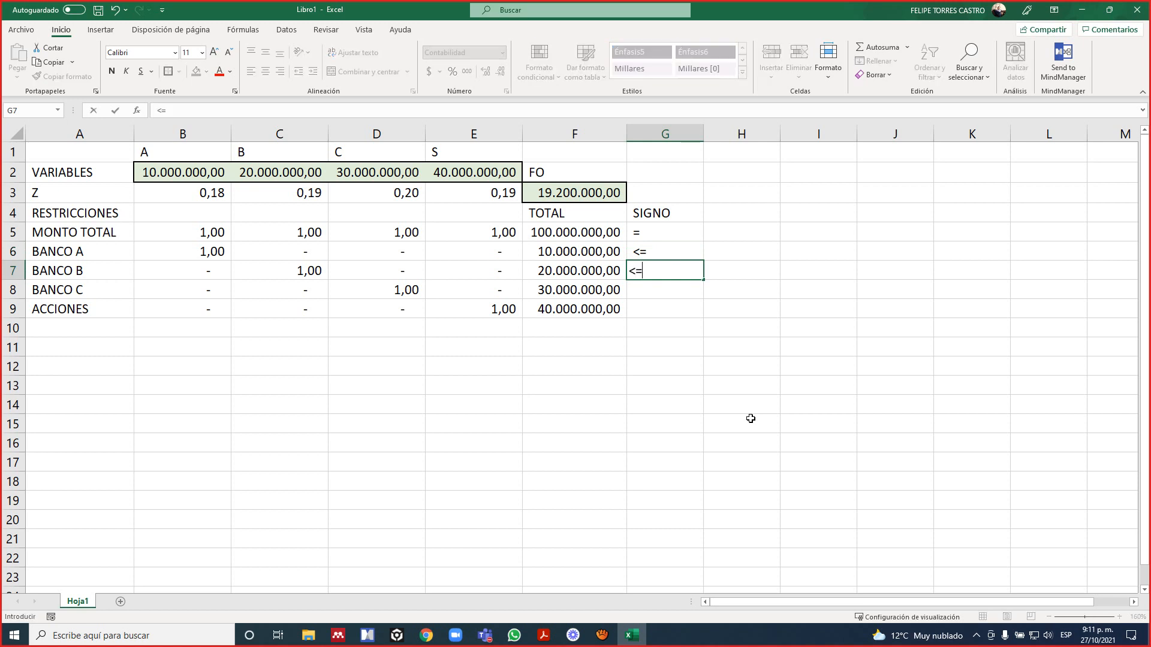
key(Return)
Enter the sign >= for BANCO C in G8 and <= for ACCIONES in G9.
text(>=)
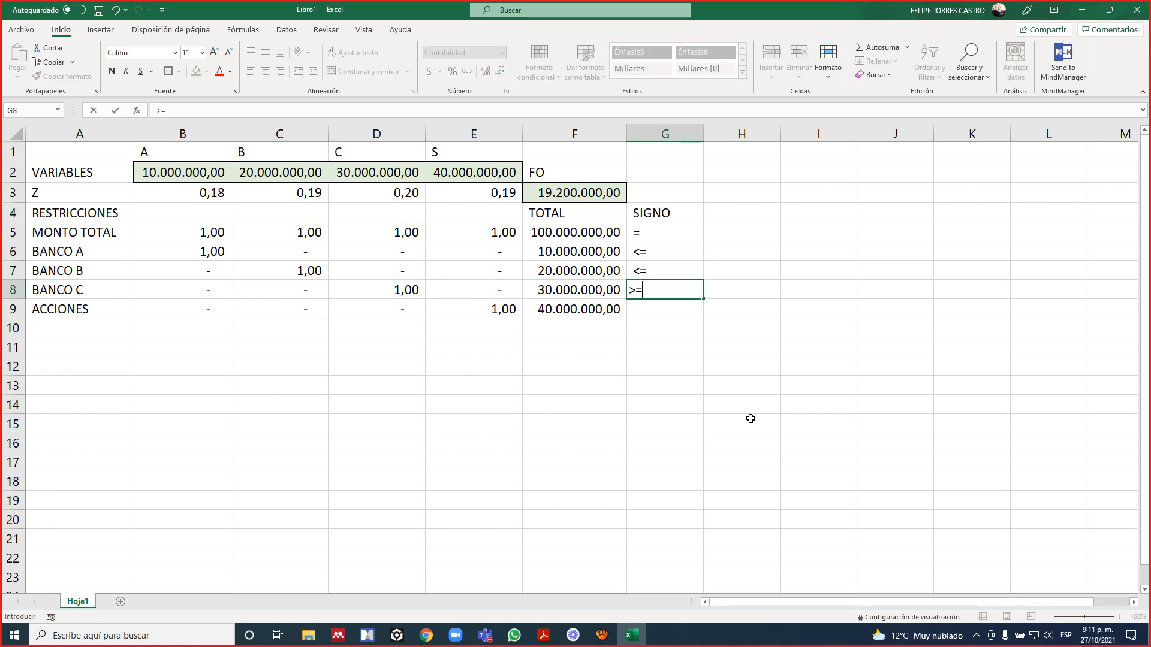
key(Return)
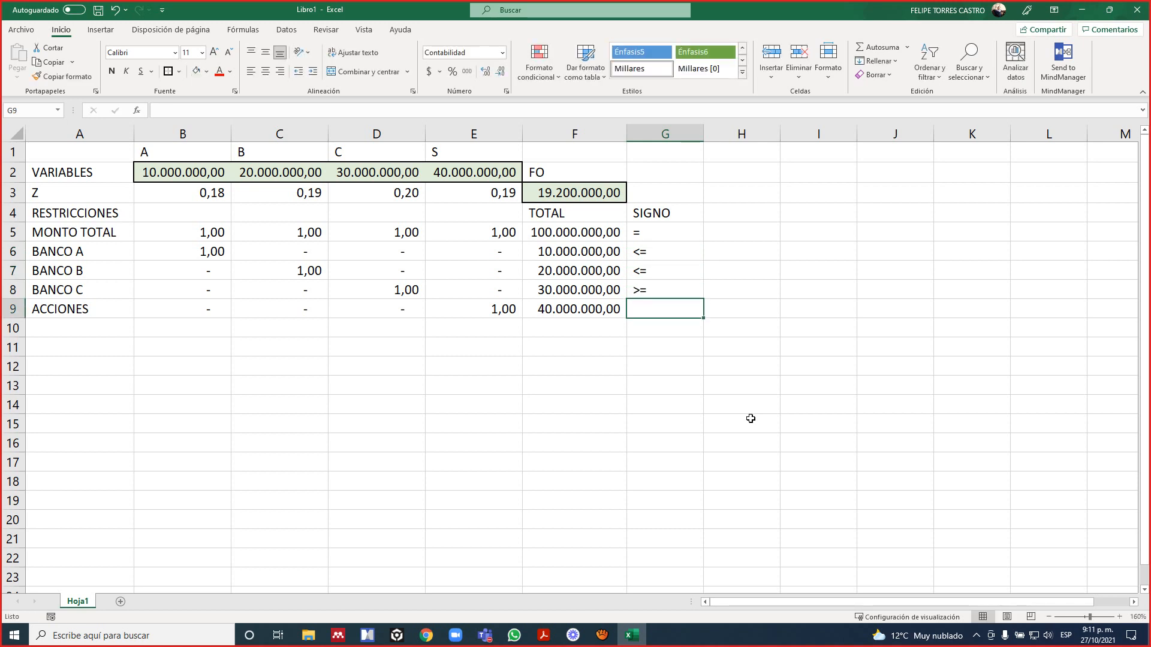
text(<=)
key(Return)
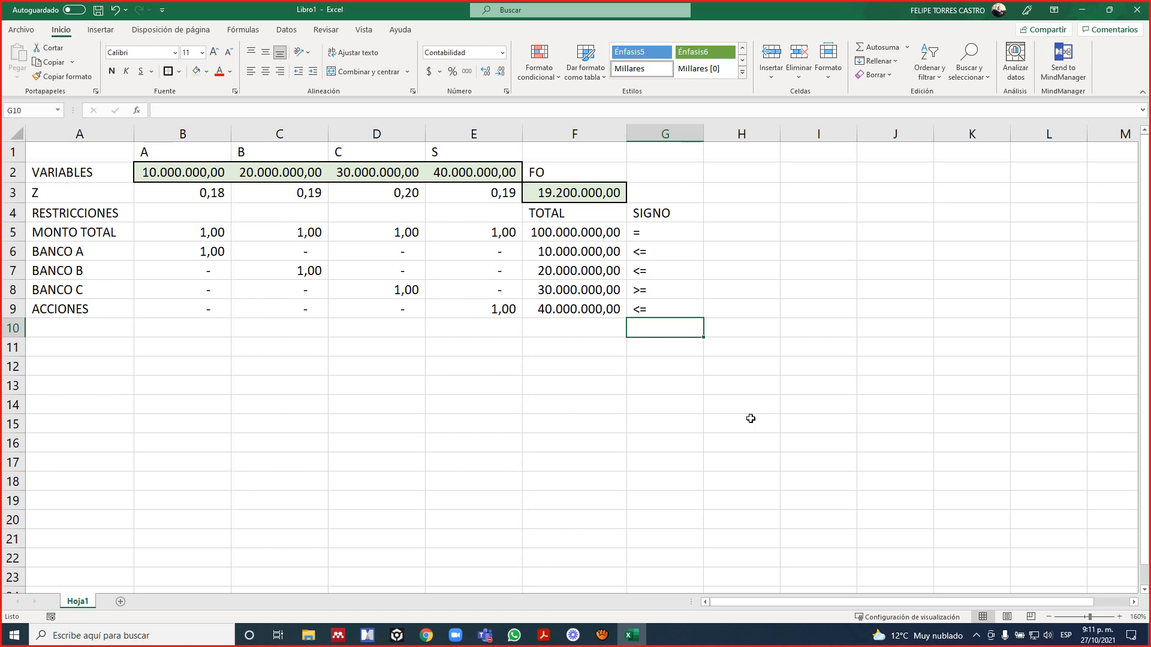
Check the constraint limits in the PDF and add the header LD in H4 of the worksheet.
key(alt+Tab)
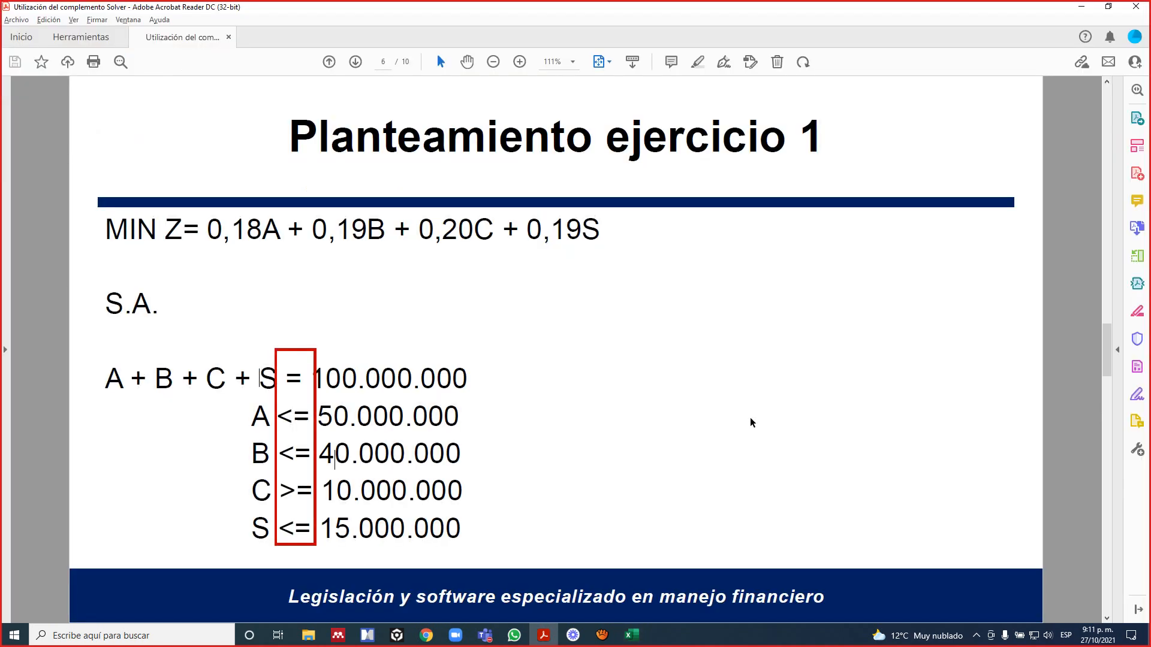
key(alt+Tab)
key(Right)
key(Up)
key(Up)
key(Up)
key(Up)
key(Up)
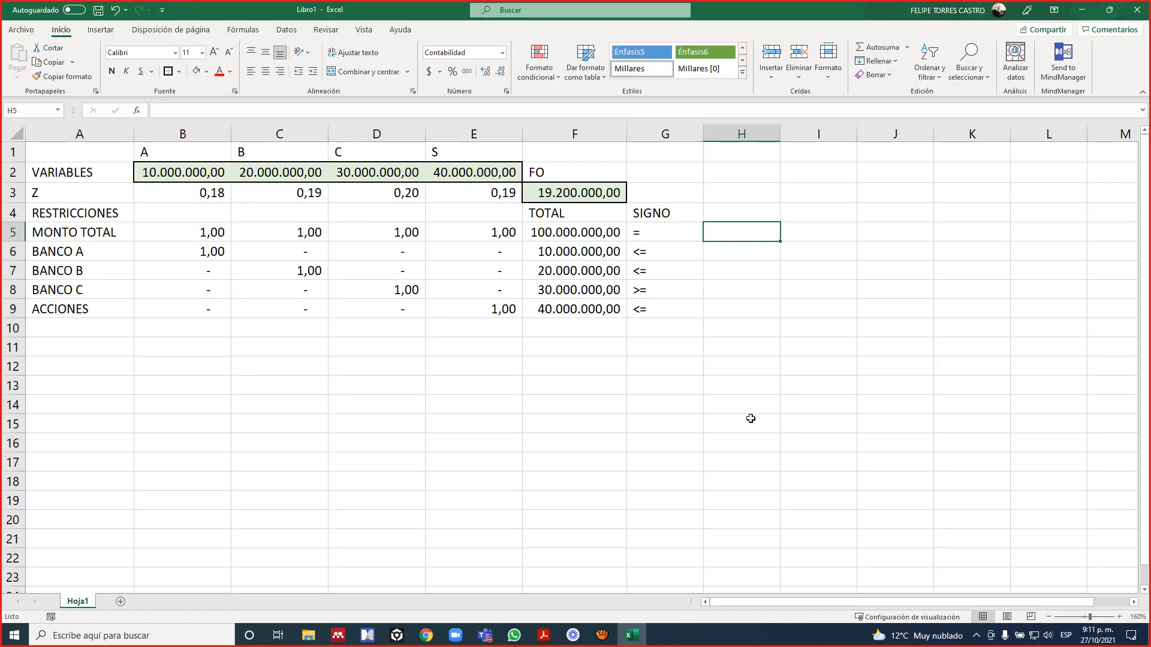
key(Up)
text(LD)
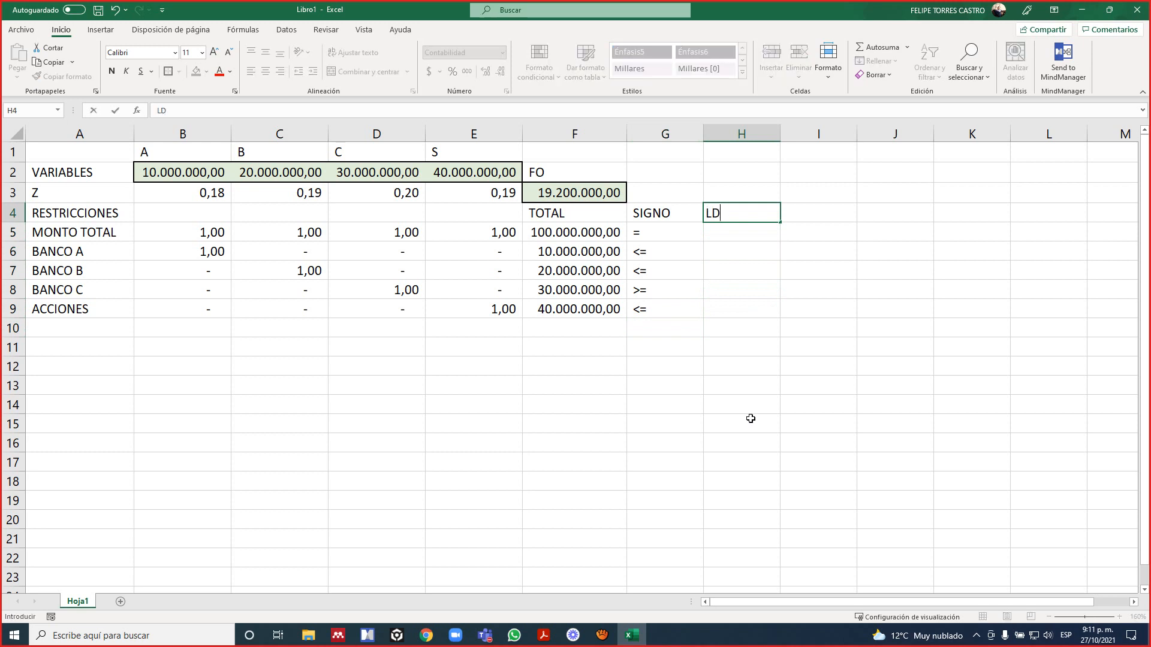
key(Return)
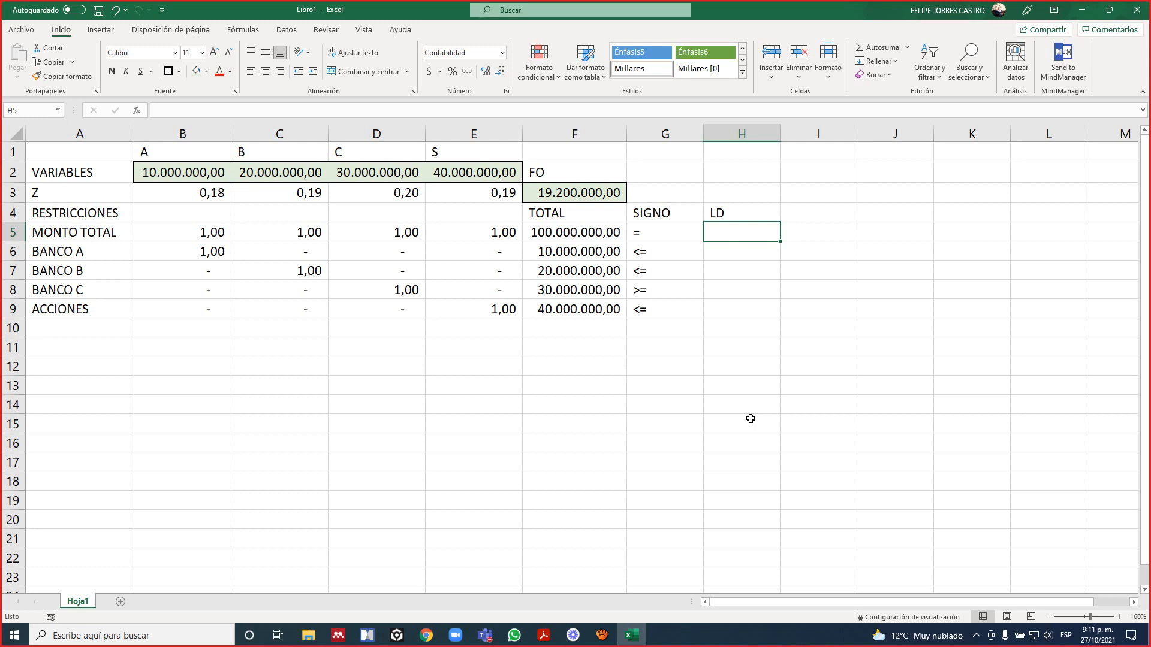
Following the PDF, enter the LD limits 100.000.000 for MONTO TOTAL in H5, 50.000.000 for BANCO A in H6 and 40.000.000 for BANCO B in H7.
key(alt+Tab)
click(385, 398)
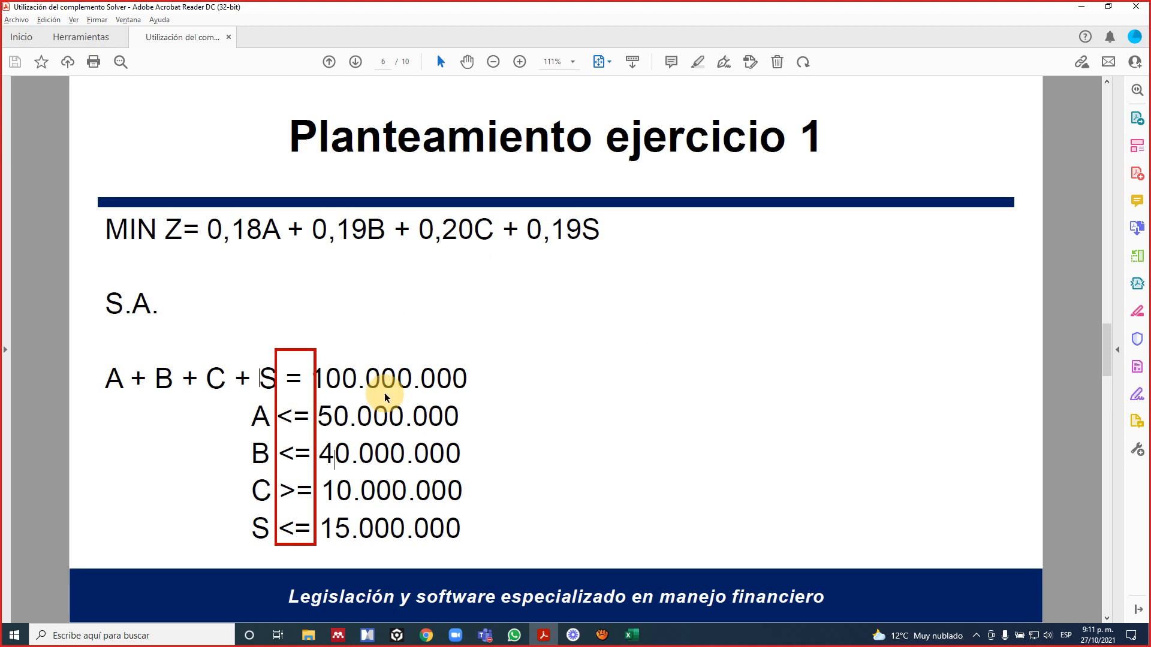
key(alt+Tab)
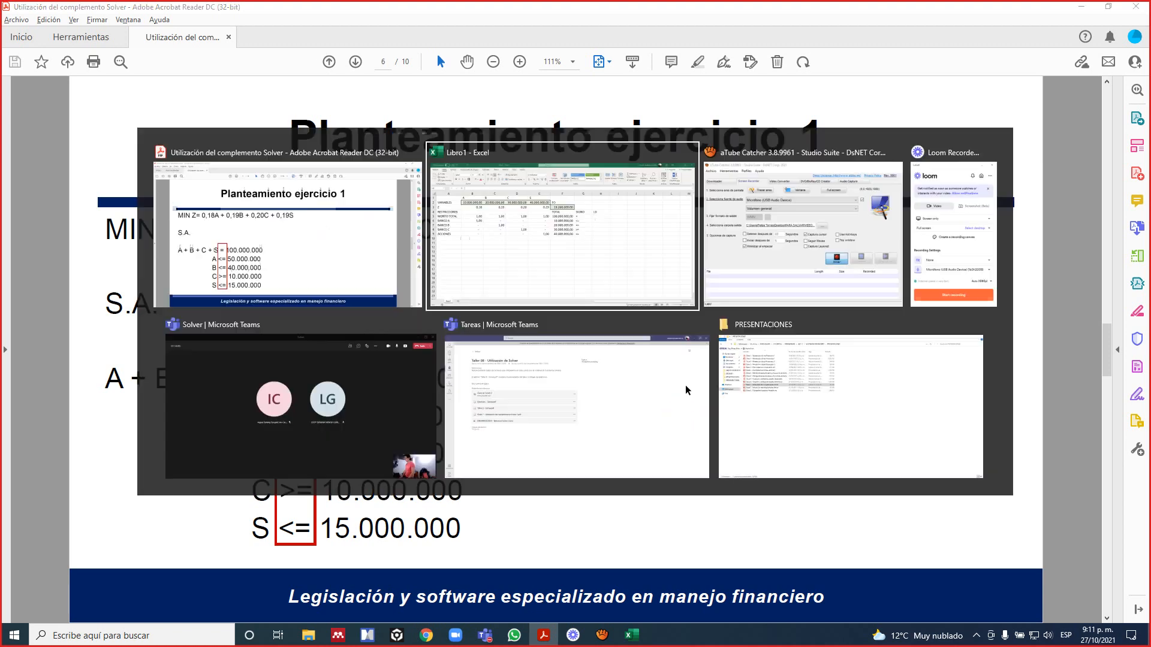
text(100000000)
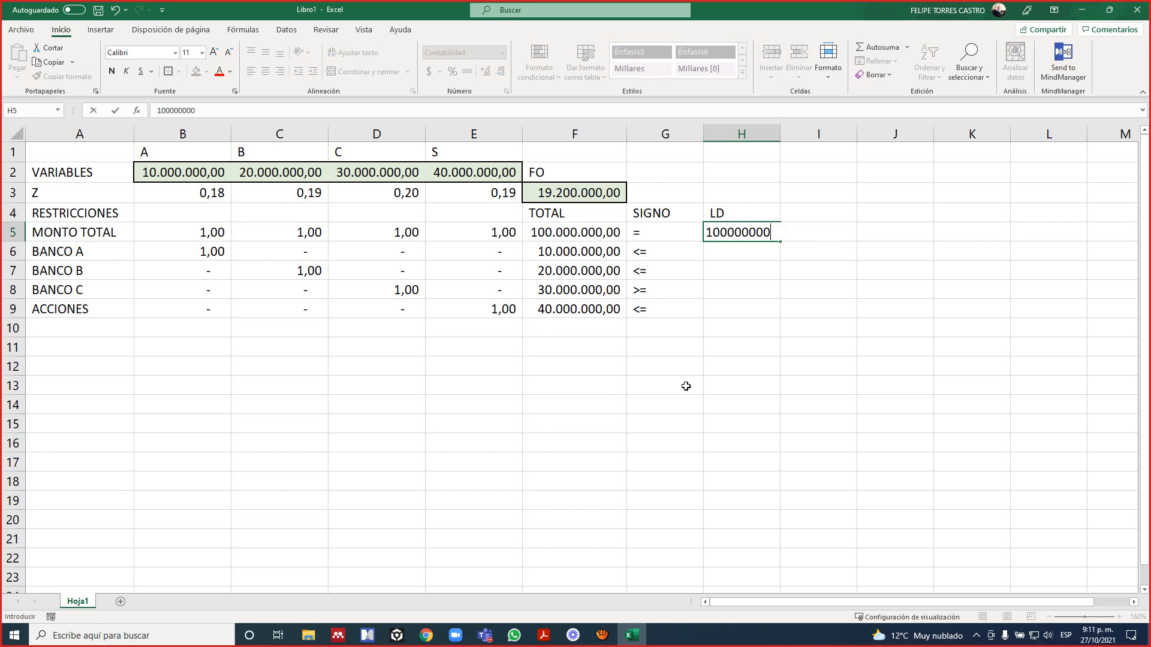
key(Return)
text(5)
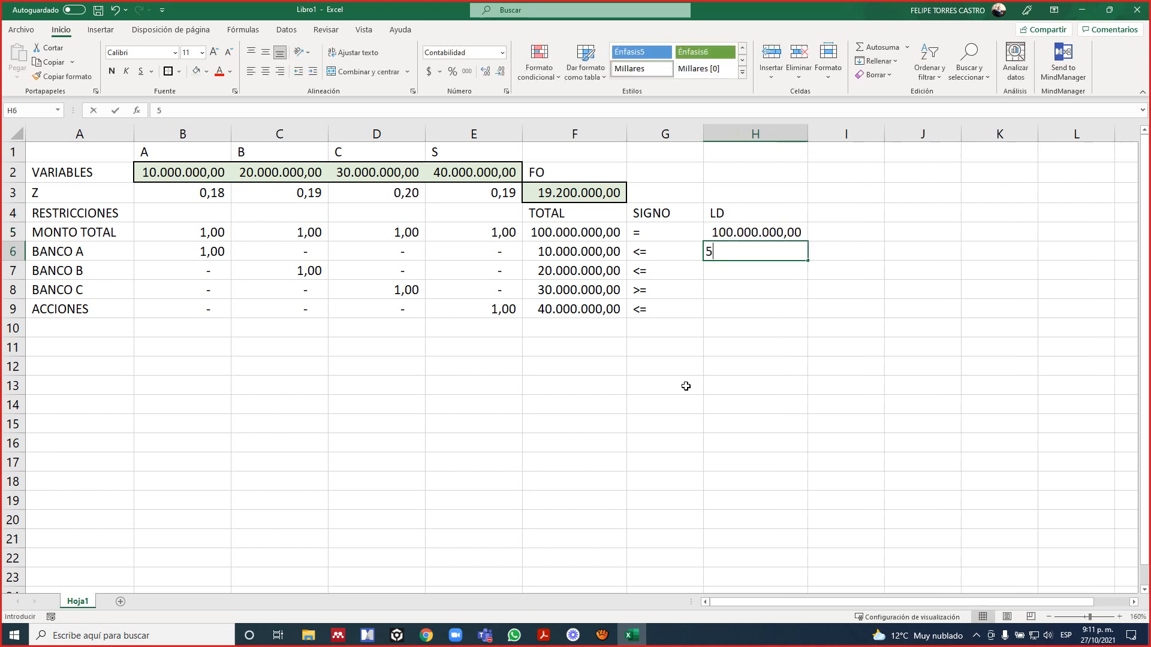
text(0.000.000)
key(Return)
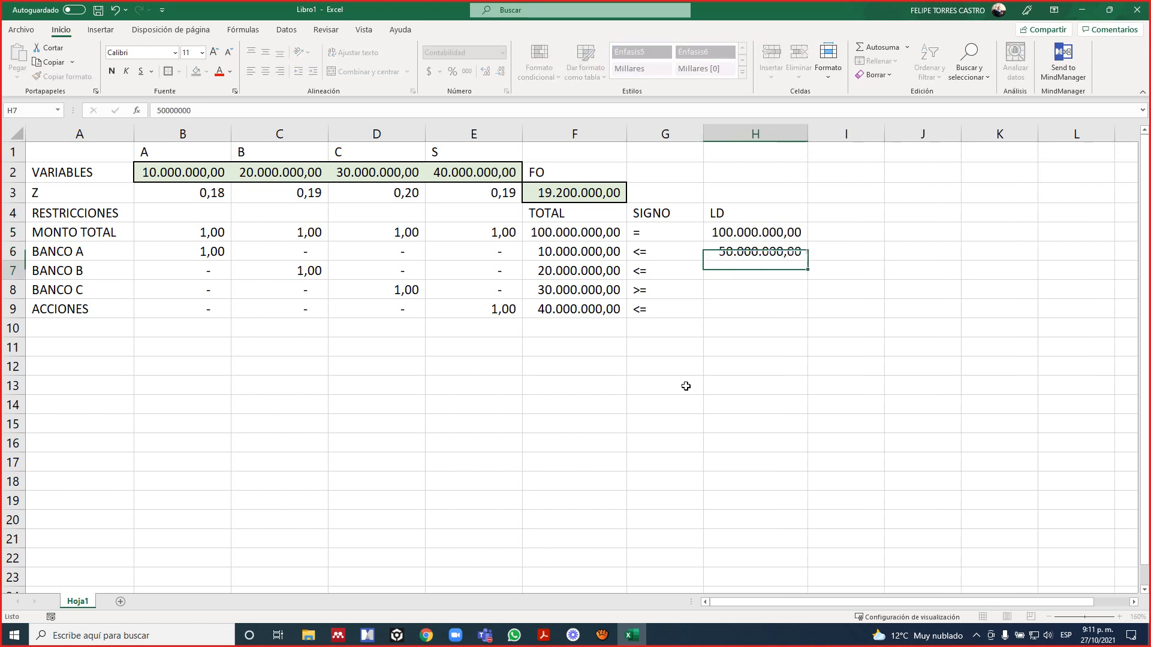
text(40.000.000)
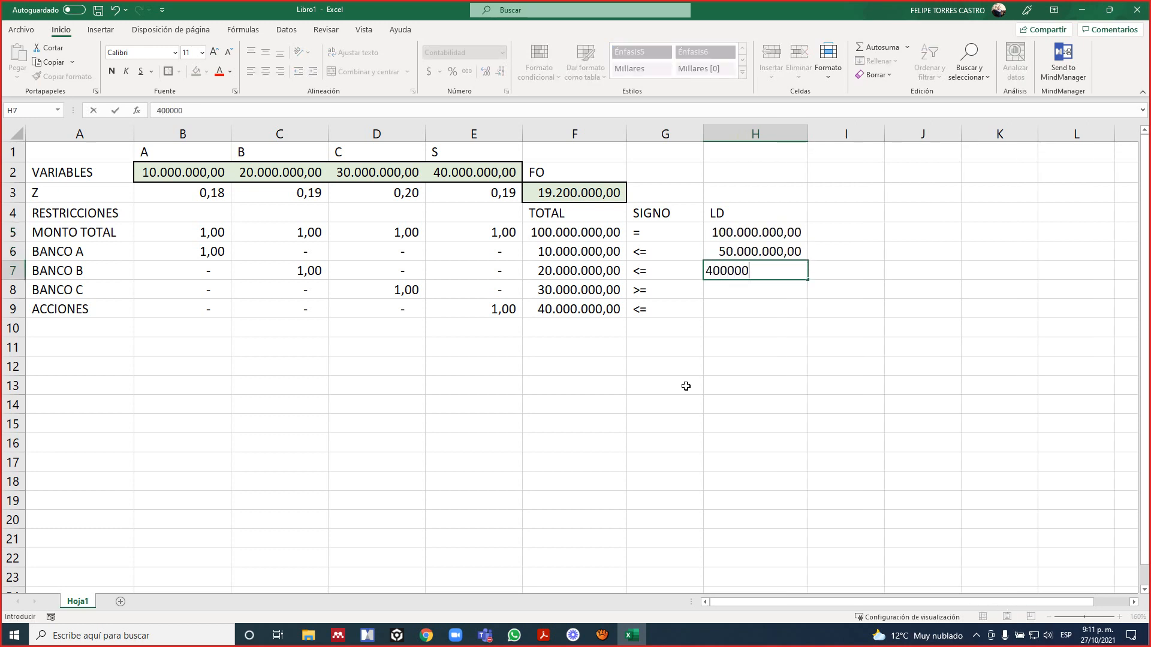
key(Return)
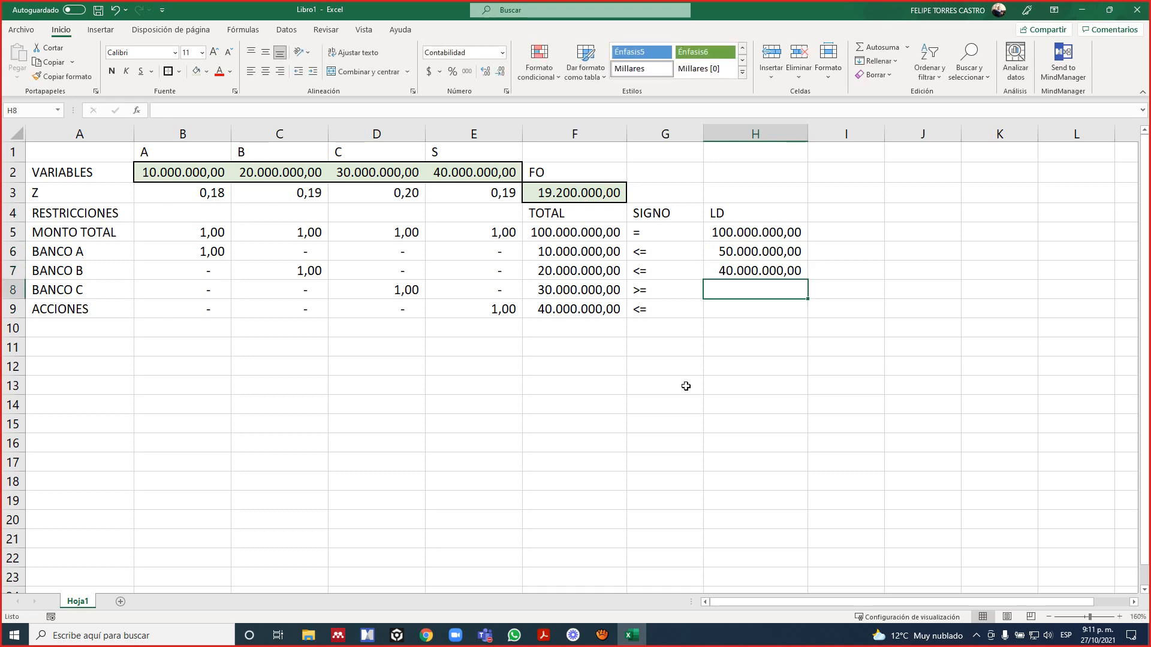
Recheck the PDF and enter the LD limits 10.000.000 for BANCO C in H8 and 15.000.000 for ACCIONES in H9.
key(alt+Tab)
key(alt+Tab)
text(10.000.000)
key(Return)
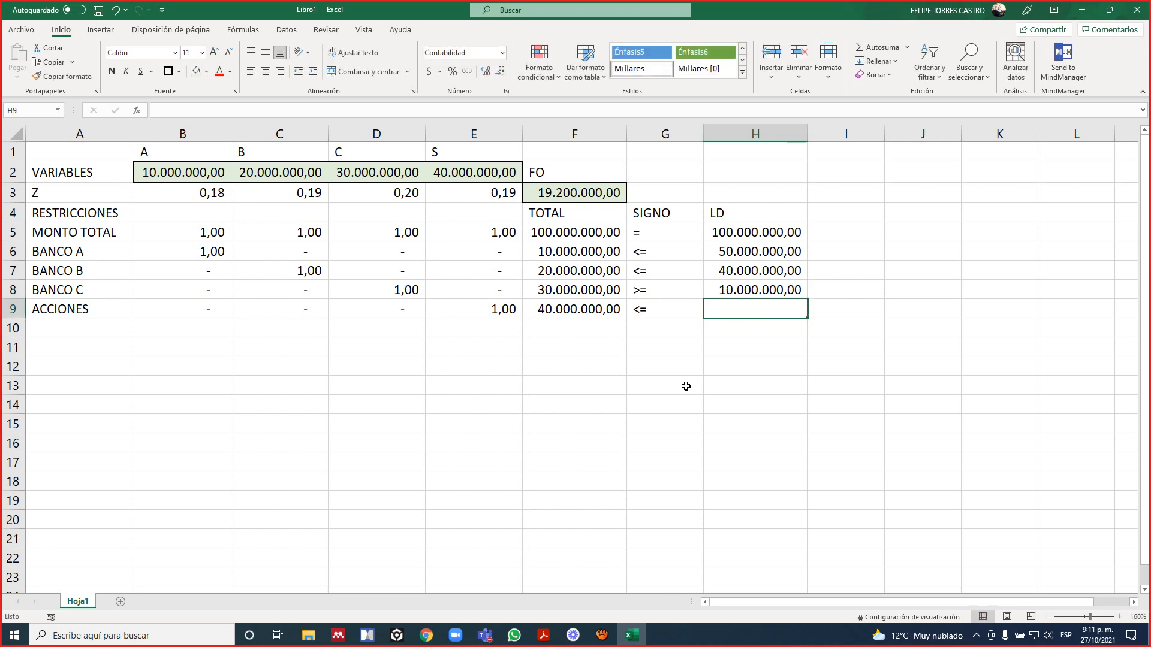
text(15.000.00)
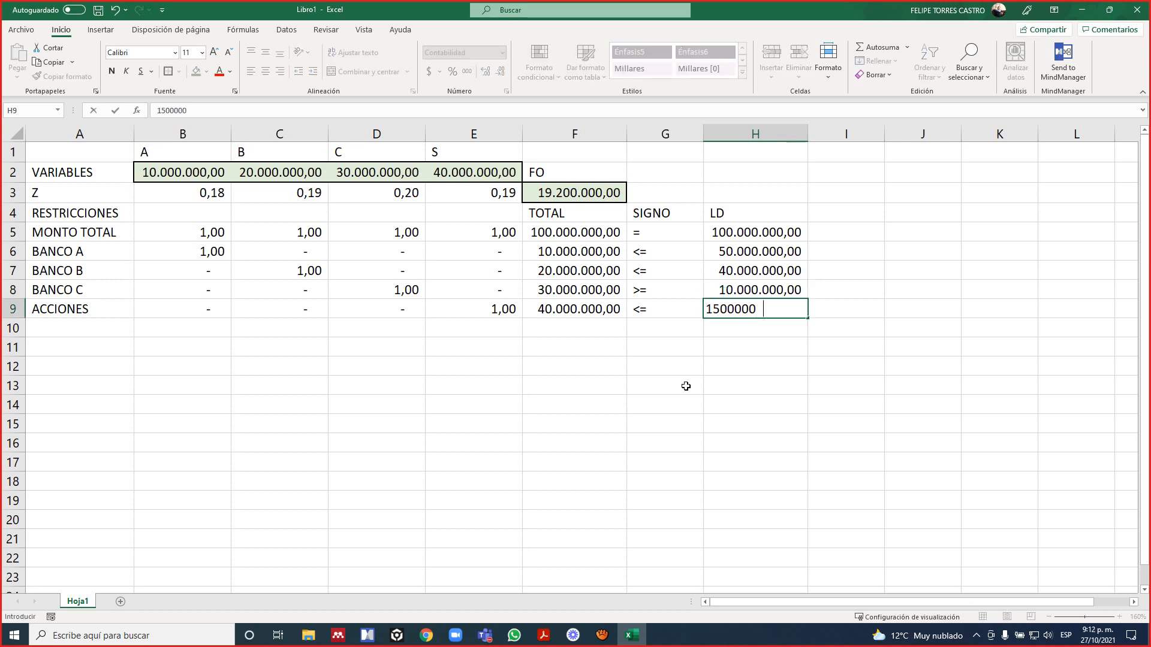
text(0)
key(Return)
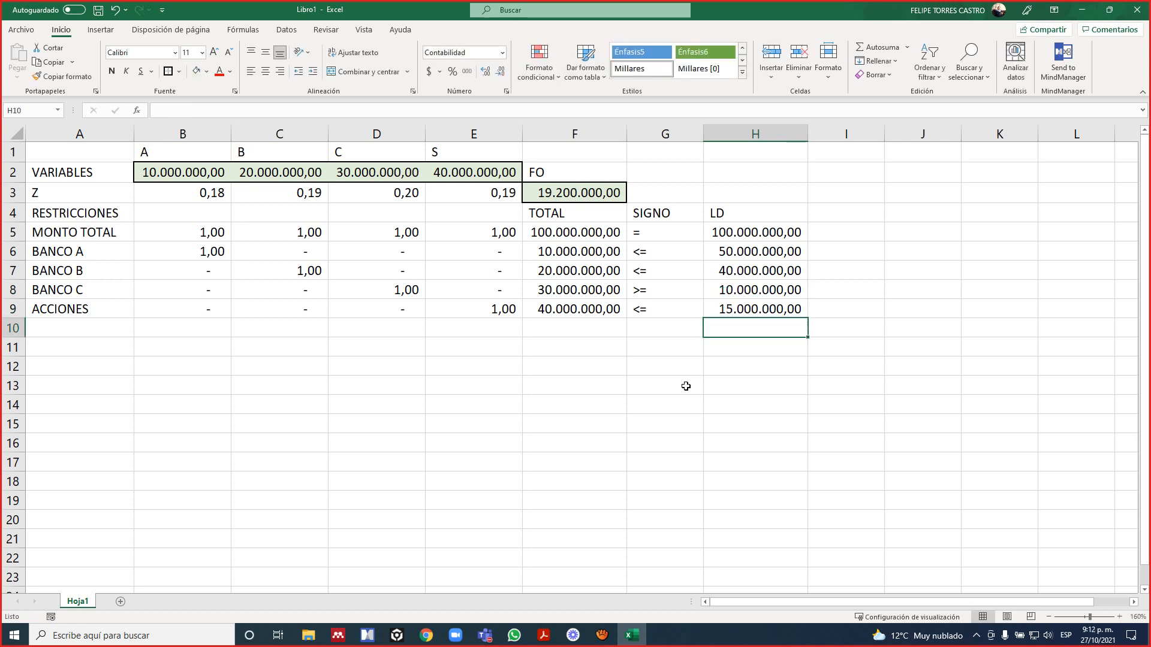
AutoFit the widths of columns G and H to the SIGNO and LD headers in G4:H4.
key(Up)
key(Up)
key(Up)
key(Up)
key(Up)
key(Up)
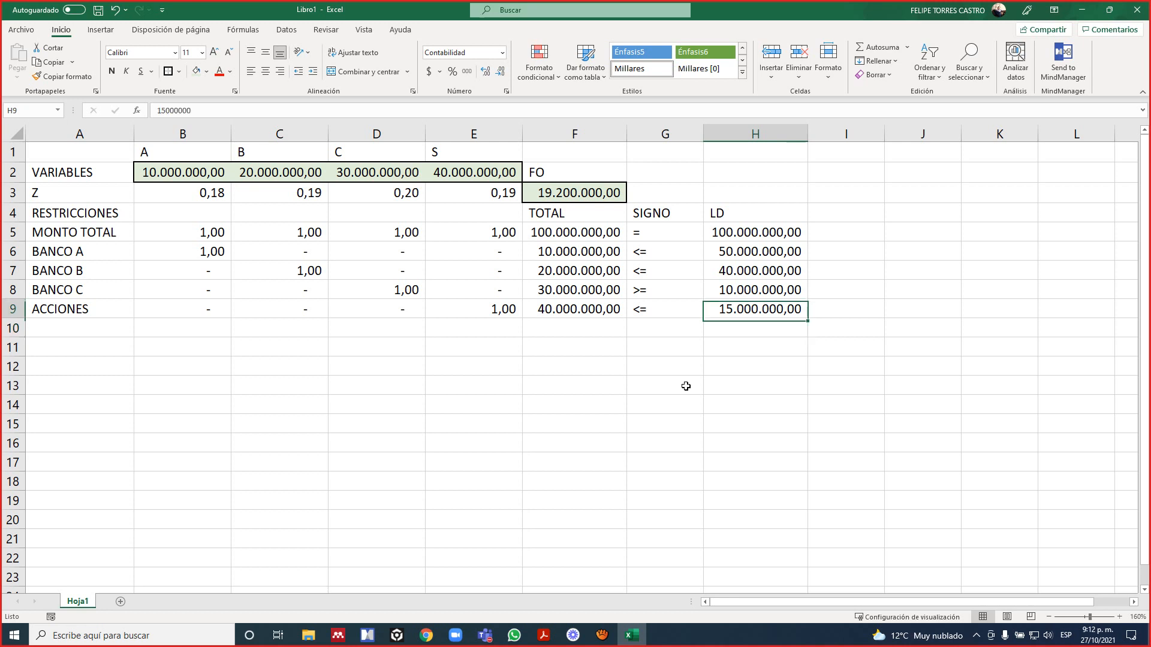
key(shift+Left)
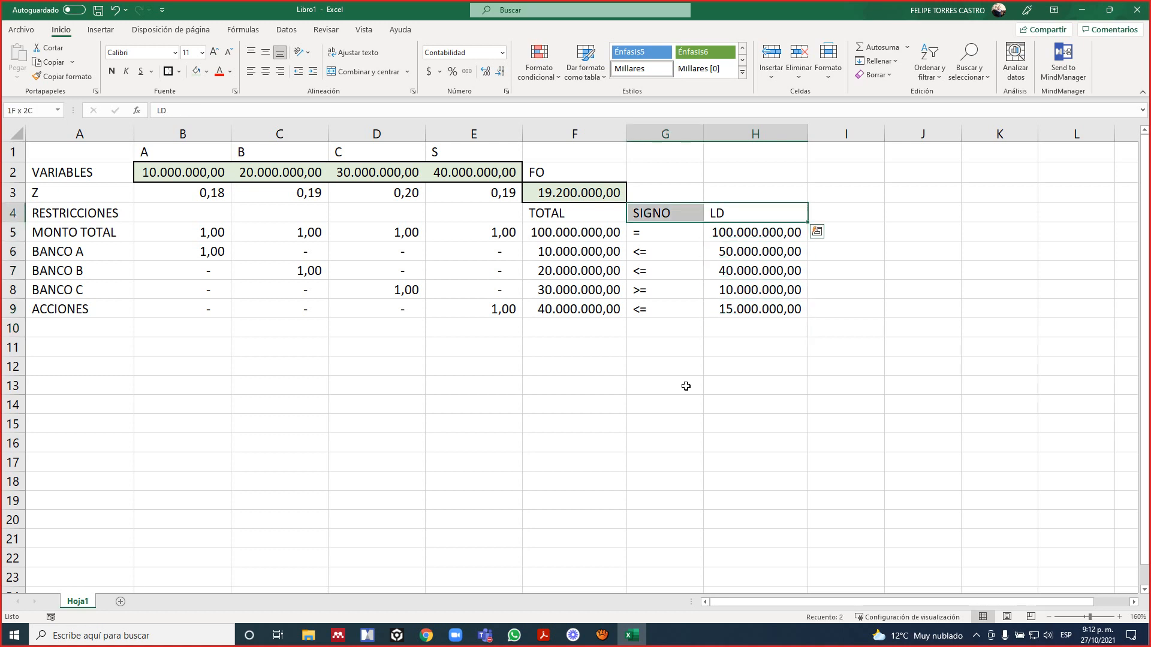
key(alt+o)
key(c)
key(a)
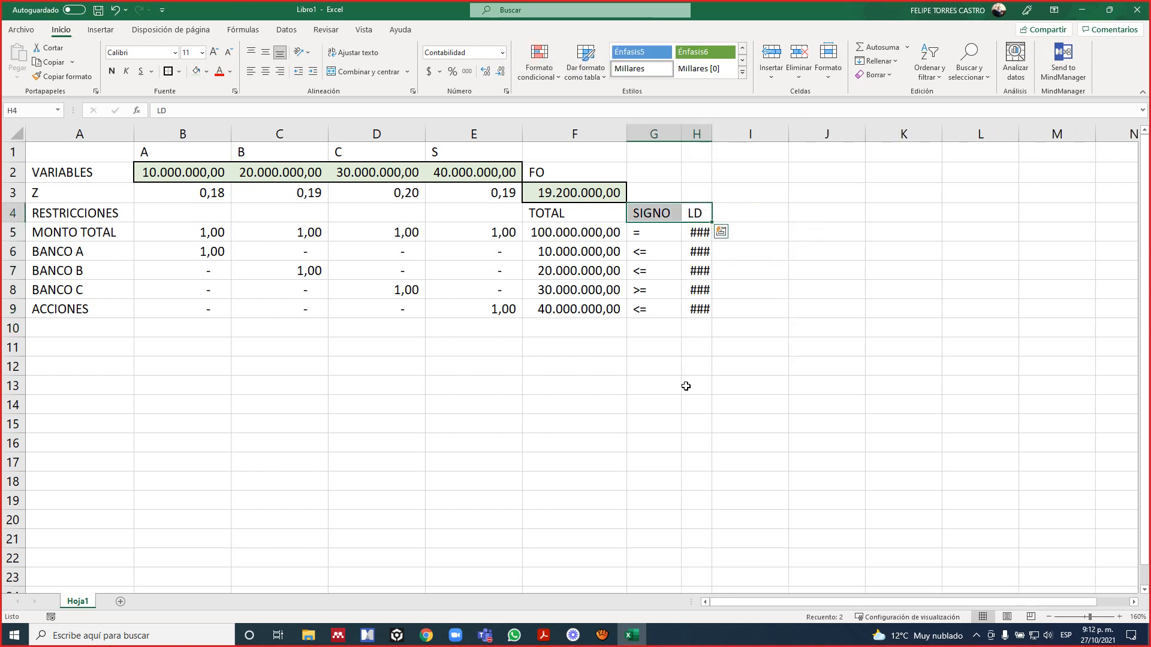
AutoFit the width of column H to the MONTO TOTAL limit in H5.
key(Right)
key(Down)
key(Left)
key(alt+o)
key(c)
key(a)
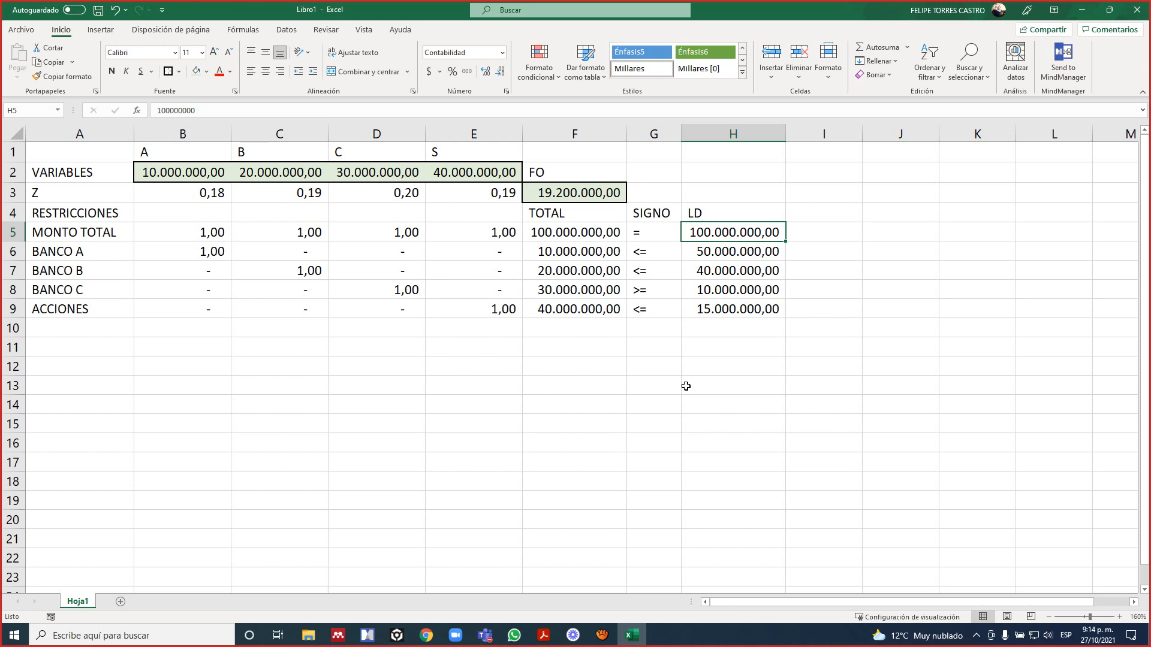
Review the LD limits for MONTO TOTAL through ACCIONES in H5:H9.
key(Down)
key(Down)
key(Down)
key(Down)
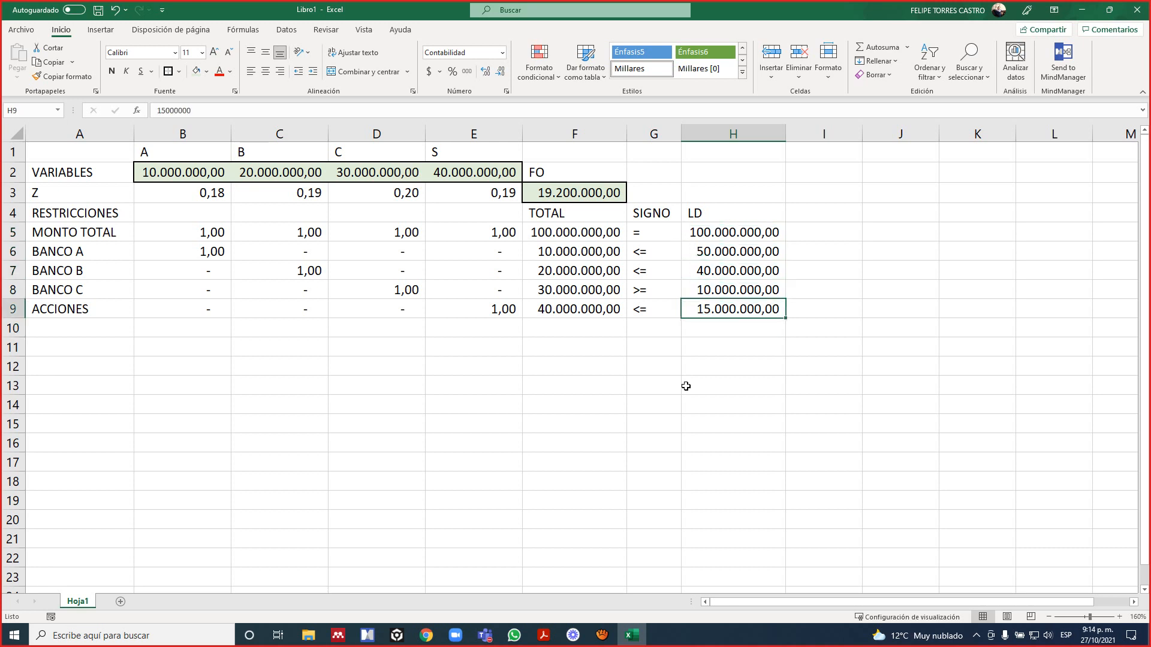
key(Up)
key(Up)
key(Up)
key(Up)
key(Down)
key(Down)
key(Down)
key(Down)
click(285, 30)
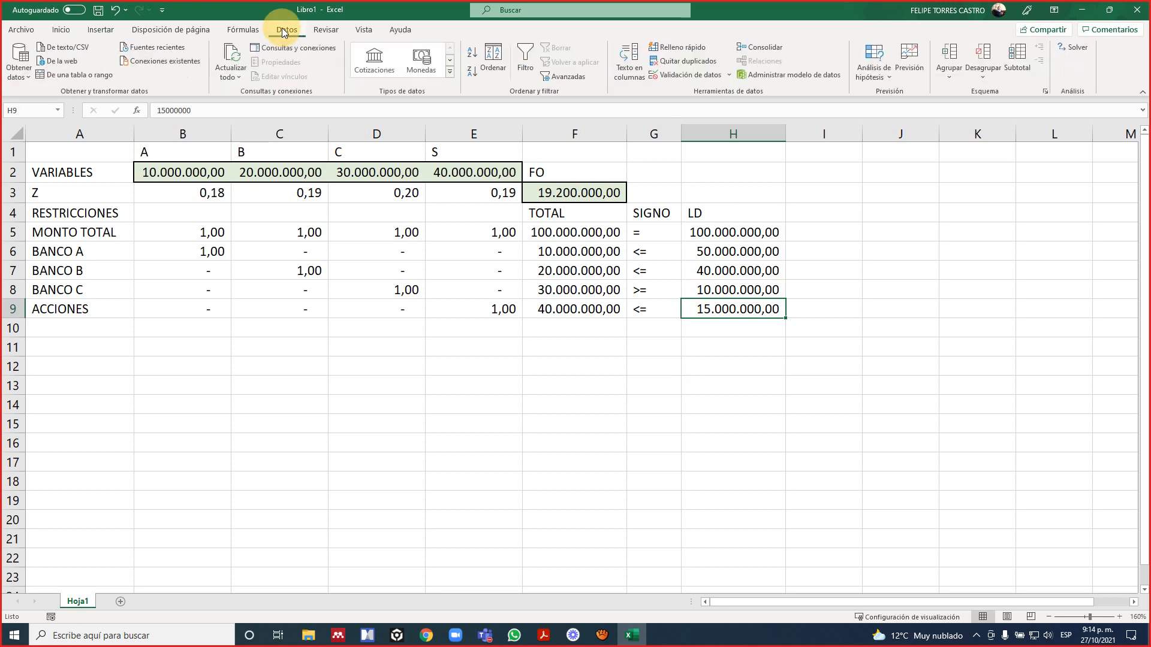
click(1077, 48)
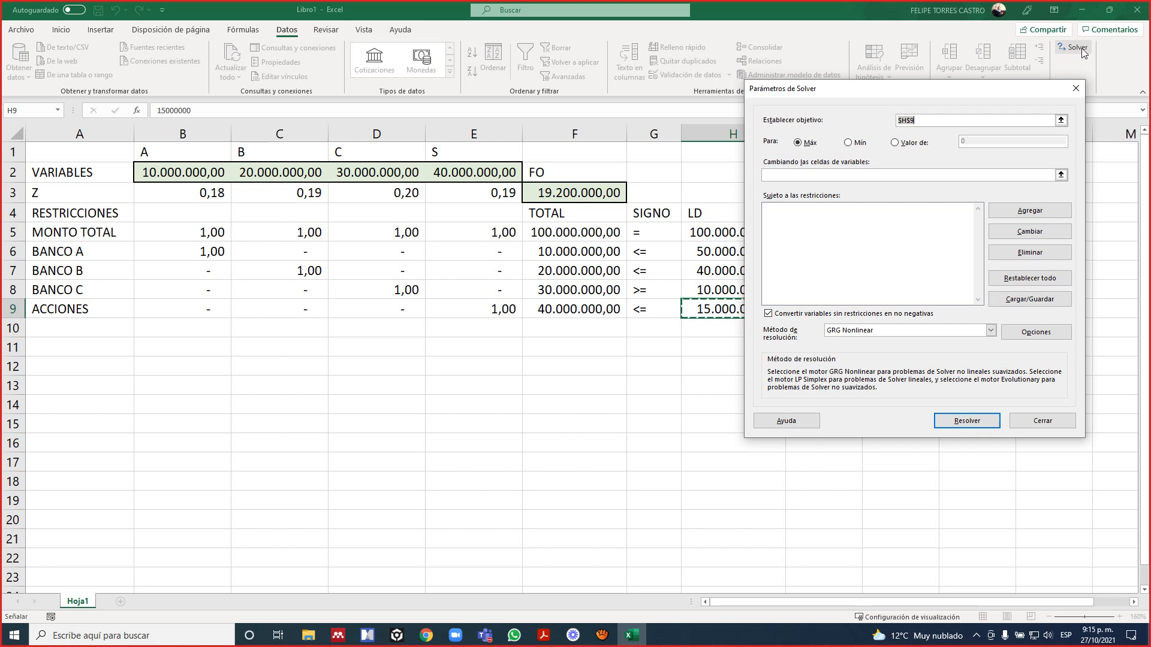
key(BackSpace)
click(1061, 120)
click(527, 289)
key(Return)
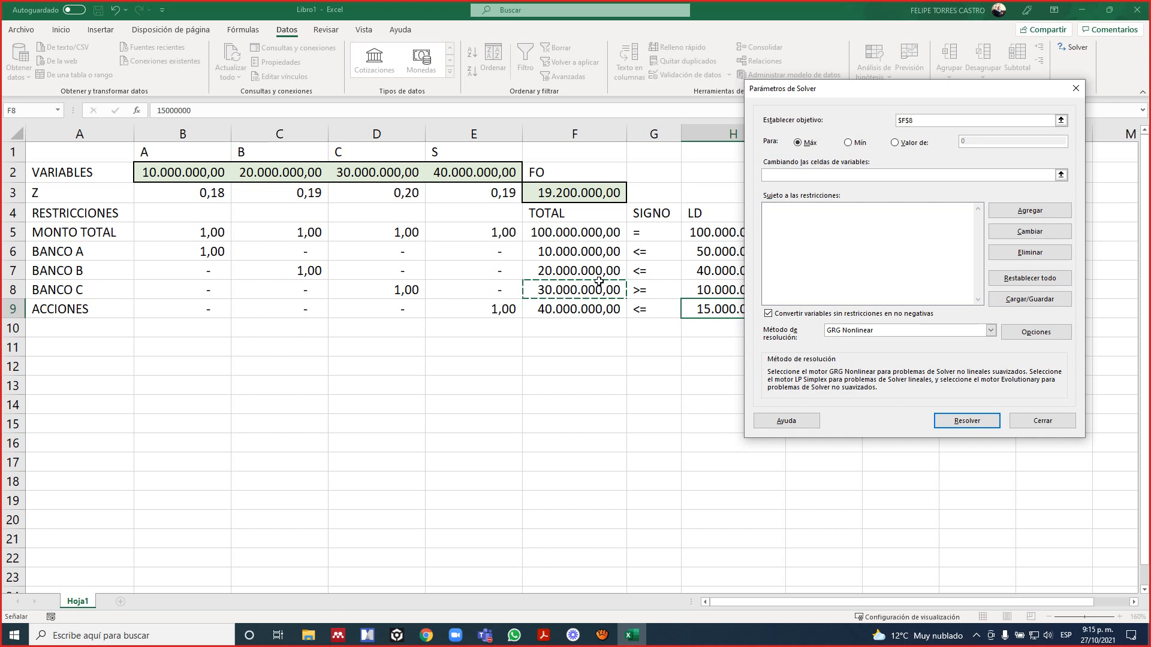
key(Escape)
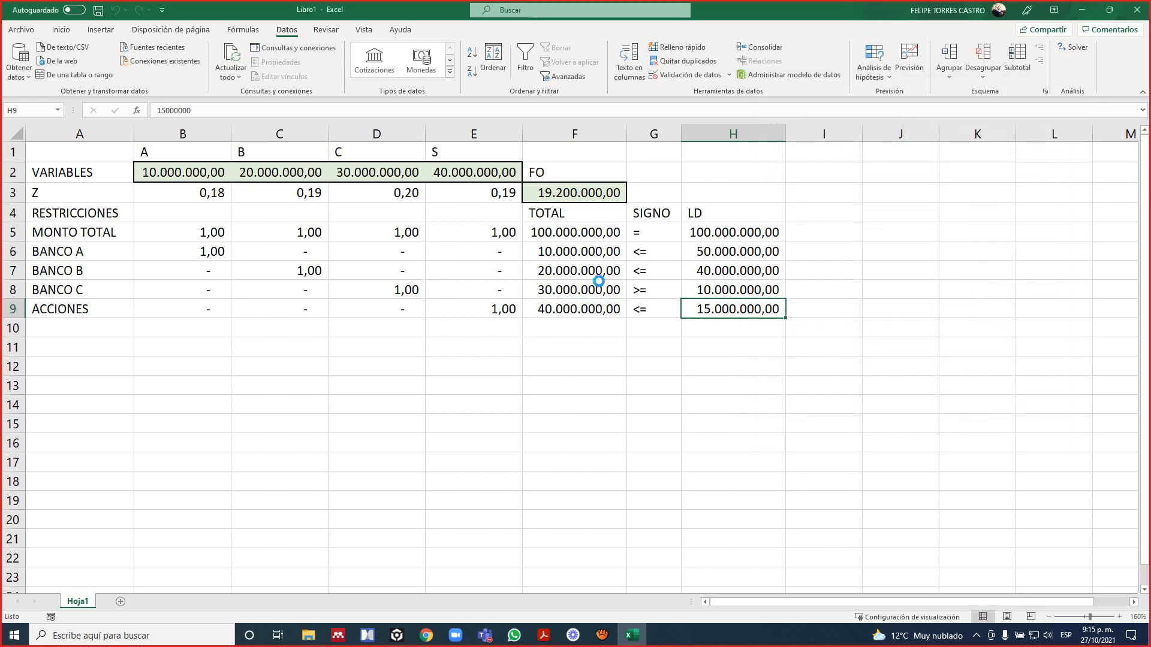
Open Solver and replace the objective cell with the FO value in F3.
click(585, 192)
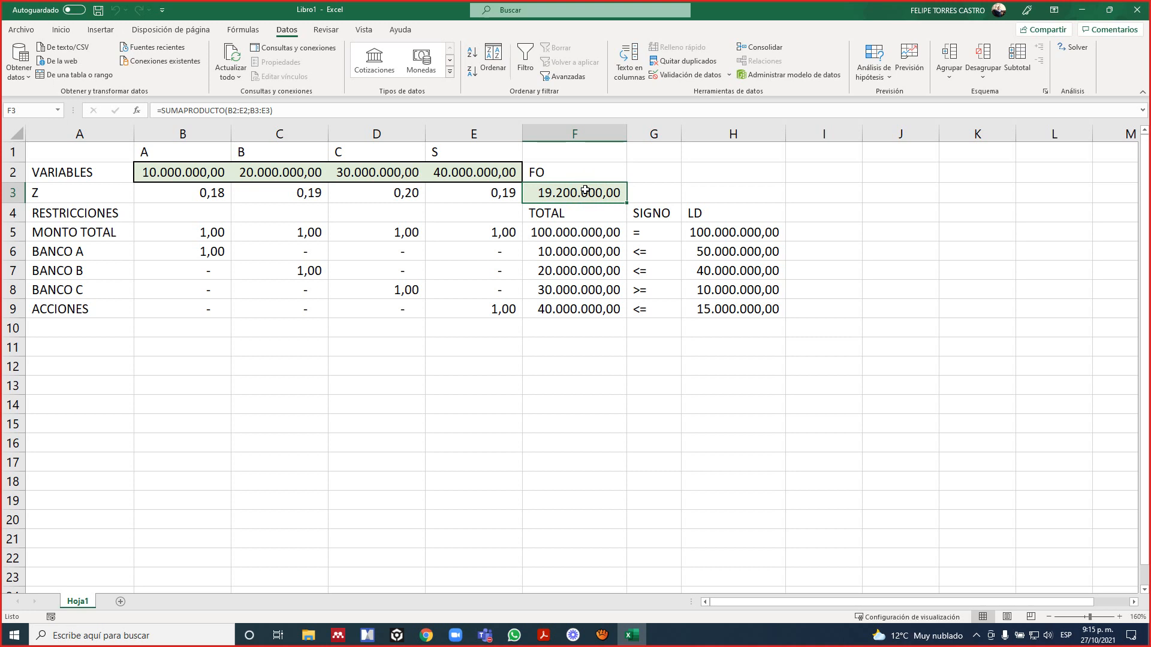
click(583, 289)
click(580, 196)
click(1070, 49)
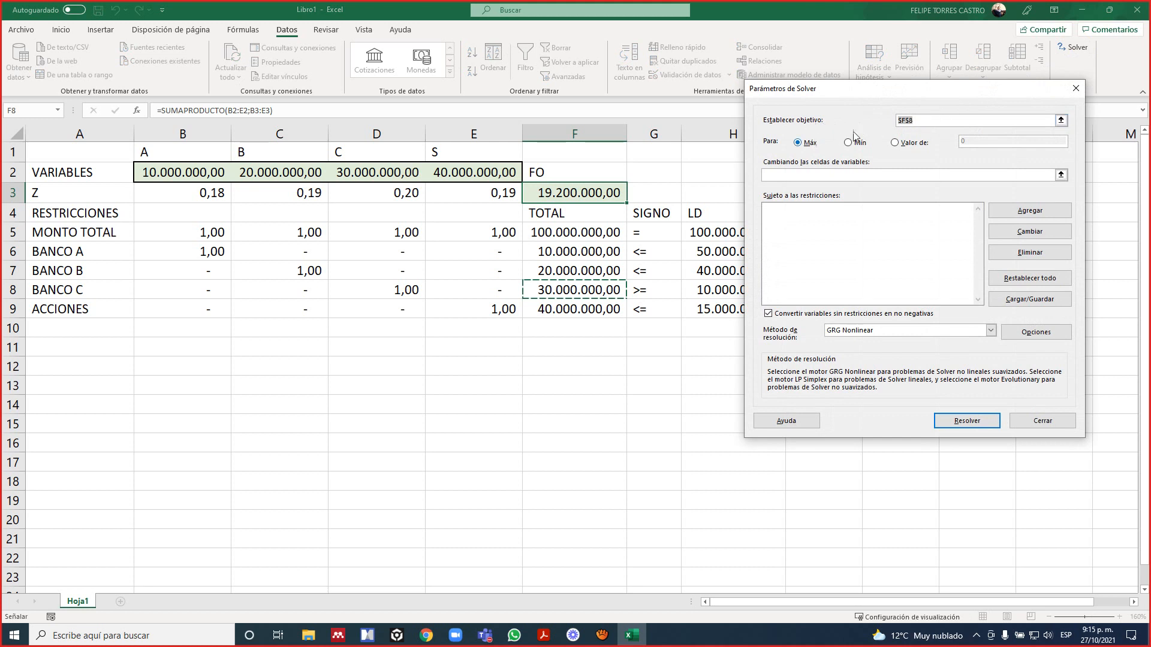
click(960, 122)
key(BackSpace)
key(BackSpace)
key(BackSpace)
key(BackSpace)
click(1060, 120)
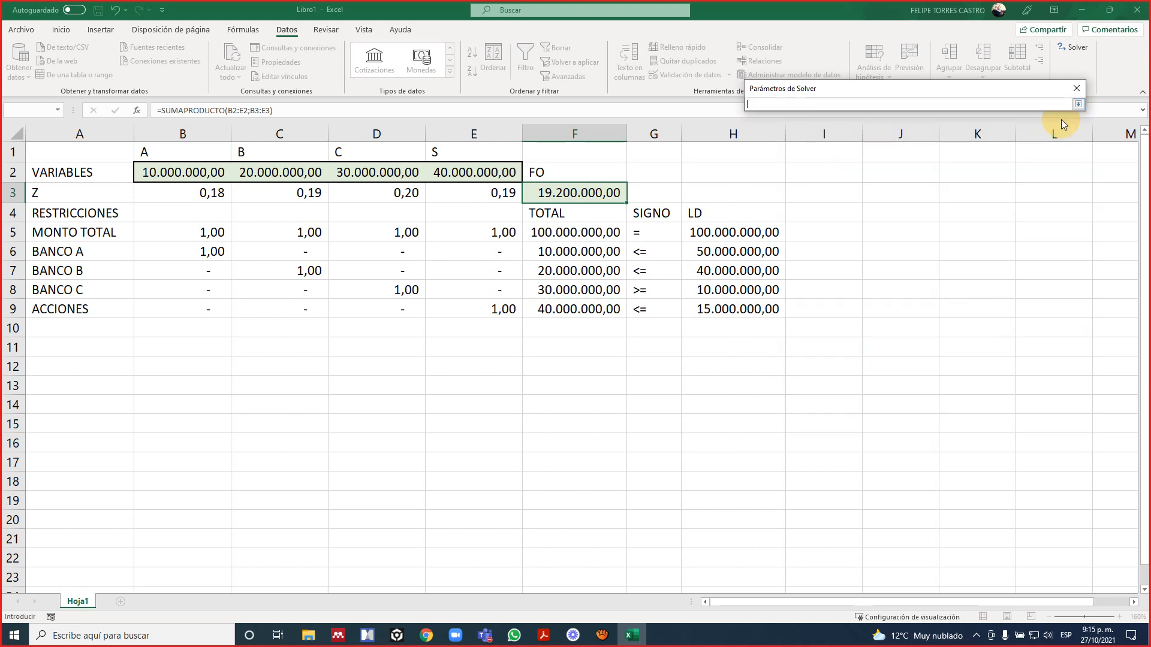
click(601, 193)
key(Return)
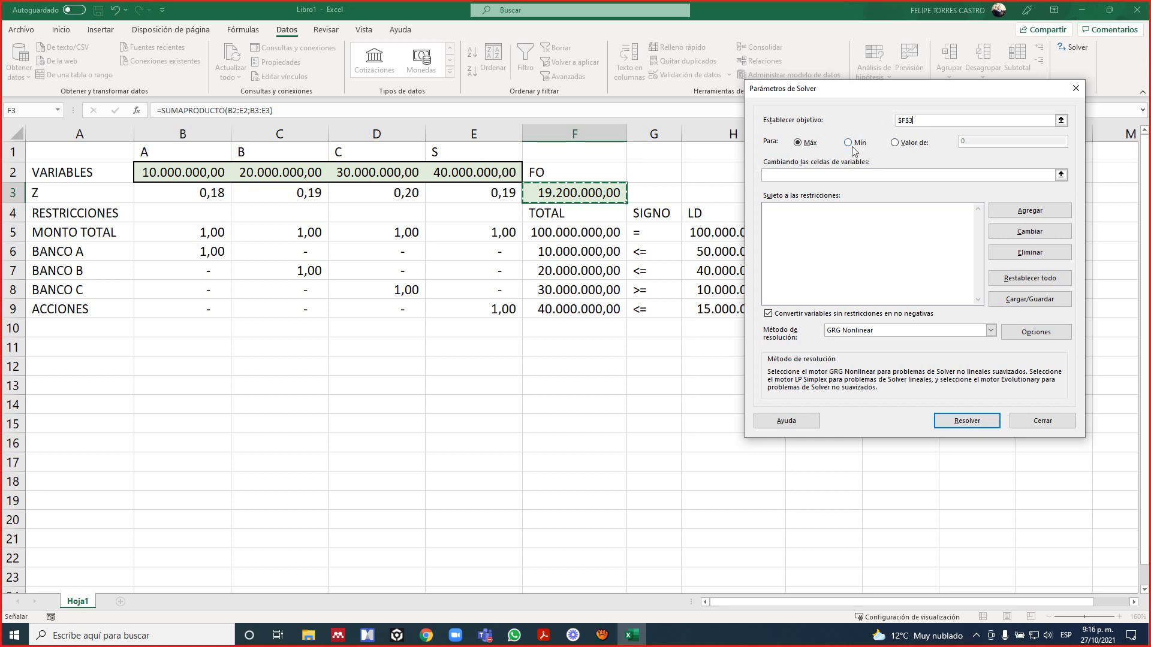
Go through the Máx, Mín and Valor de options for the Solver objective and choose Mín.
click(805, 147)
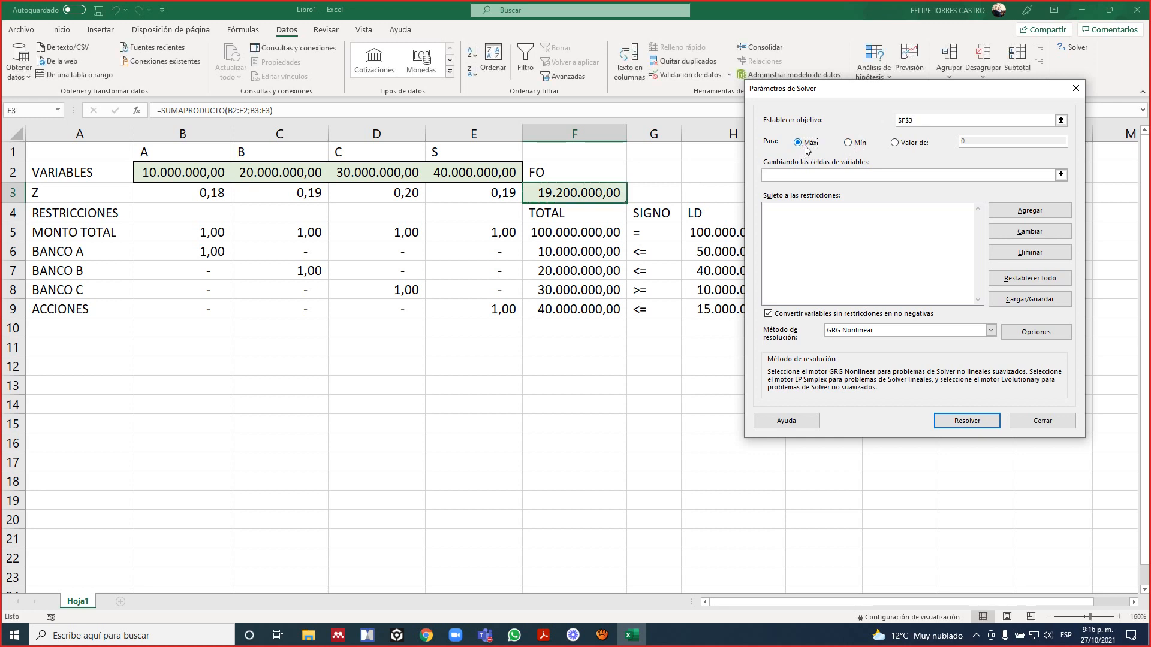
click(849, 145)
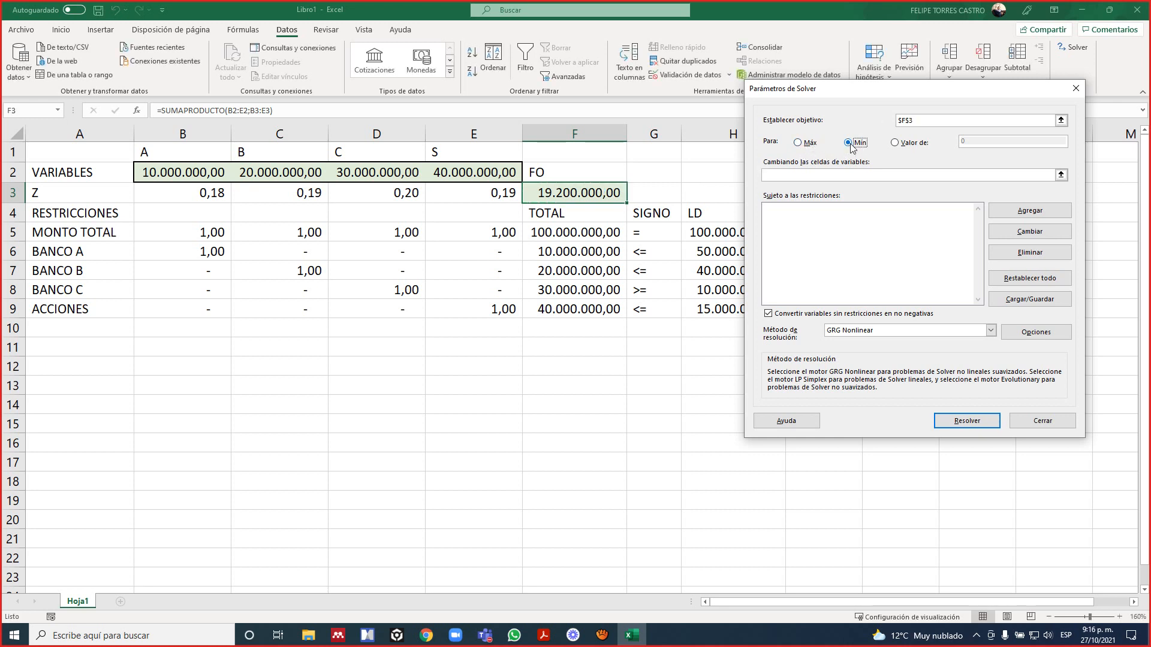
click(905, 145)
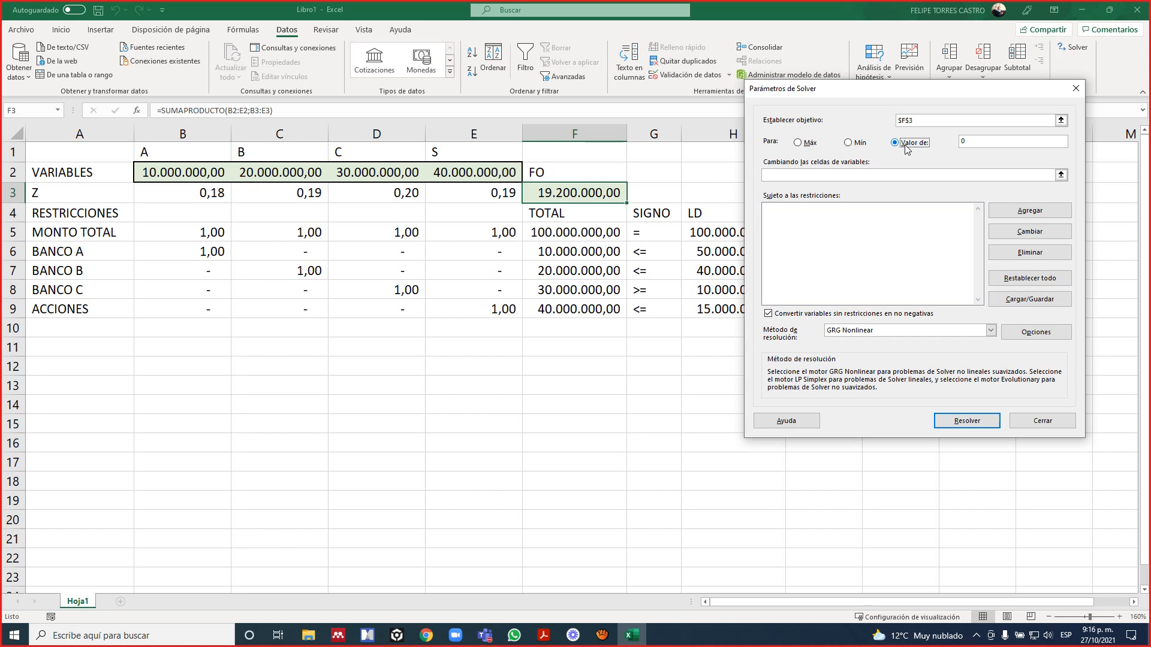
click(1029, 142)
click(850, 143)
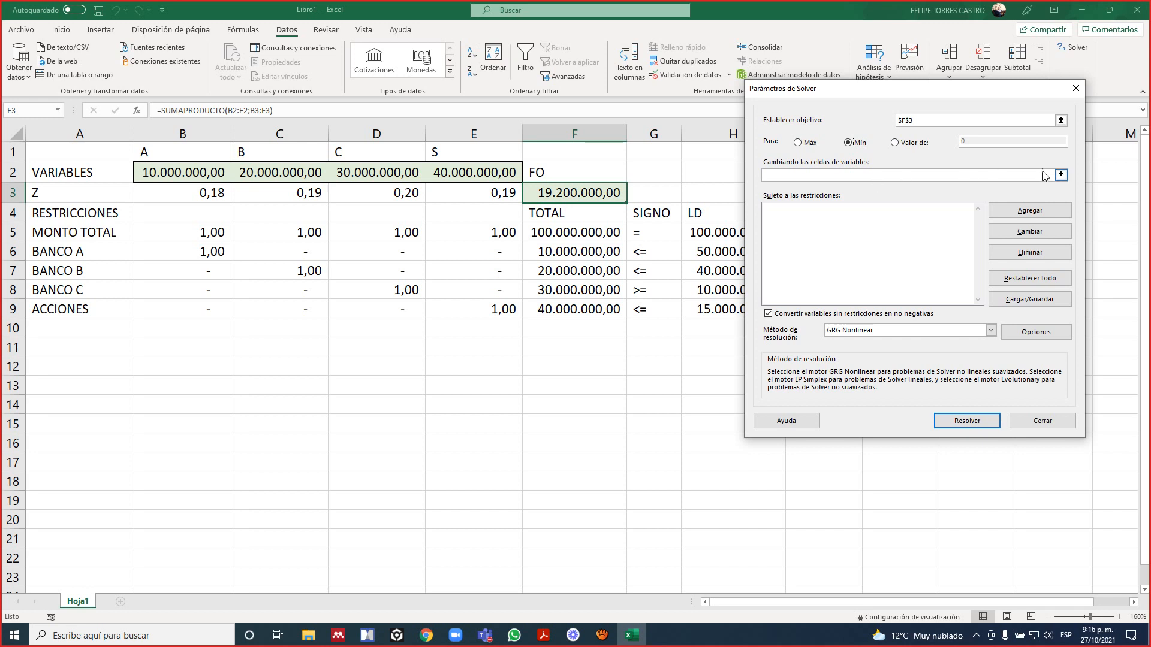
Set the Solver variable cells to the VARIABLES range B2:E2.
click(1061, 175)
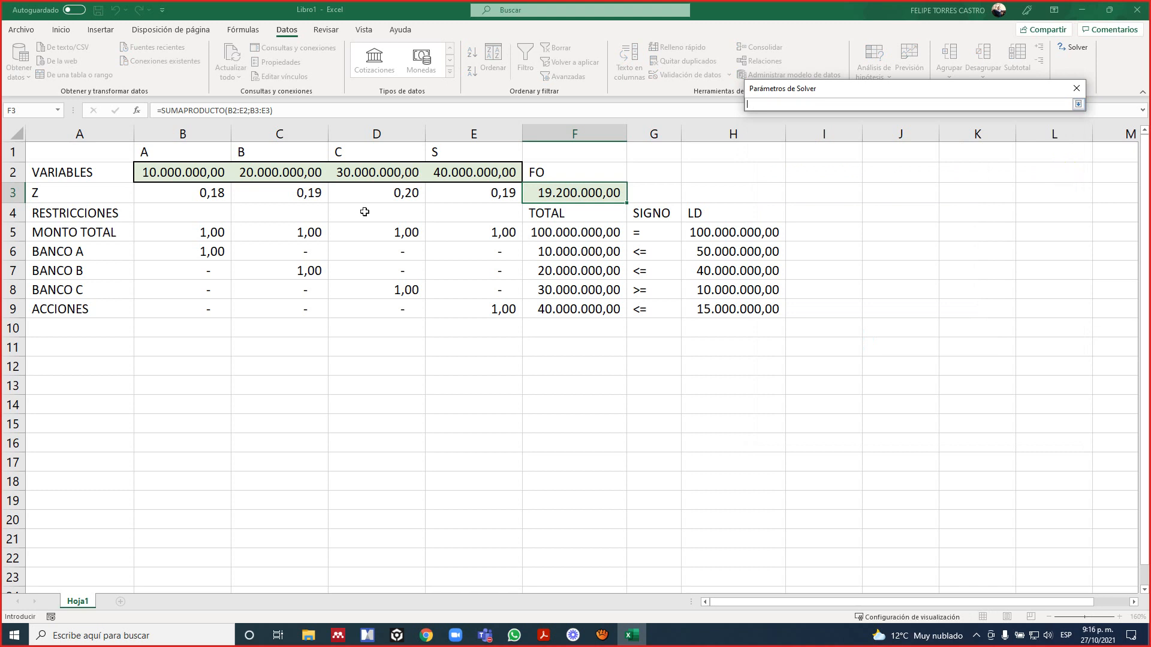
drag(206, 170, 476, 176)
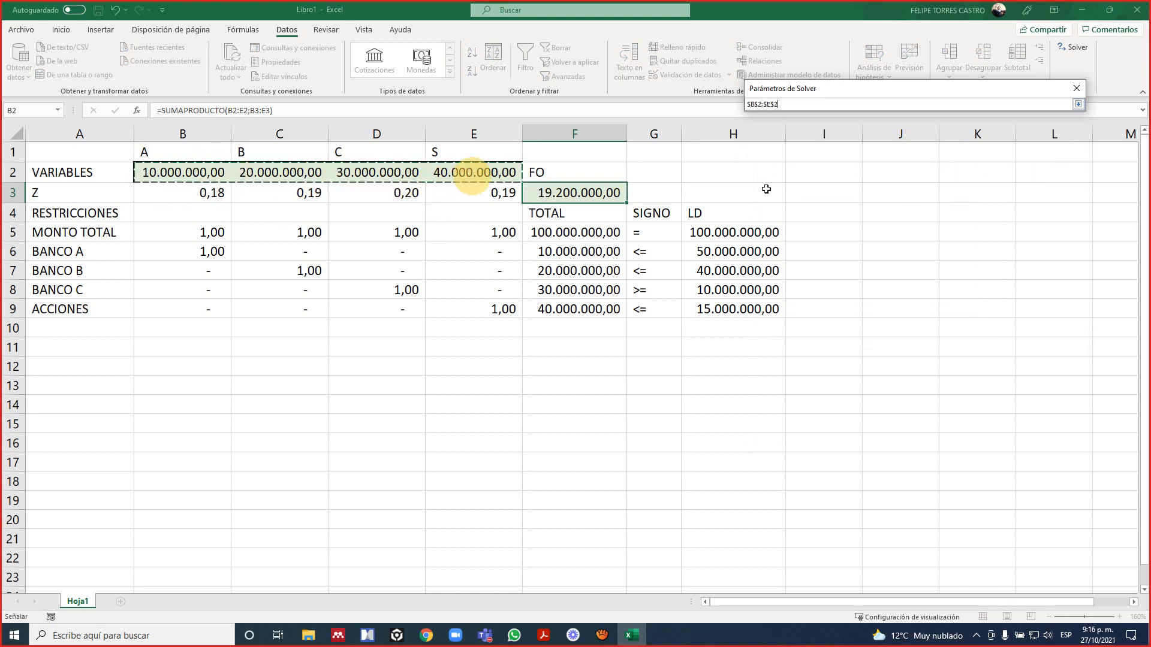
key(Return)
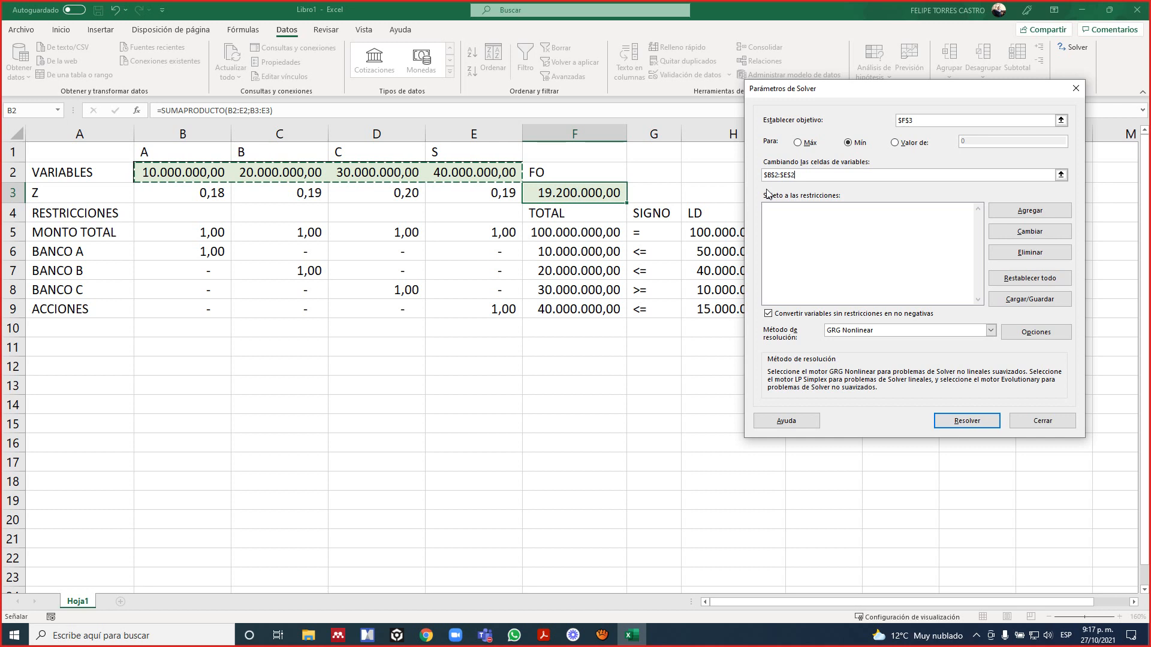
Add a Solver constraint making the MONTO TOTAL total in F5 equal (=) to its LD limit in H5.
click(847, 232)
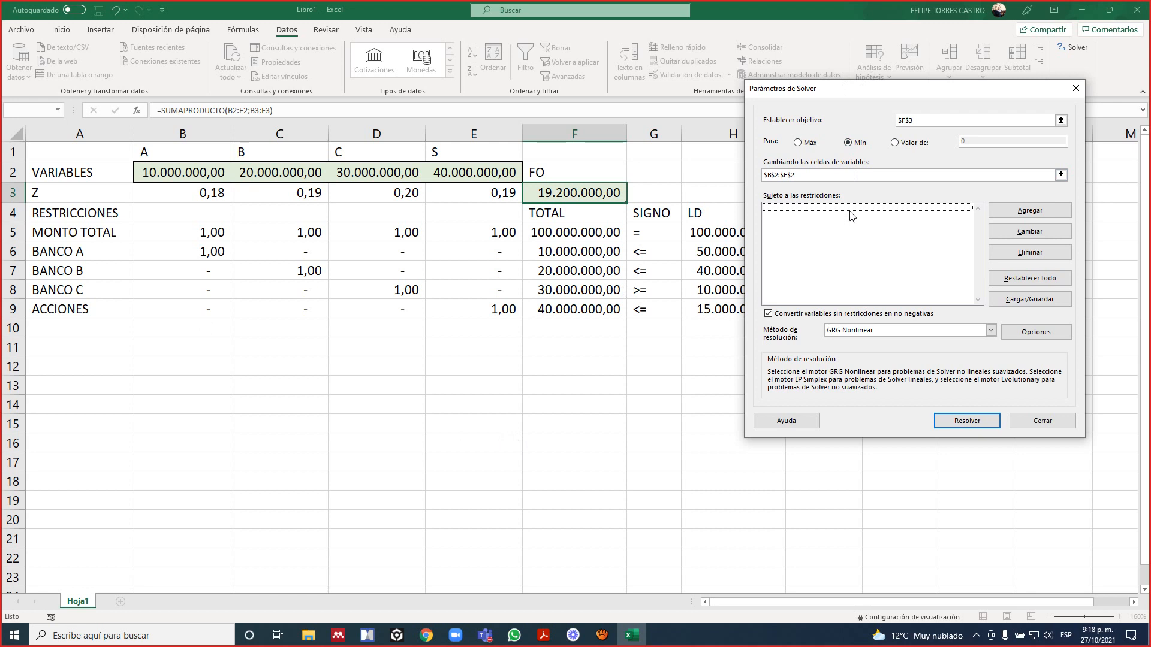
click(1022, 217)
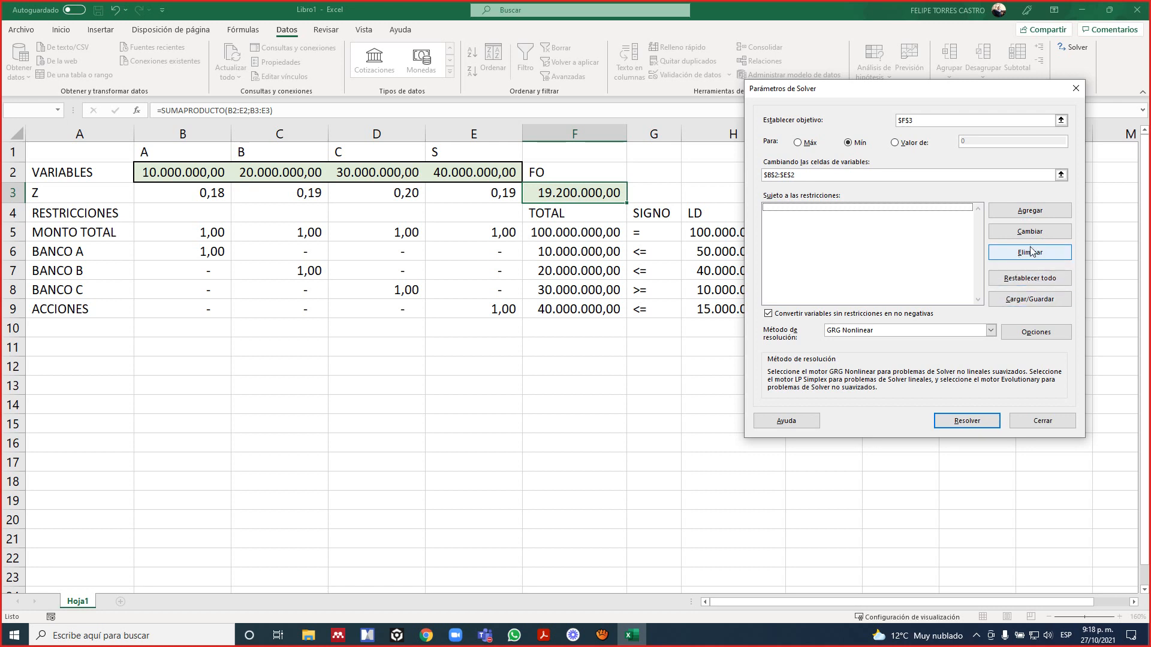
click(1029, 211)
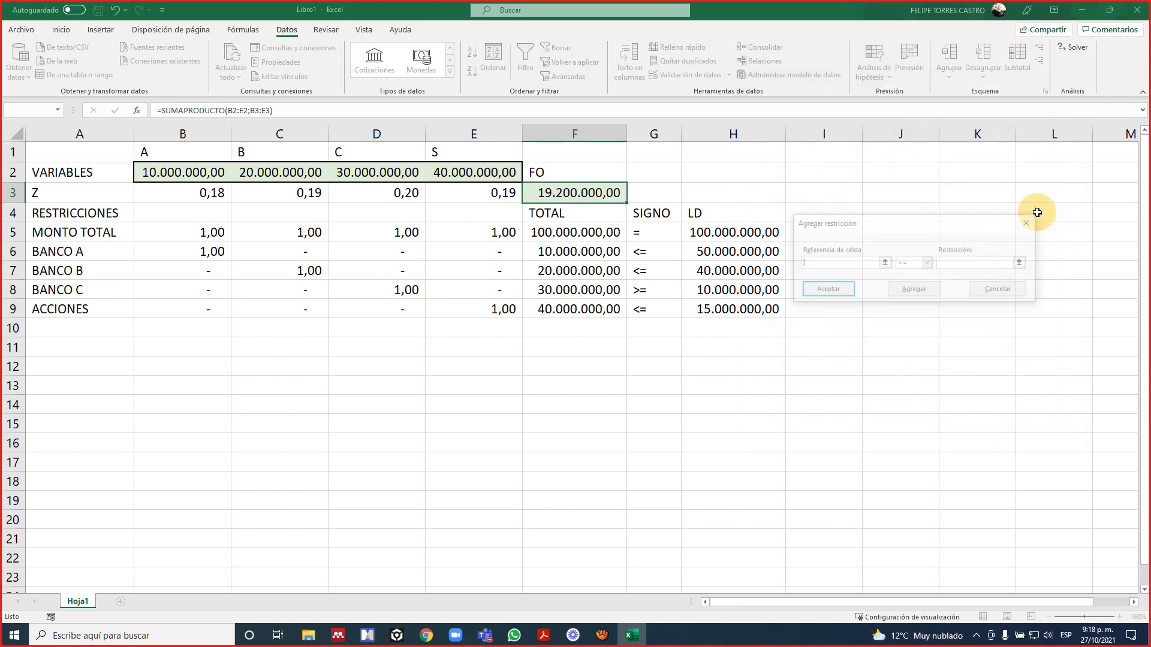
drag(888, 222, 634, 122)
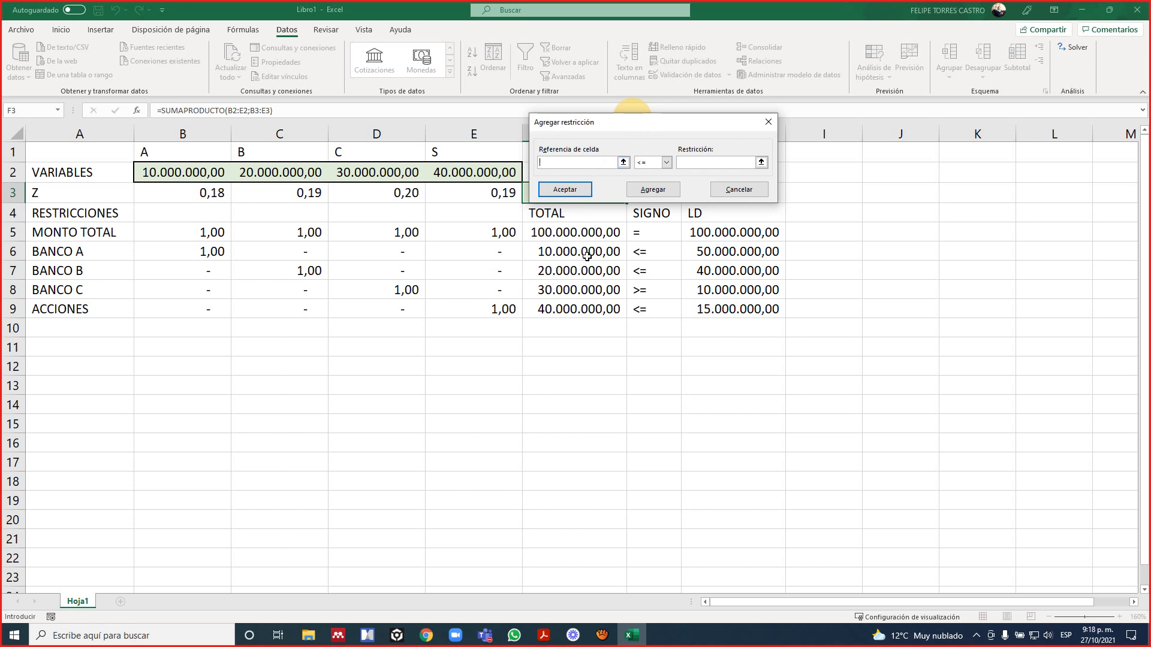
click(666, 162)
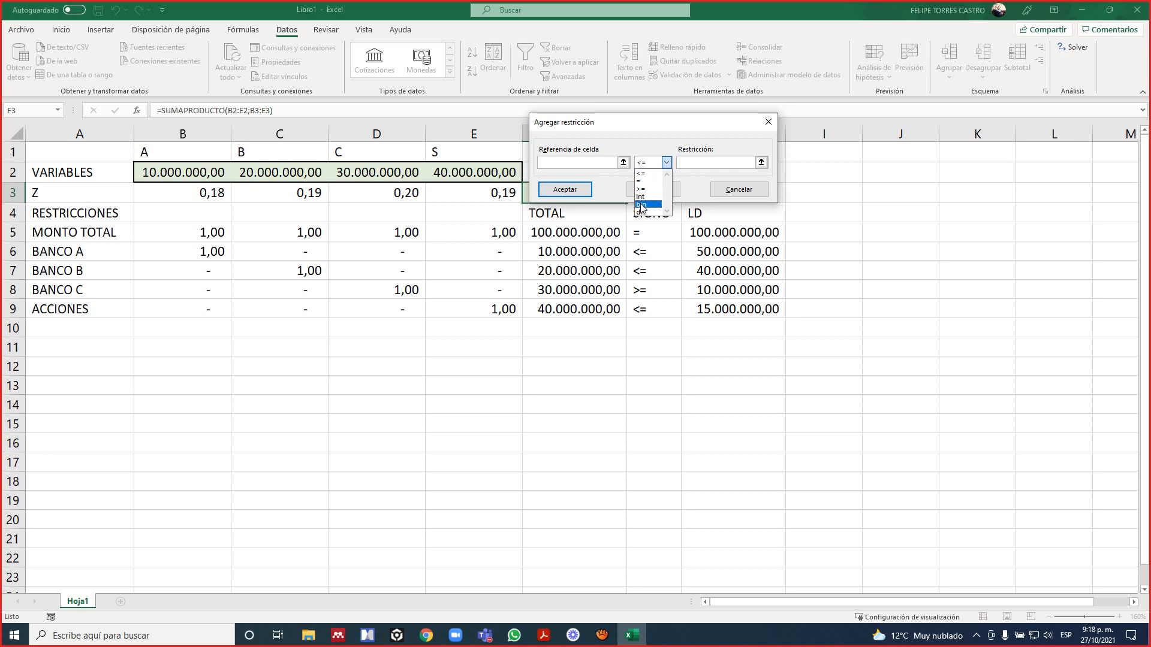
click(696, 163)
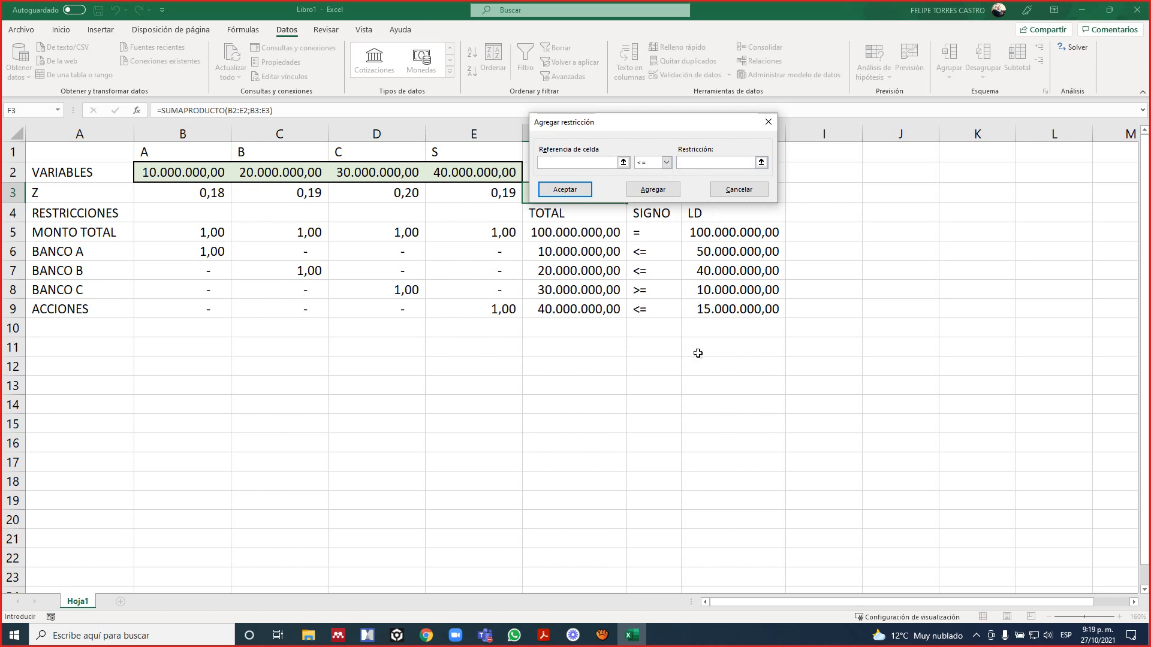
click(624, 163)
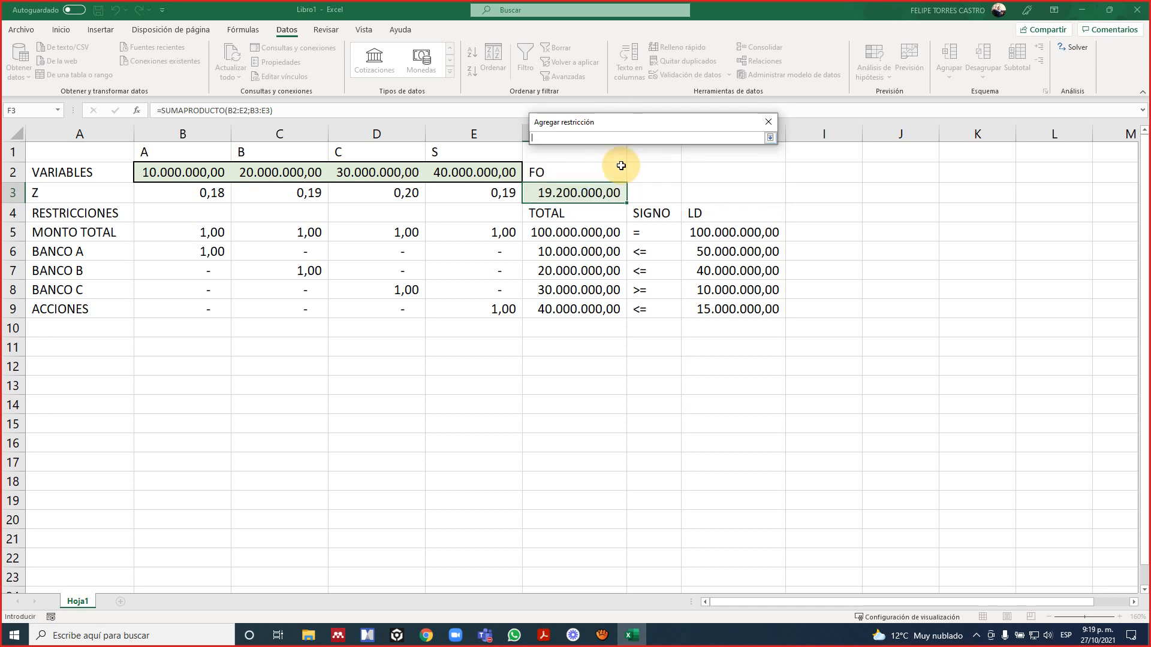
click(586, 232)
key(Return)
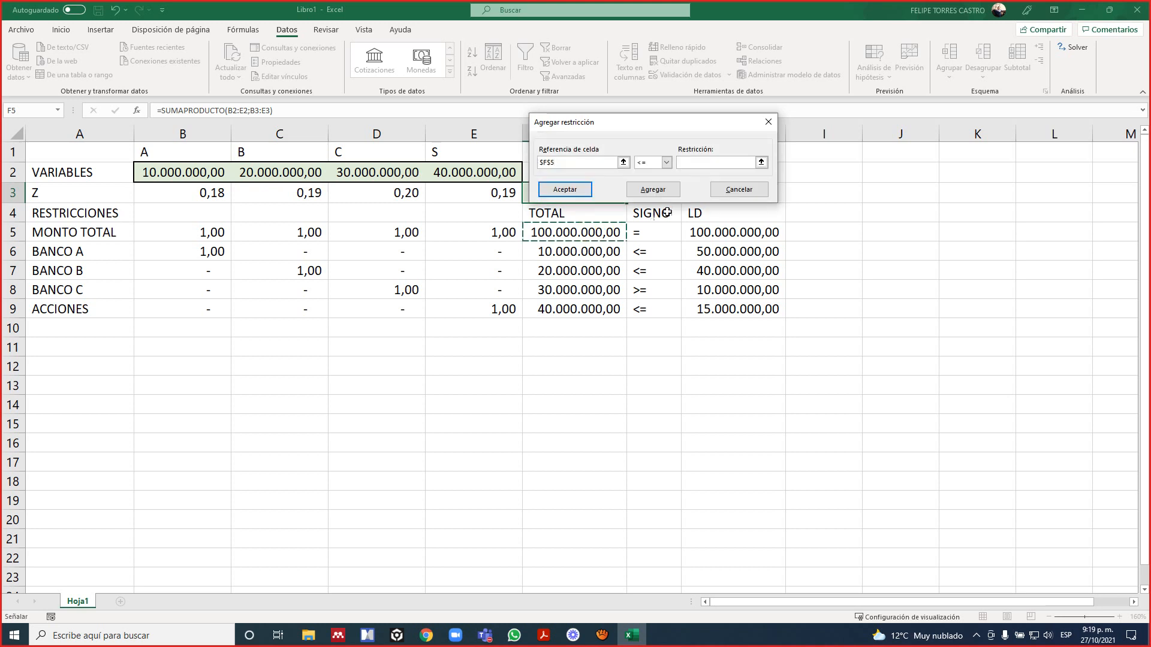
click(663, 163)
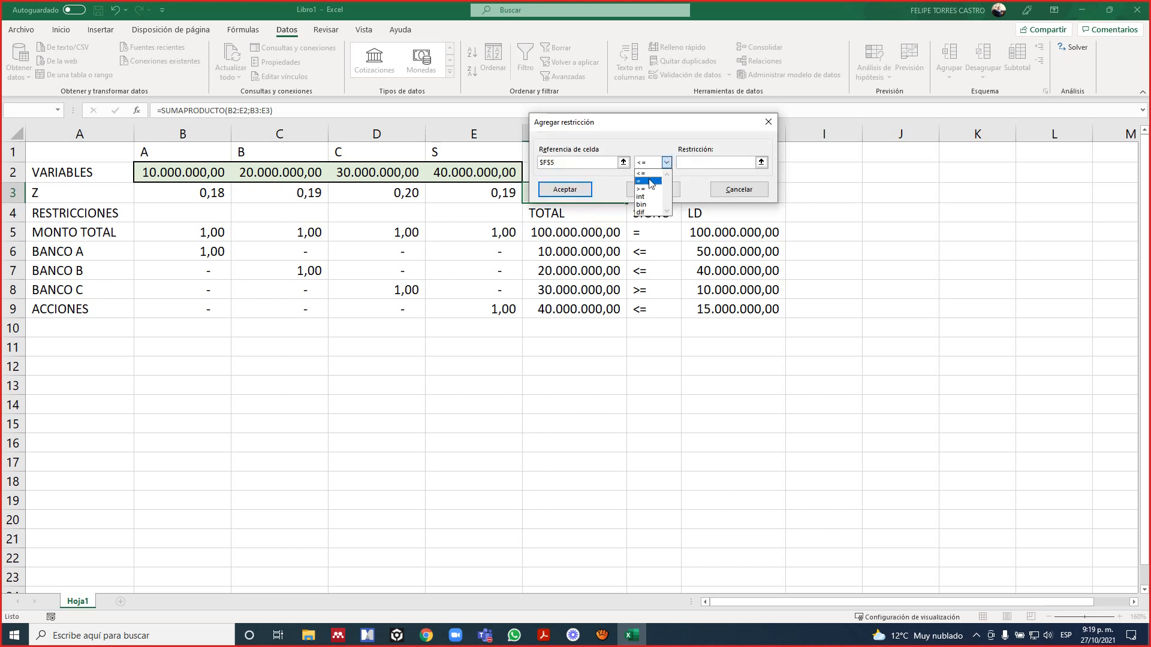
click(648, 179)
click(718, 235)
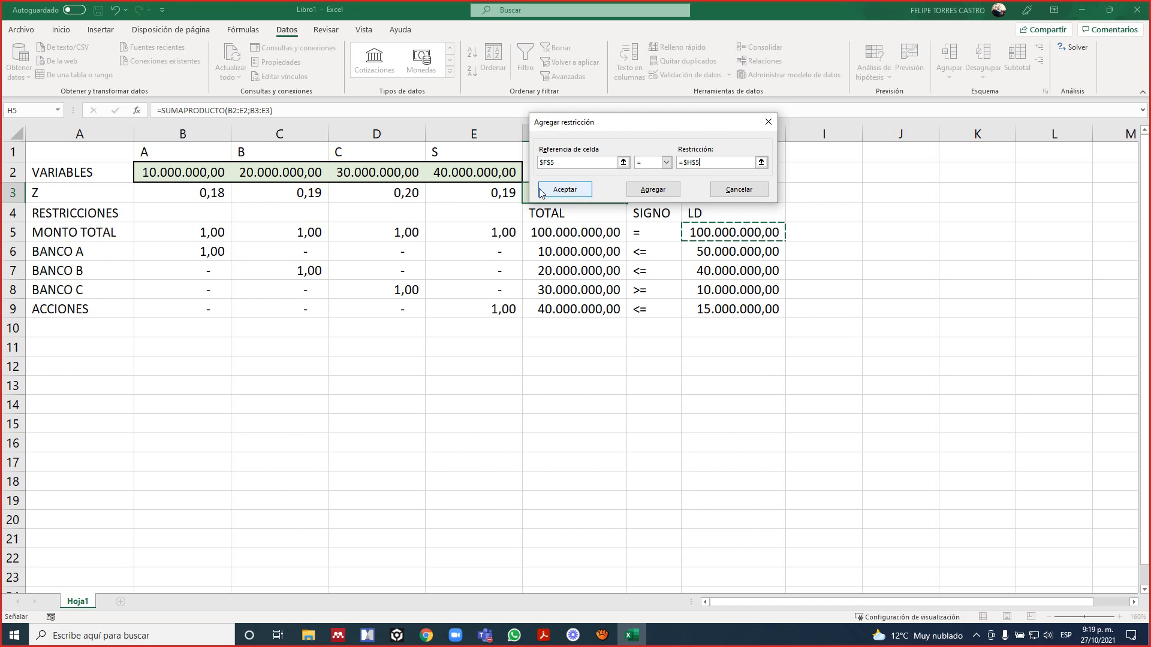
click(649, 195)
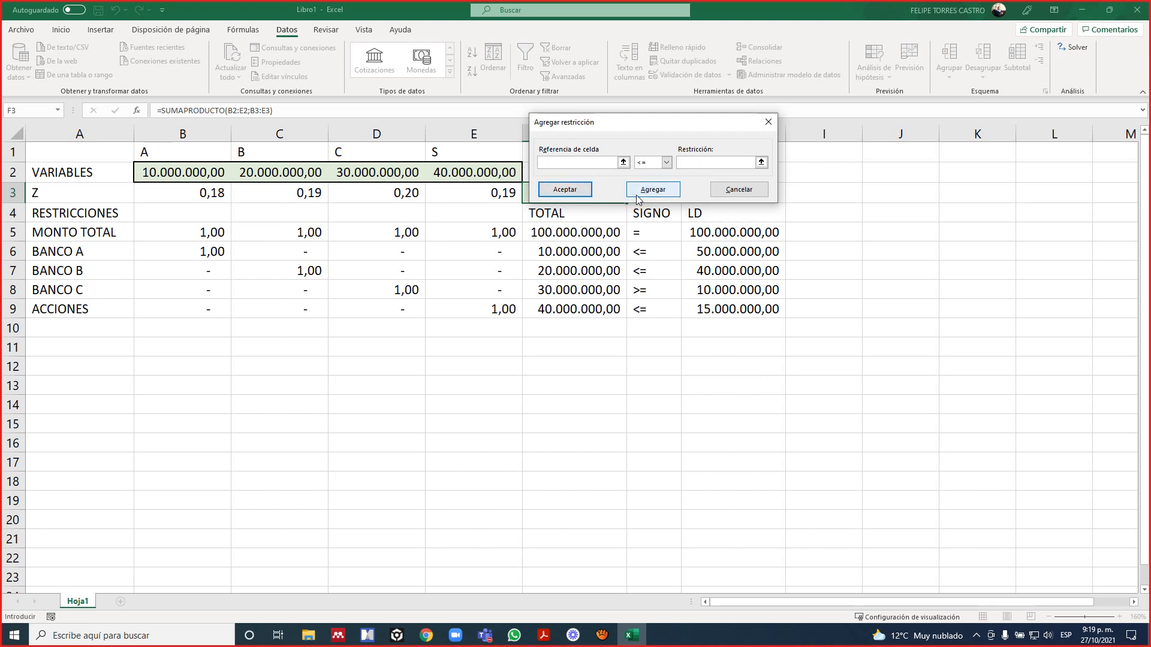
Add the BANCO A constraint F6 <= H6 and return to the Solver parameters.
click(623, 162)
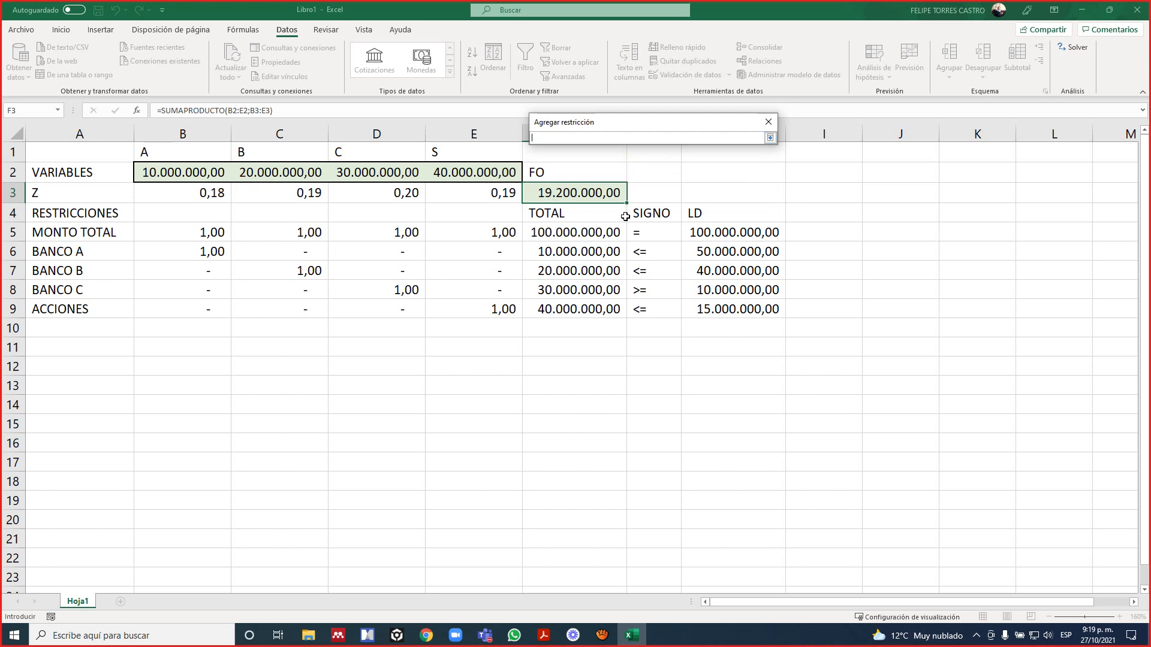
click(601, 251)
key(Return)
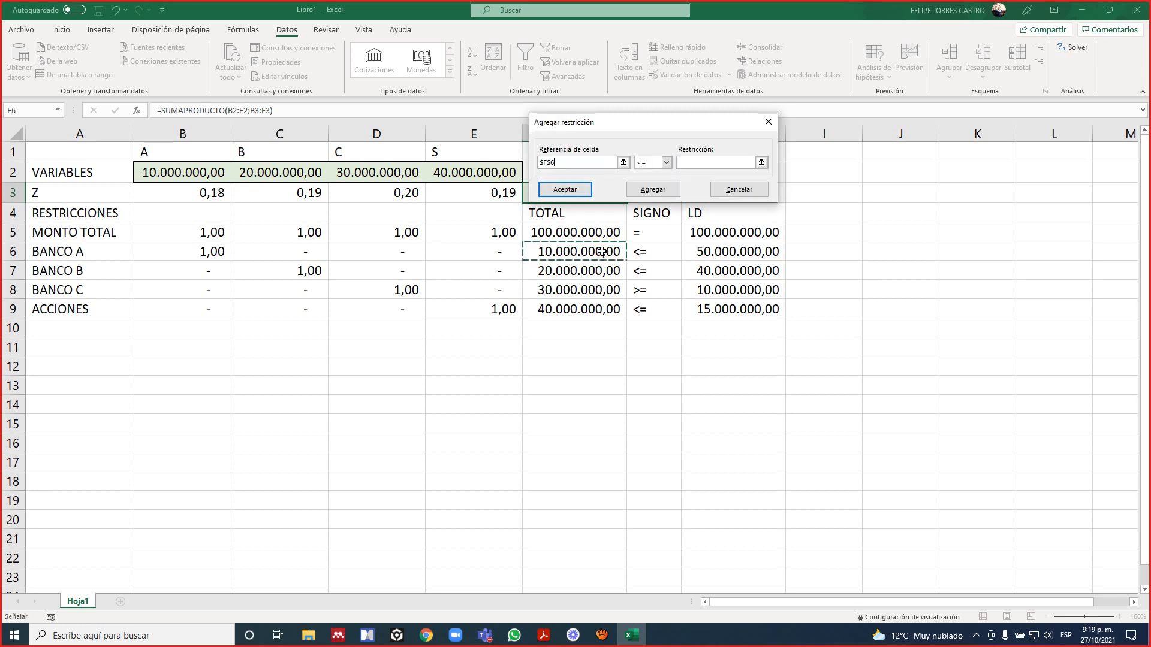
click(688, 167)
click(718, 251)
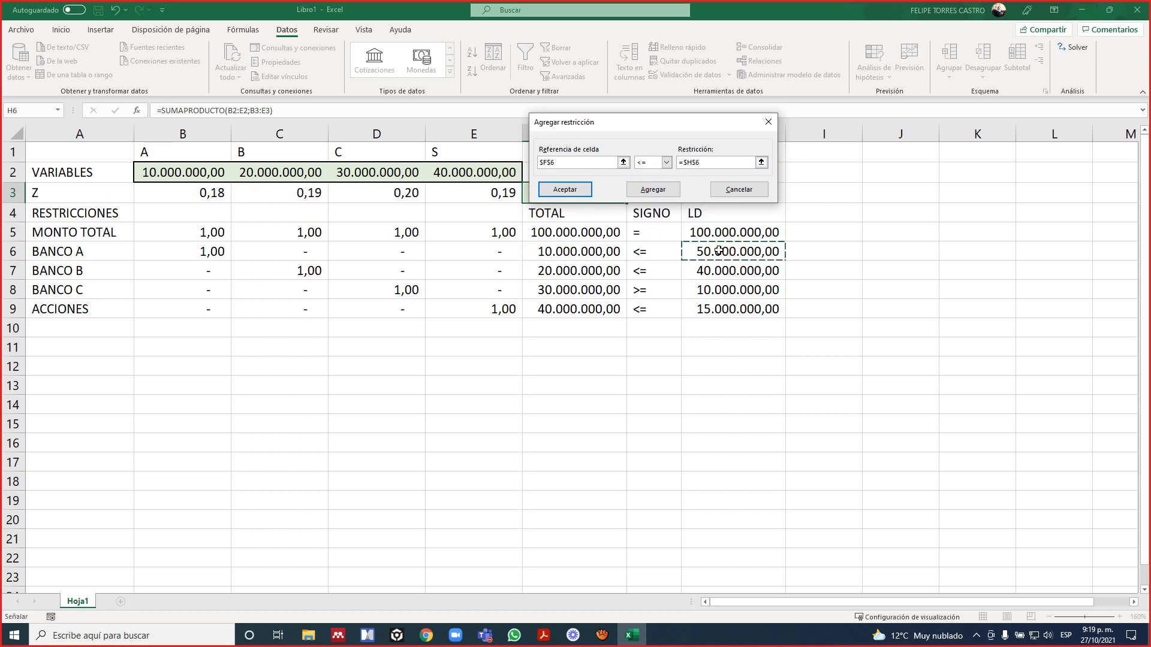
click(569, 191)
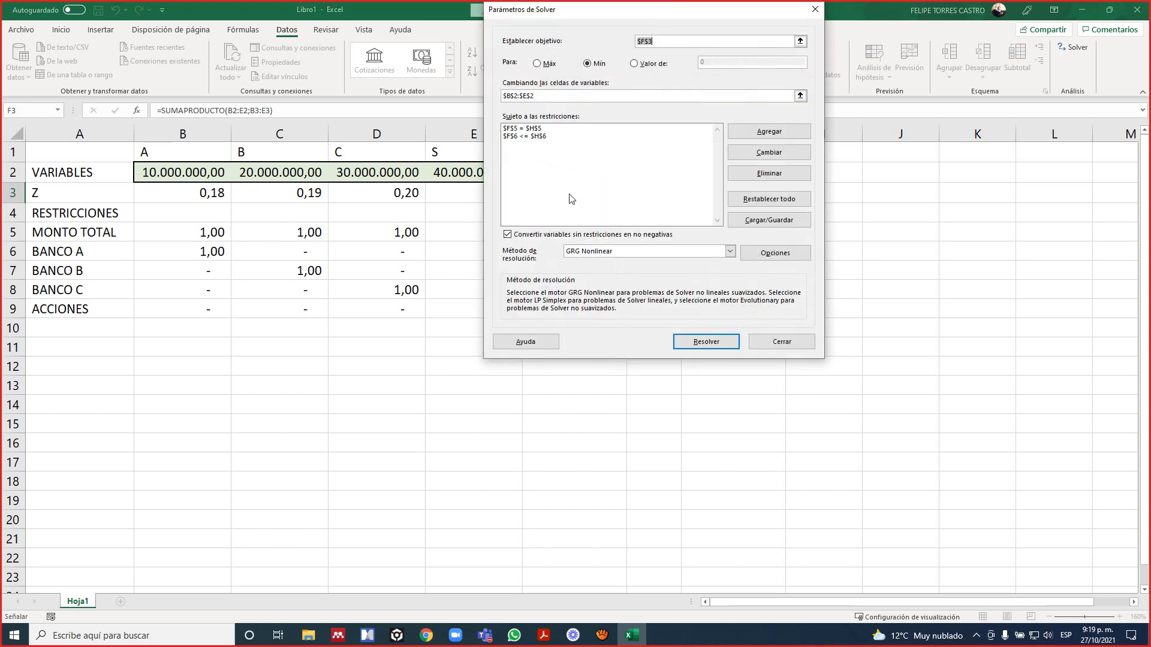
Open the BANCO A constraint for editing to check it, and accept it without changes.
click(525, 138)
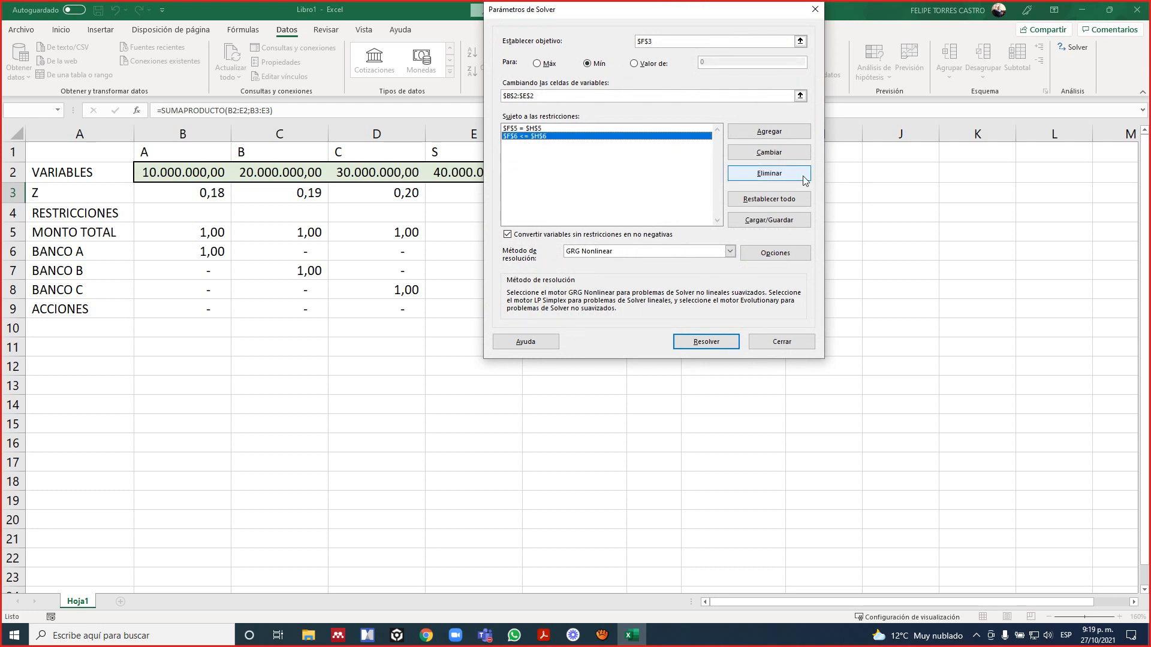
click(770, 153)
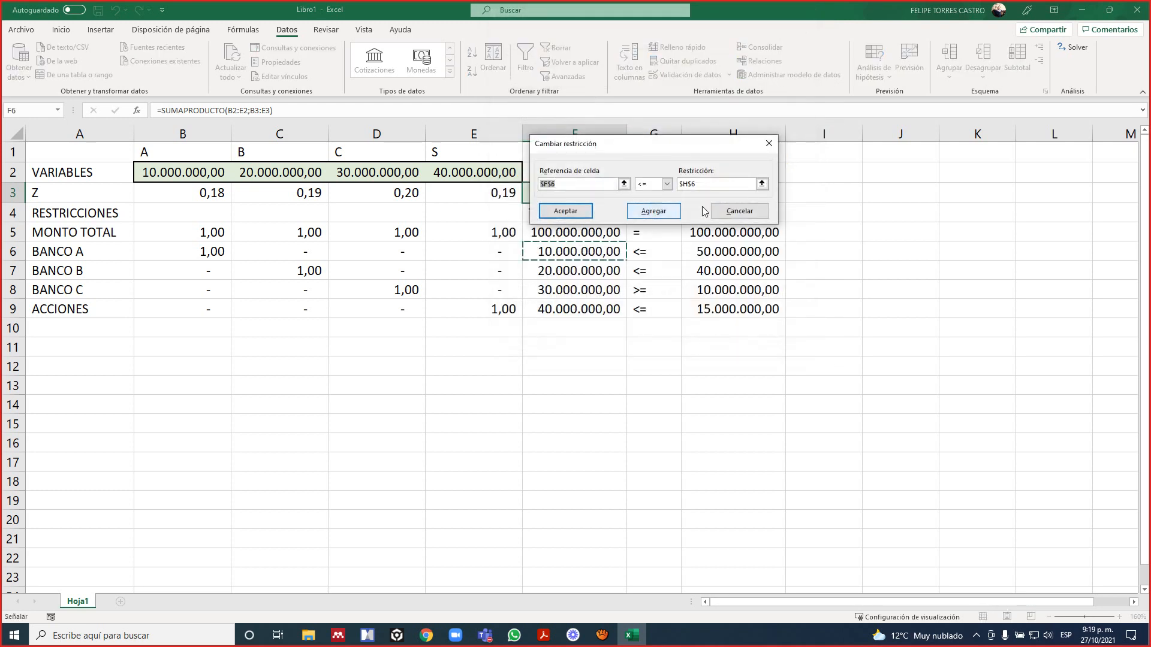
click(577, 211)
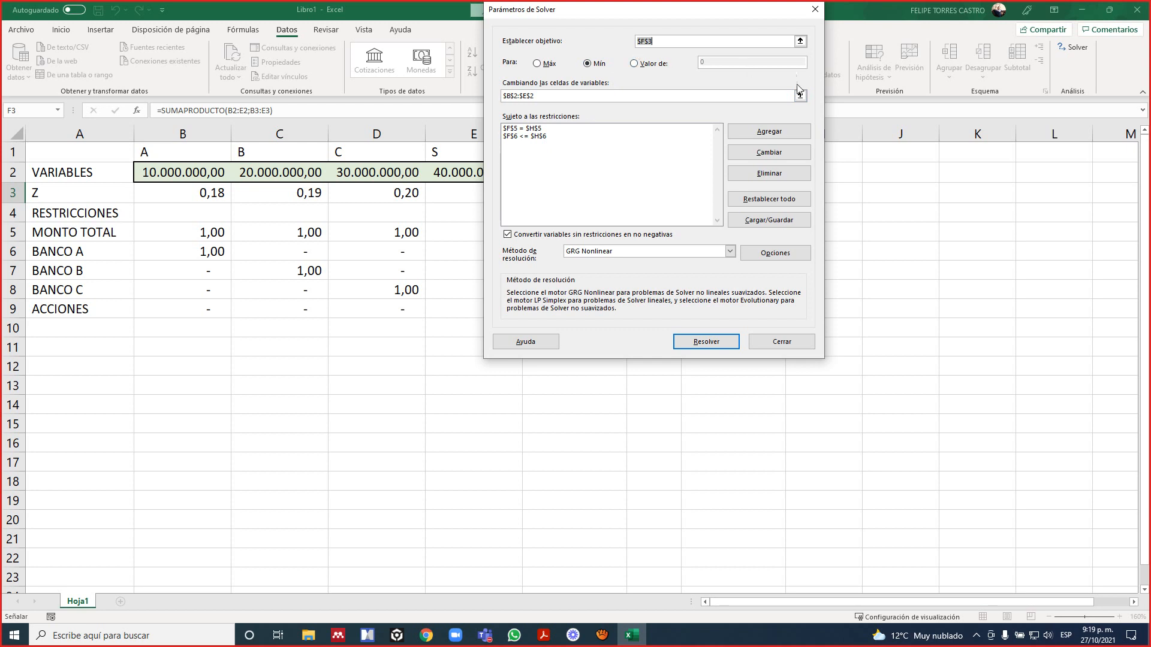
Add a Solver constraint limiting the BANCO B total in F7 to at most (<=) its LD limit in H7.
click(769, 133)
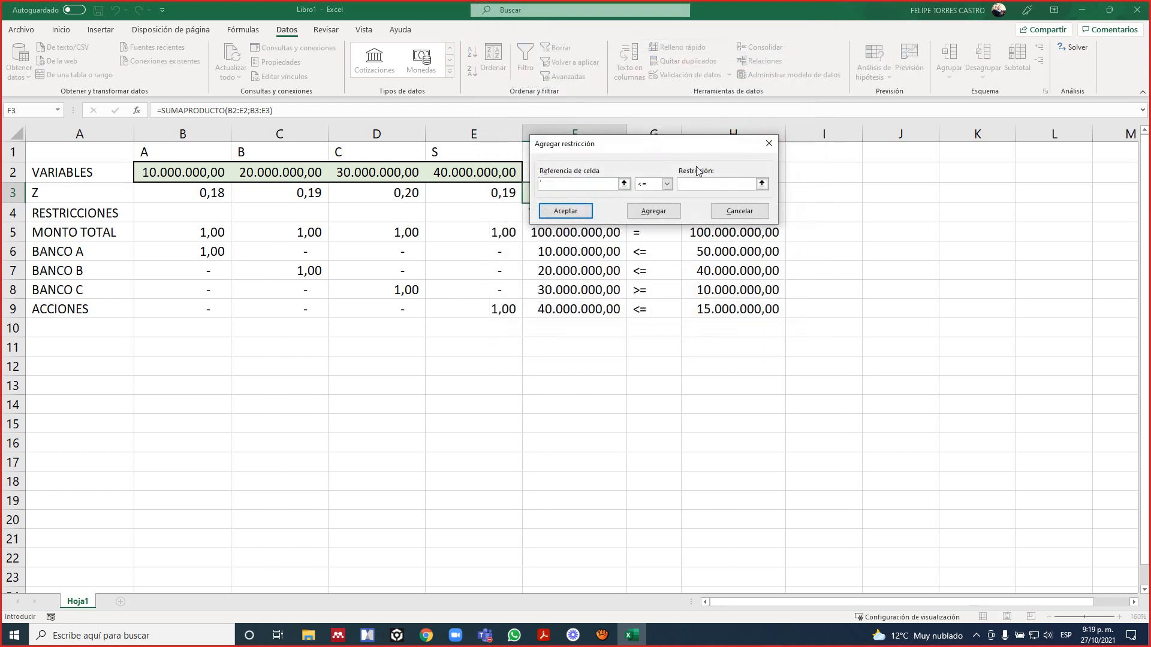
click(587, 273)
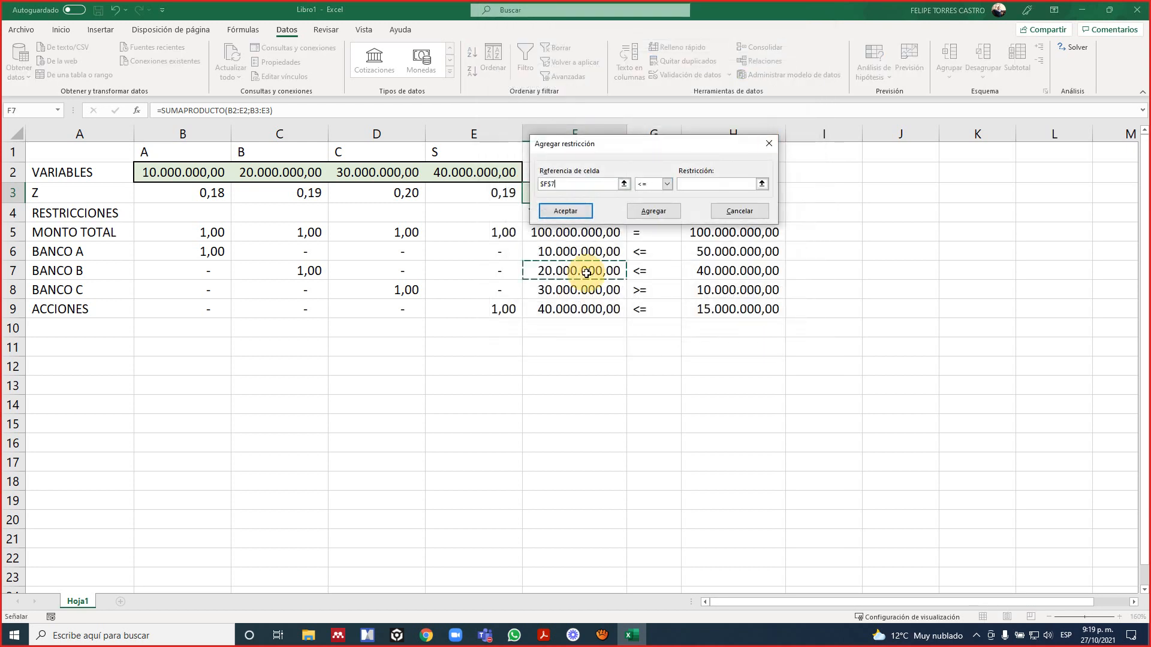
click(688, 186)
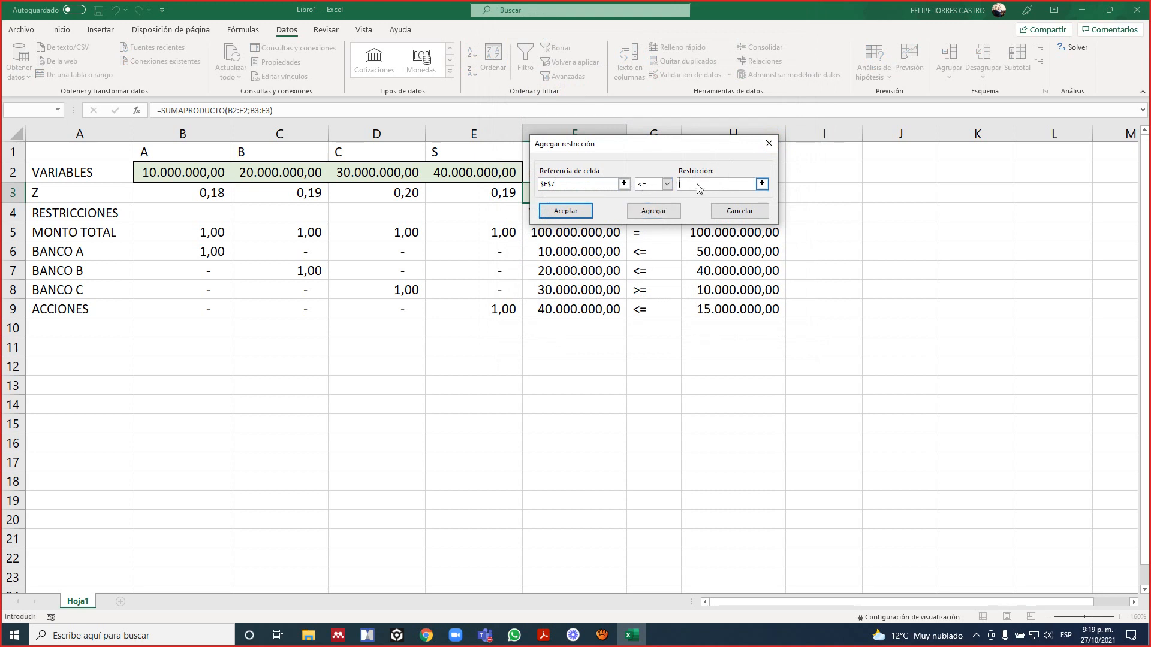
click(764, 185)
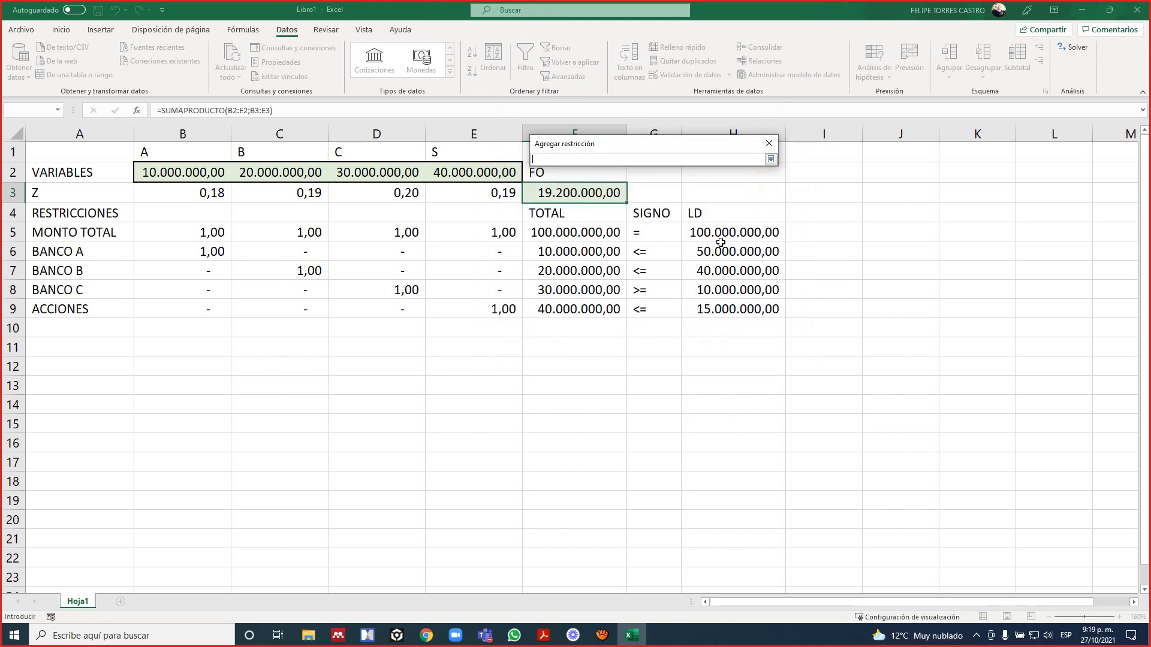
click(743, 273)
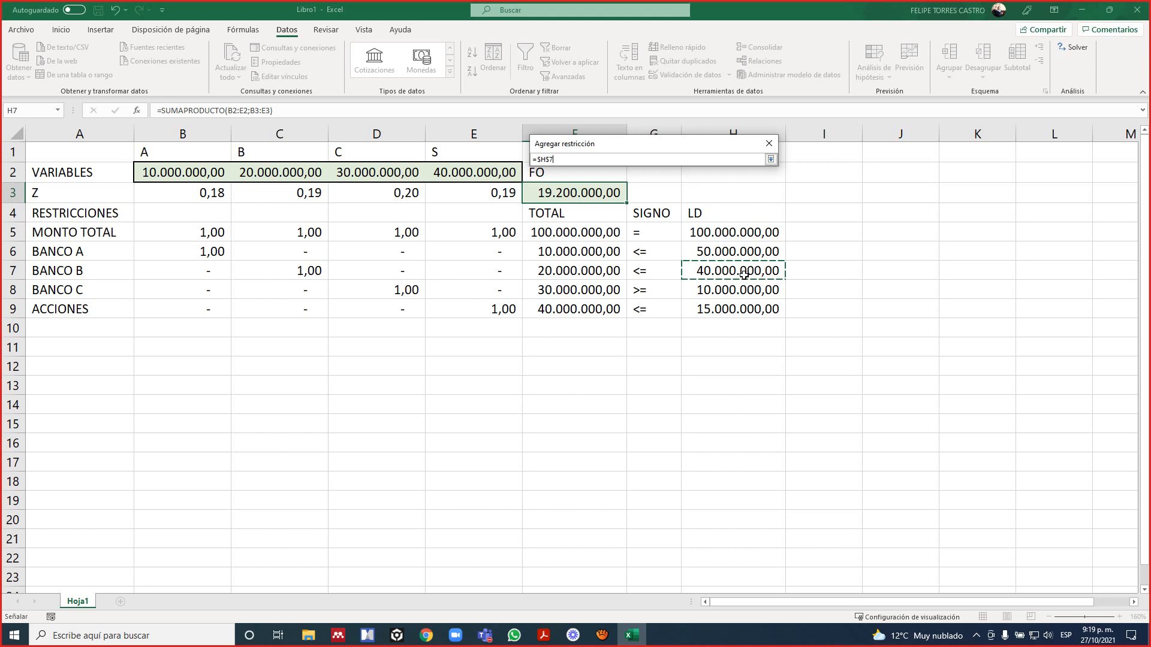
key(Return)
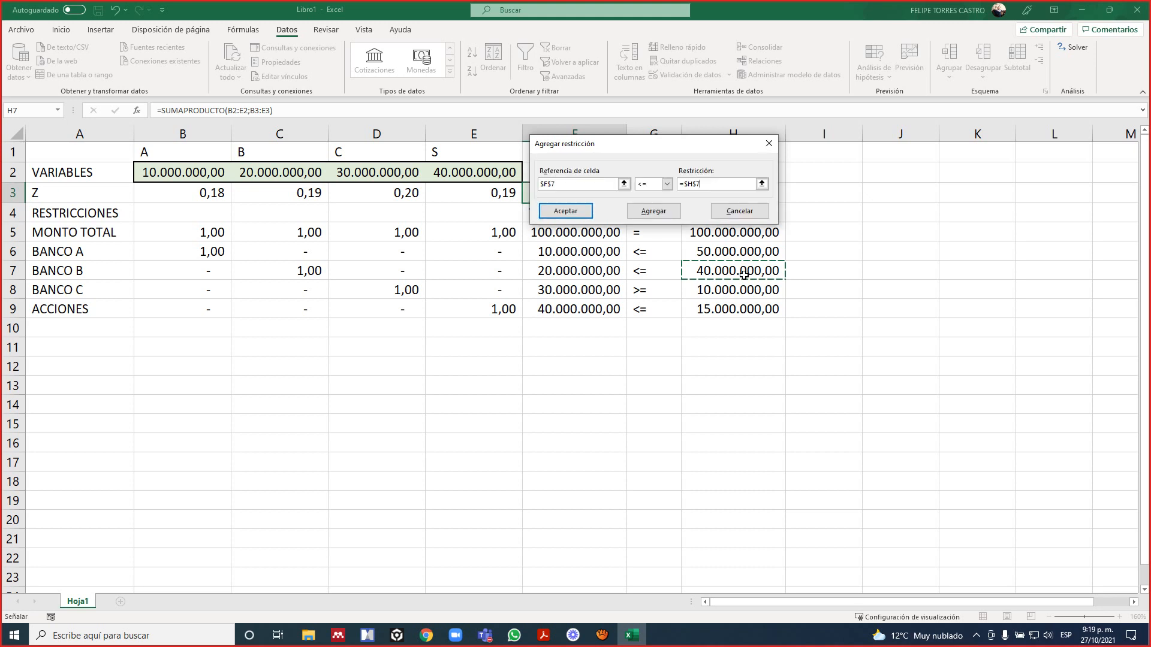
click(654, 211)
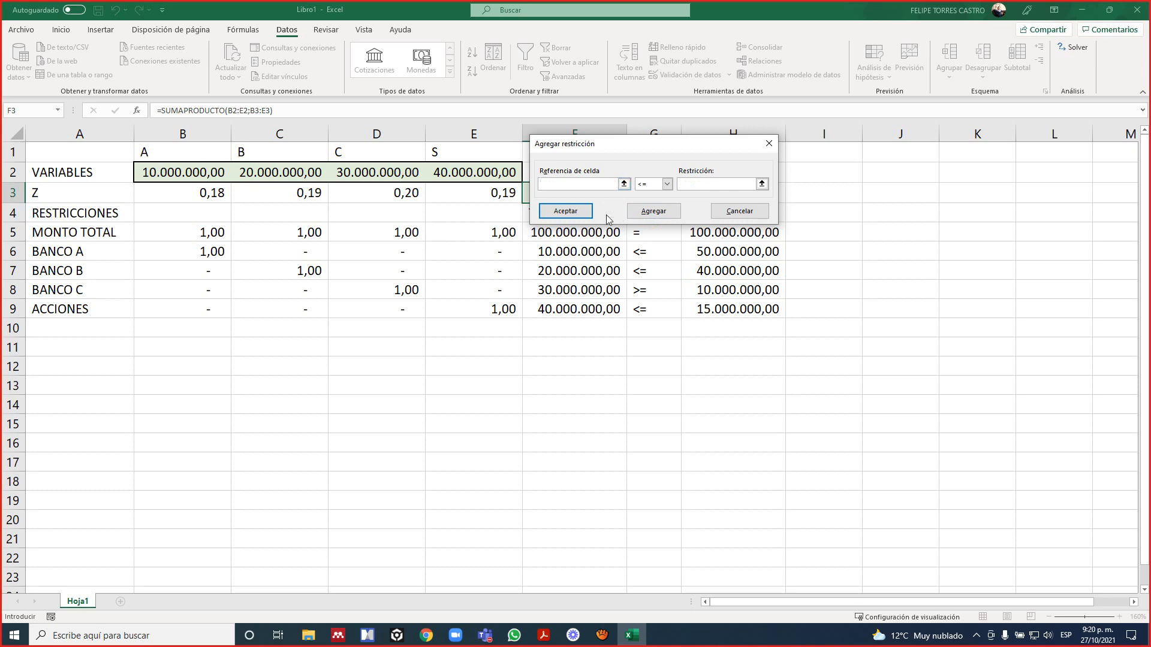
Add a Solver constraint requiring the BANCO C total in F8 to be at least (>=) its LD limit in H8.
click(619, 289)
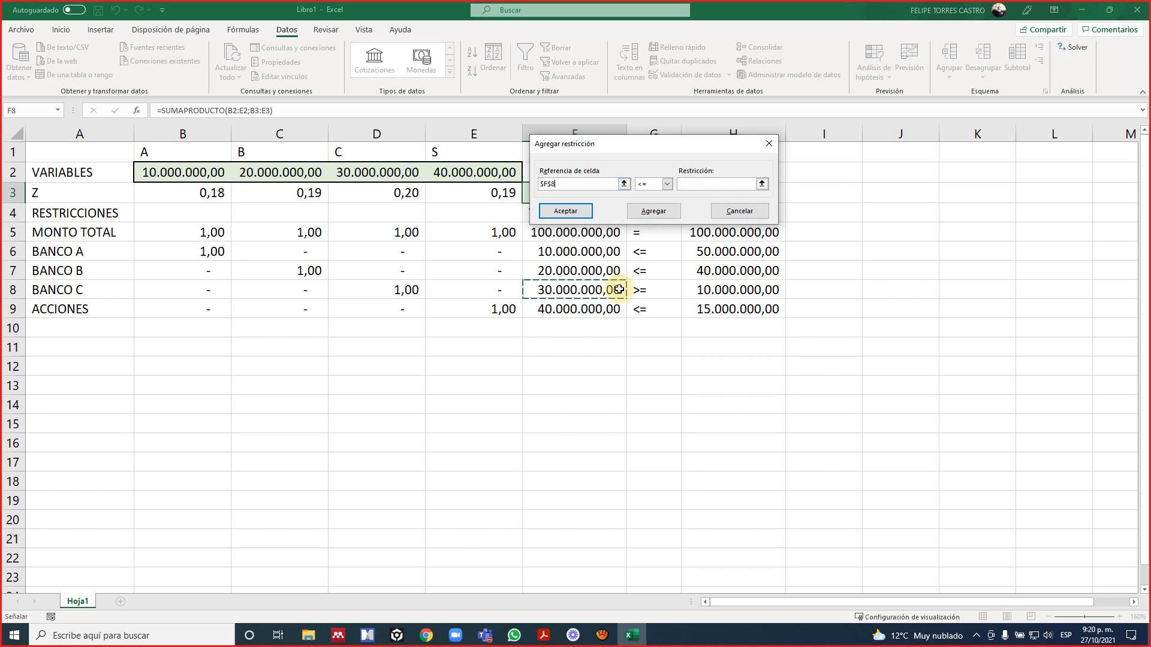
click(667, 184)
click(663, 210)
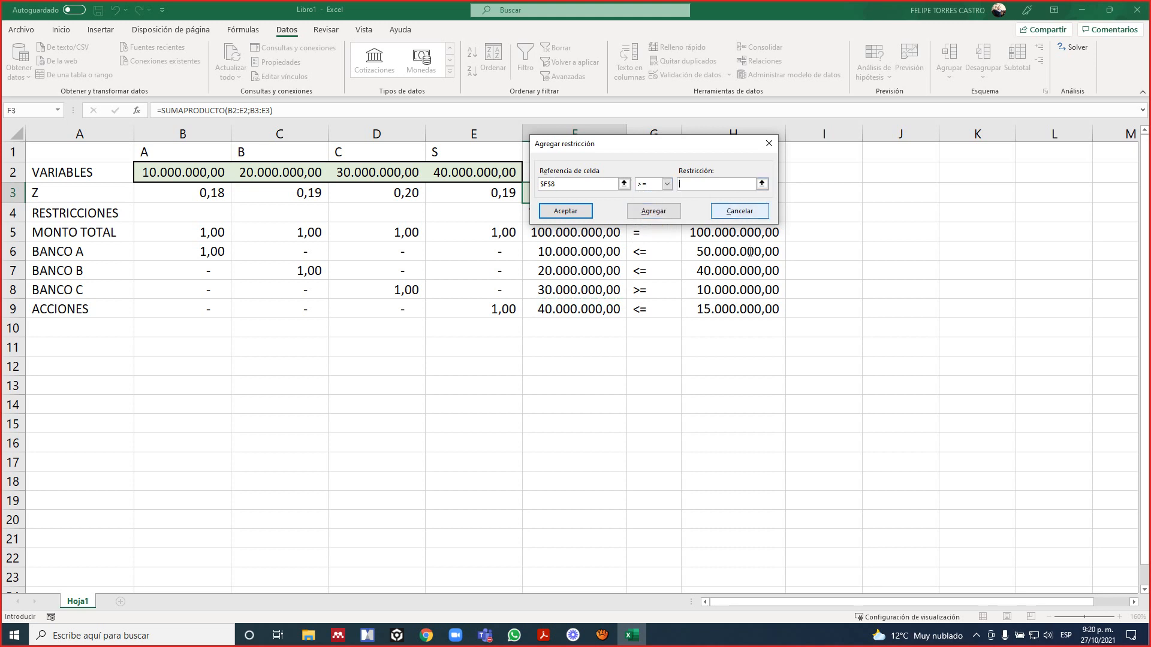
click(725, 296)
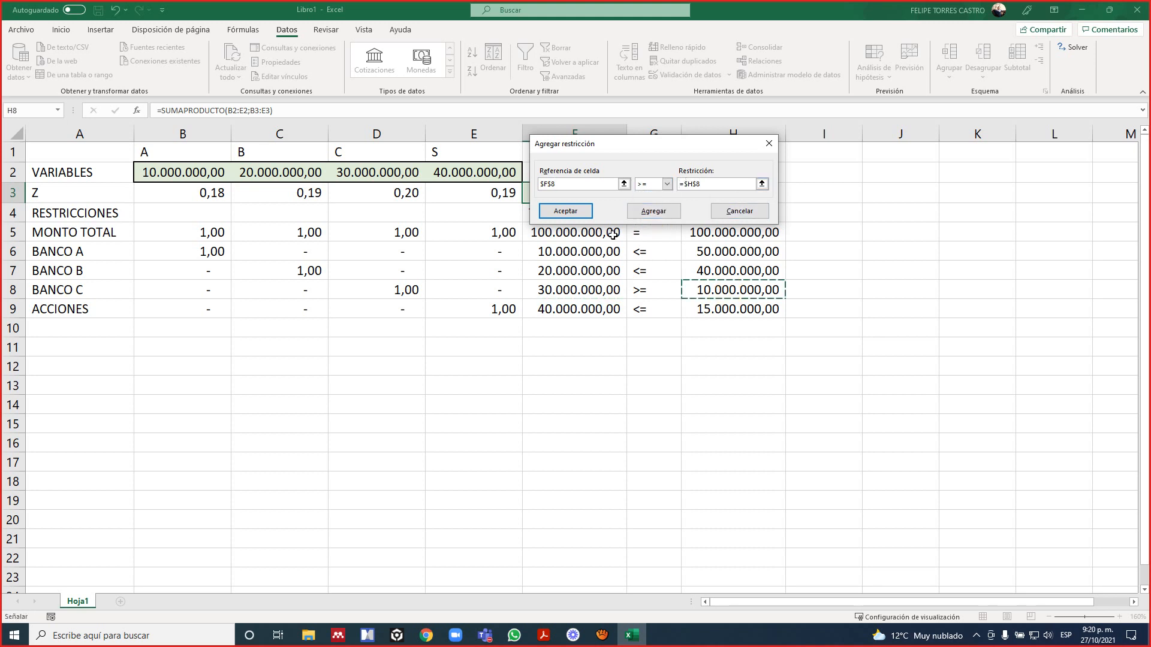
click(653, 211)
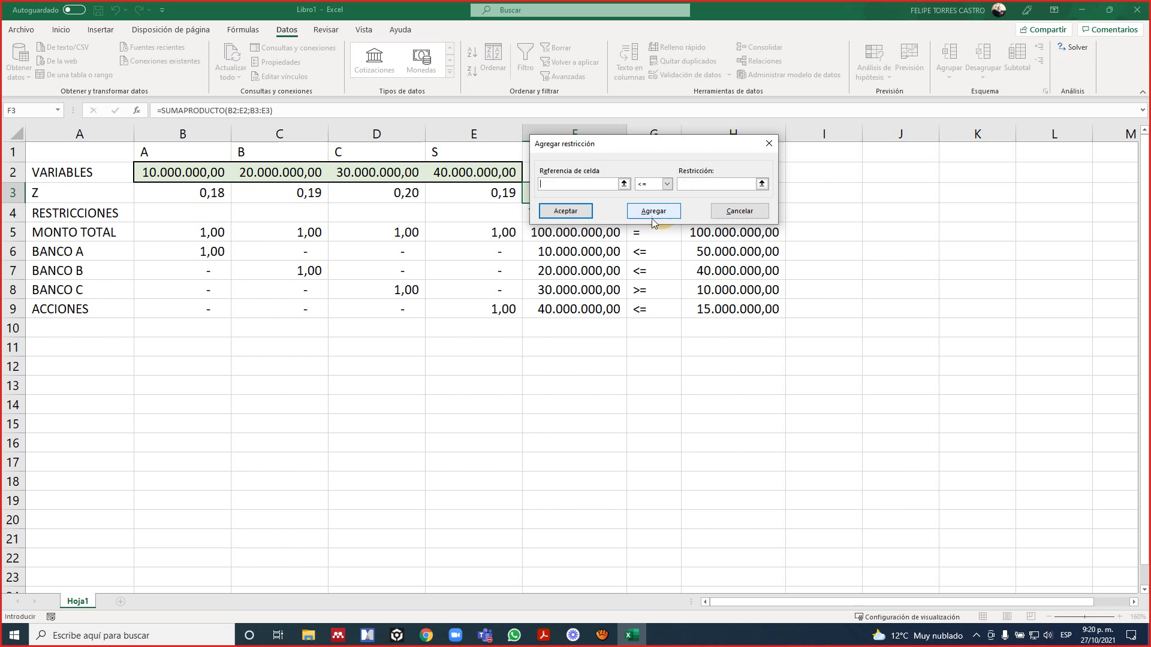
Add a Solver constraint limiting the ACCIONES total in F9 to at most (<=) its LD limit in H9.
click(599, 309)
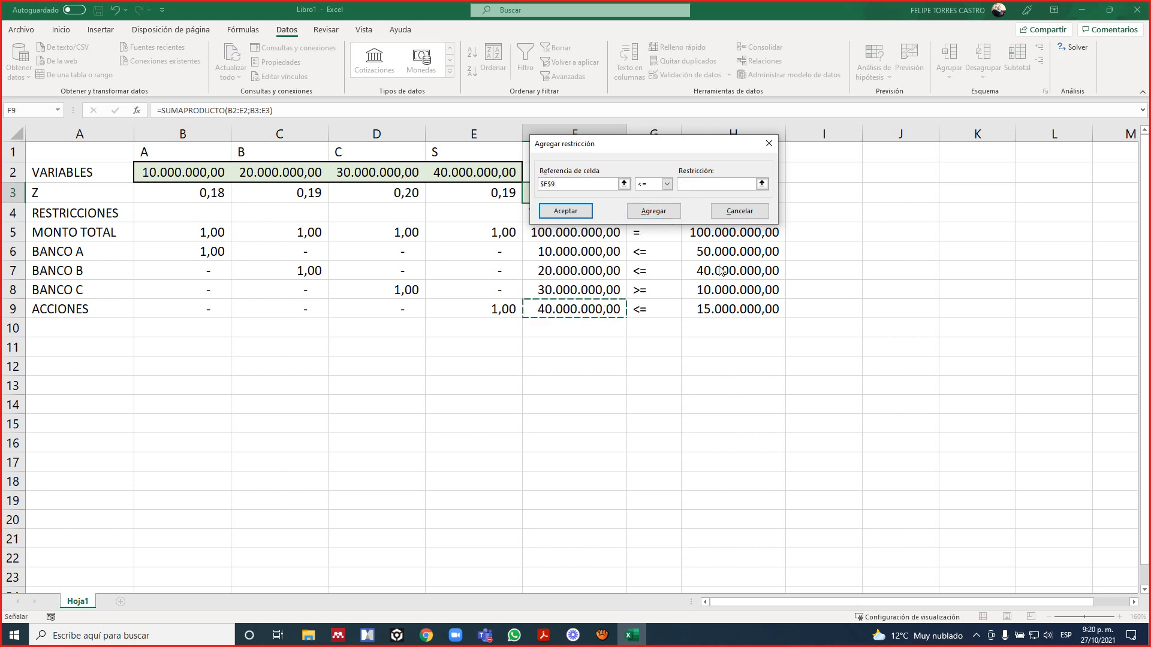
click(743, 191)
click(735, 309)
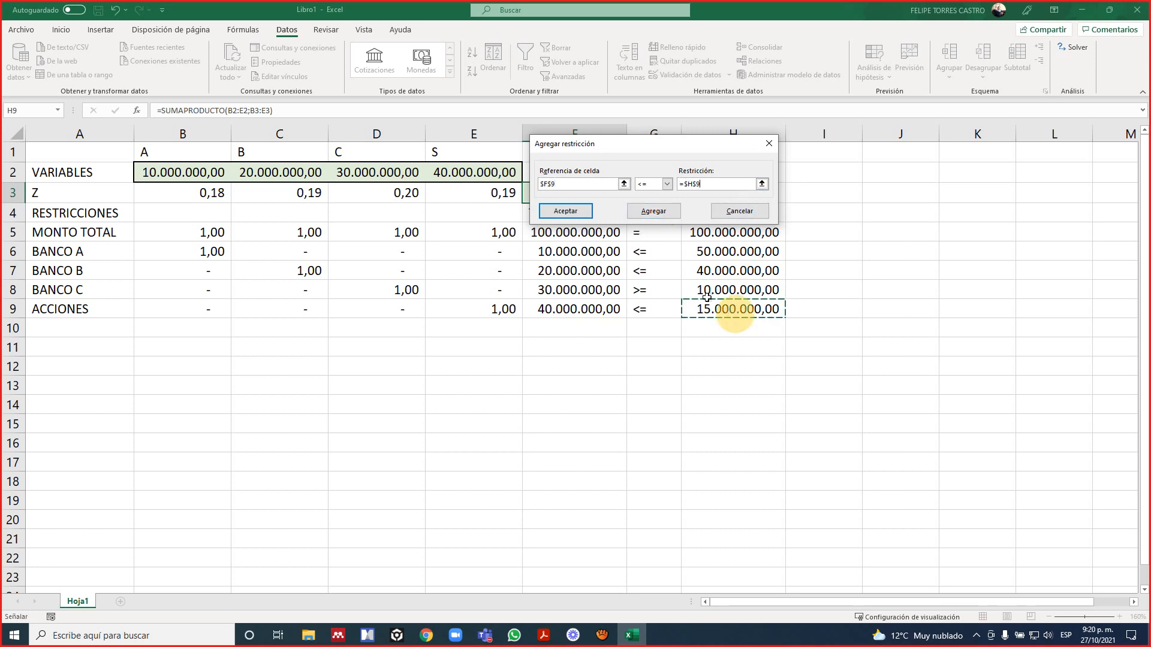
click(659, 215)
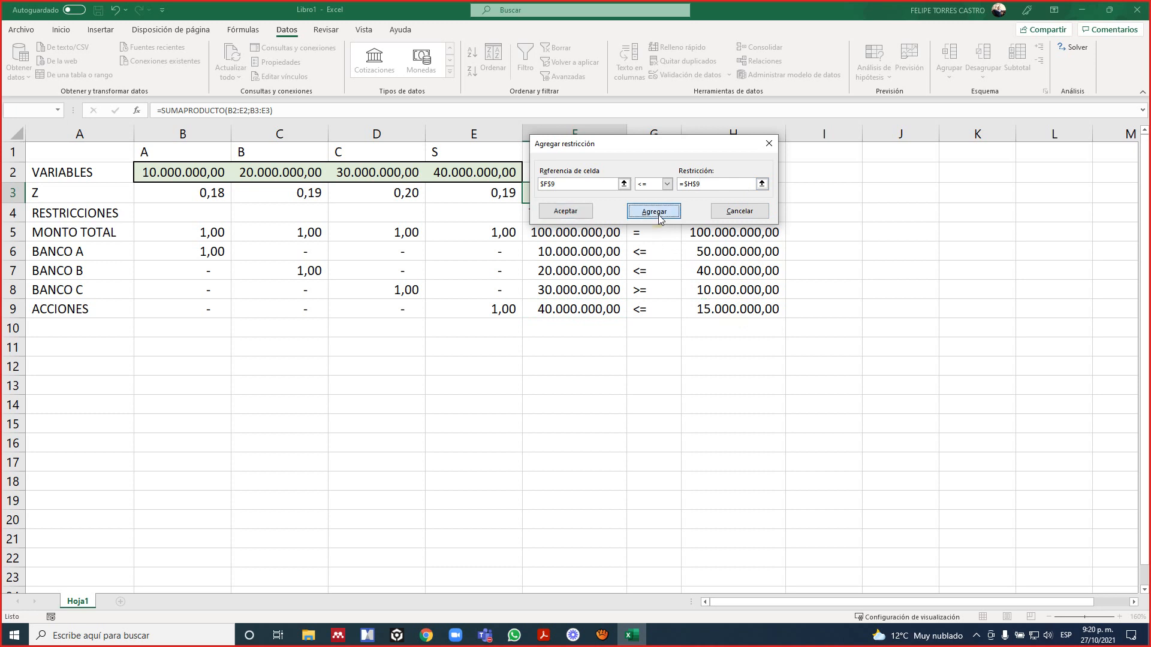
Add an extra constraint F10 <= H10 on the empty row, return to the Solver parameters and delete that constraint.
click(598, 327)
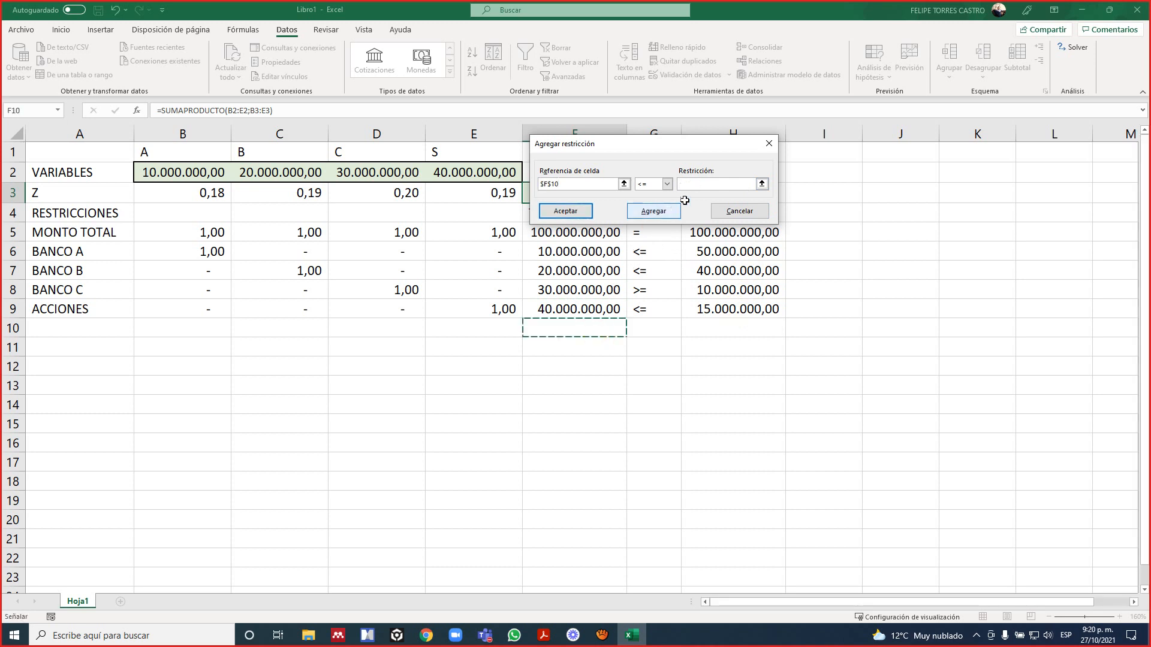
click(699, 188)
click(710, 328)
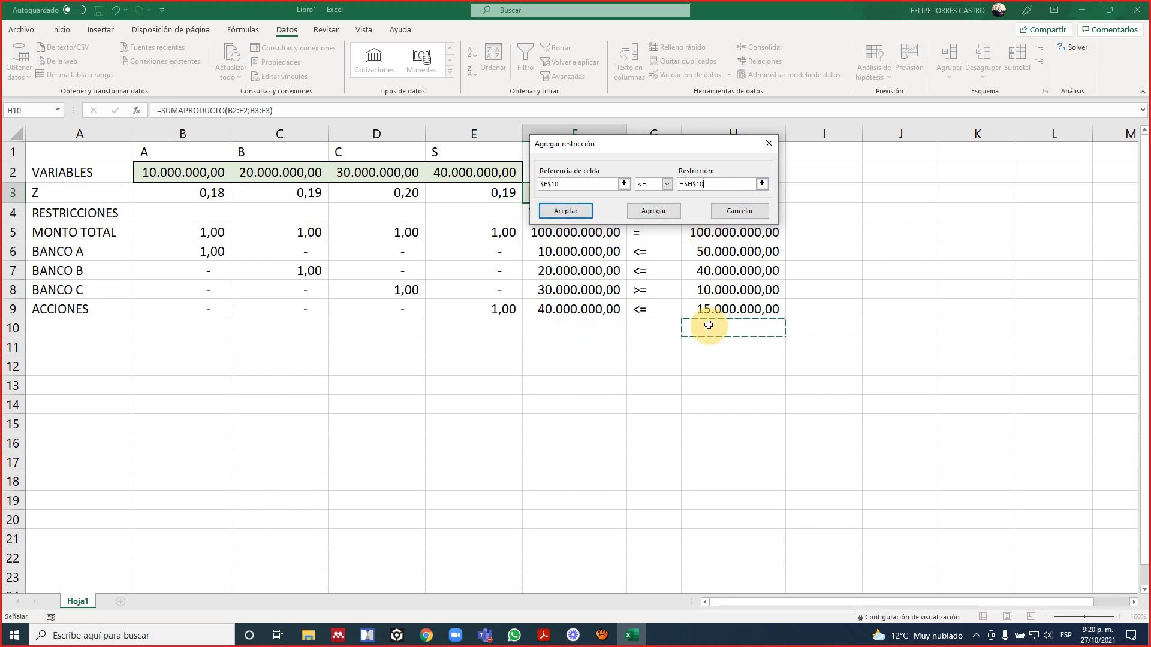
click(574, 214)
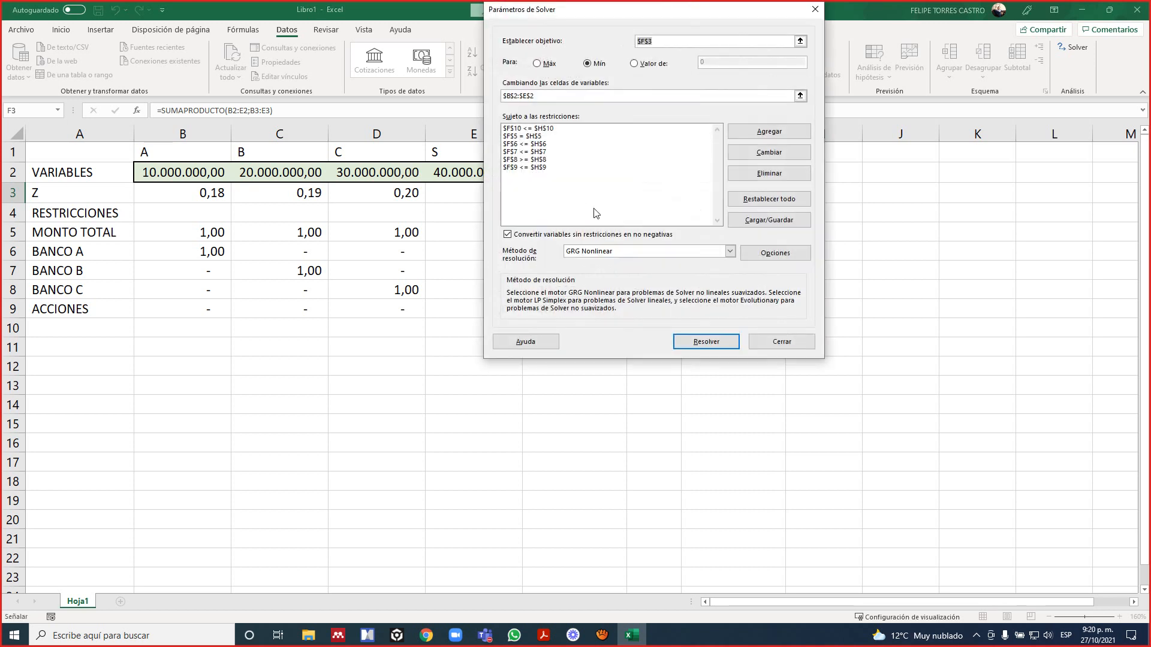
click(554, 130)
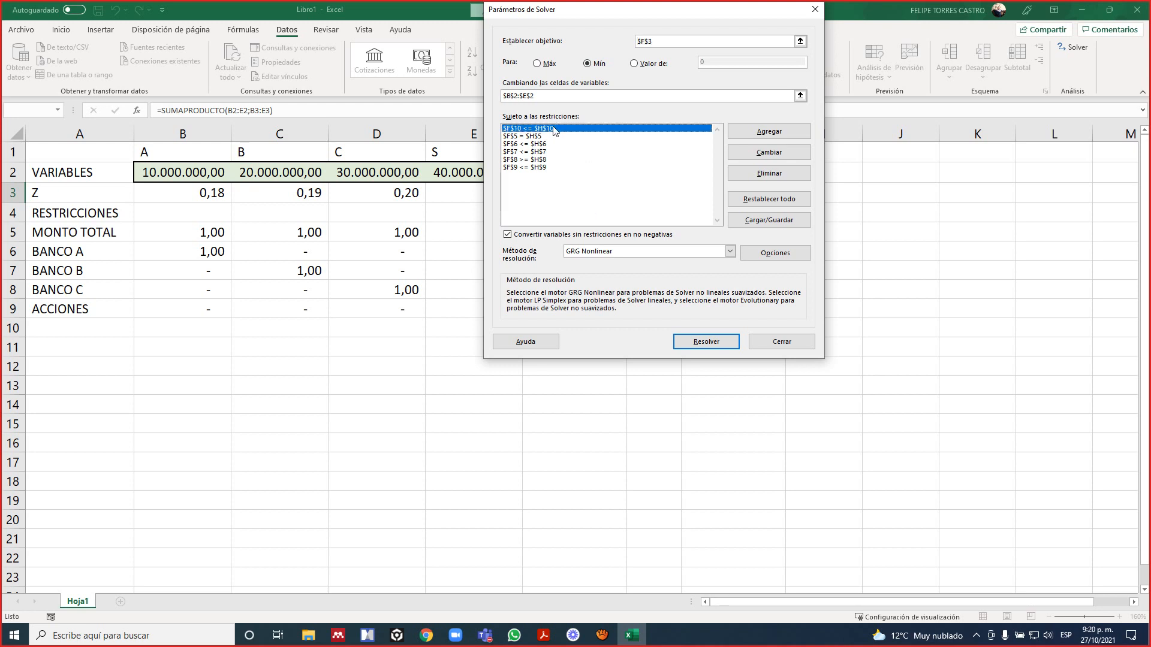
click(742, 173)
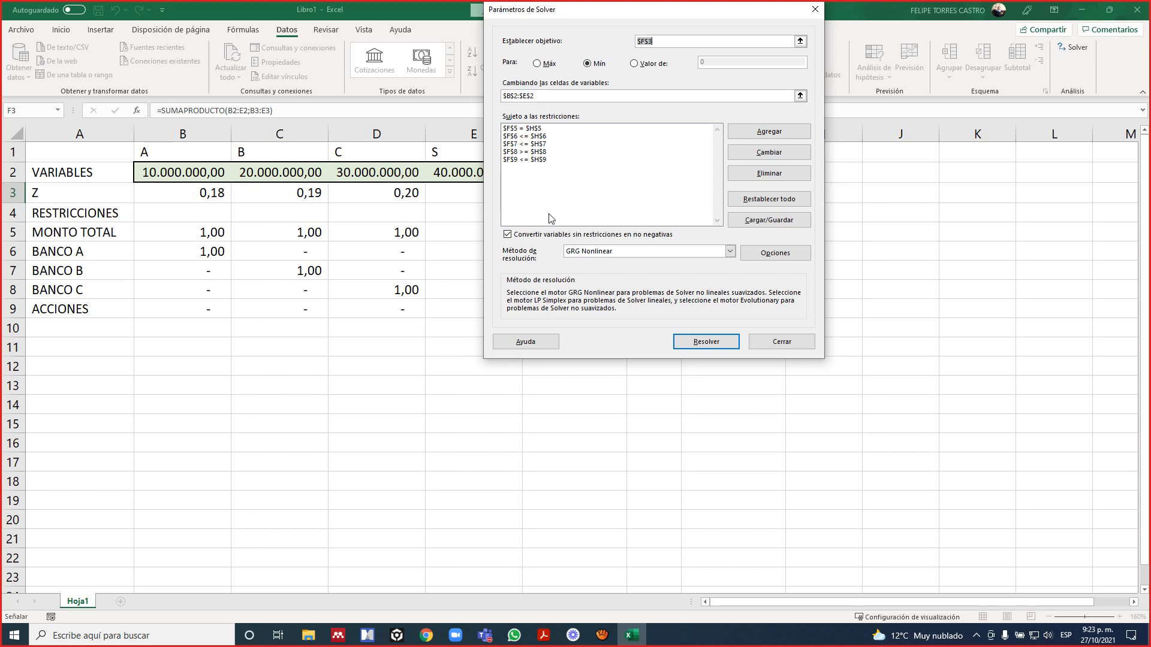
Switch the option that makes unconstrained variables non-negative off and back on.
click(509, 236)
click(508, 236)
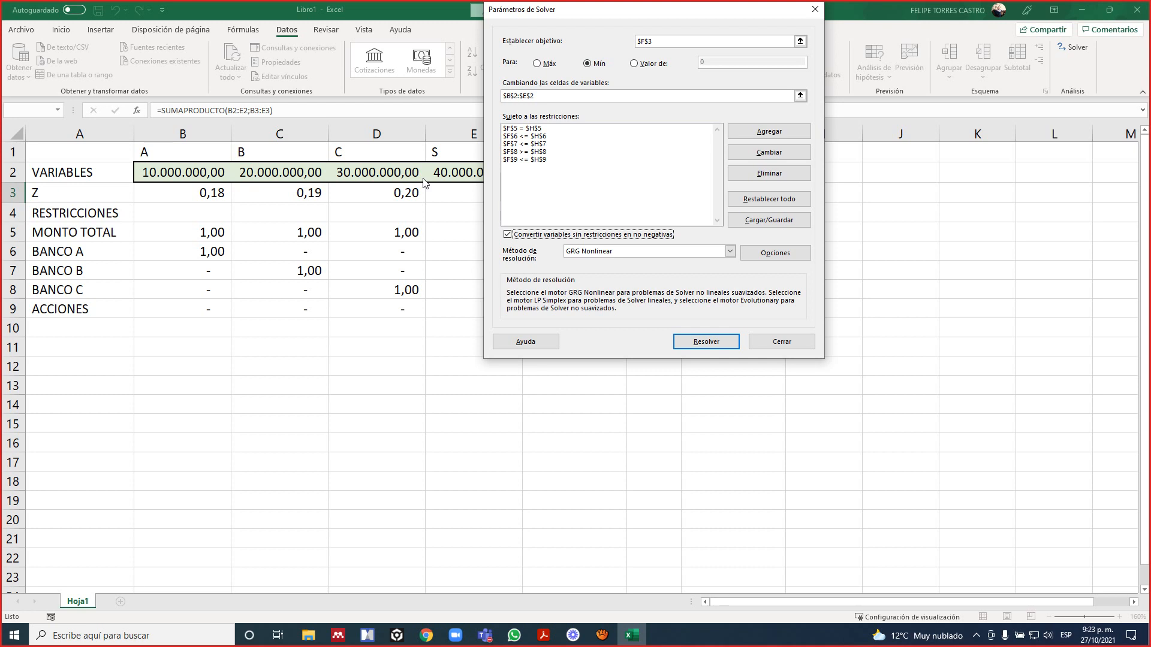
click(507, 234)
click(531, 237)
Set the Solver's solving method to Simplex LP.
click(618, 252)
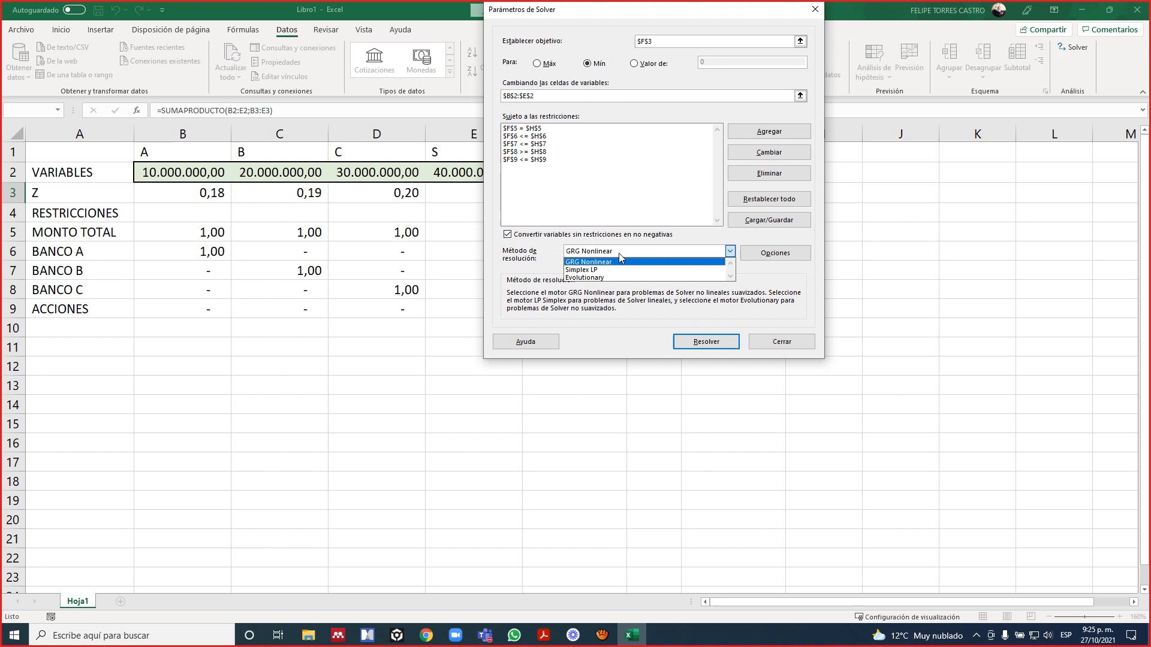
click(595, 277)
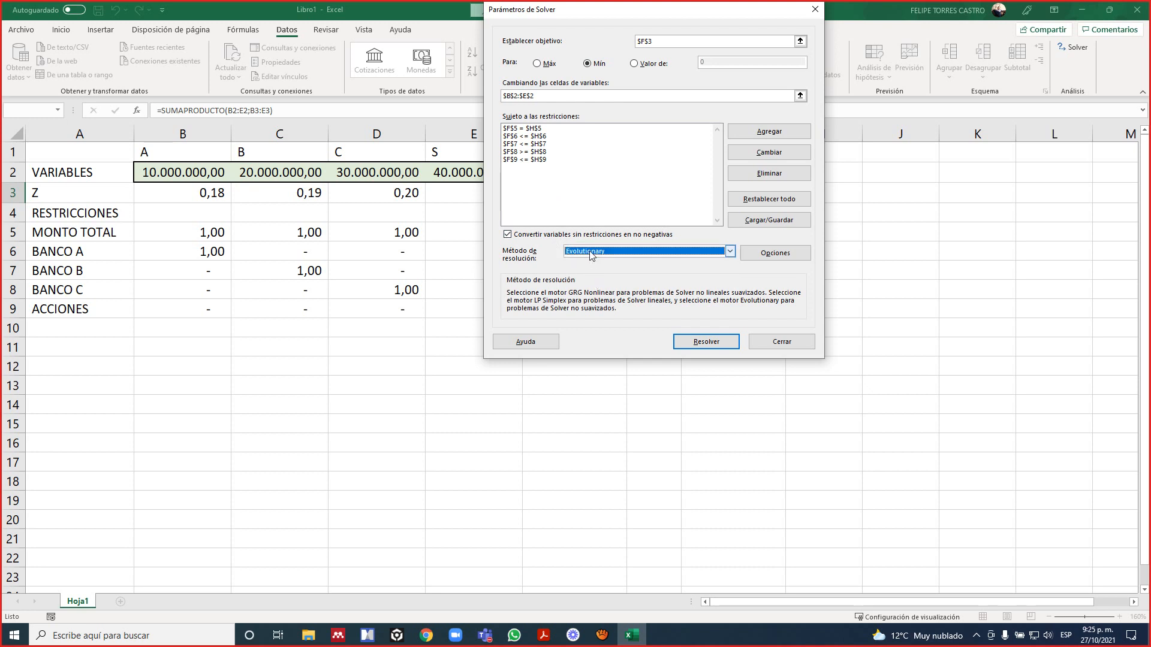
click(591, 258)
click(591, 264)
click(730, 251)
click(636, 271)
Solve the model, keep the Solver solution, and inspect the values of variables A, B and C in row 2.
click(705, 342)
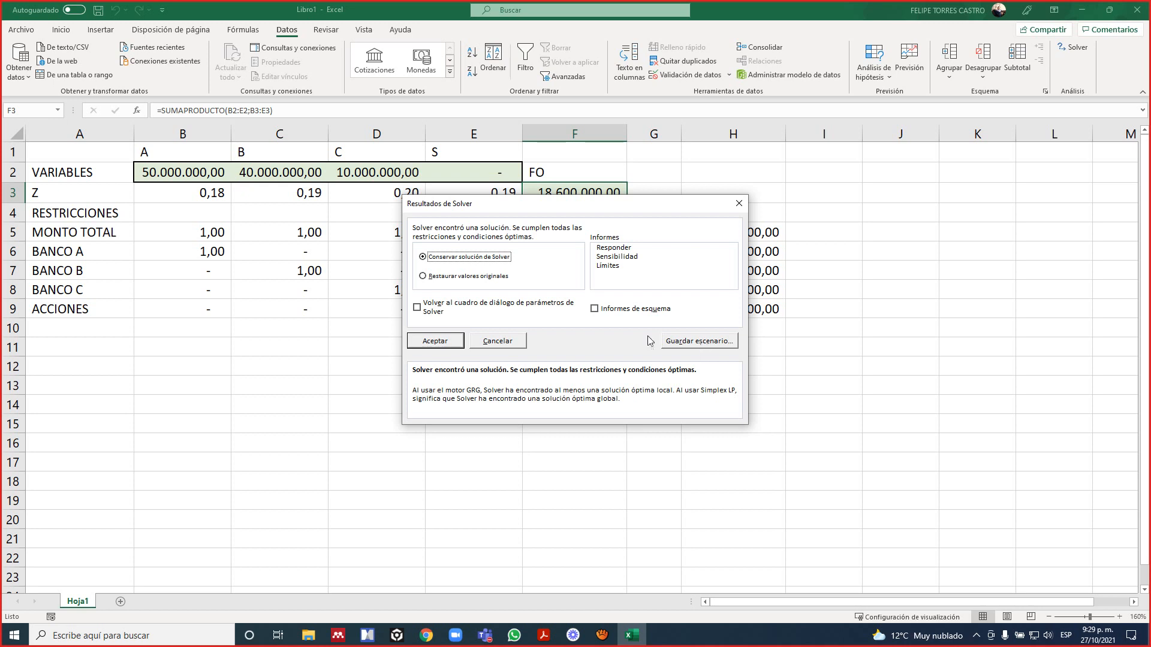
click(448, 345)
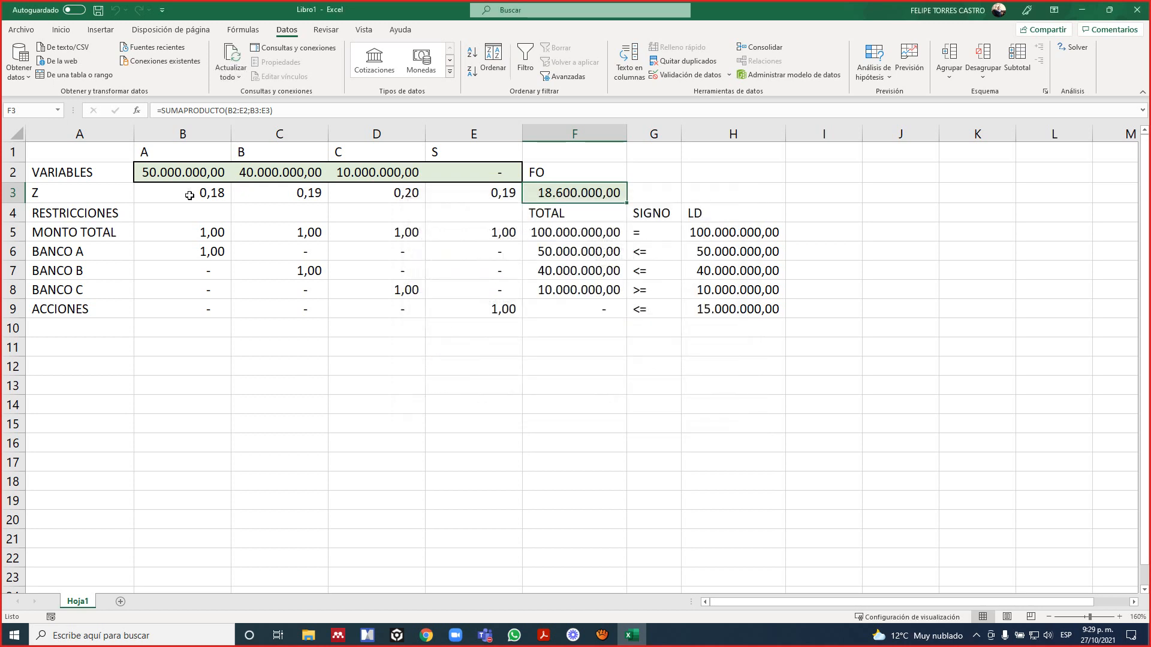
click(205, 172)
click(282, 171)
click(388, 171)
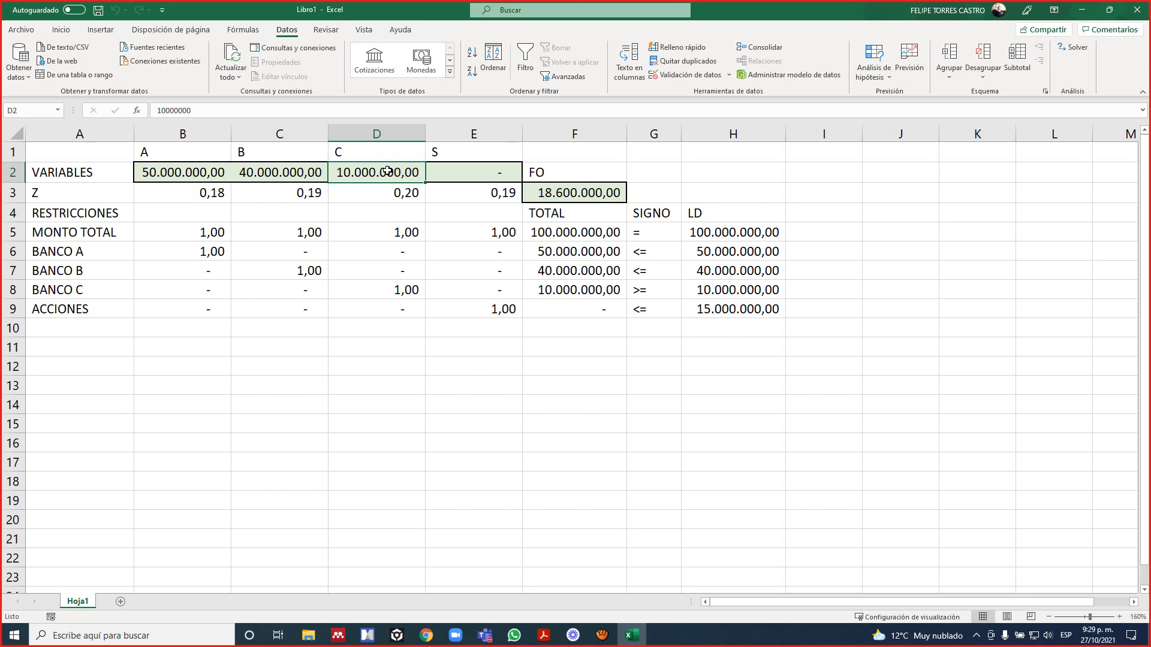
Try an alternative allocation by setting variable B in C2 to 25000000 and variable S in E2 to 15.000.000.
key(Right)
key(Left)
key(Left)
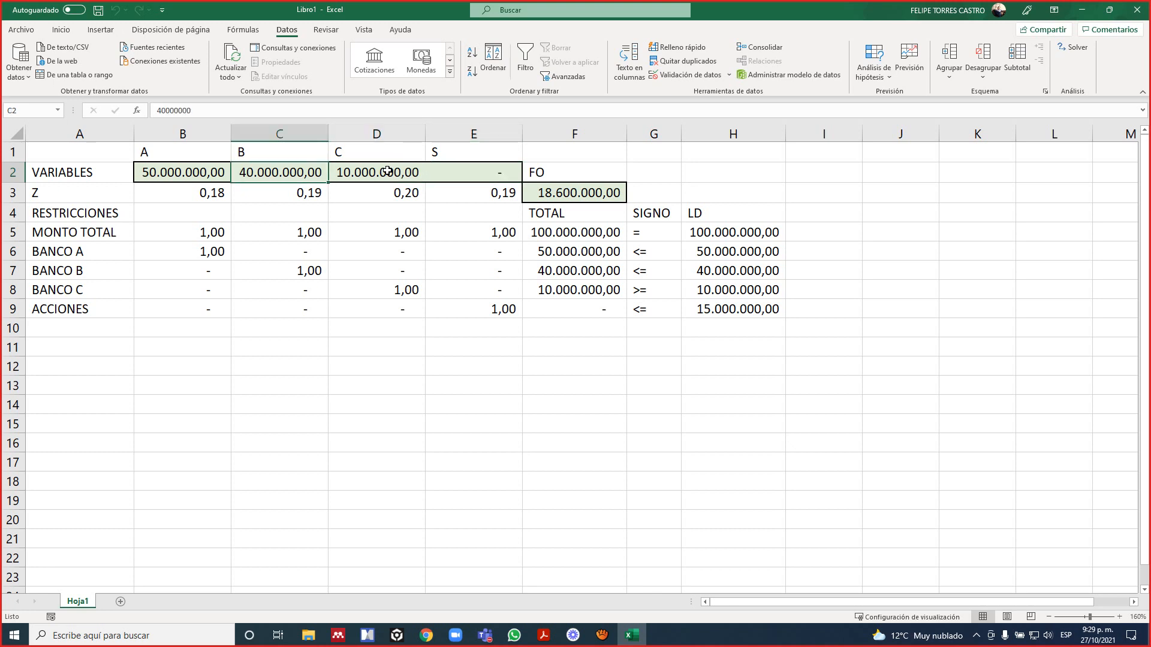
text(25000000)
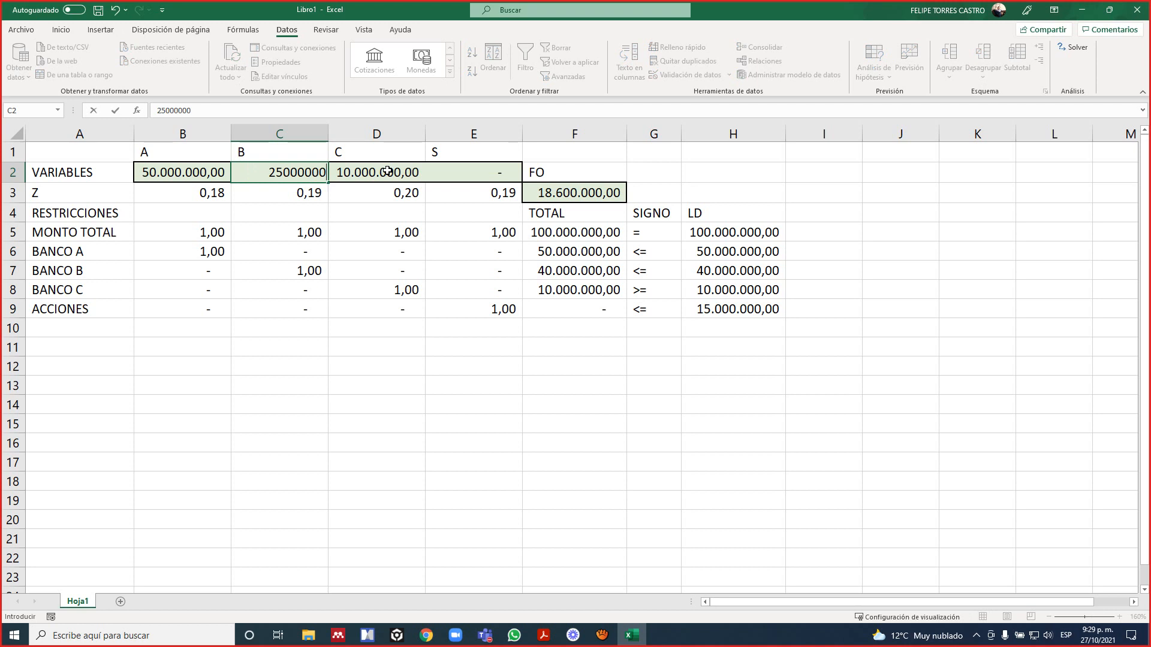
key(Right)
key(Right)
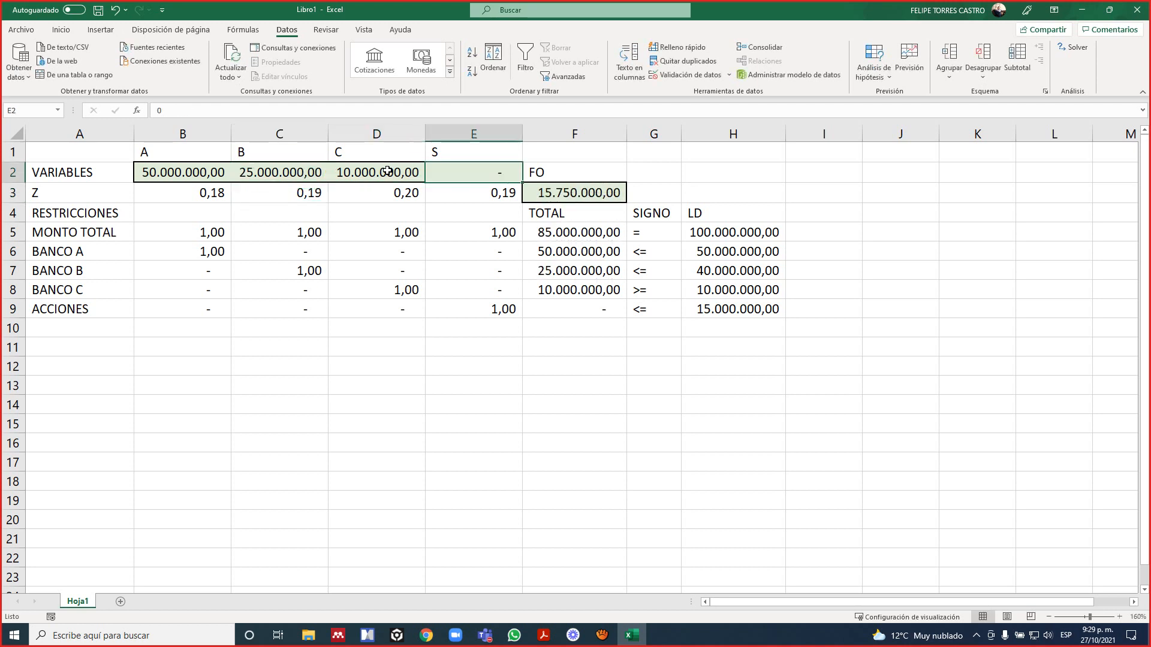
text(15)
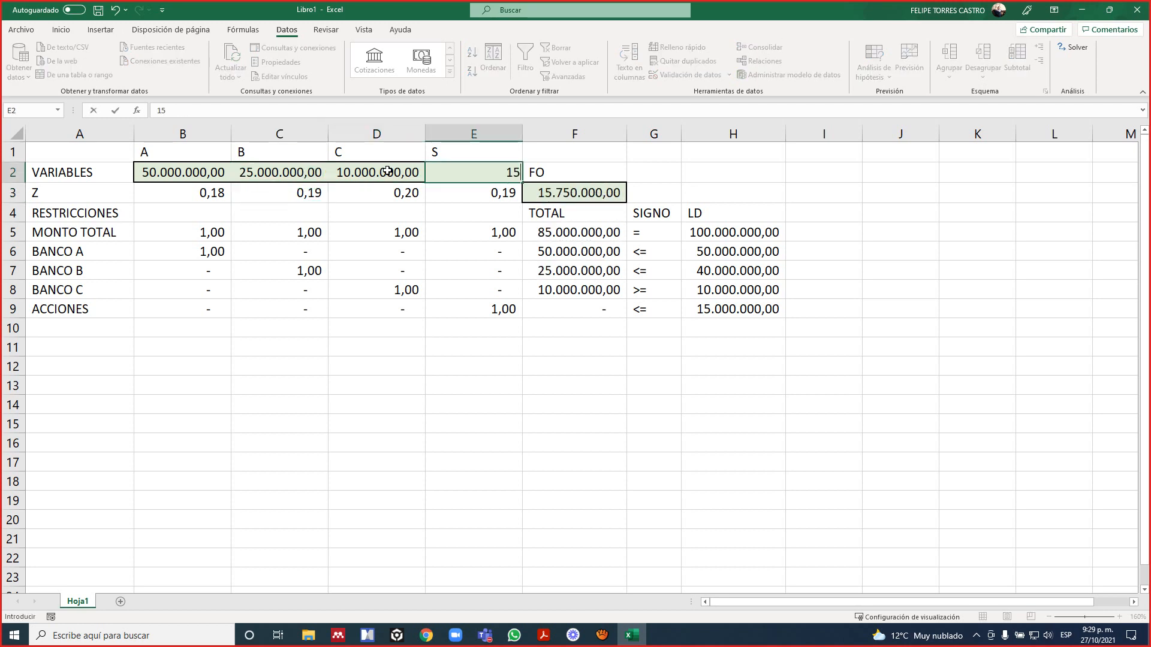
text(.000.000000)
key(Return)
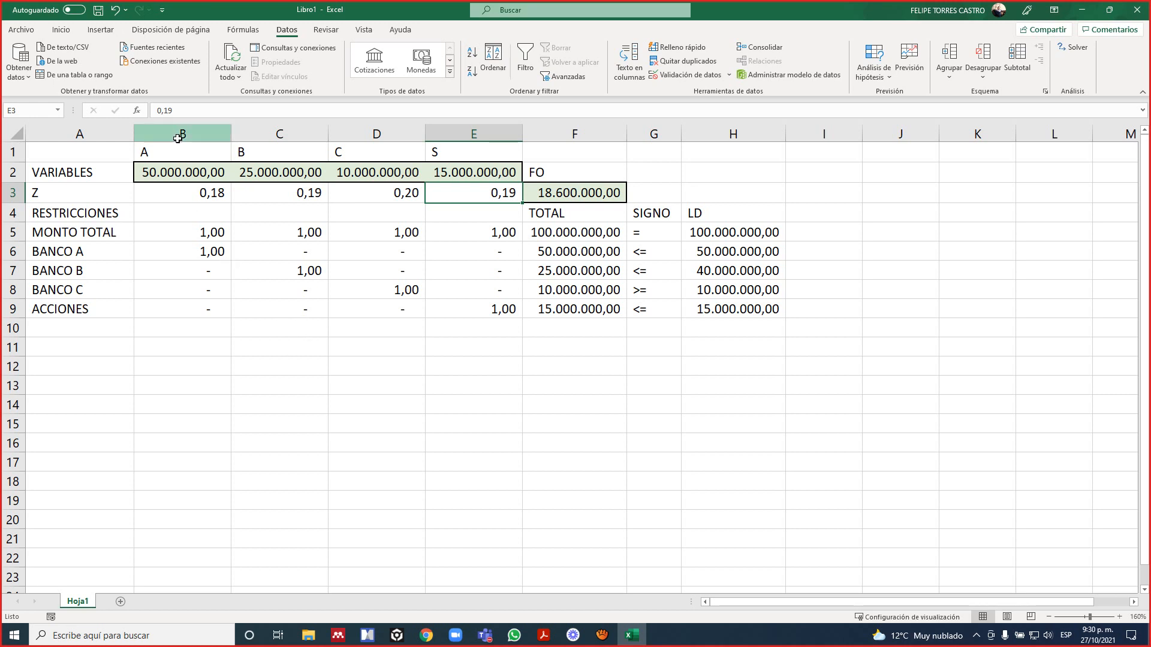
Compare the columns of variables B and S in the alternative allocation.
click(193, 149)
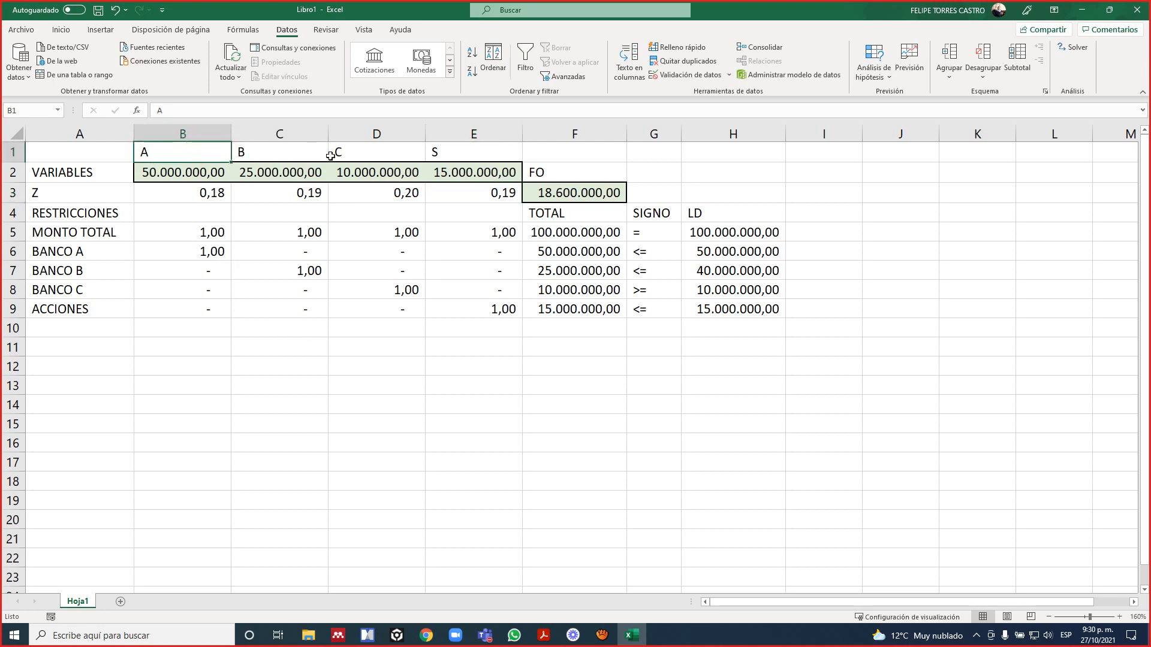
click(279, 133)
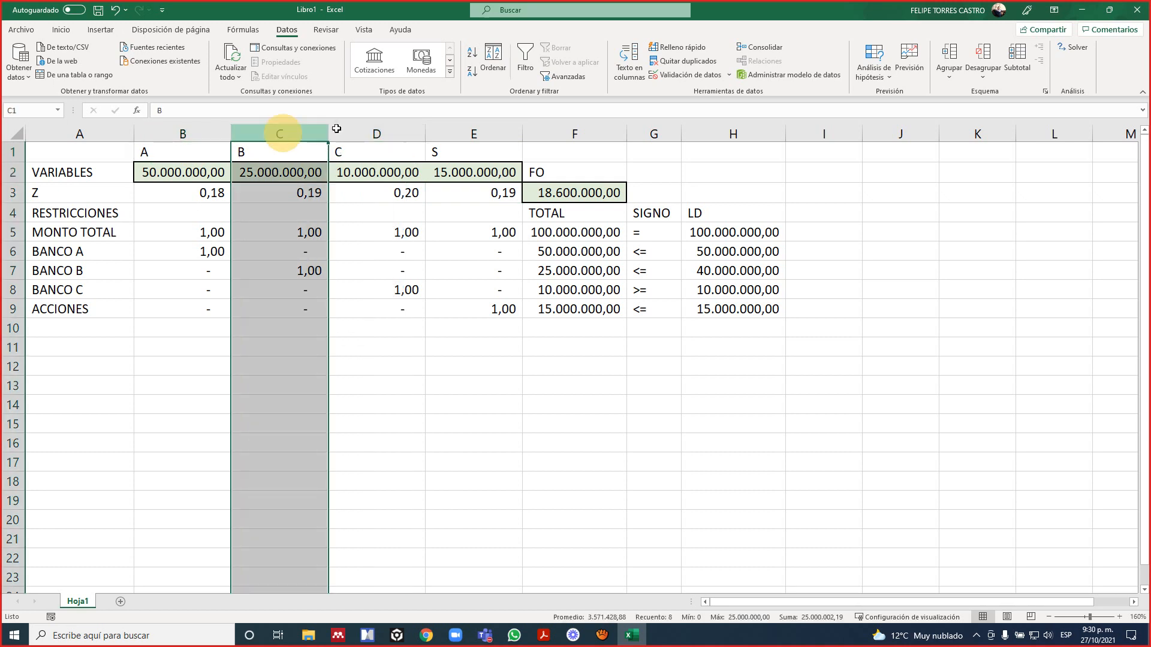
click(472, 130)
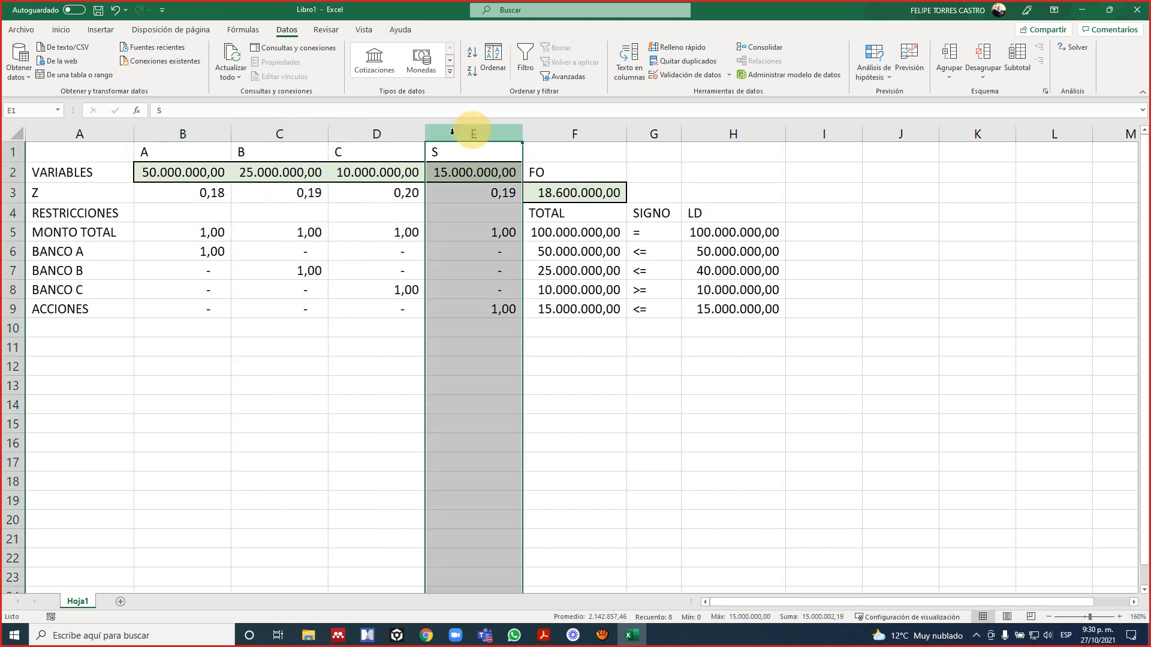
click(294, 133)
click(461, 132)
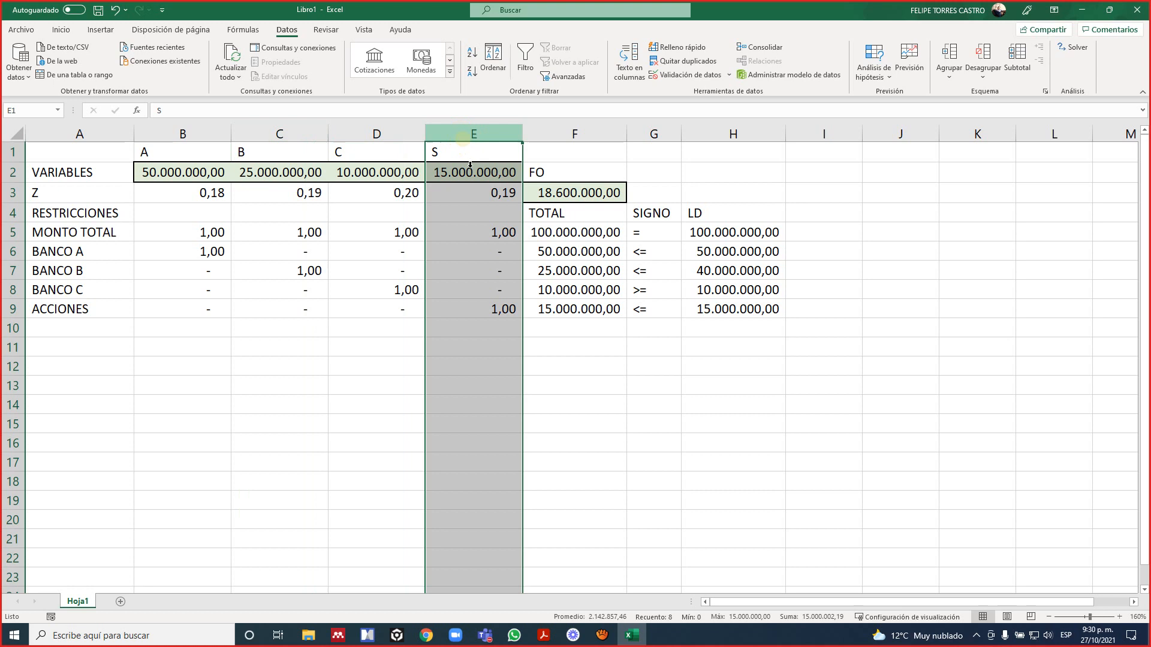
click(318, 178)
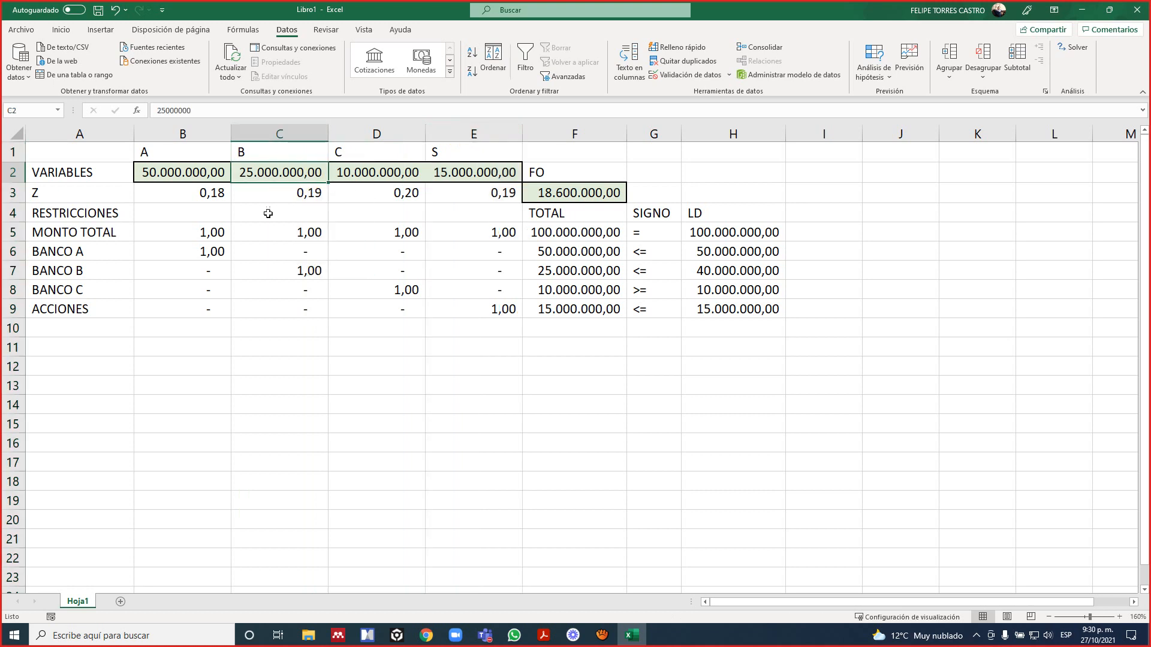
Inspect the amounts of variables A and C in row 2 and the cost coefficient of variable C in row 3.
click(189, 179)
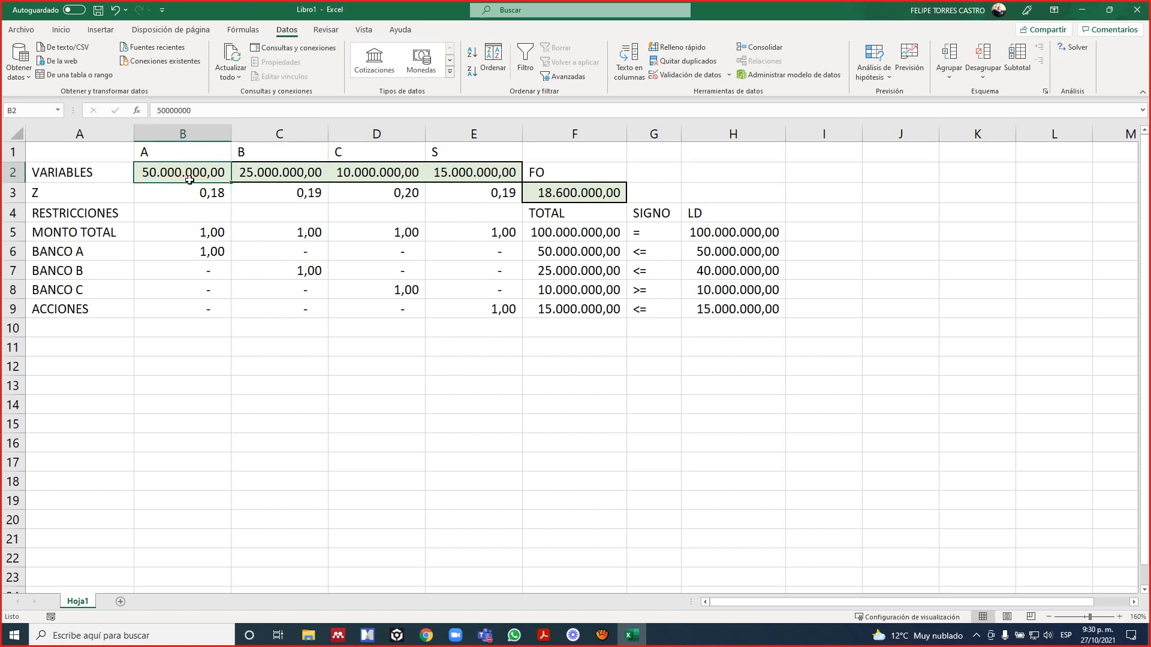
click(389, 175)
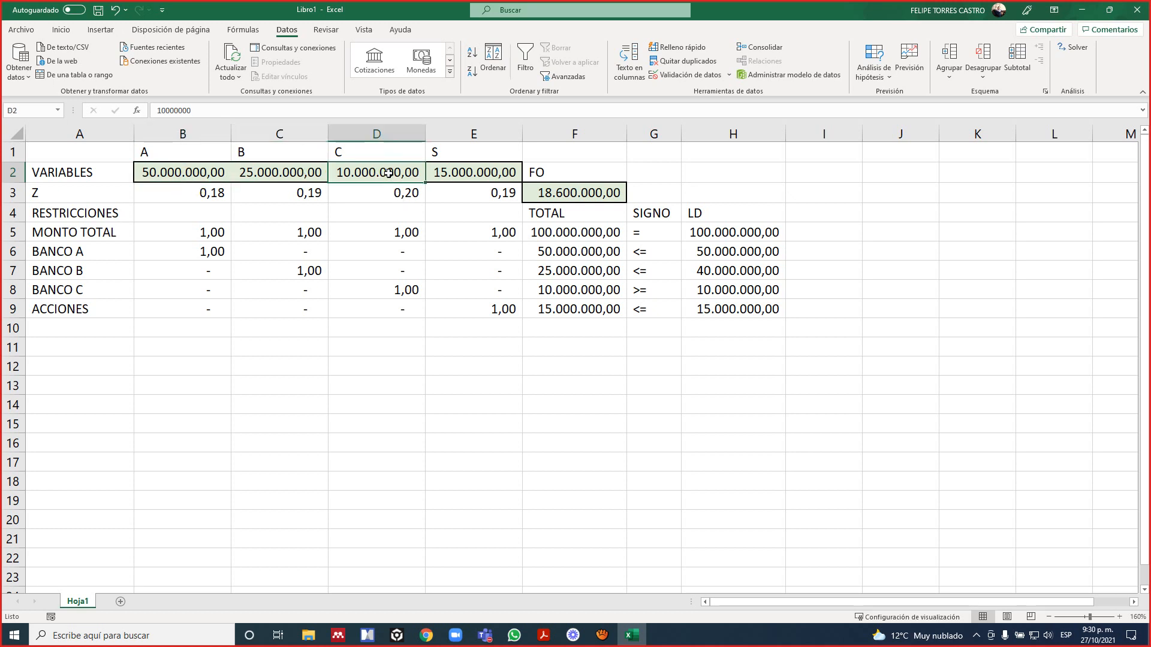
click(389, 190)
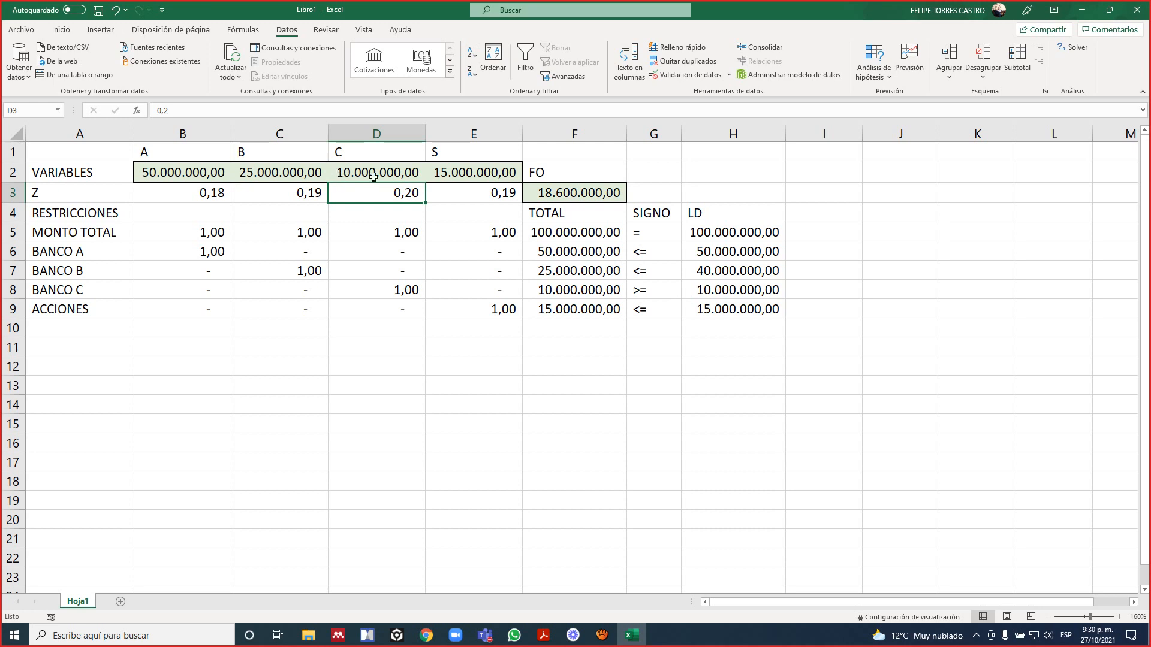
click(374, 176)
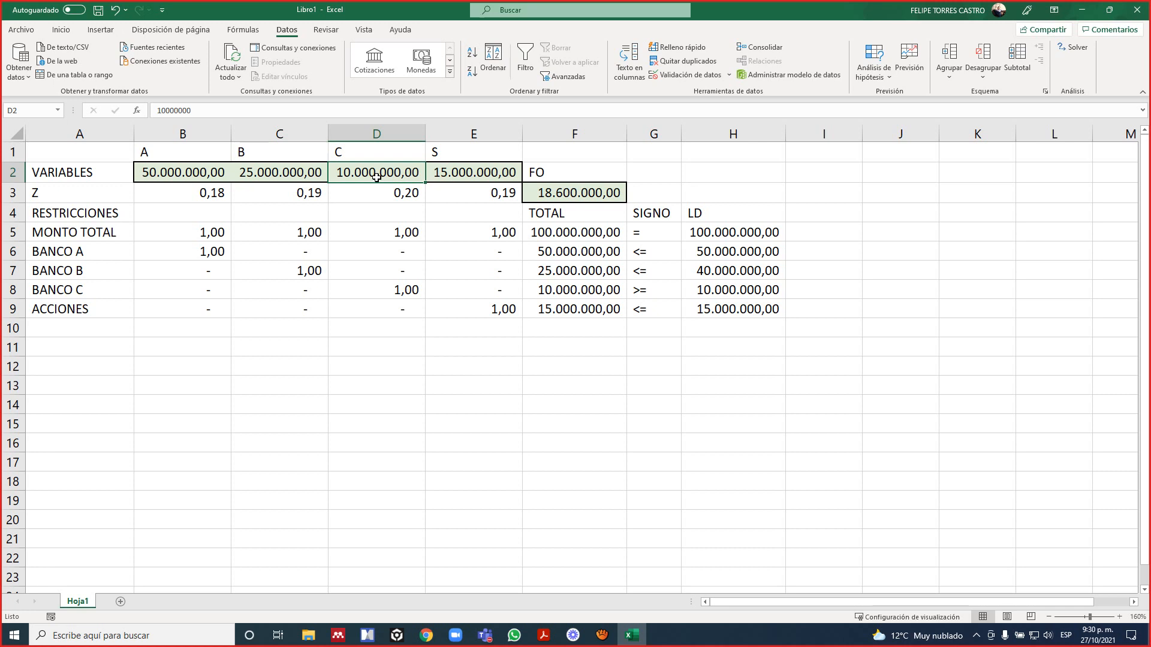
Try another allocation by setting variable B in C2 to 20000000 and variable S in E2 to 20.000.000.
key(Left)
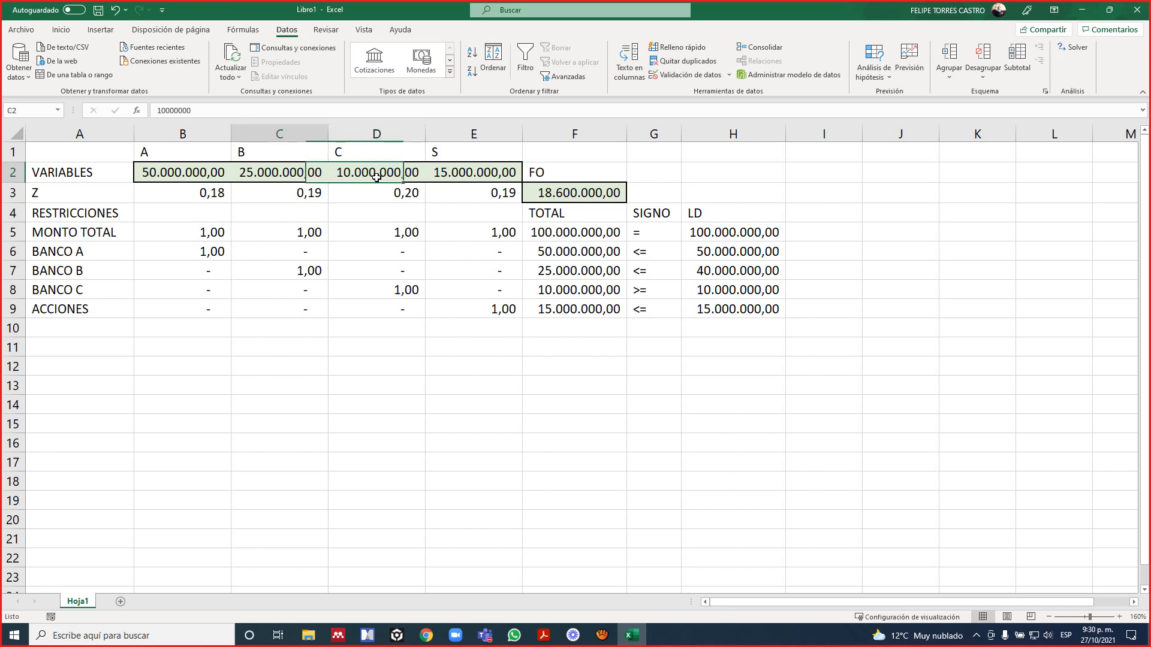
text(20000000)
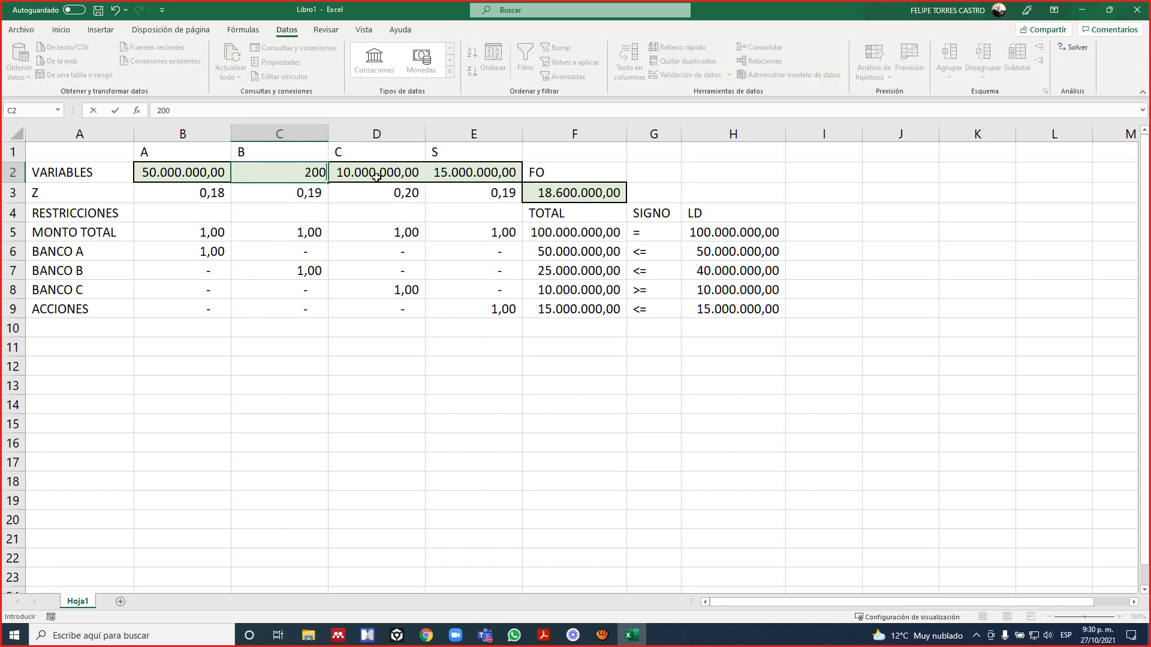
key(Return)
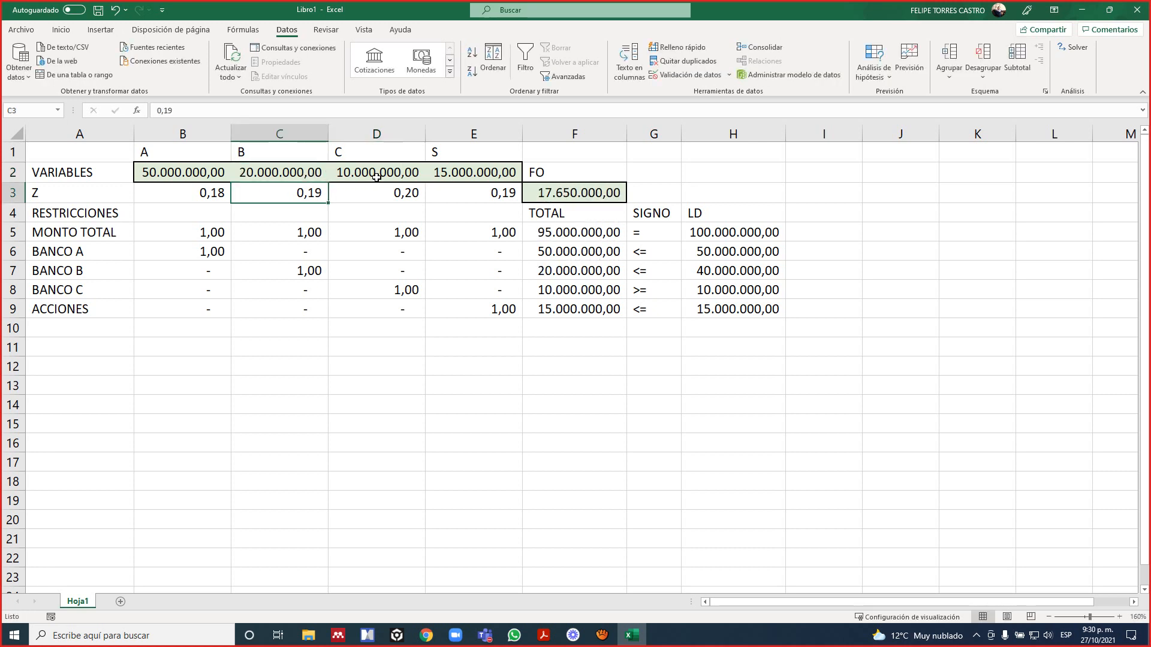
key(Up)
key(Right)
key(Right)
text(20.000.000)
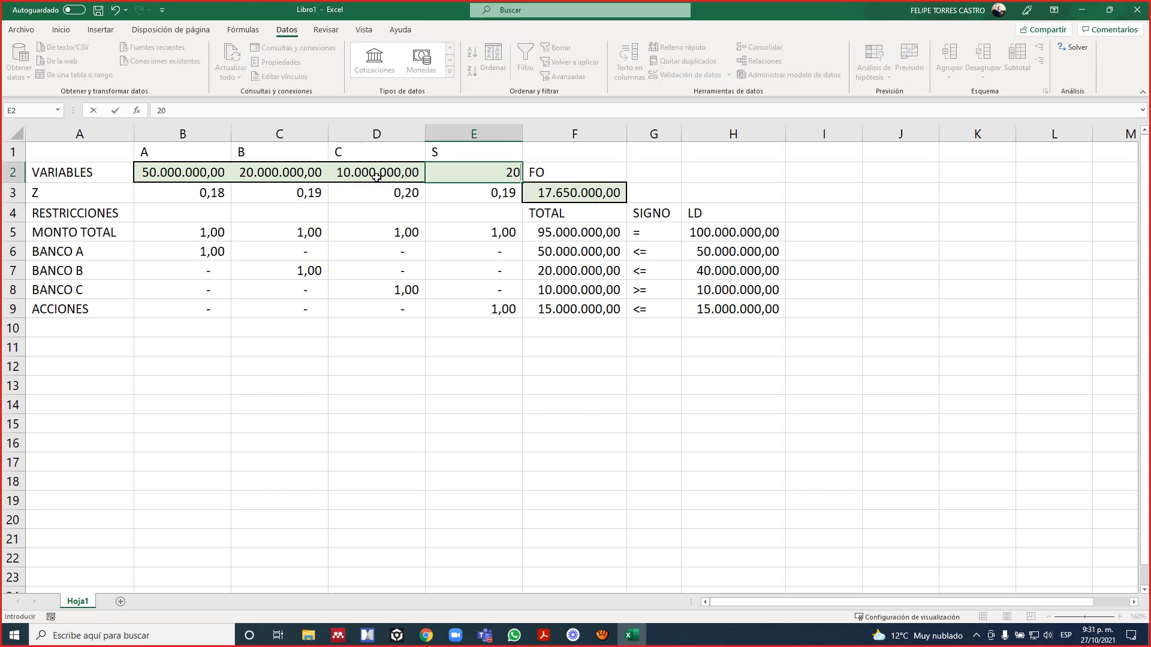
key(Return)
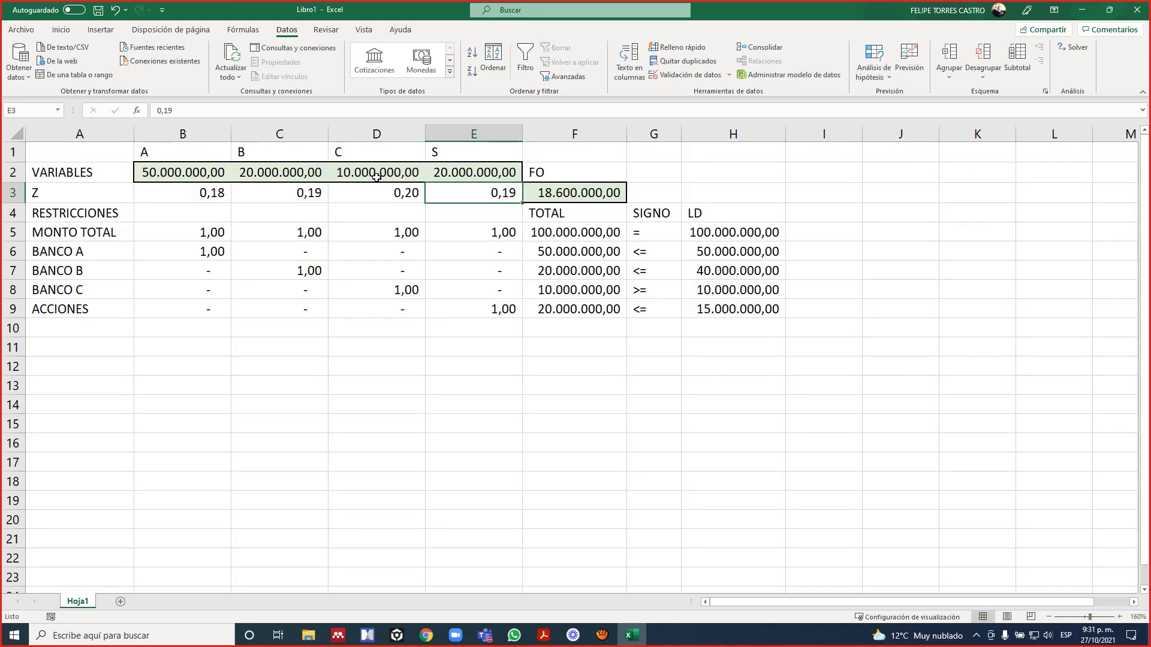
Examine the objective function formula in F3 against the variable values in B2:E2.
click(562, 194)
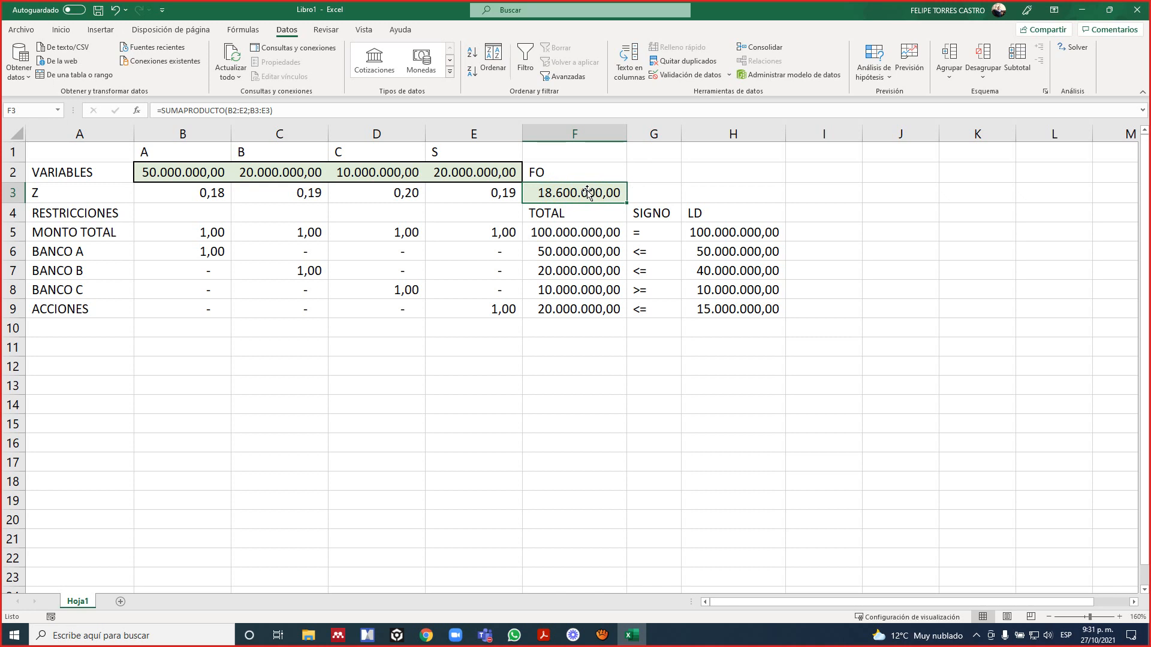
click(585, 177)
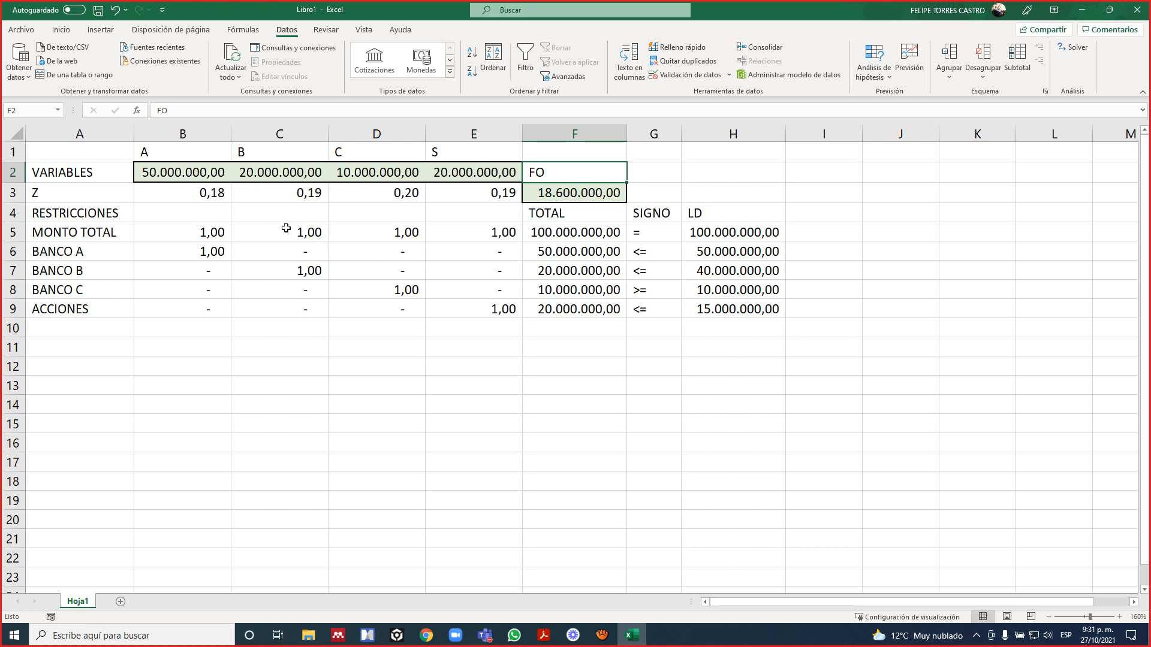
drag(192, 177, 476, 172)
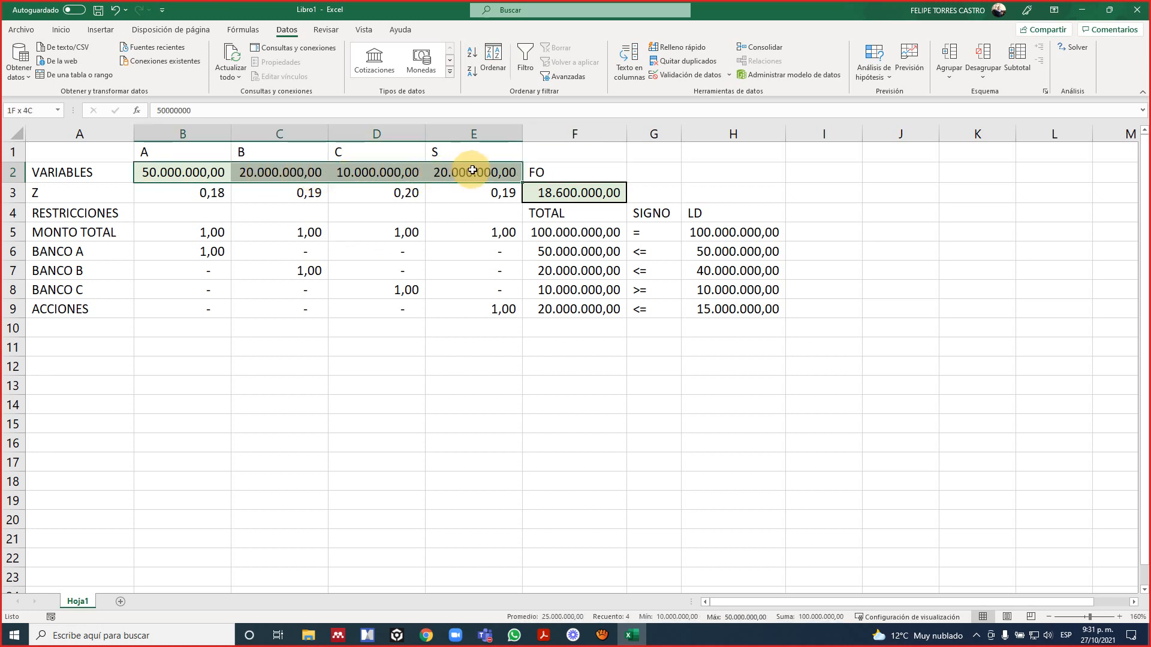
click(587, 193)
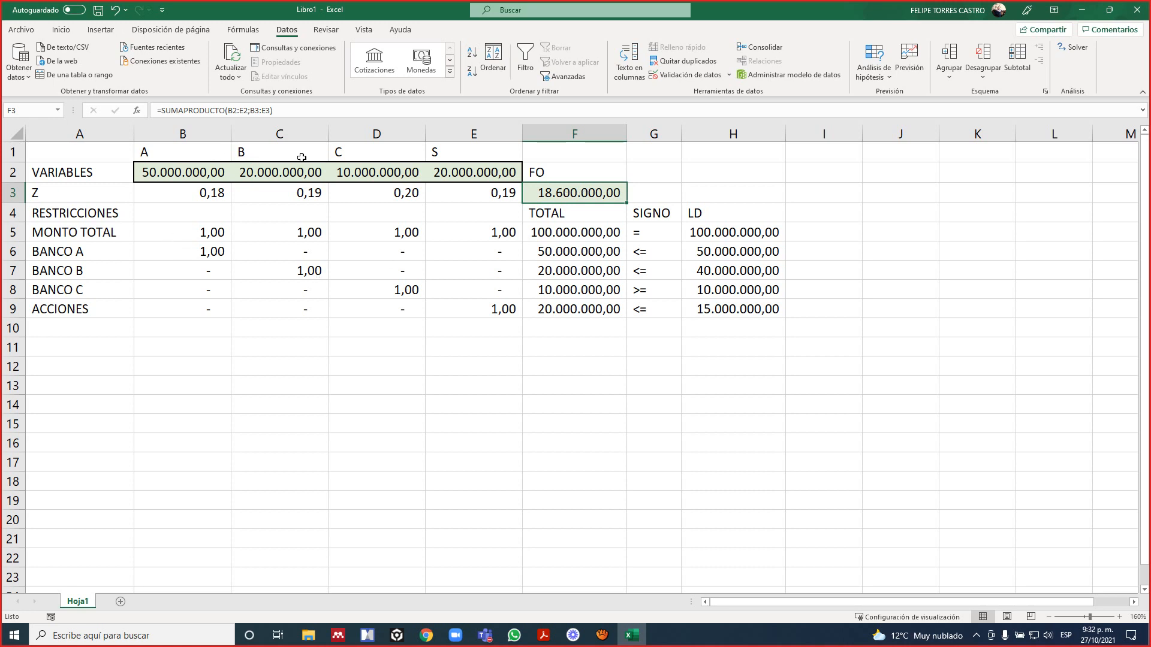
click(484, 171)
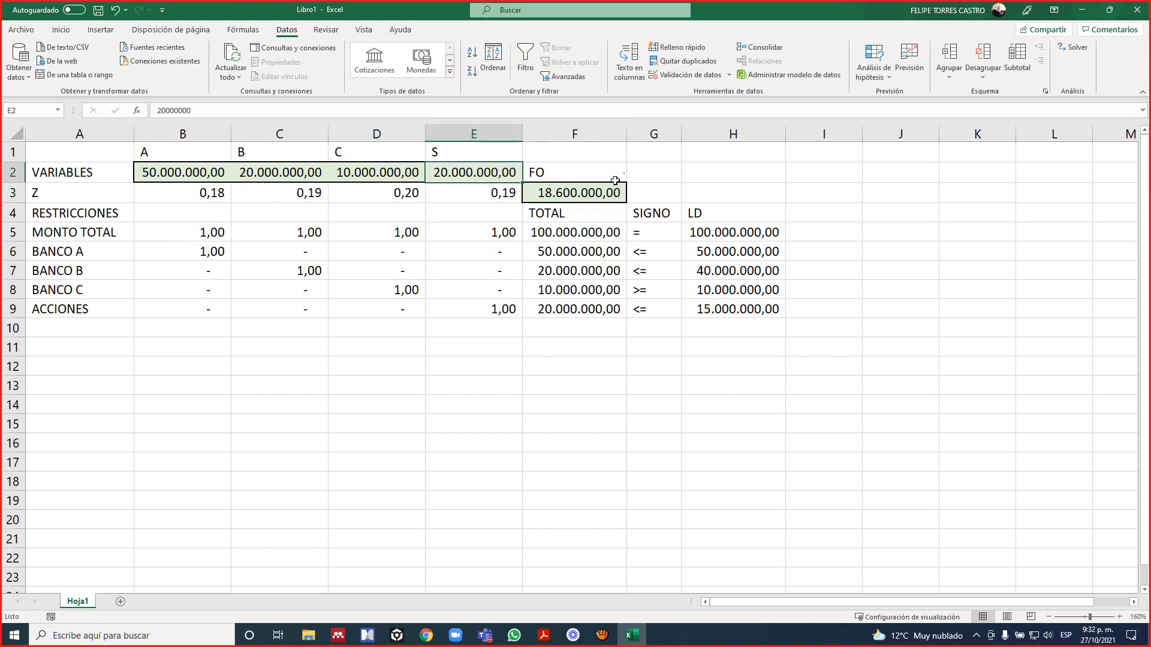
click(597, 193)
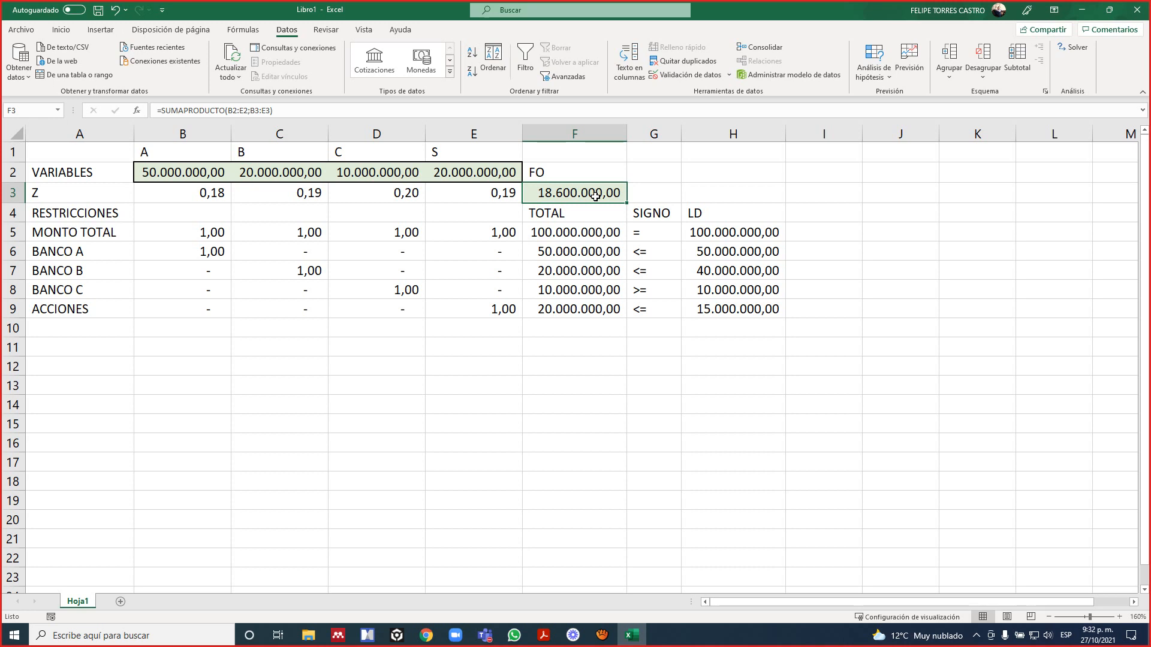
click(145, 172)
click(546, 191)
Switch to the exercise PDF in Adobe Acrobat Reader and show the Ejercicio 2 statement on page 7.
key(alt+Tab)
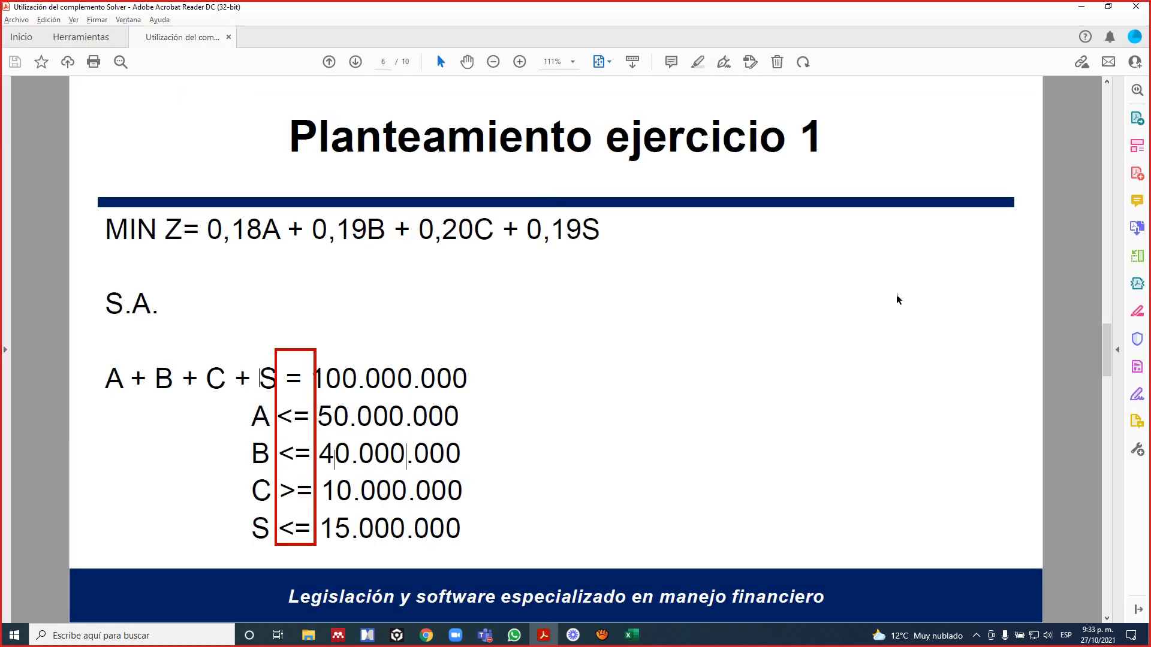
click(898, 297)
scroll(897, 299, down, 2)
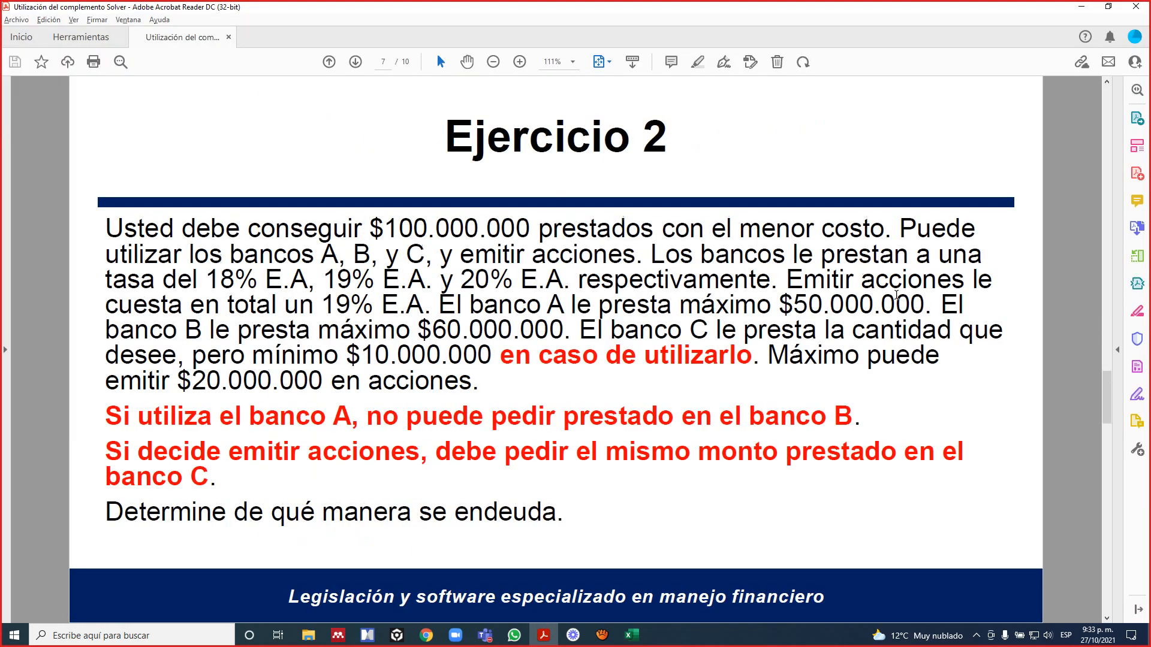
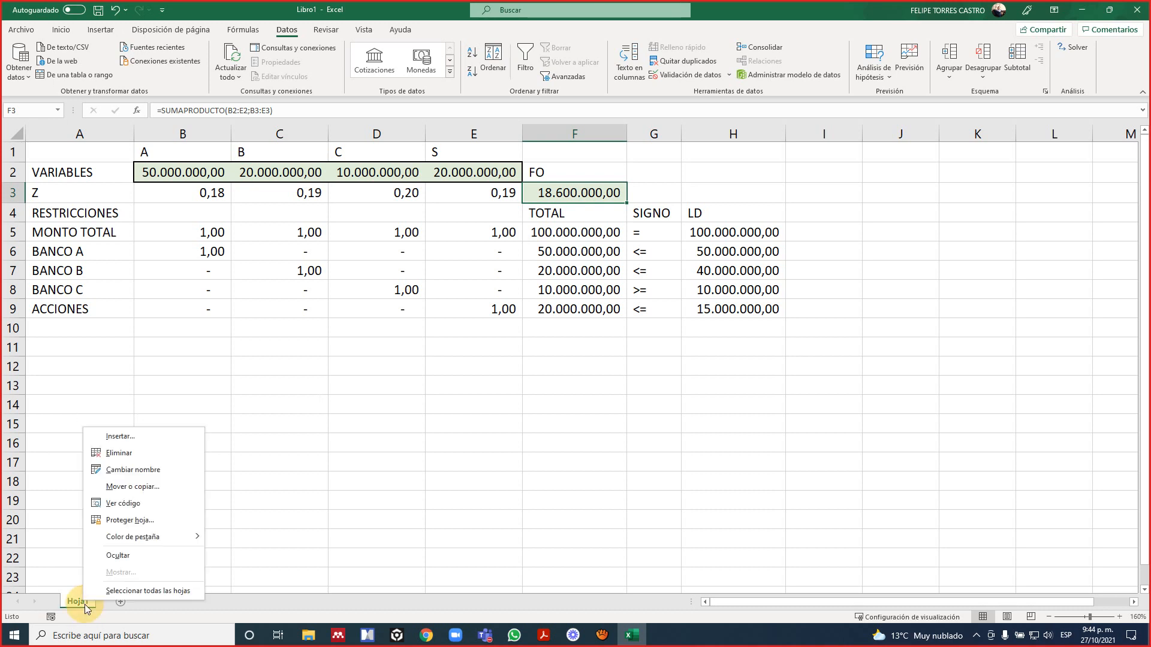
Duplicate sheet Hoja1 within the same workbook and place the copy at the end.
click(151, 489)
click(97, 549)
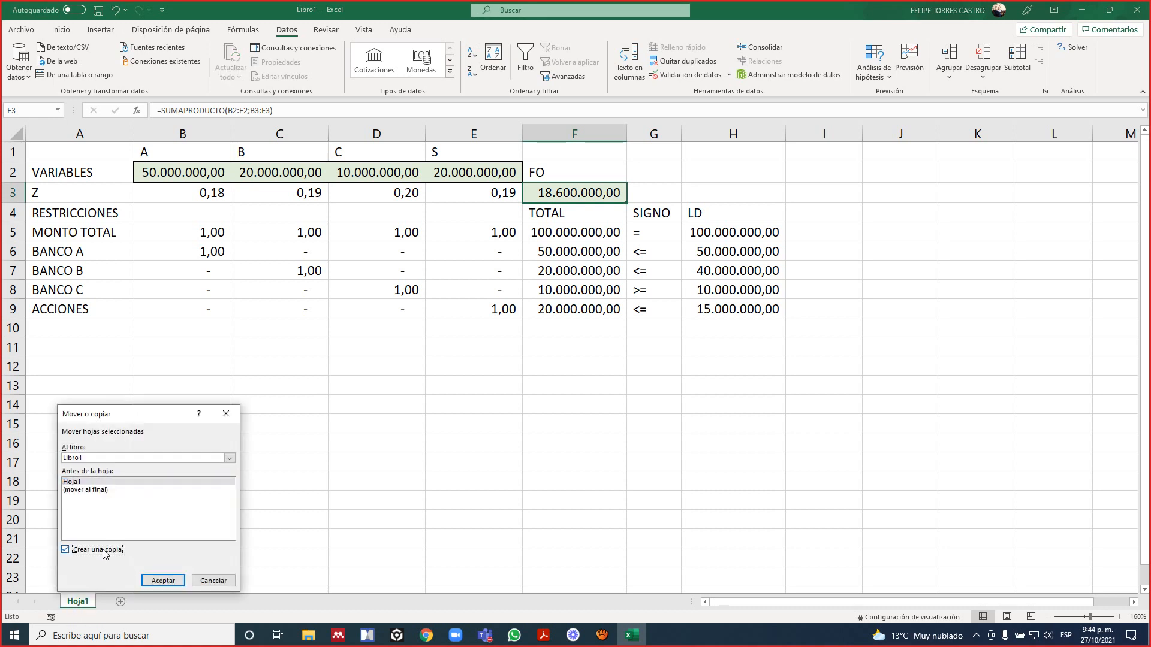
click(83, 490)
click(162, 583)
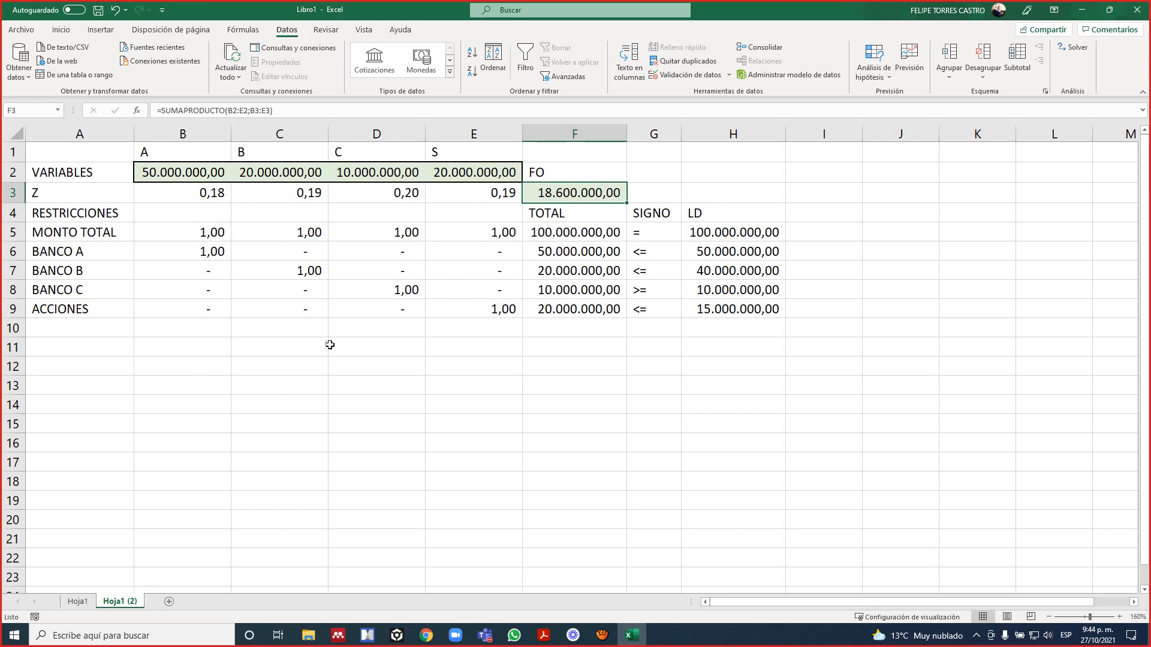
Insert two empty columns before the TOTAL column F on the copied sheet.
click(492, 299)
click(540, 217)
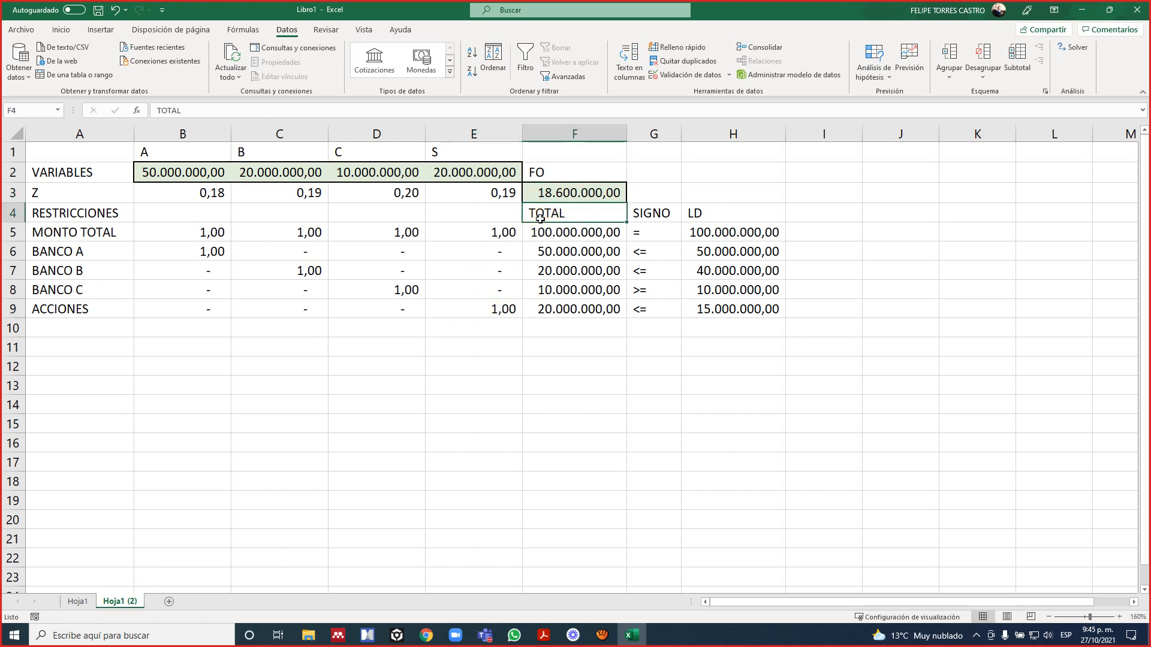
key(alt+i)
key(c)
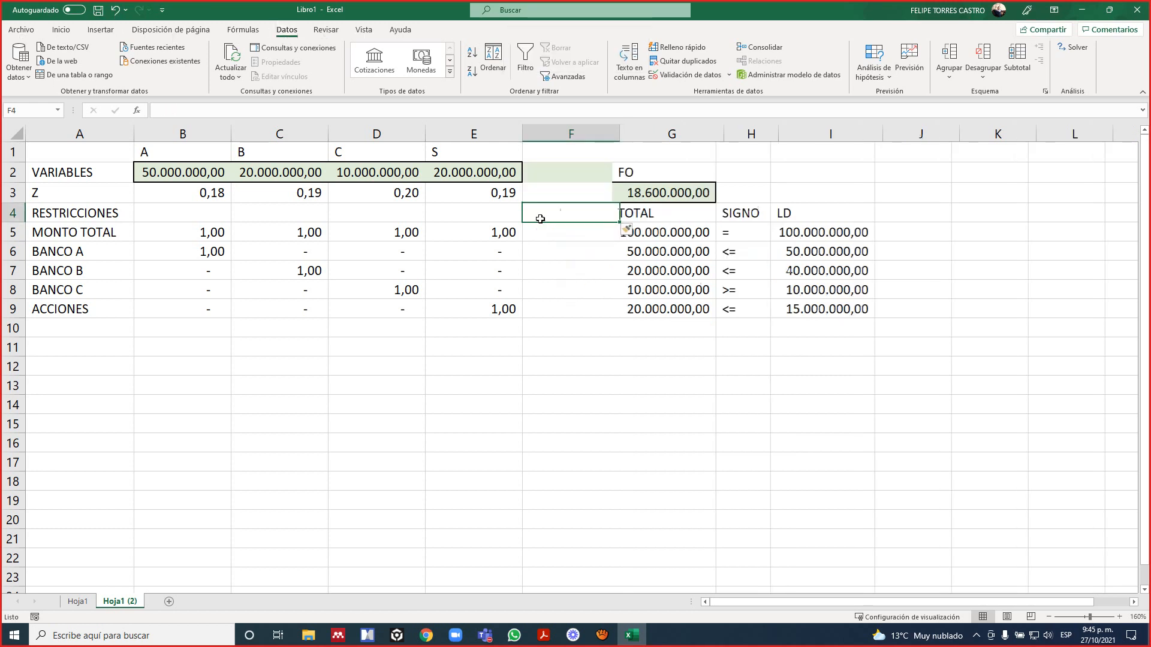
key(F4)
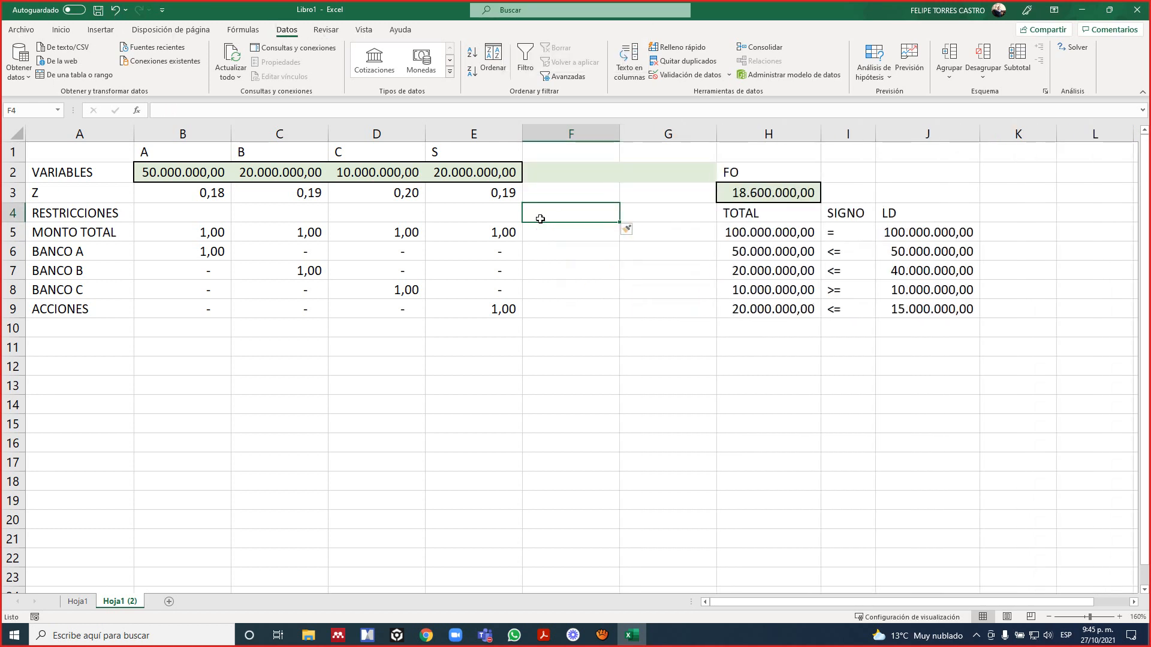
Remove the borders from the new variable cell F2.
key(Up)
key(Up)
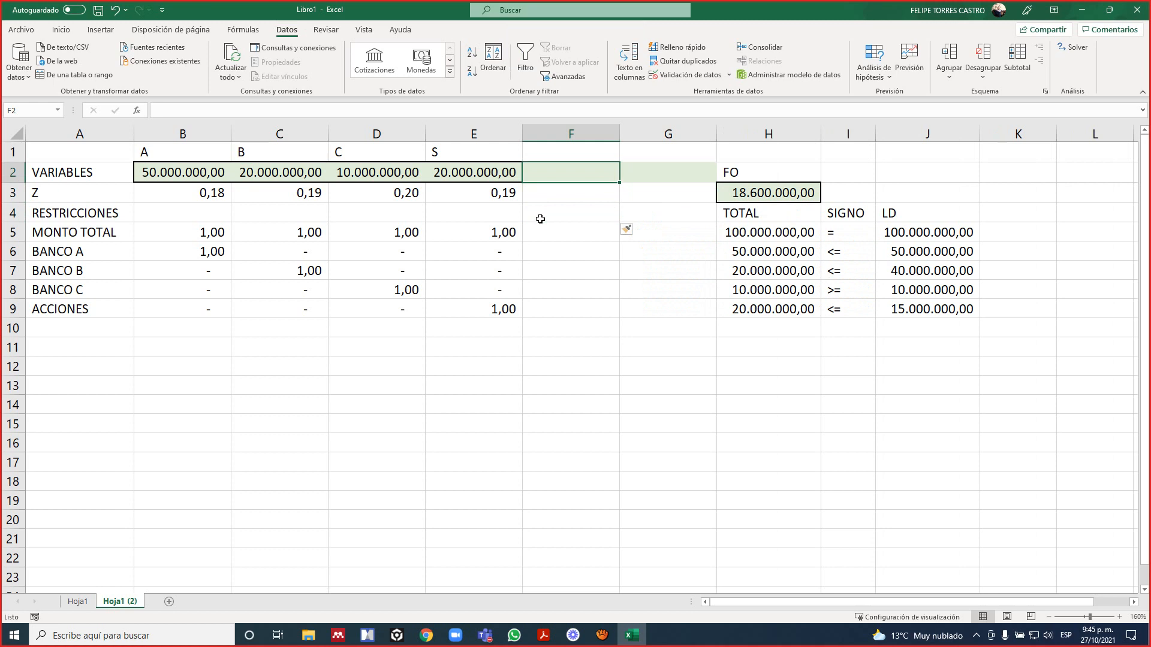
click(60, 30)
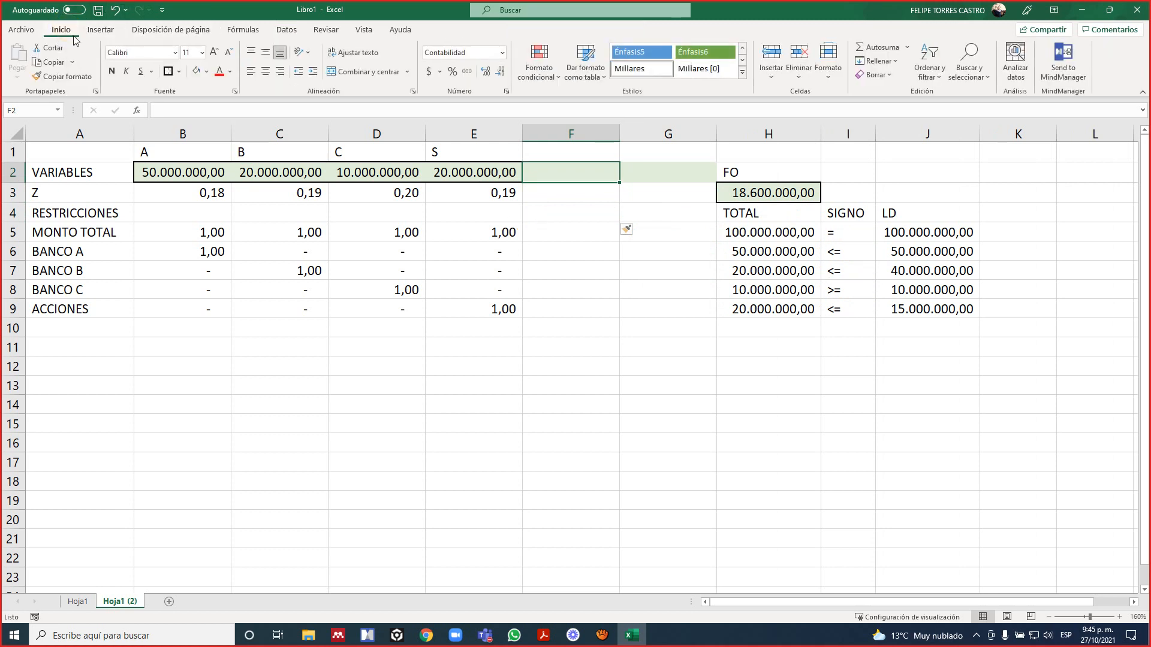
click(178, 72)
click(197, 178)
Add the variable headers Y1 in F1 and Y2 in G1.
key(Up)
text(Y1)
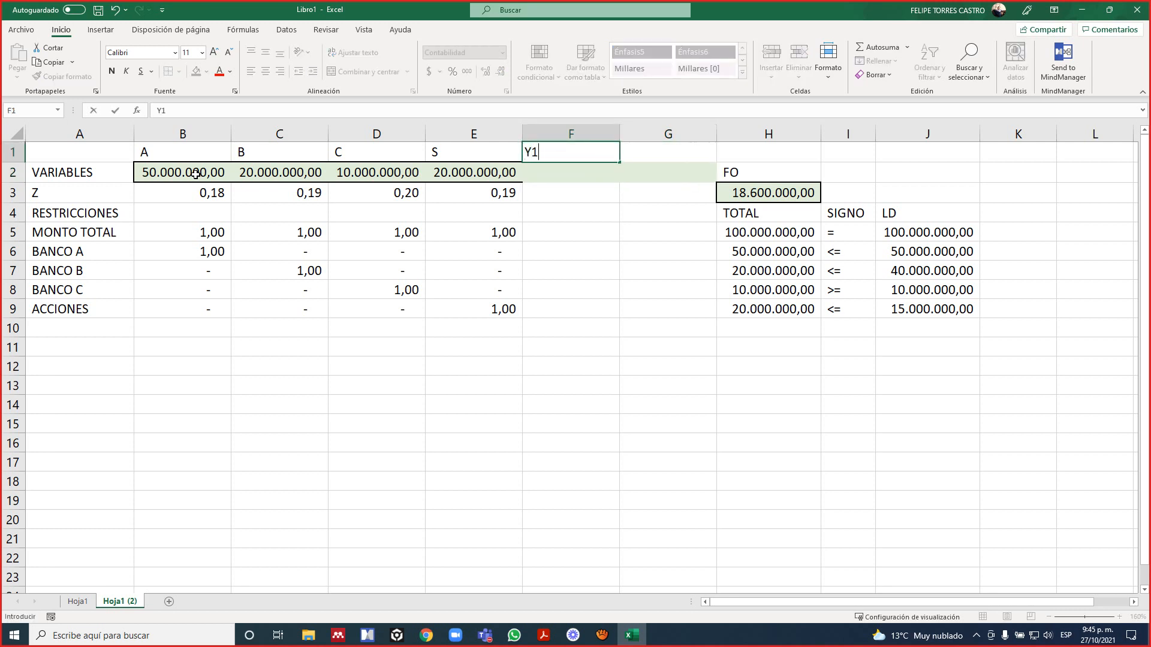
key(Tab)
text(Y2)
key(Left)
Apply an outside border around the whole variable range B2:G2.
key(Left)
key(Down)
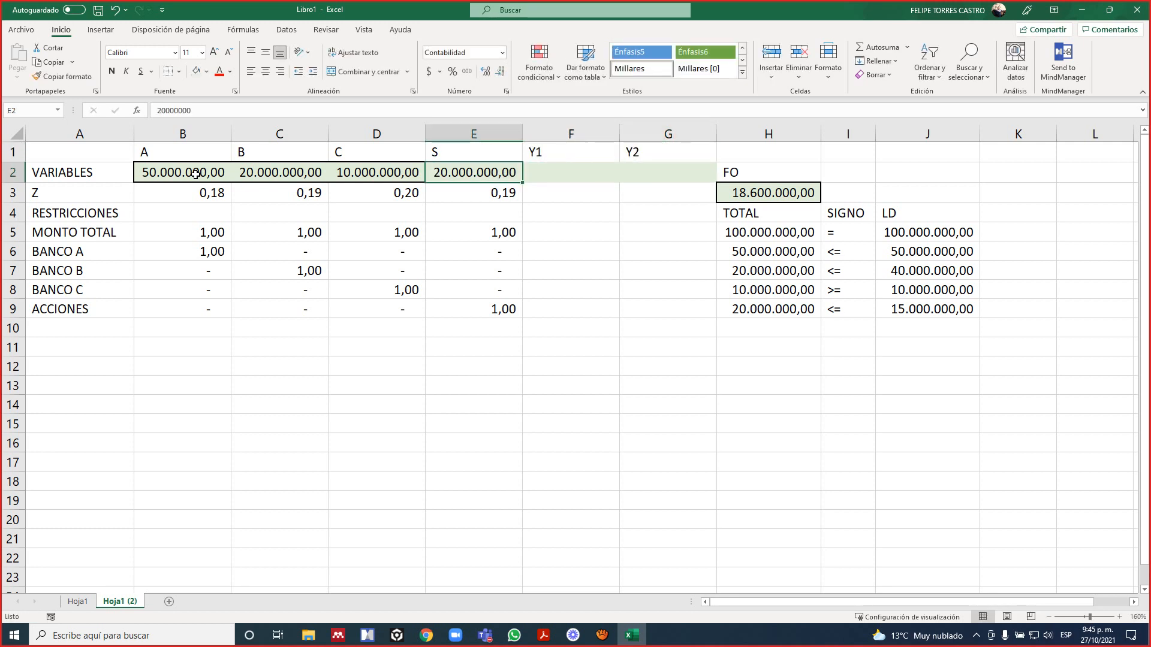
key(Left)
key(Left)
key(Left)
key(shift+Right)
key(shift+Right)
key(shift+Right)
key(shift+Right)
key(shift+Right)
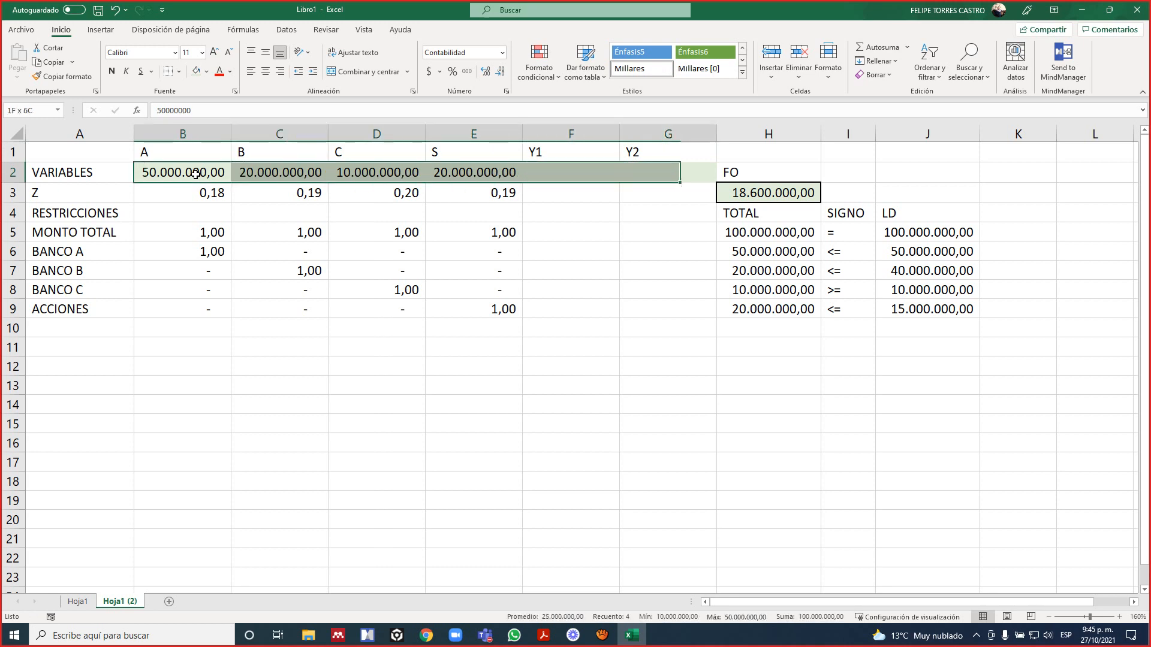
click(179, 71)
click(208, 208)
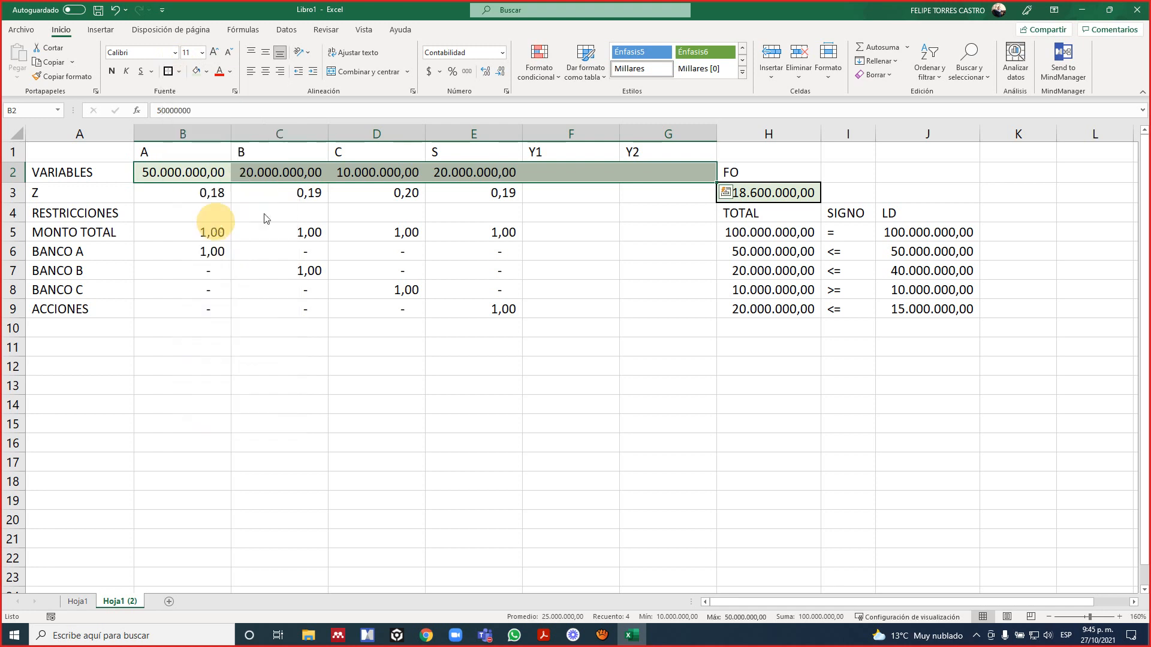
Consult the exercise 2 objective function in the PDF and set the Z coefficients of Y1 and Y2 in F3 and G3 to 0.
click(532, 176)
click(534, 195)
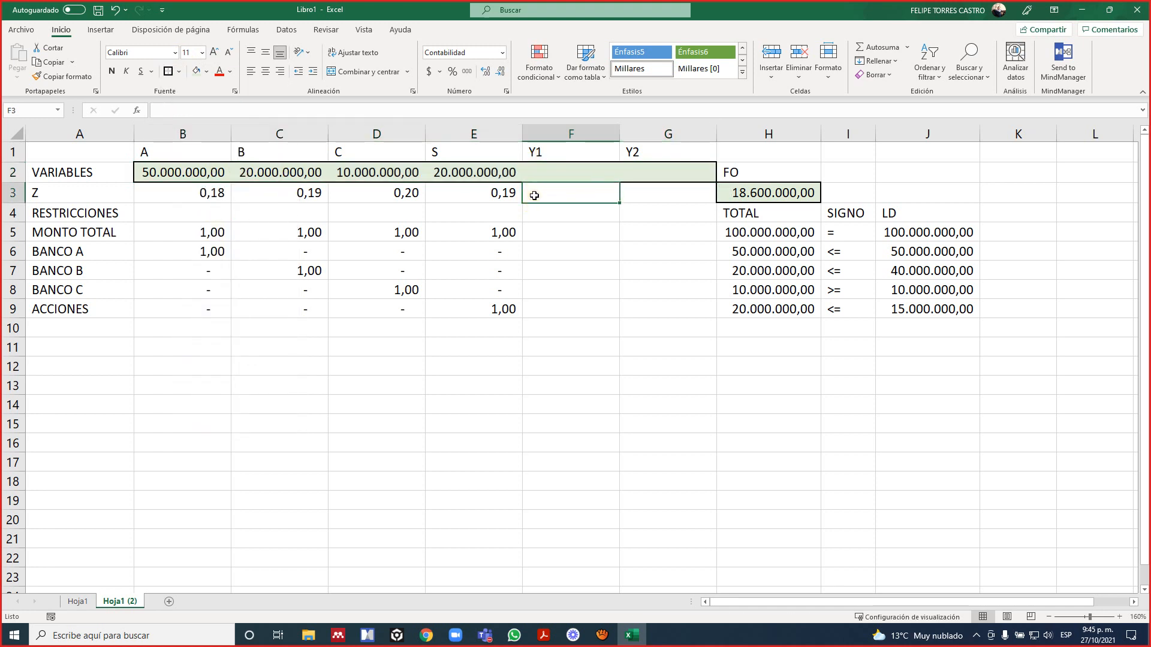
key(Right)
key(Right)
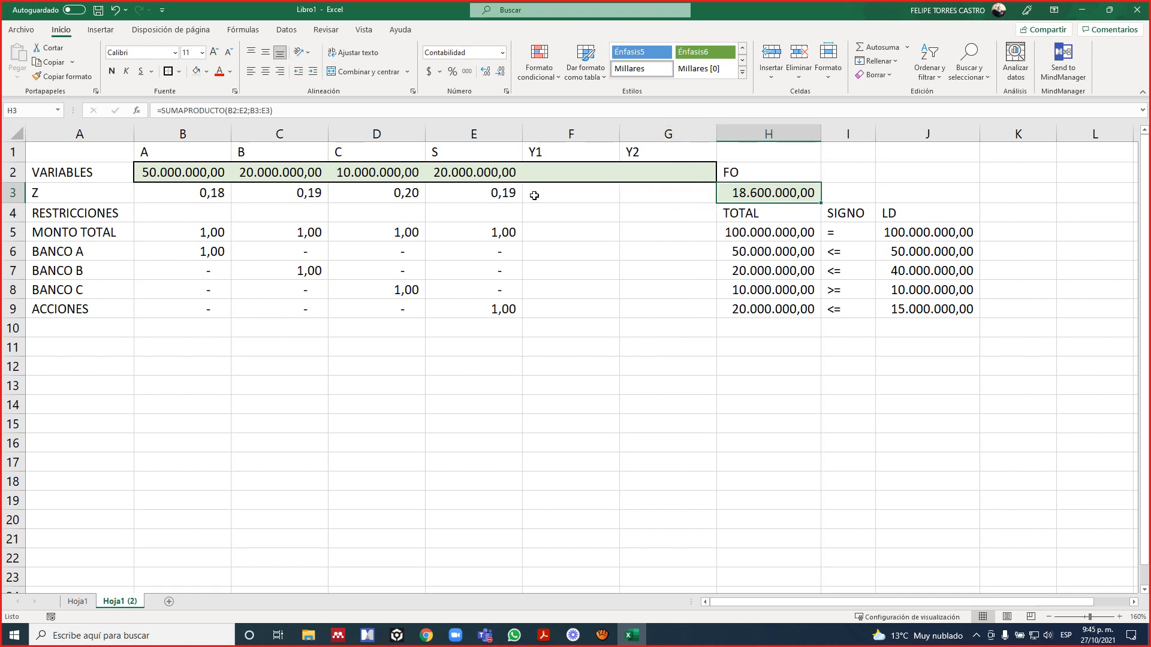
key(Left)
key(Right)
key(alt+Tab)
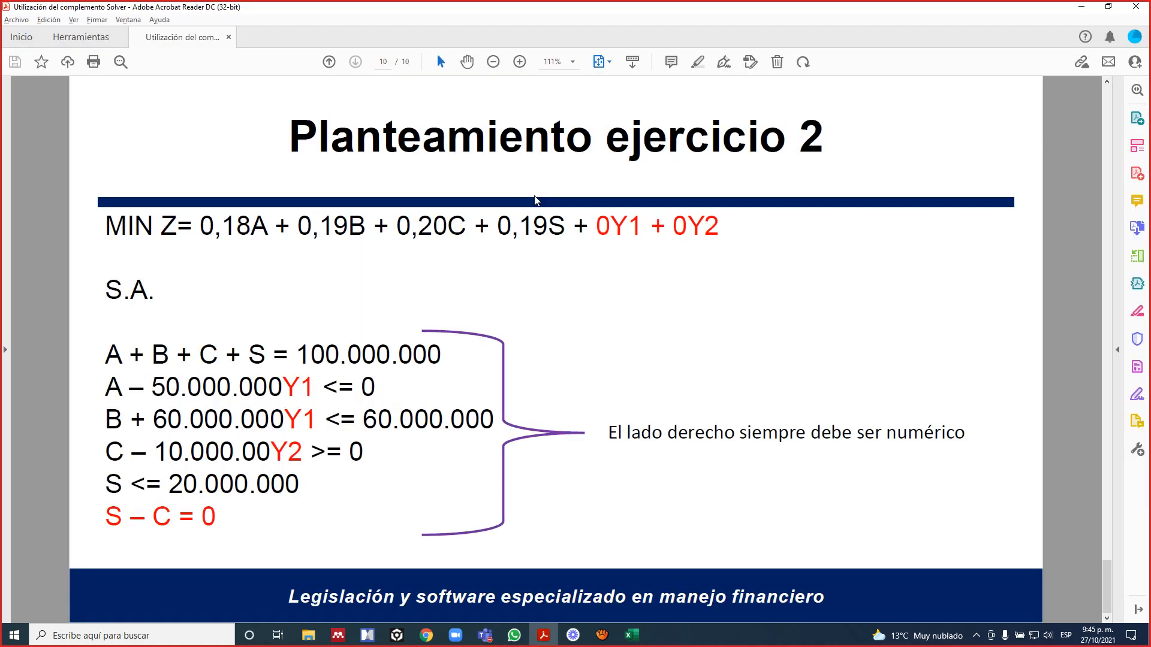
key(alt+Tab)
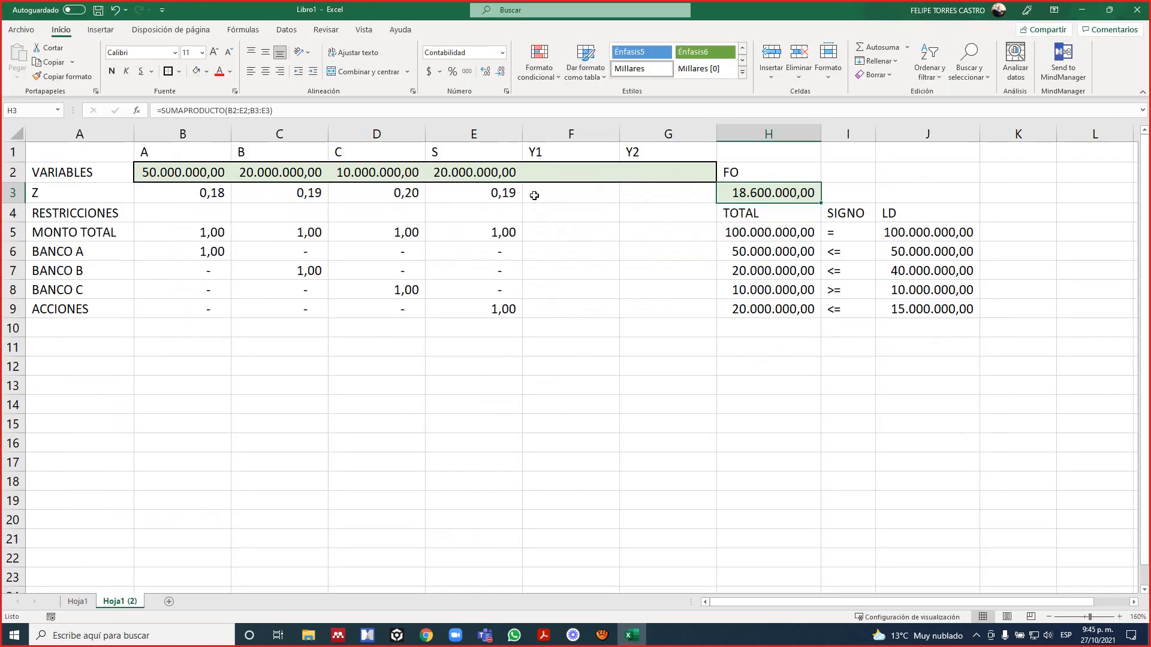
key(Left)
key(Left)
text(0)
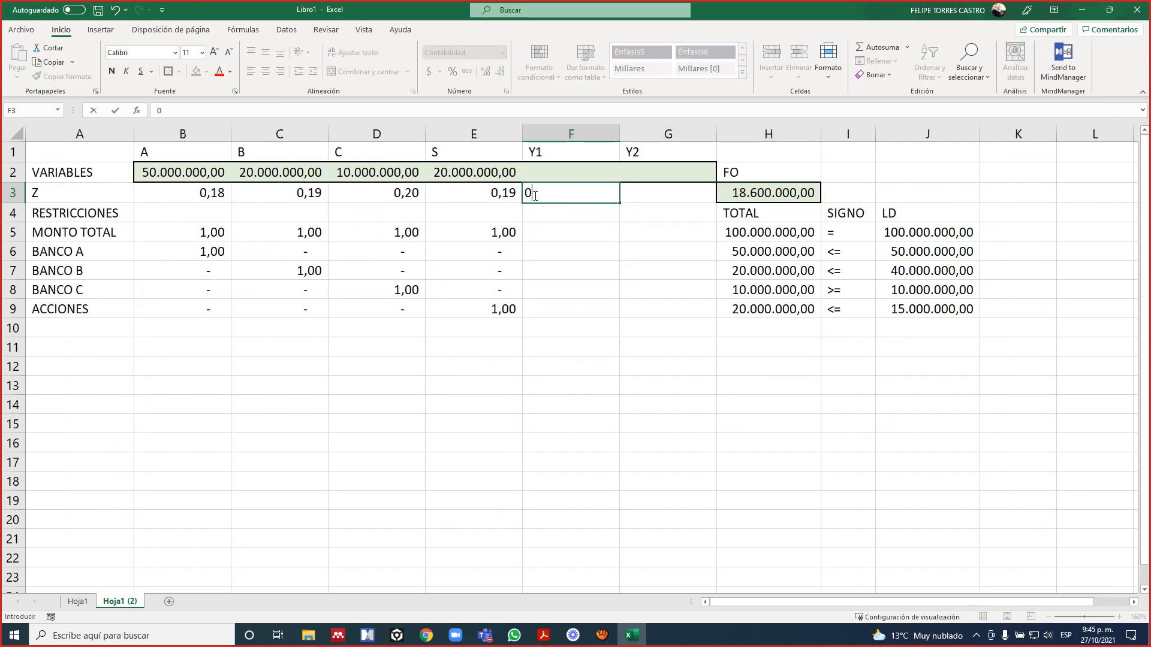
key(Tab)
text(0)
key(Tab)
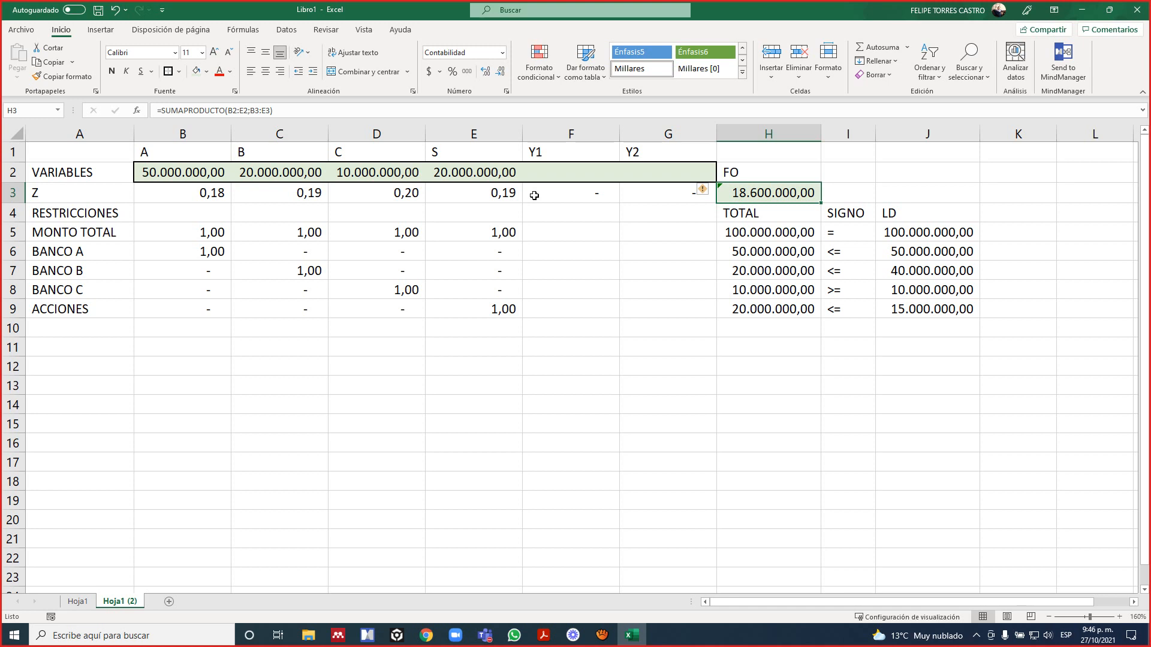
Set the MONTO TOTAL coefficients of Y1 and Y2 in F5 and G5 to 0, following the PDF formulation.
key(Down)
key(Down)
key(Down)
key(Left)
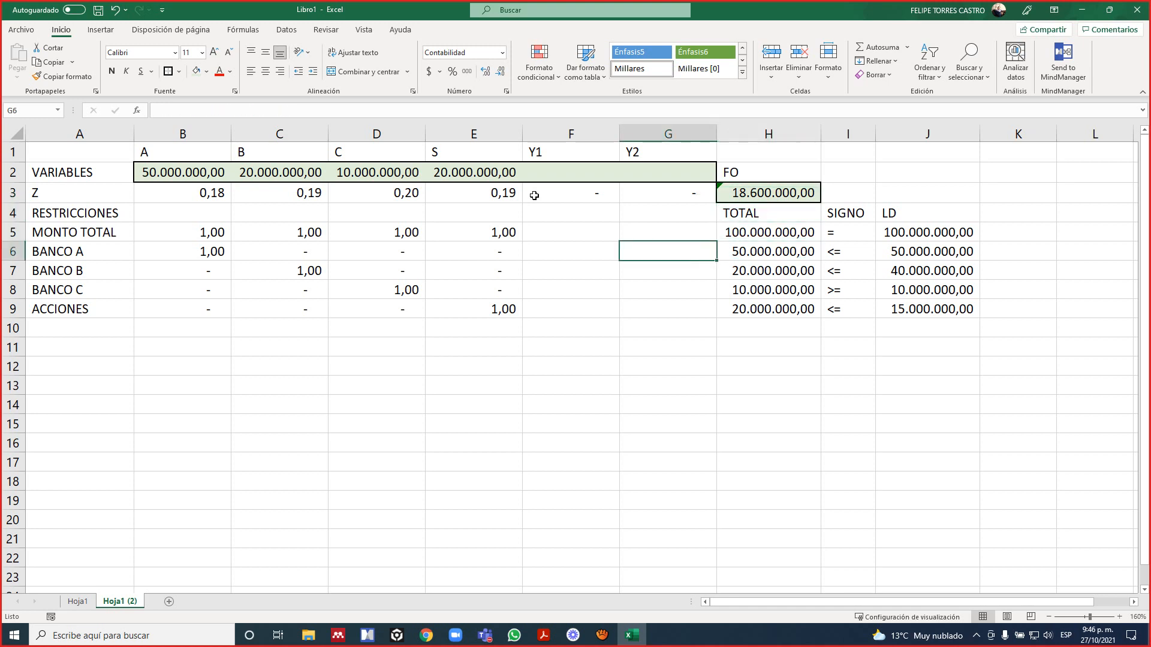
key(Left)
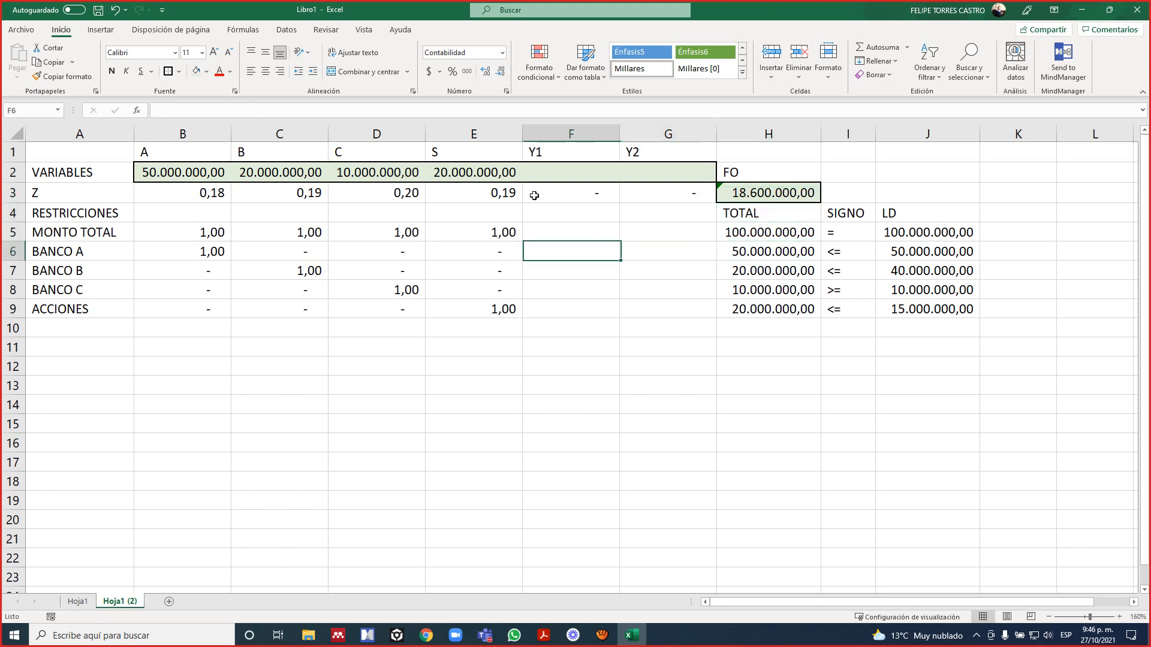
key(Up)
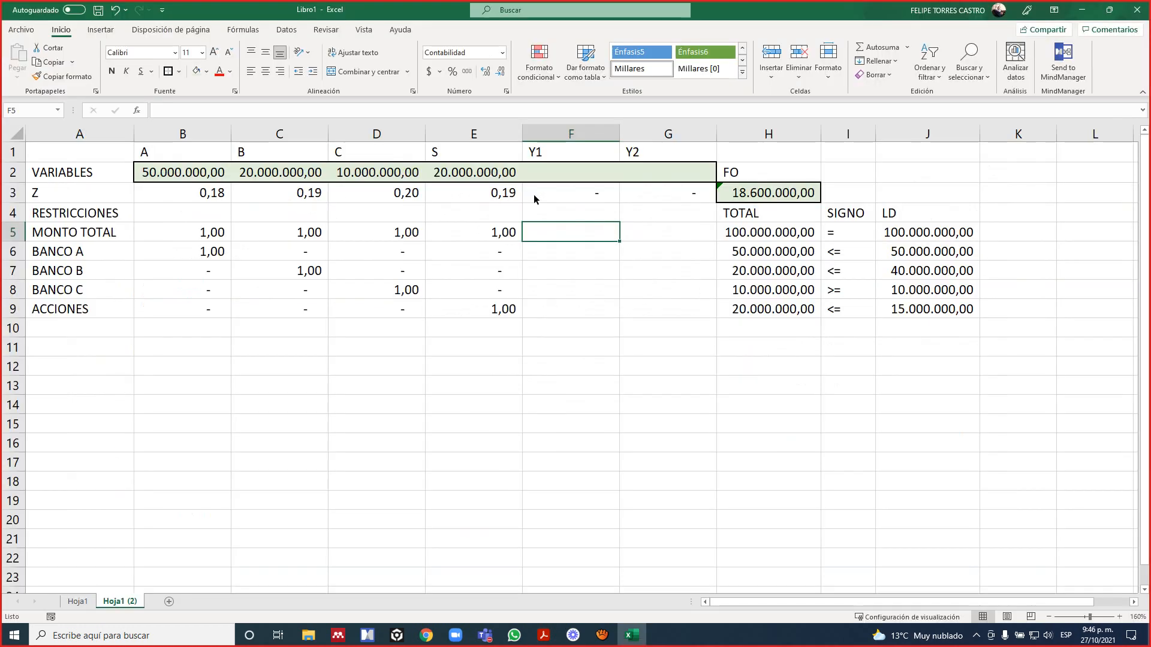
text(0)
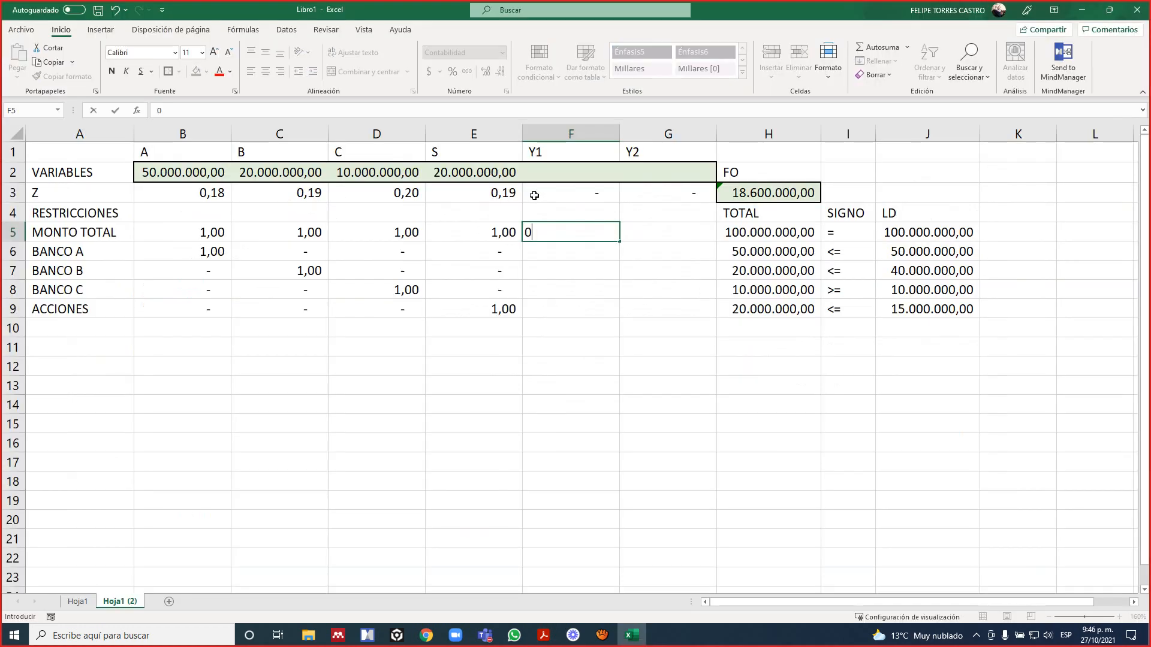
key(Tab)
text(0)
key(Tab)
Following the PDF formulation, set the BANCO A coefficients to -50000000 for Y1 in F6 and 0 for Y2 in G6.
key(Down)
key(Left)
key(Left)
key(Left)
key(Left)
key(Left)
key(Left)
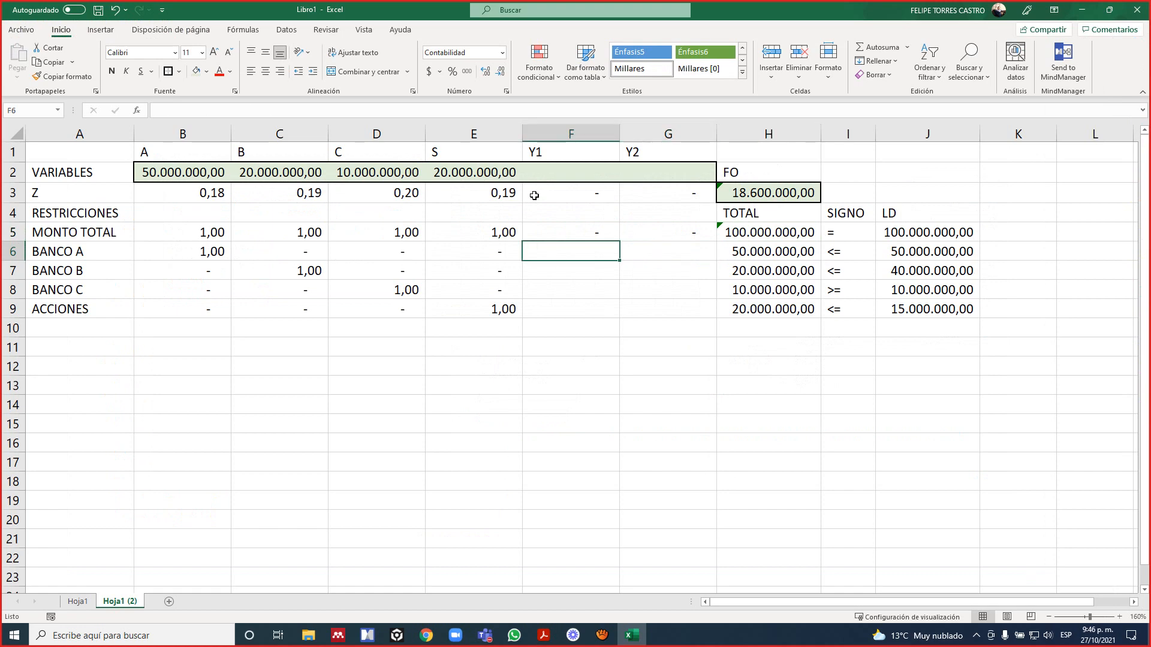
key(alt+Tab)
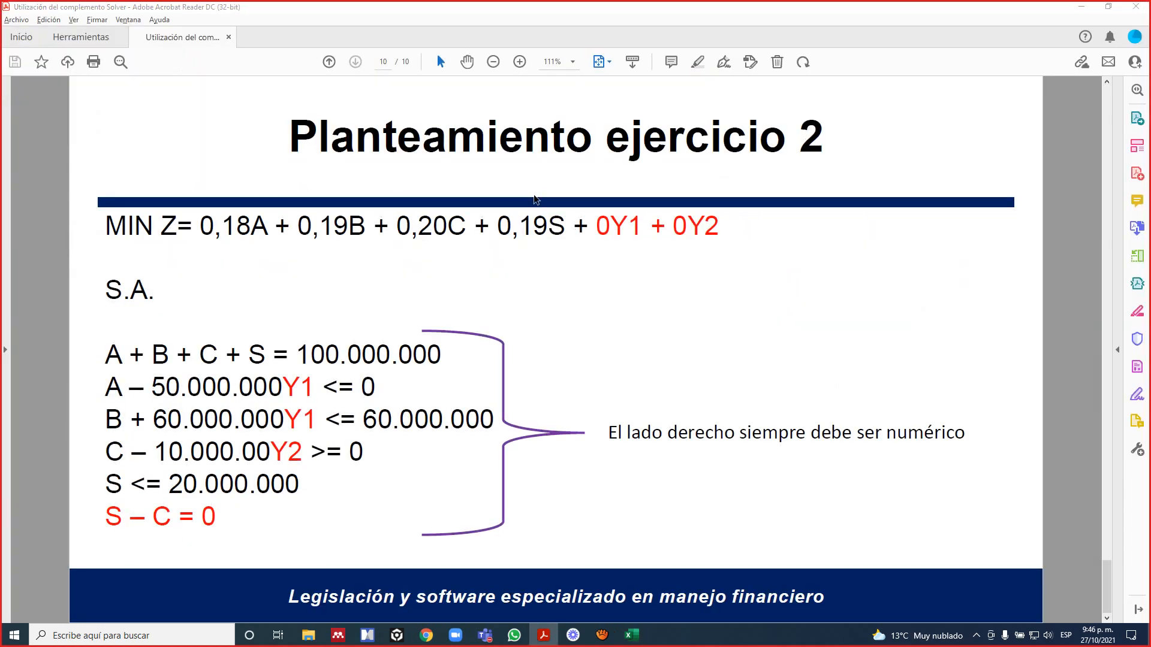
key(alt+Tab)
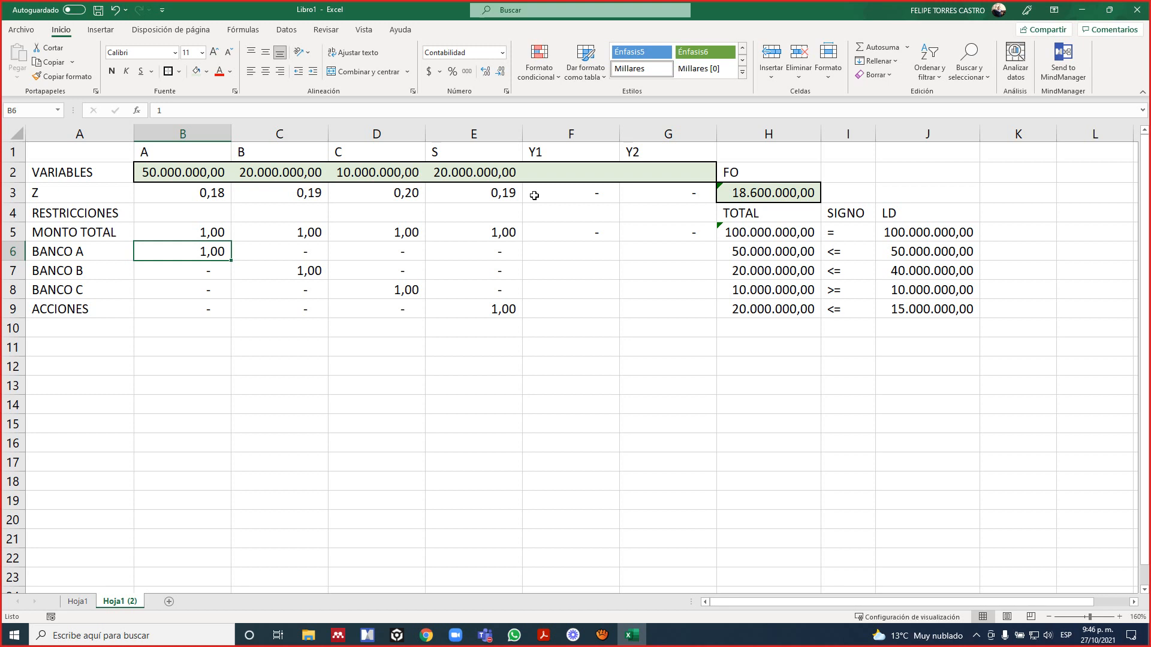
key(Right)
key(Right)
key(Right)
key(Right)
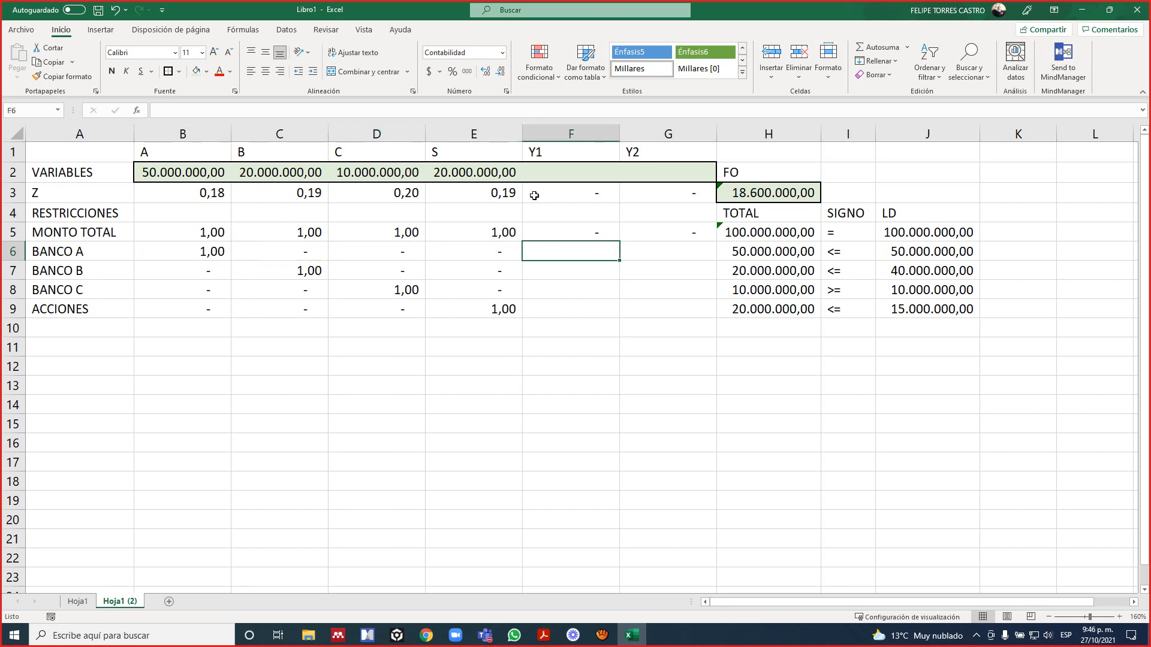
text(-50000000)
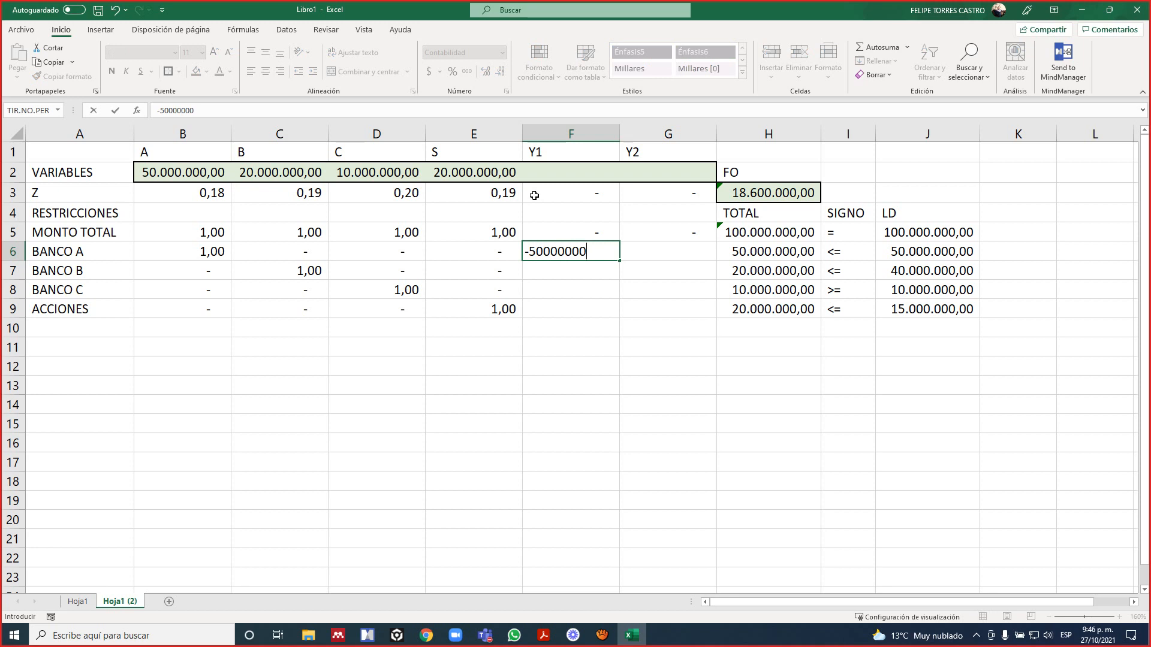
key(Return)
key(Up)
key(Right)
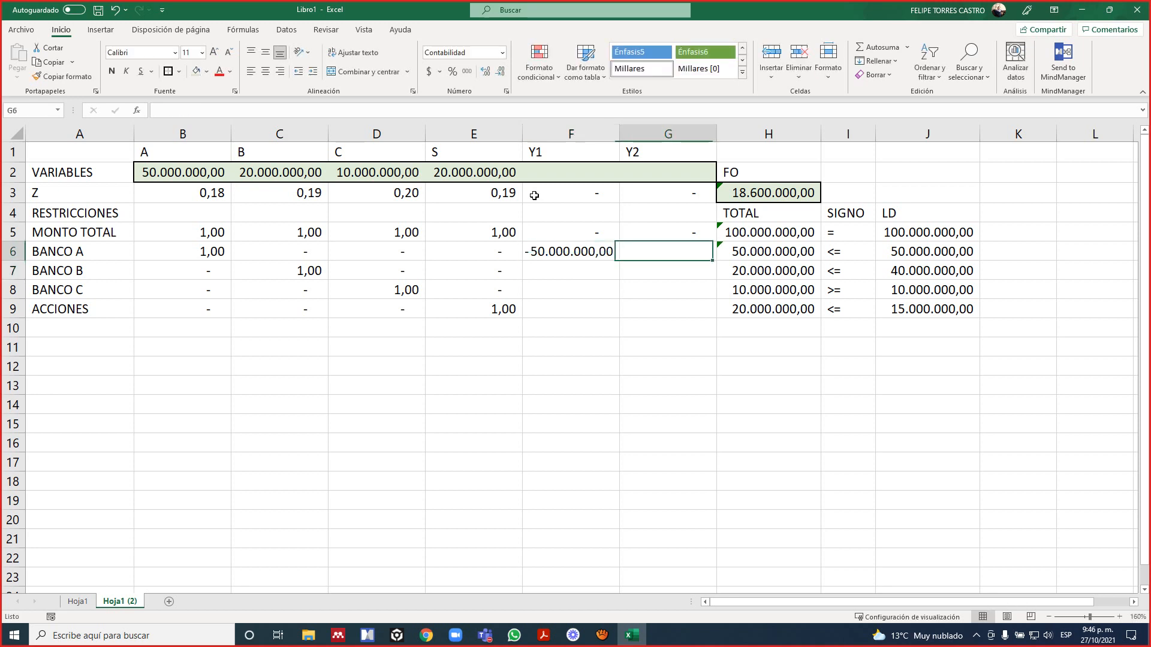
text(0)
key(Right)
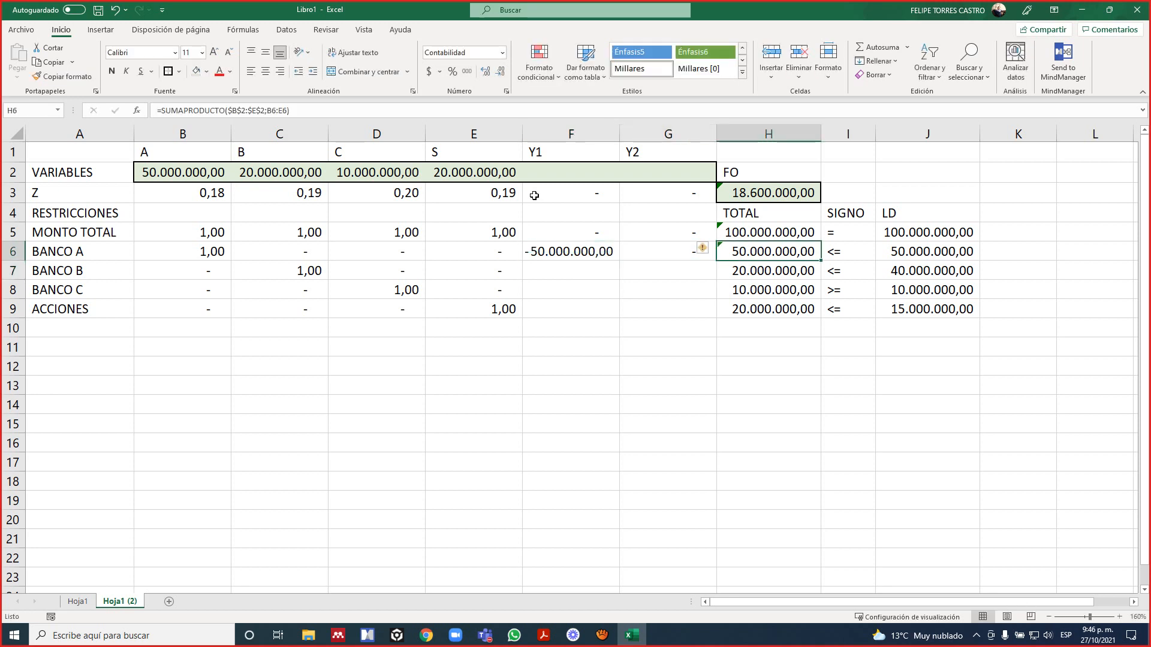
Check the BANCO A constraint in the PDF and set its LD value in J6 to 0.
key(Right)
key(alt+Tab)
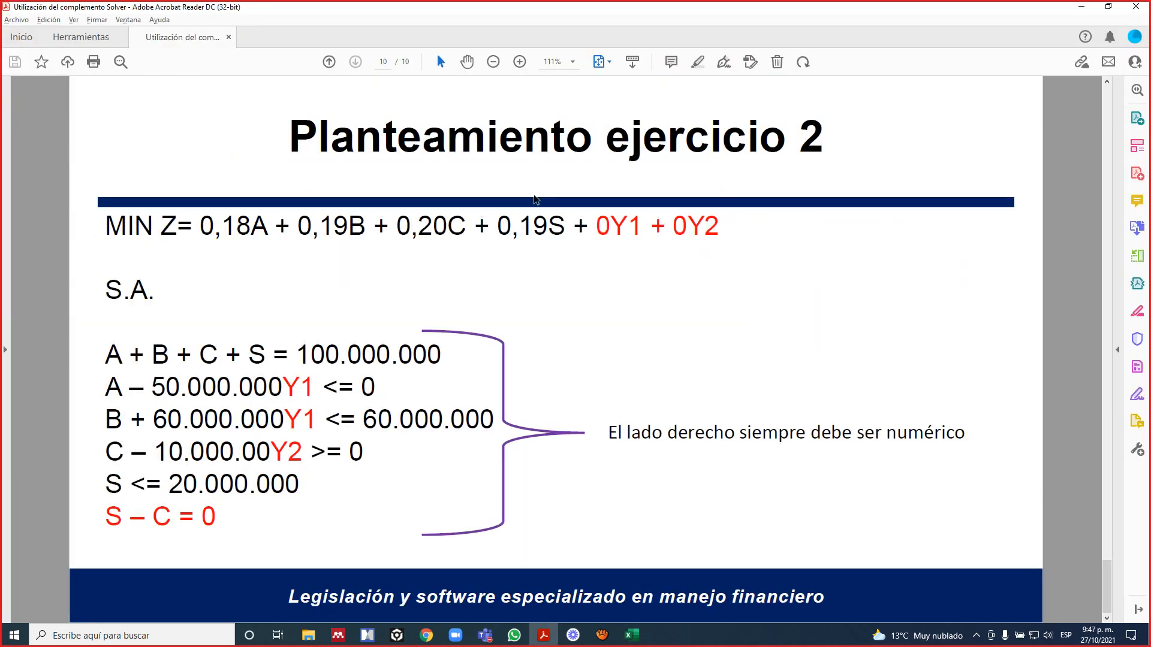
key(alt+Tab)
key(Right)
text(0)
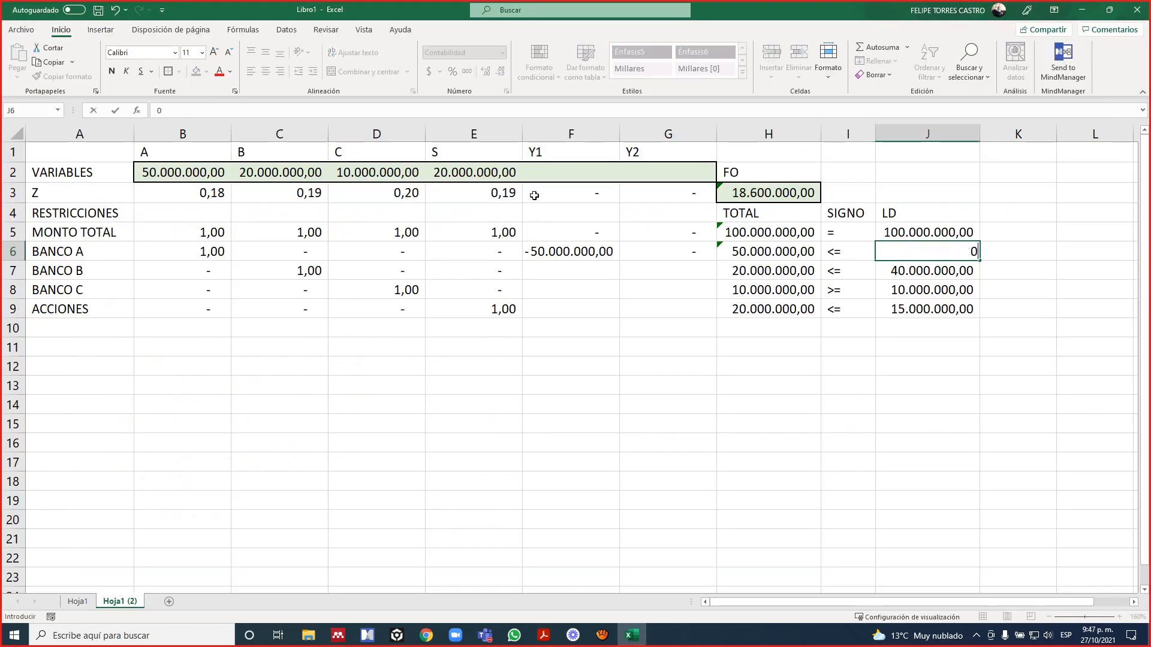
key(Return)
Check the BANCO B constraint in the PDF and set its Y1 coefficient in F7 to 60000000.
key(Left)
key(Left)
key(Left)
key(Left)
key(Left)
key(Left)
key(Left)
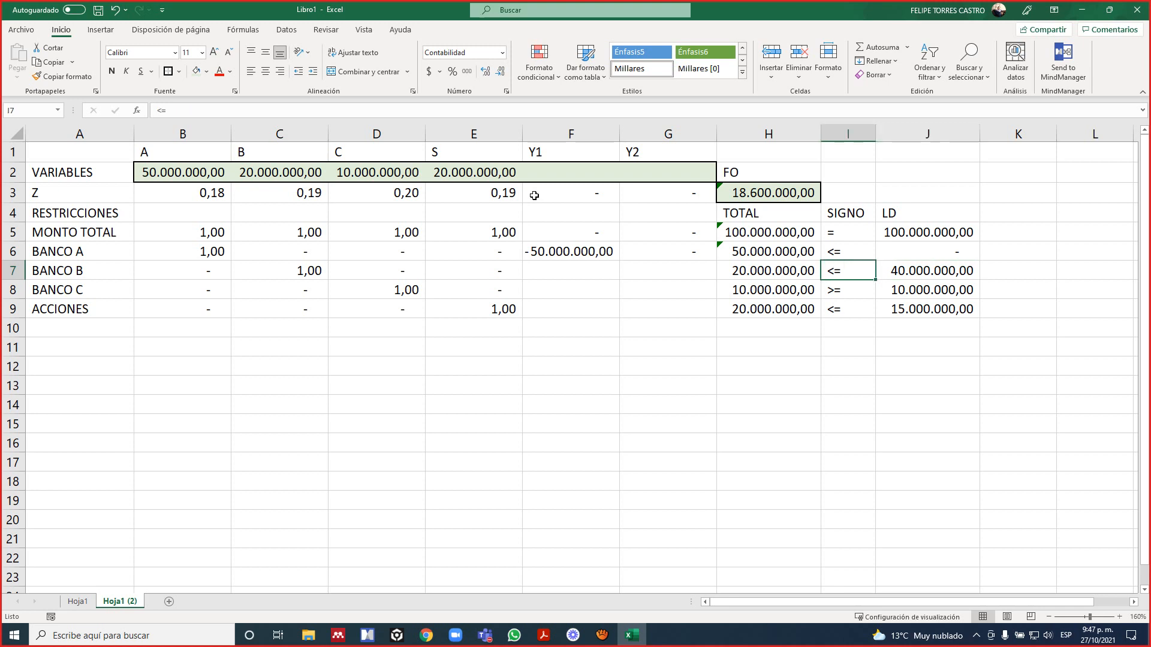
key(alt+Tab)
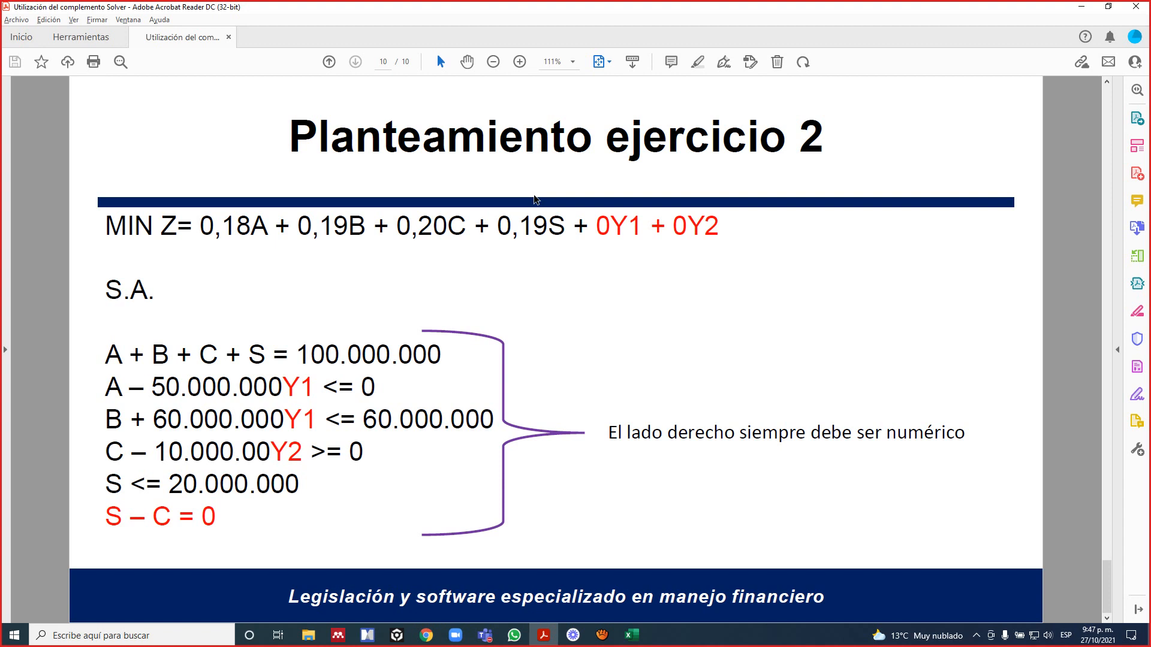
key(alt+Tab)
key(Right)
key(Right)
key(Right)
key(Right)
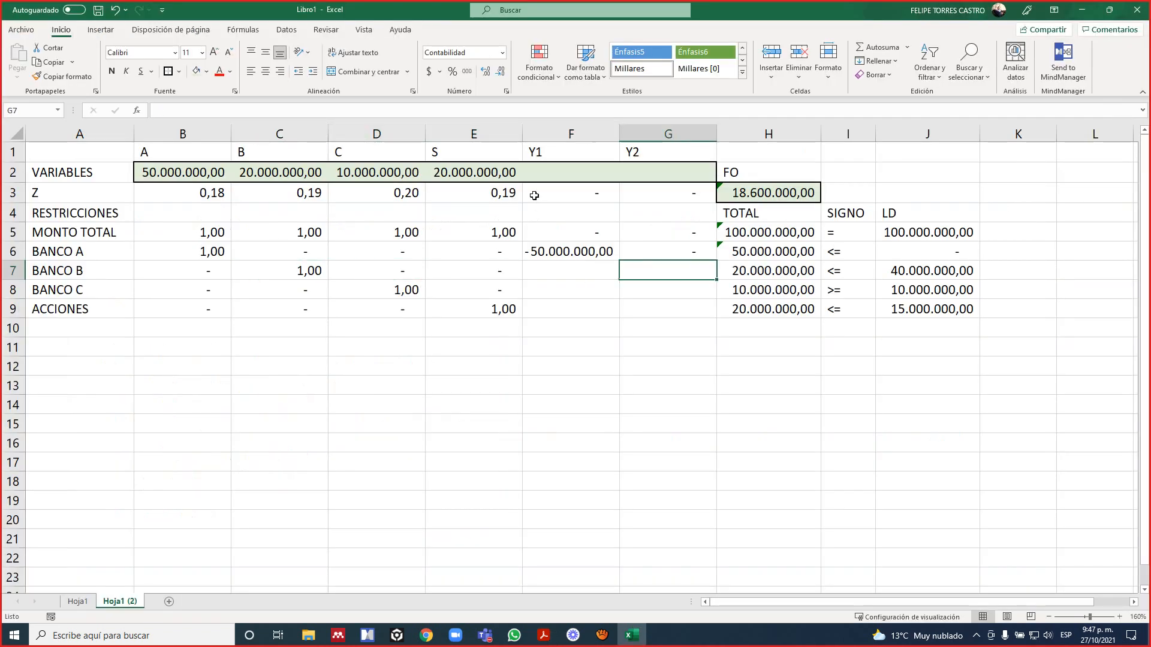
key(Left)
text(60)
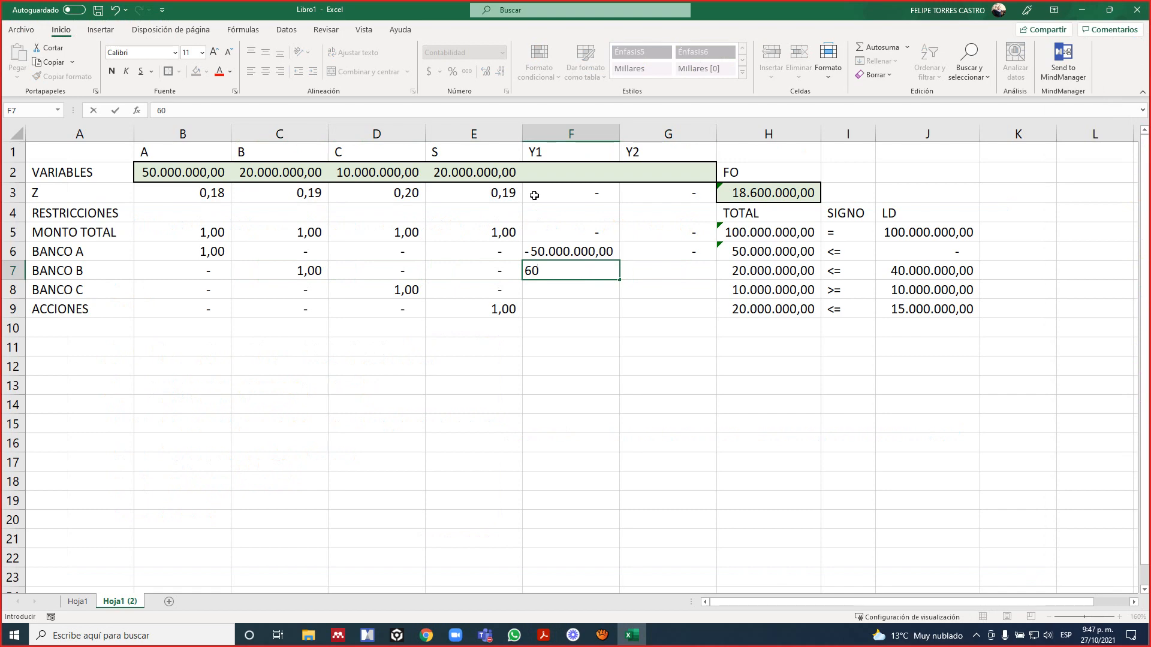
text(000000)
key(ctrl+Return)
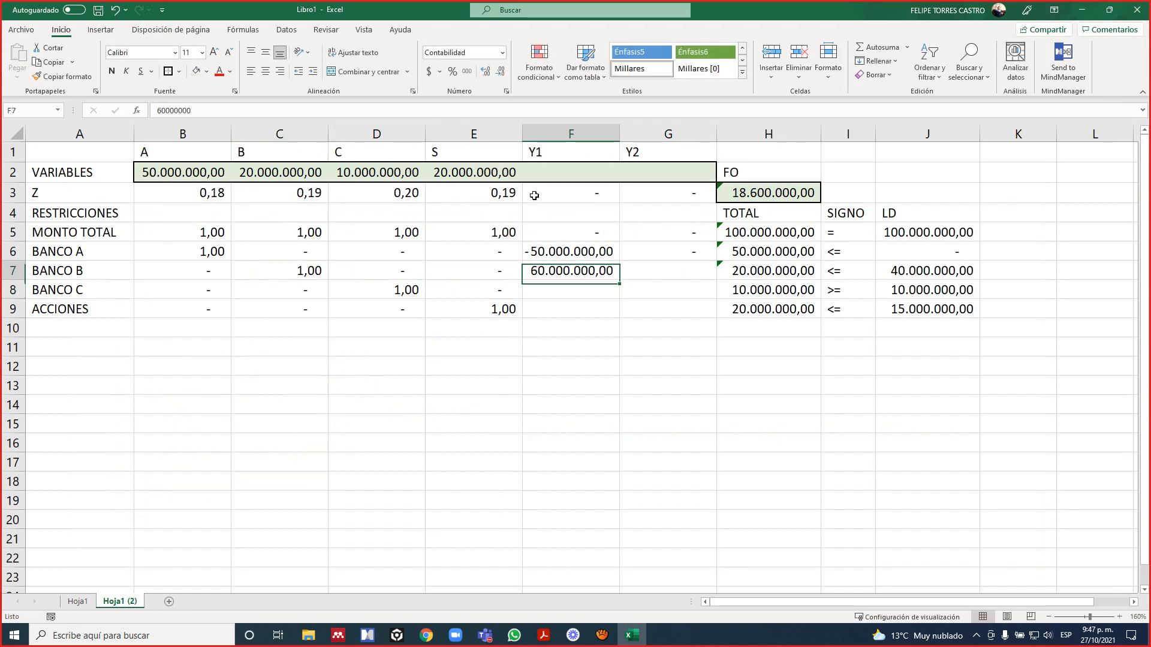
Set the BANCO B coefficient of Y2 in G7 to 0.
key(Right)
text(0)
key(Right)
key(Right)
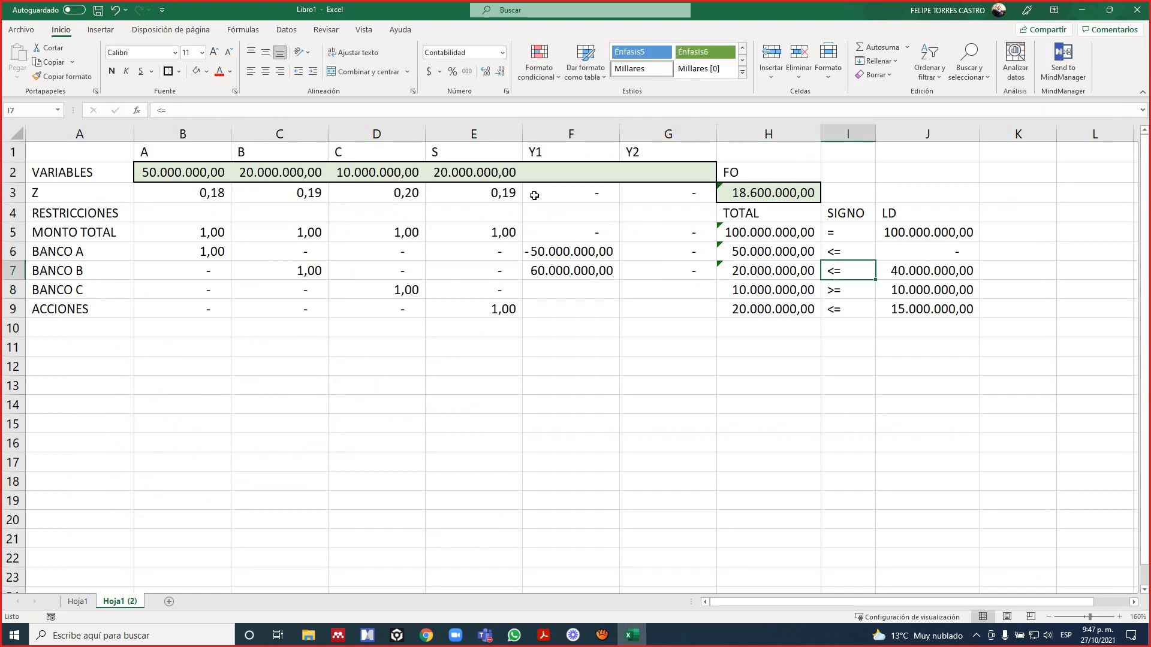
Check the BANCO B constraint in the PDF and set its LD value in J7 to 60000000.
key(alt+Tab)
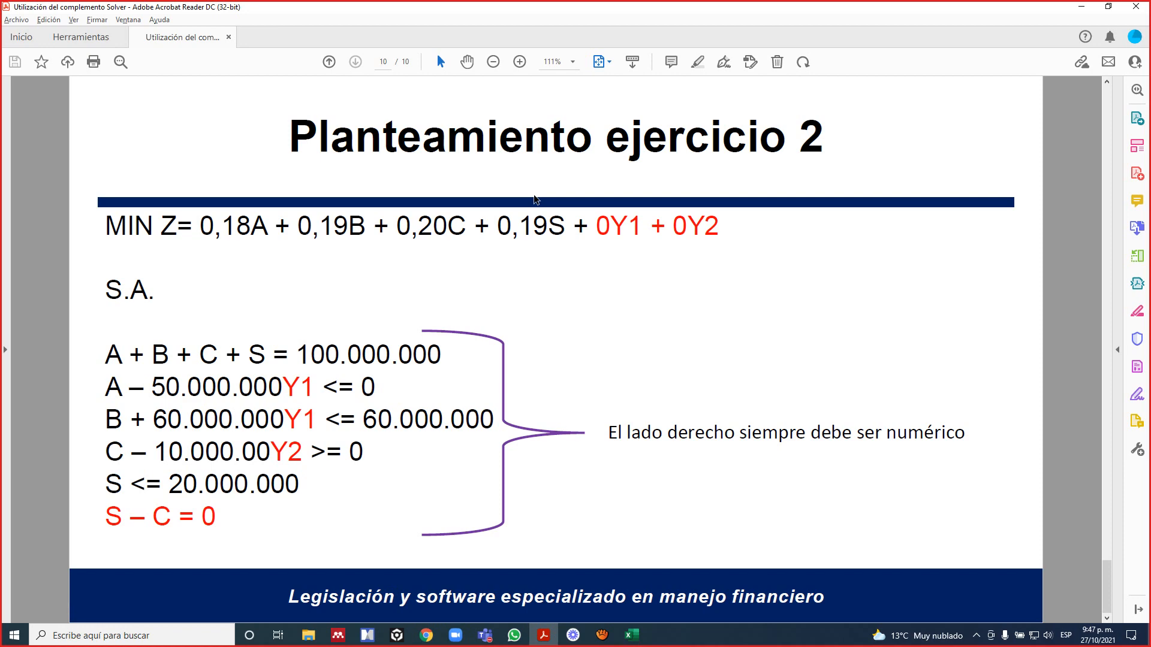
key(alt+Tab)
key(Right)
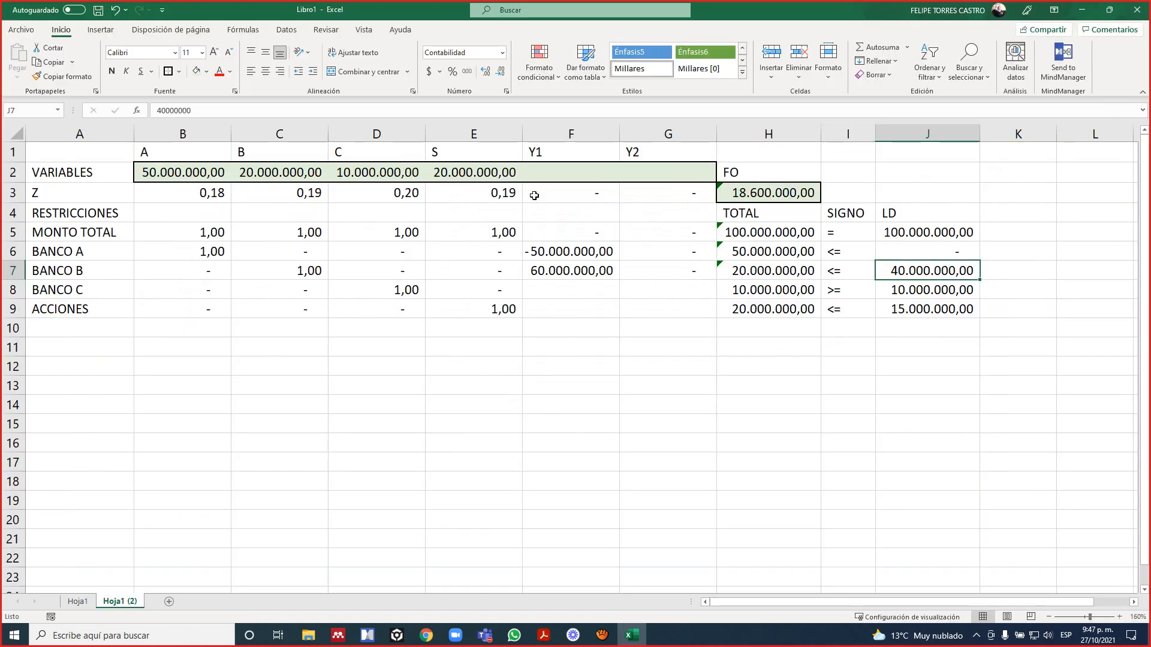
text(6000000)
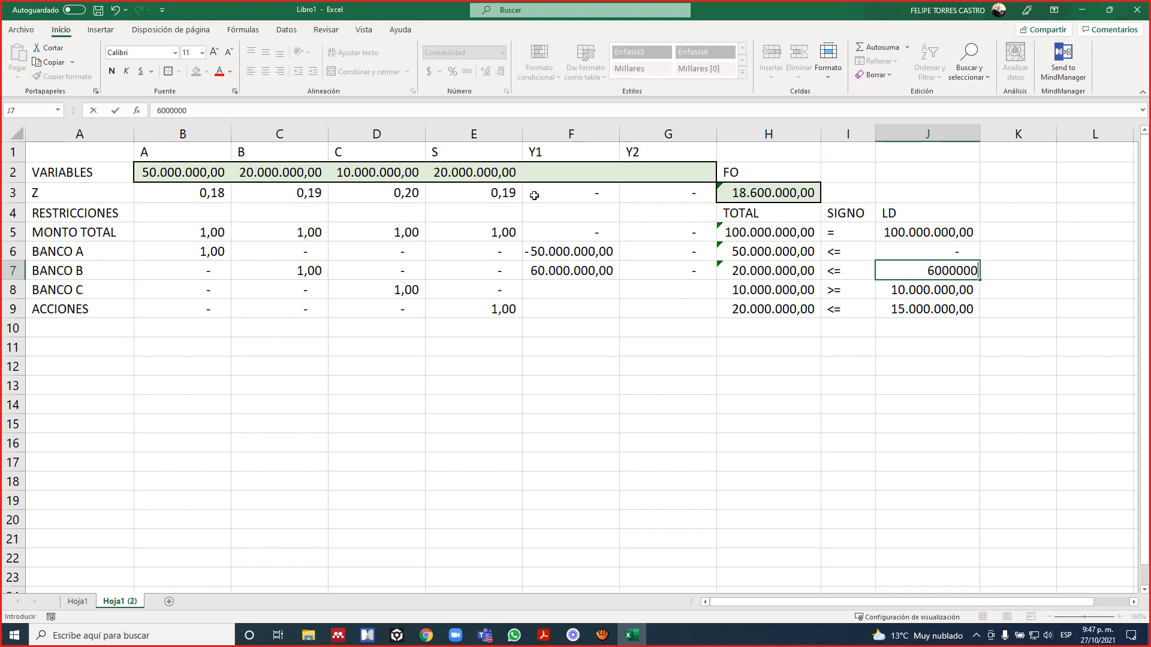
key(Return)
key(Up)
key(F2)
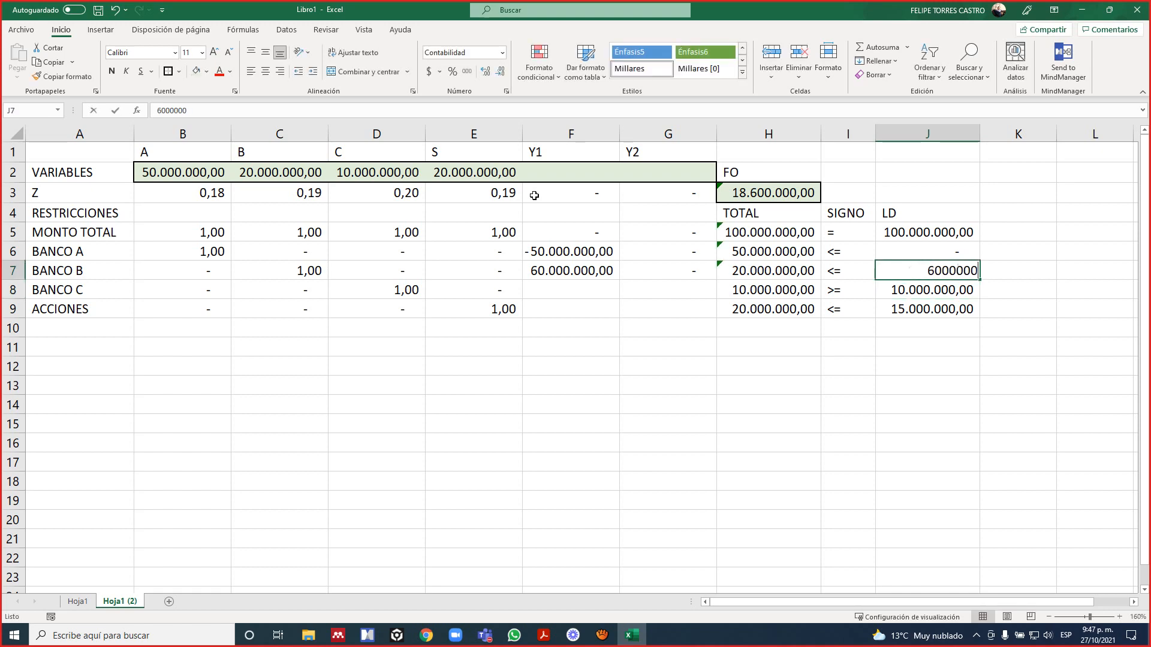
text(0)
key(Return)
key(Up)
Following the PDF formulation, set the BANCO C coefficients to 0 for Y1 in F8 and -10000000 for Y2 in G8.
key(Down)
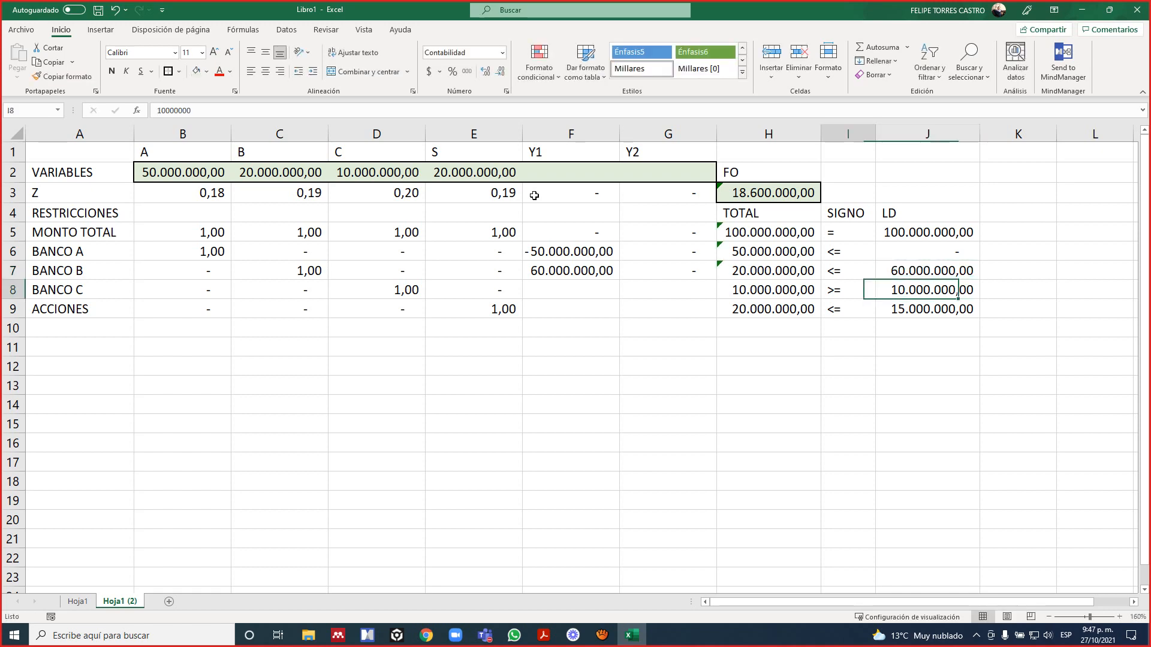
key(Left)
key(Left)
key(Left)
key(Left)
key(alt+Tab)
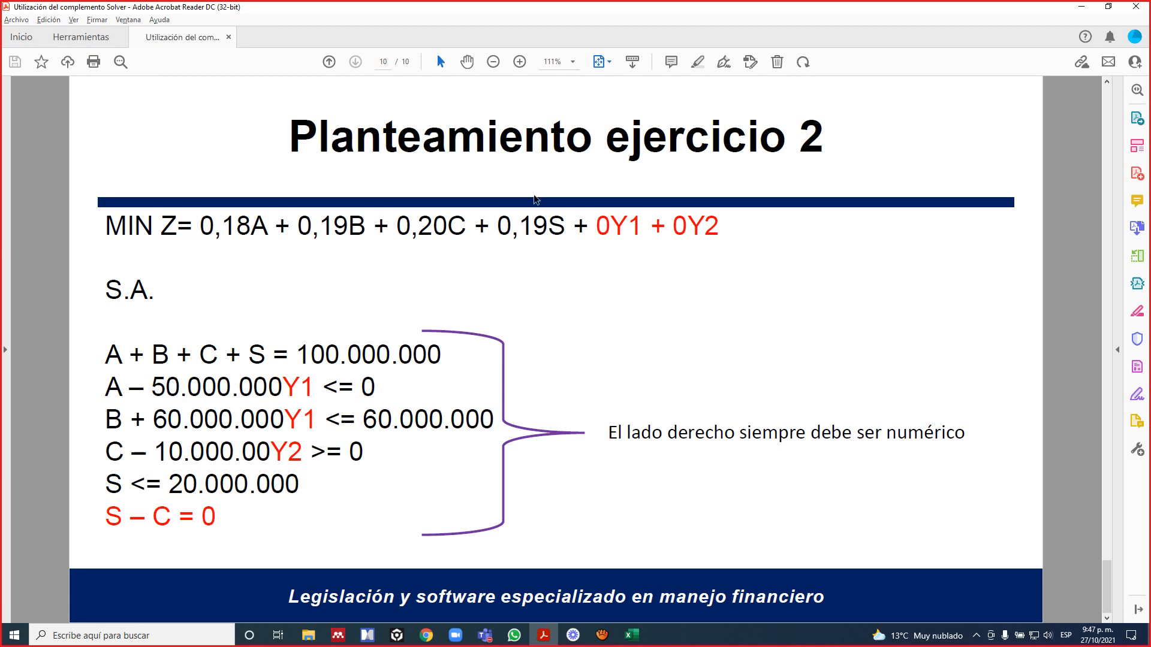
key(alt+Tab)
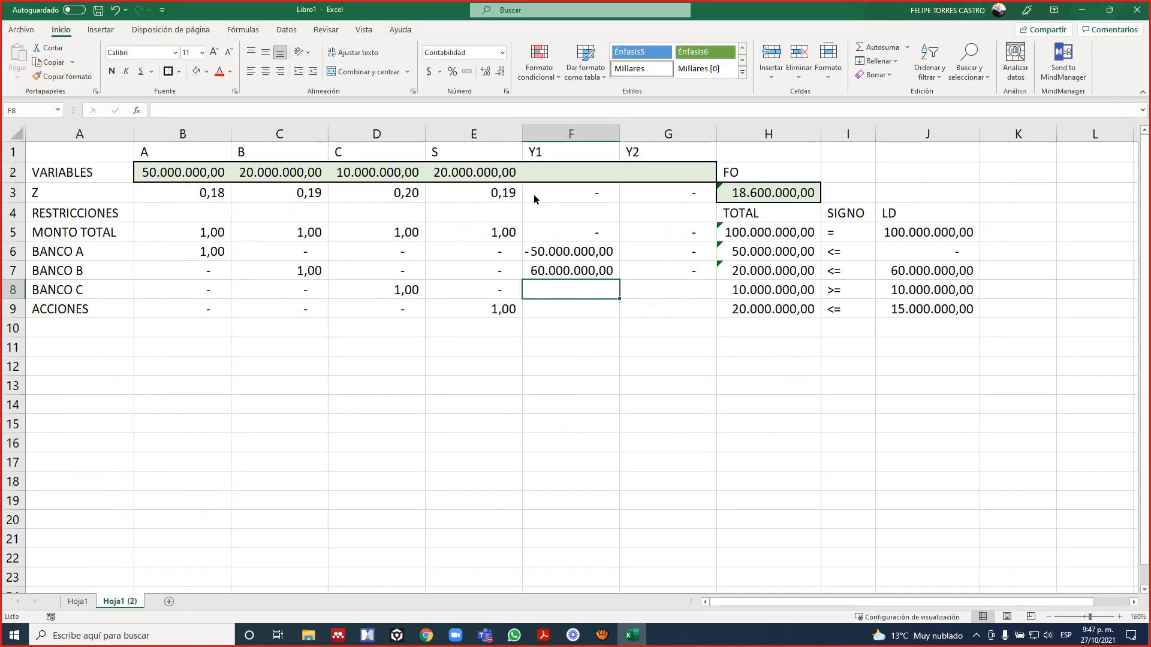
text(0)
key(Tab)
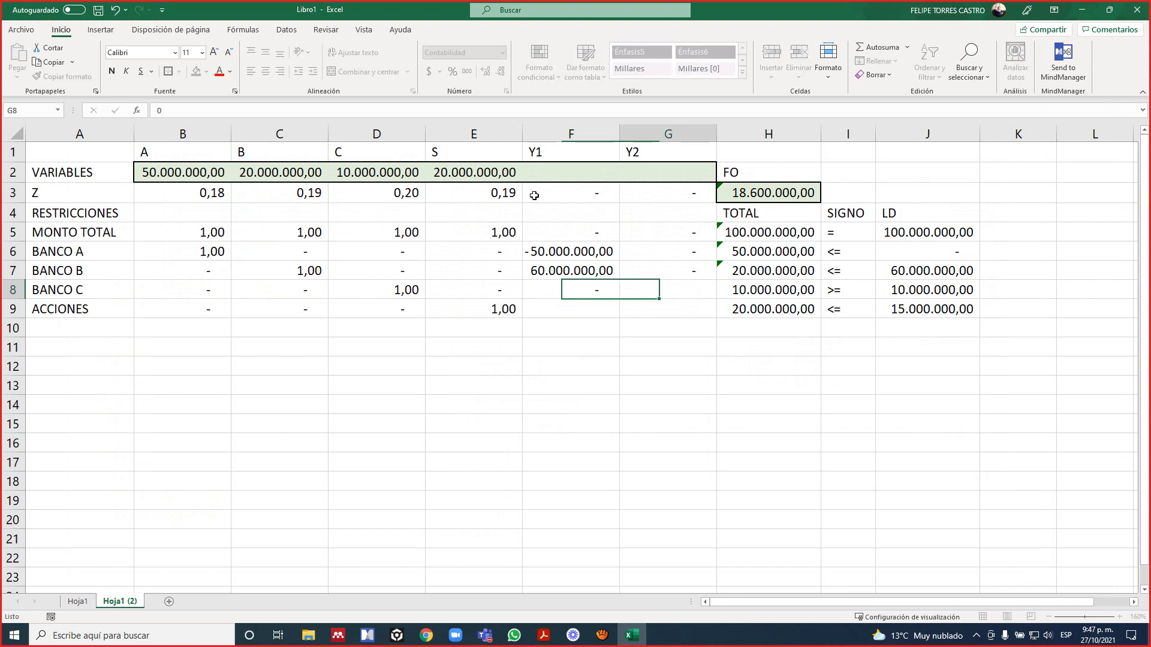
text(-1000)
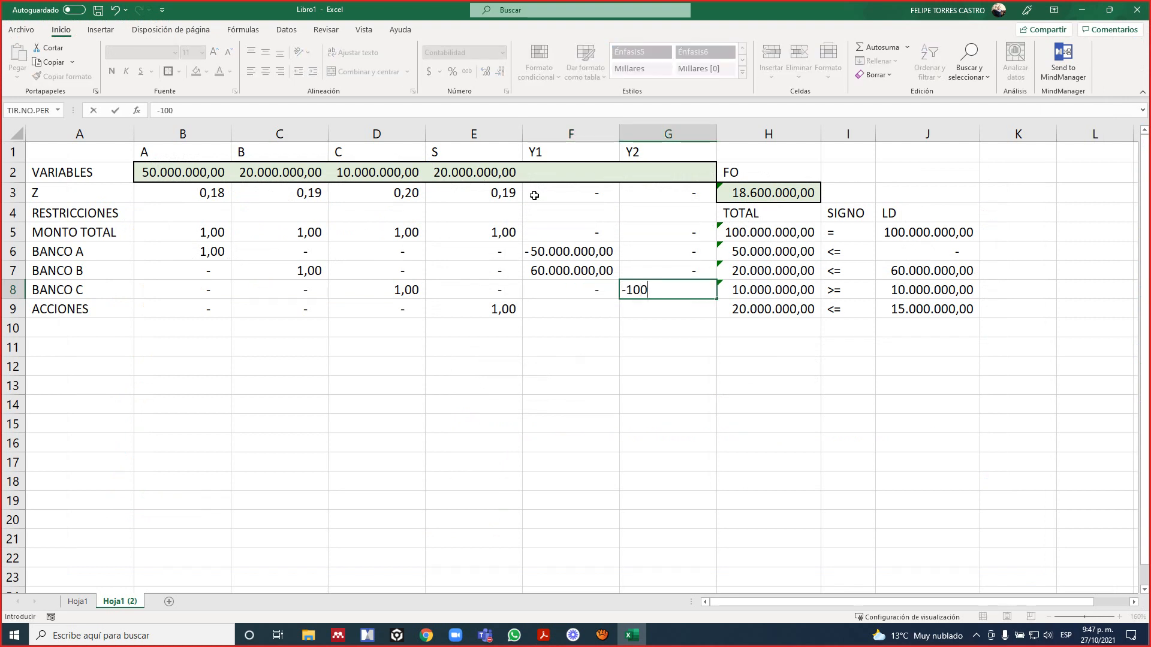
text(0000)
key(Return)
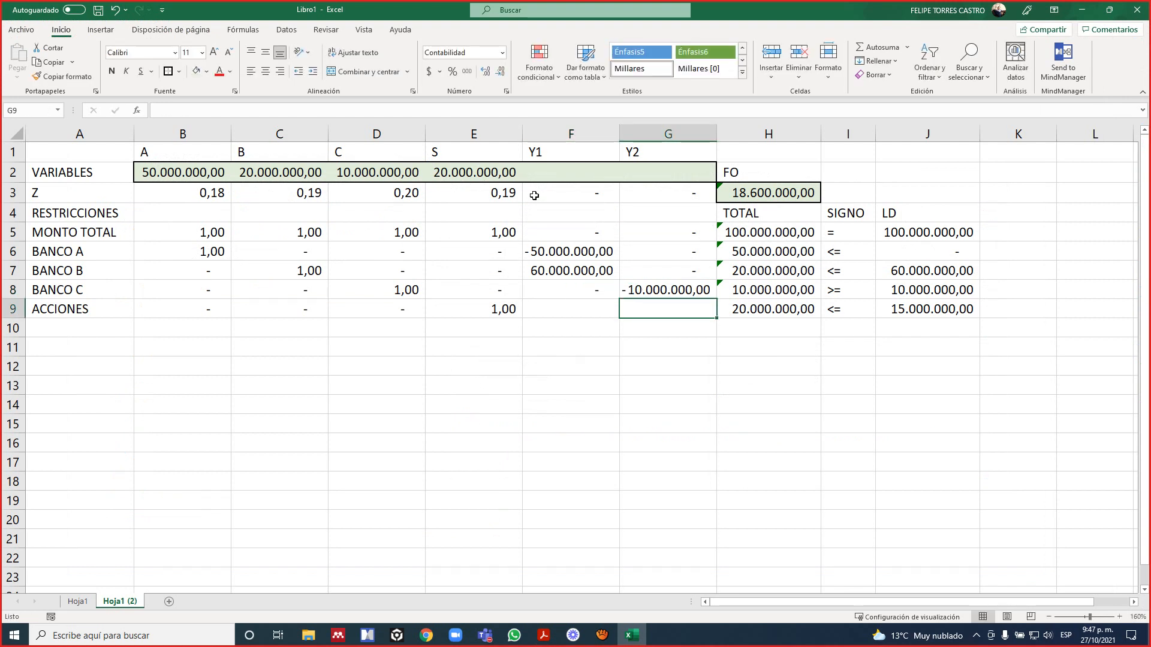
Check the BANCO C constraint in the PDF and set its LD value in J8 to 0.
key(Up)
key(Right)
key(Right)
key(alt+Tab)
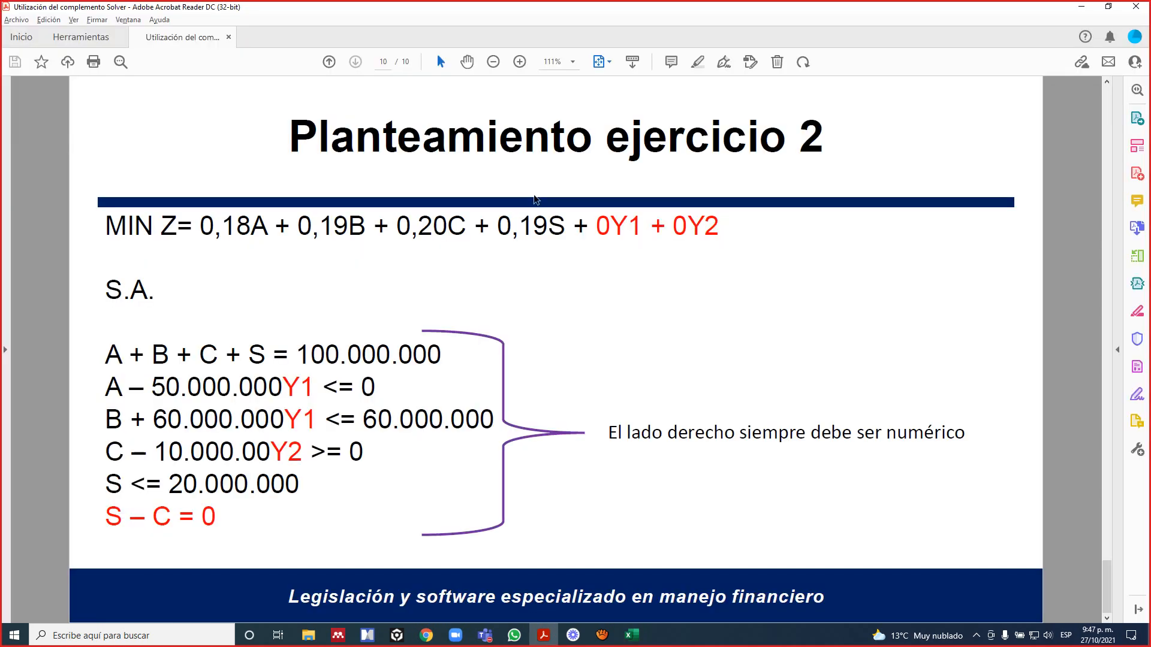
key(alt+Tab)
key(Right)
text(0)
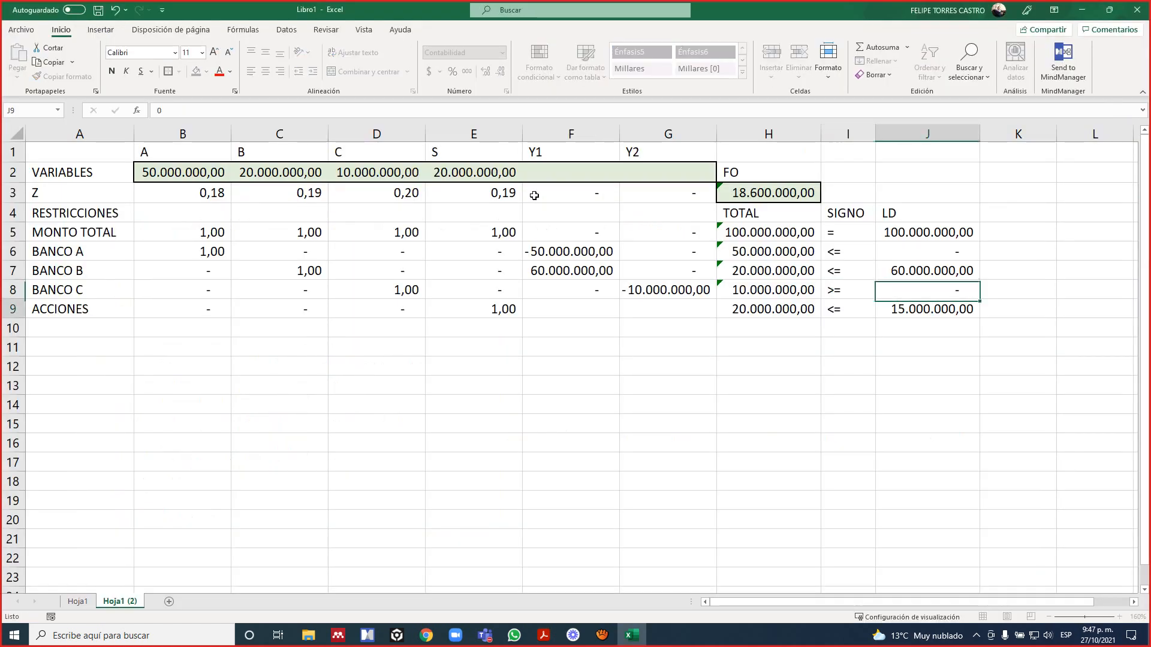
key(Return)
Following the PDF formulation, set the ACCIONES coefficients of Y1 and Y2 in F9 and G9 to 0.
key(Left)
key(Left)
key(Left)
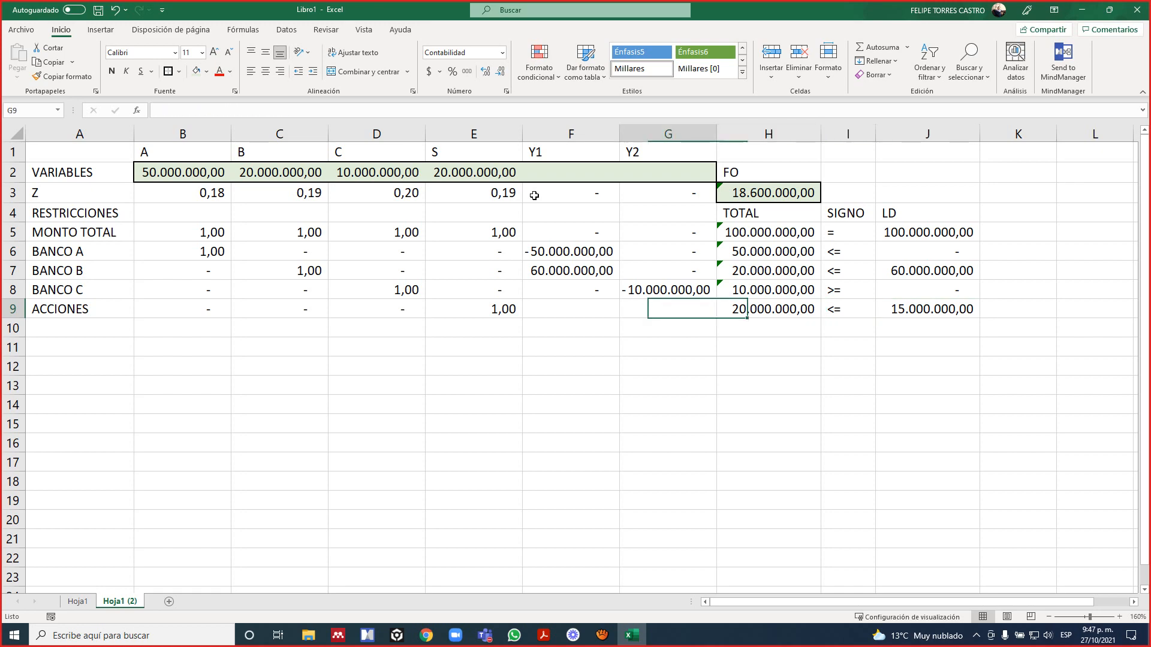
key(alt+Tab)
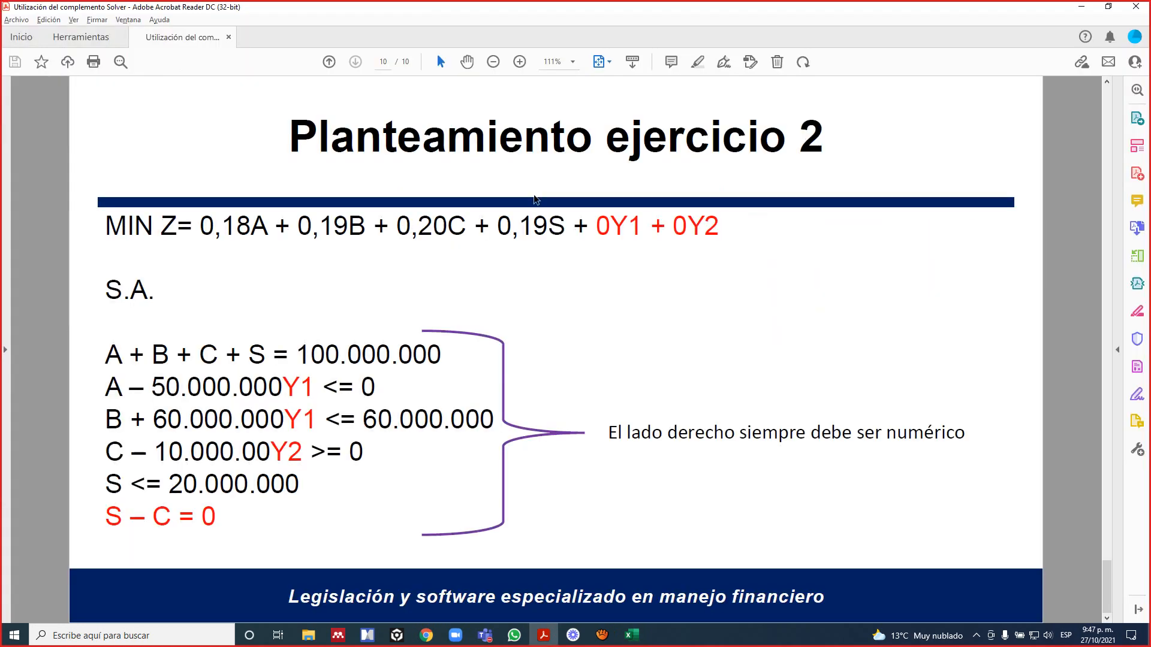
key(alt+Tab)
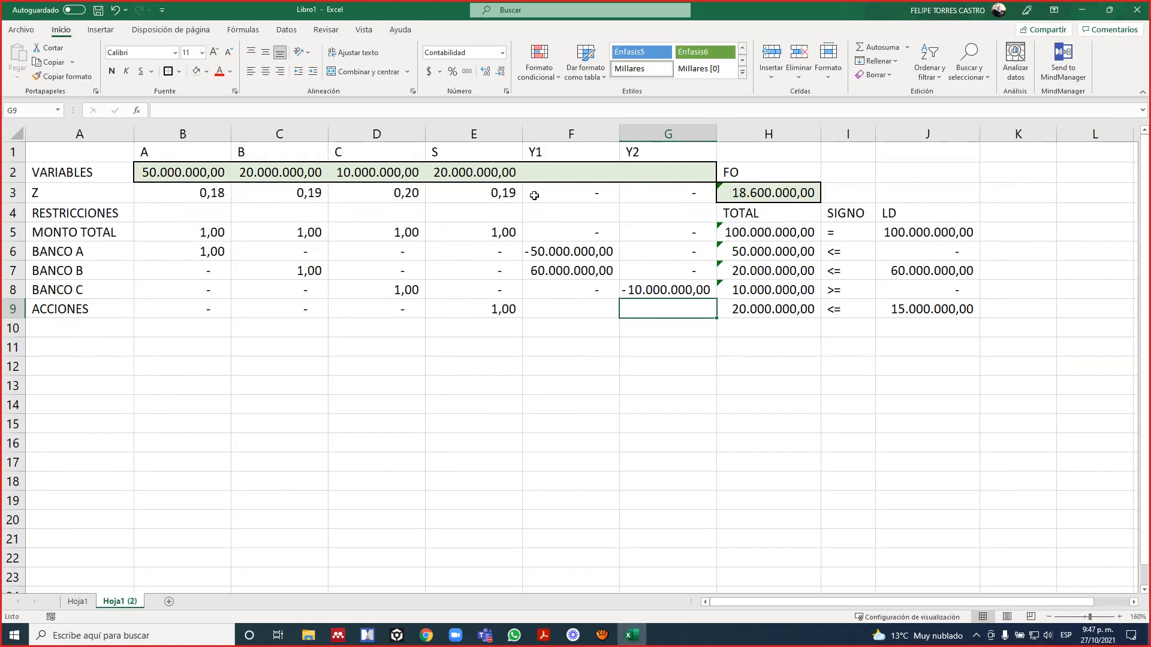
text(0)
key(Right)
text(0)
Set the ACCIONES LD value in J9 to 20000000.
key(Right)
key(Right)
key(Right)
text(2)
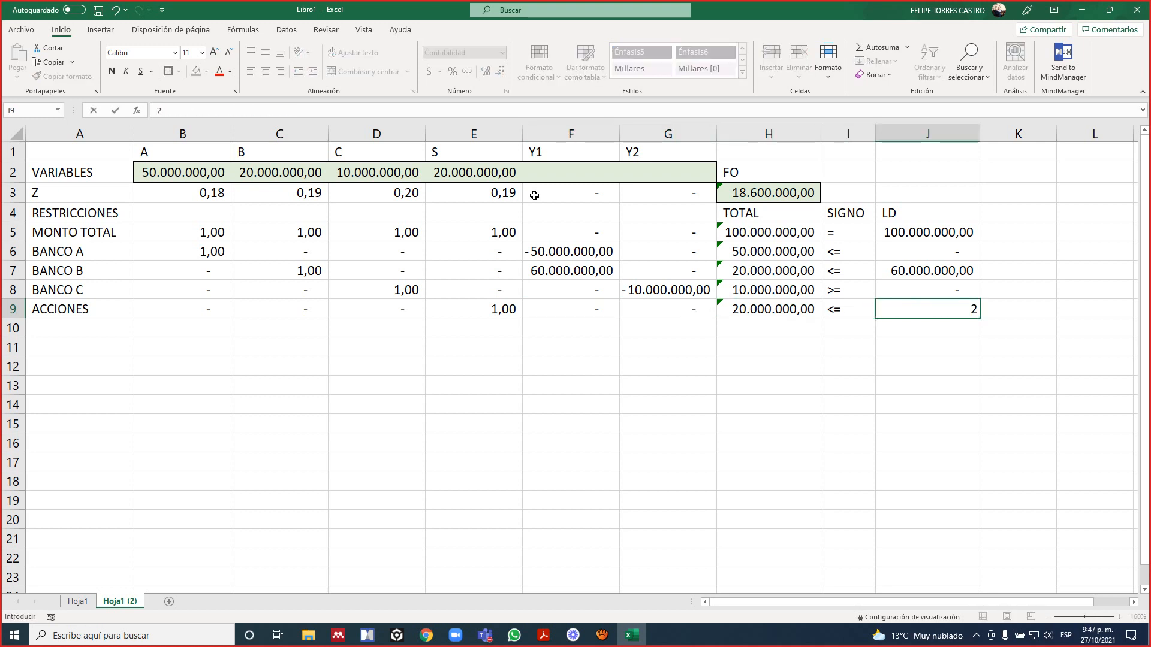
text(0.)
text(000.000)
key(Return)
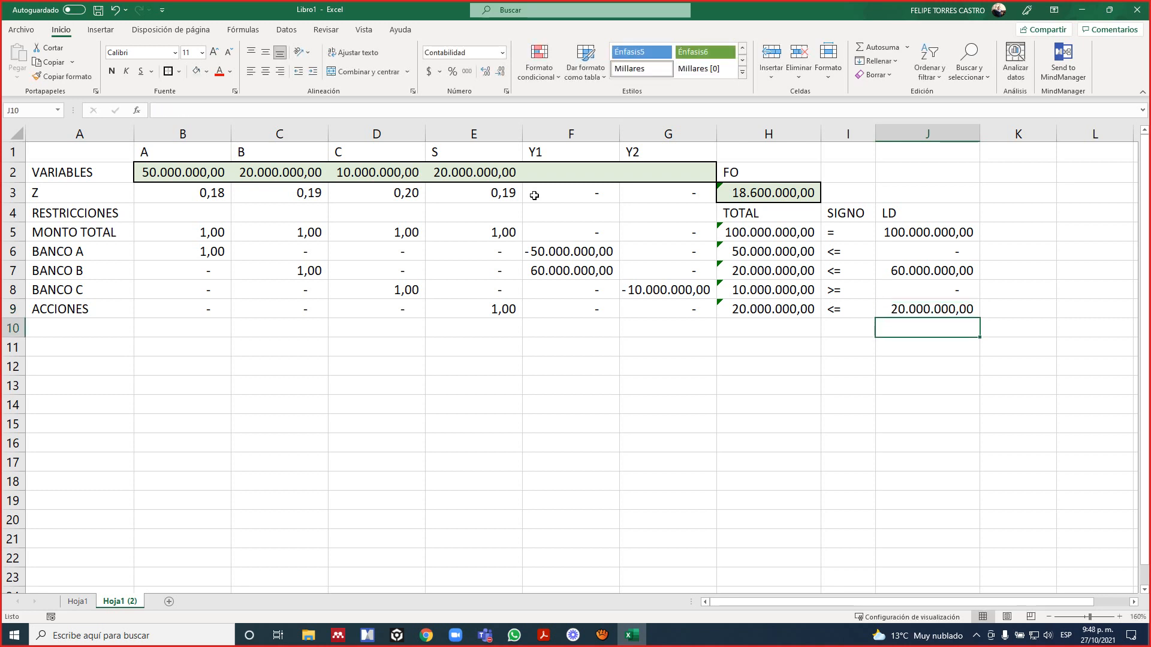
On sheet Hoja1, compare the VARIABLES values and the ACCIONES total in F9 with the LD limit in H9.
key(ctrl+Page_Up)
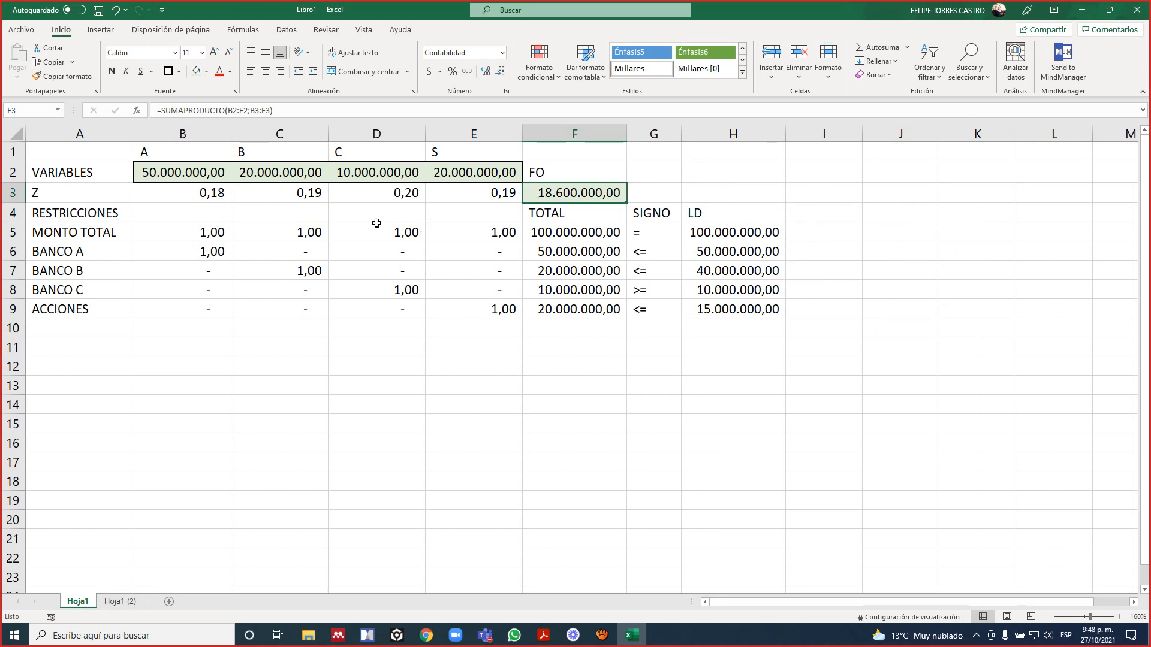
click(264, 171)
click(489, 168)
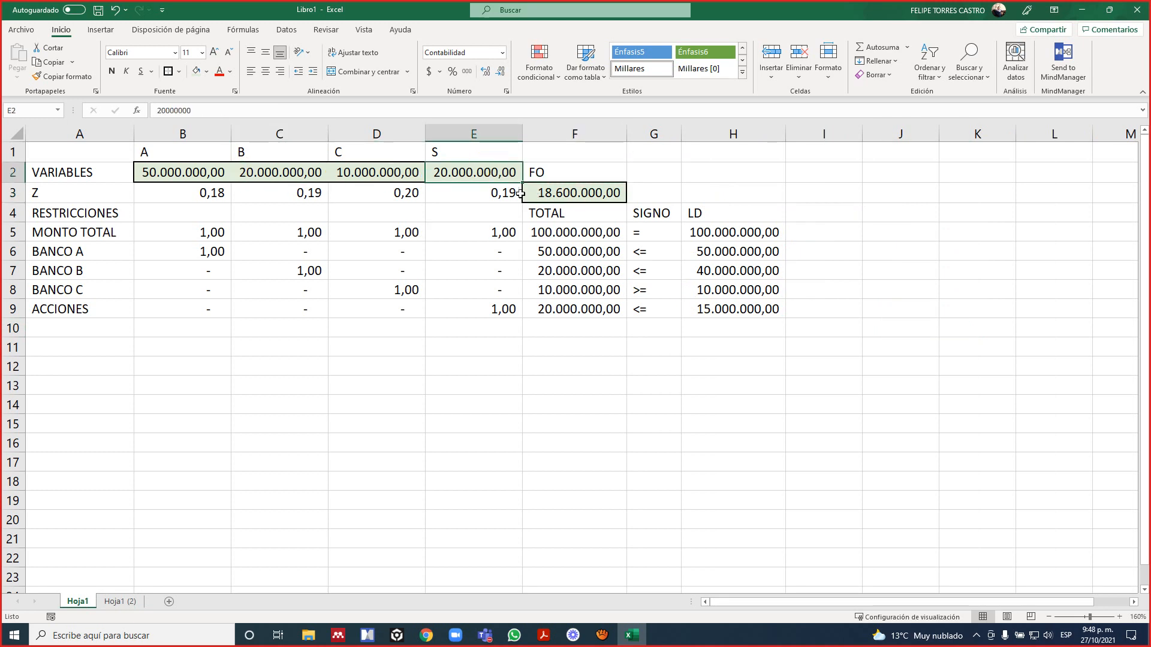
click(728, 309)
click(592, 309)
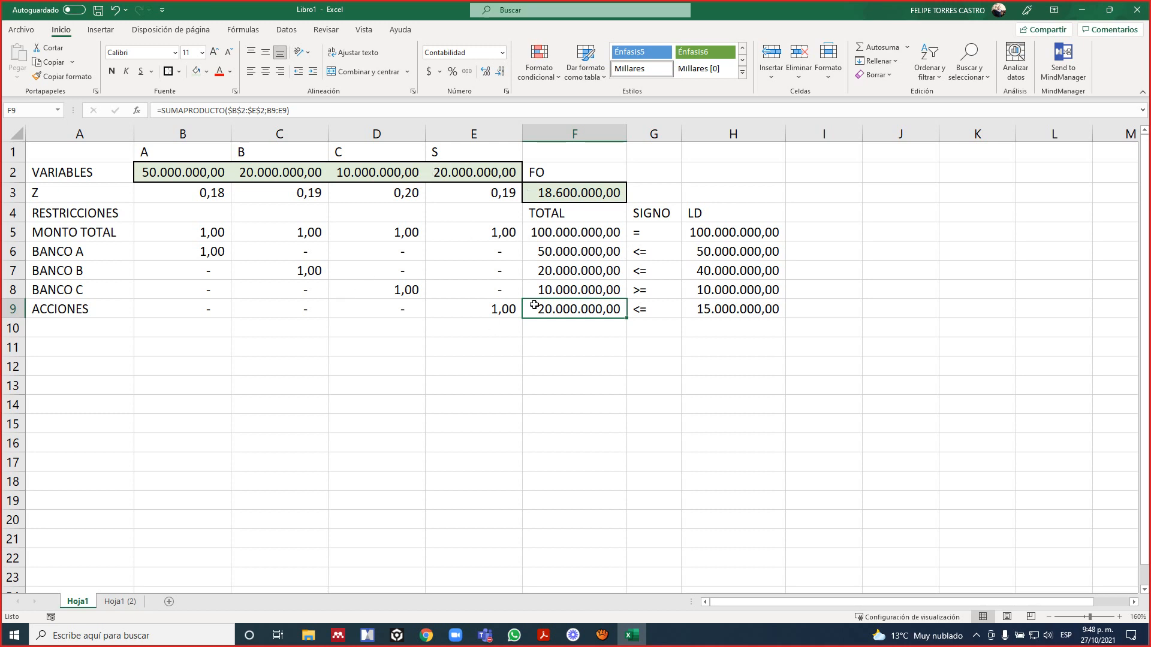
On Hoja1, set variable B in C2 to 25000000 and variable S in E2 to 15000000.
click(248, 175)
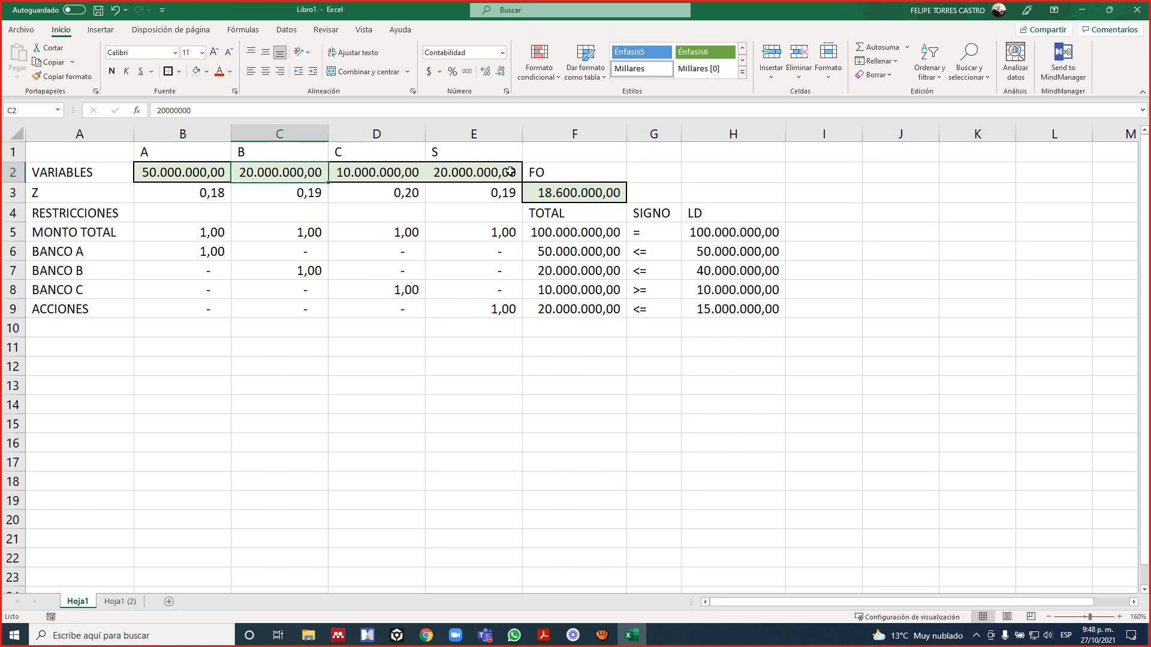
text(2)
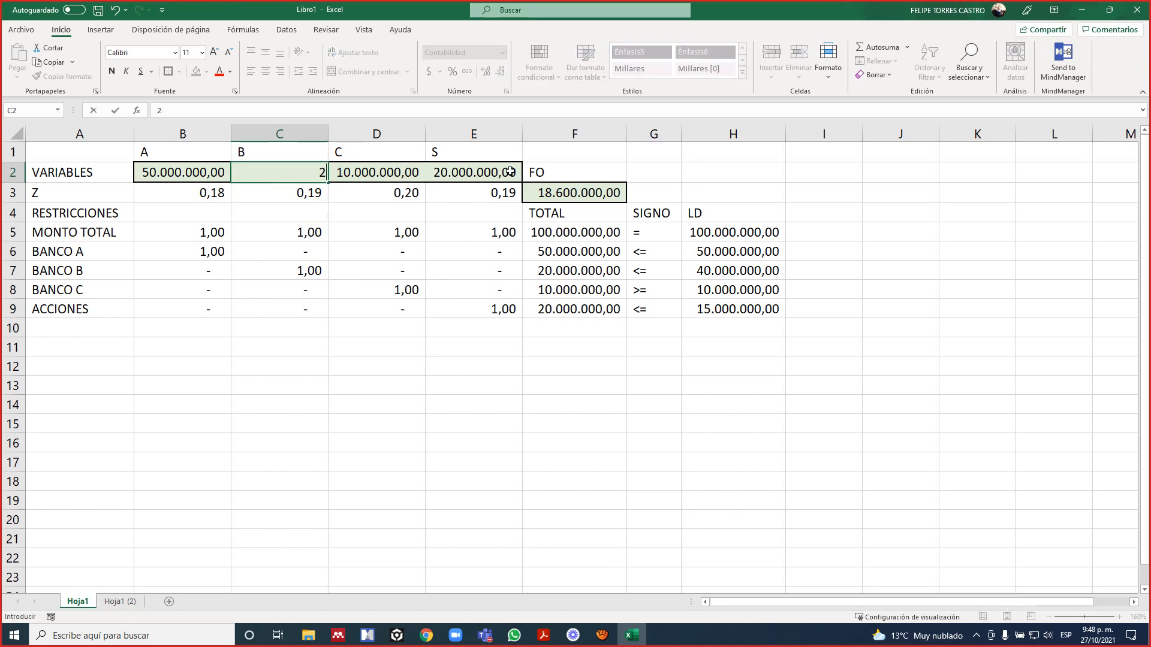
text(5.000.0000000)
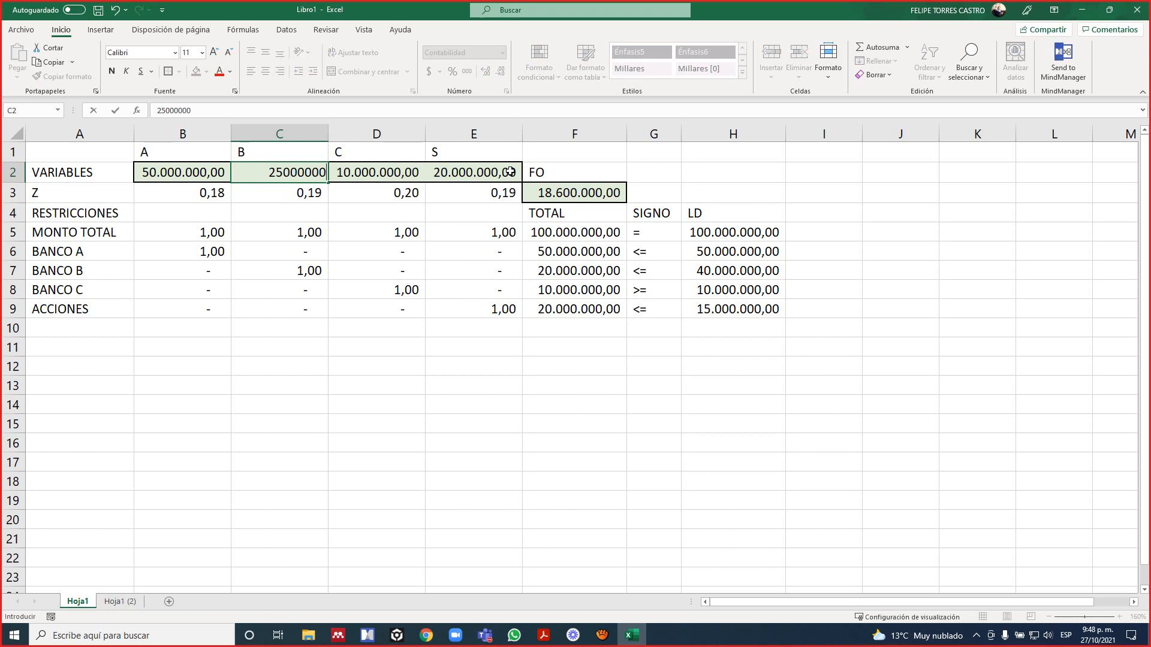
key(Return)
click(509, 172)
text(15.000.00)
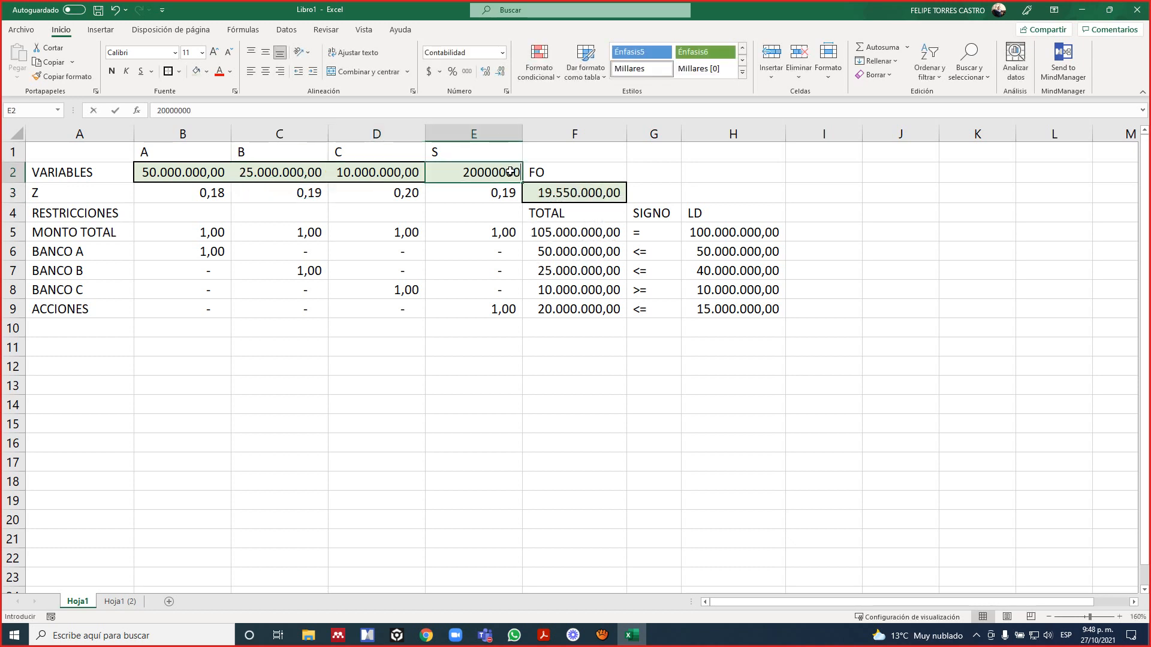
text(0)
key(Return)
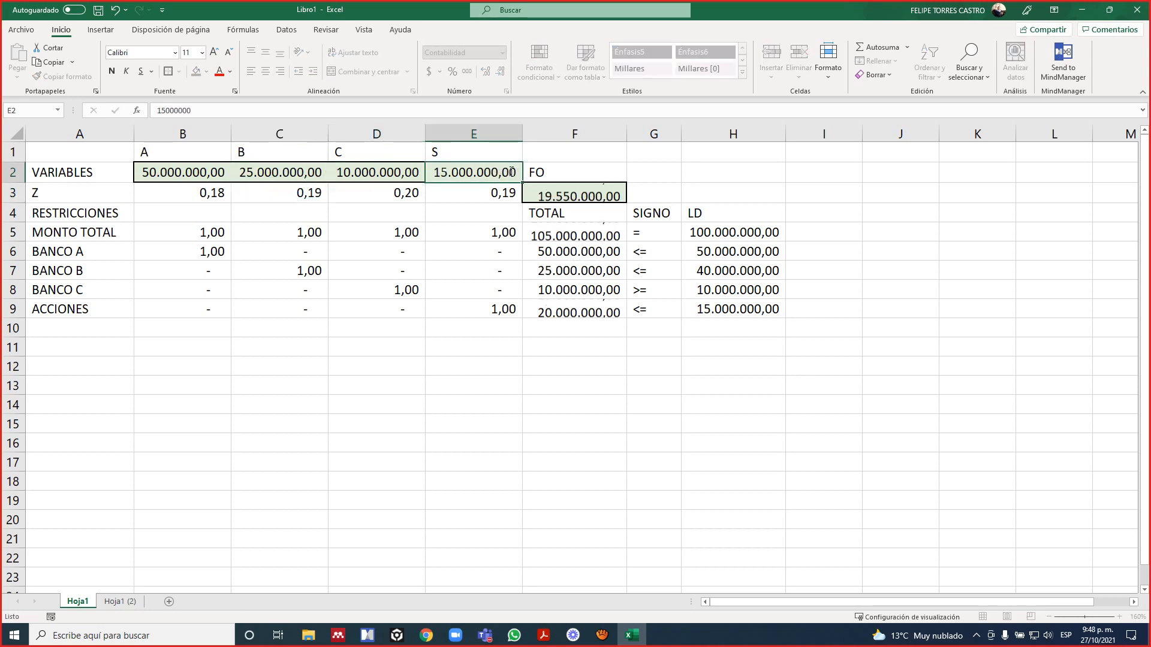
Review the Hoja1 constraint rows, comparing each TOTAL with its sign and LD value.
key(Down)
key(Down)
key(Down)
key(Down)
key(Right)
key(Right)
key(Down)
key(Down)
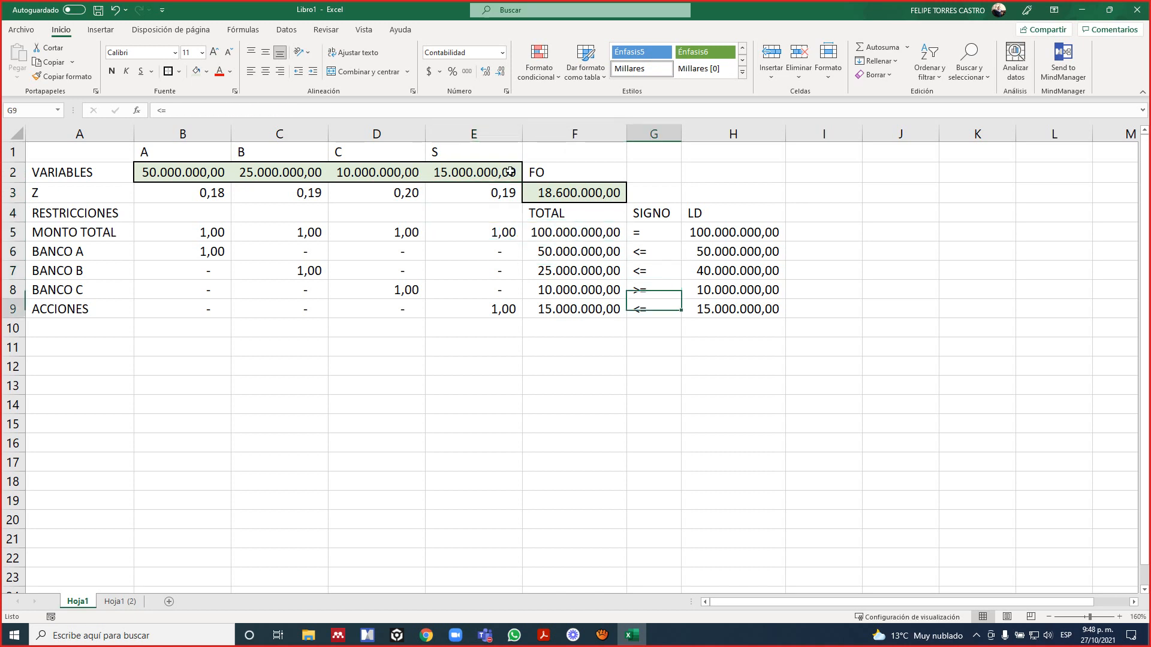
key(Left)
key(Home)
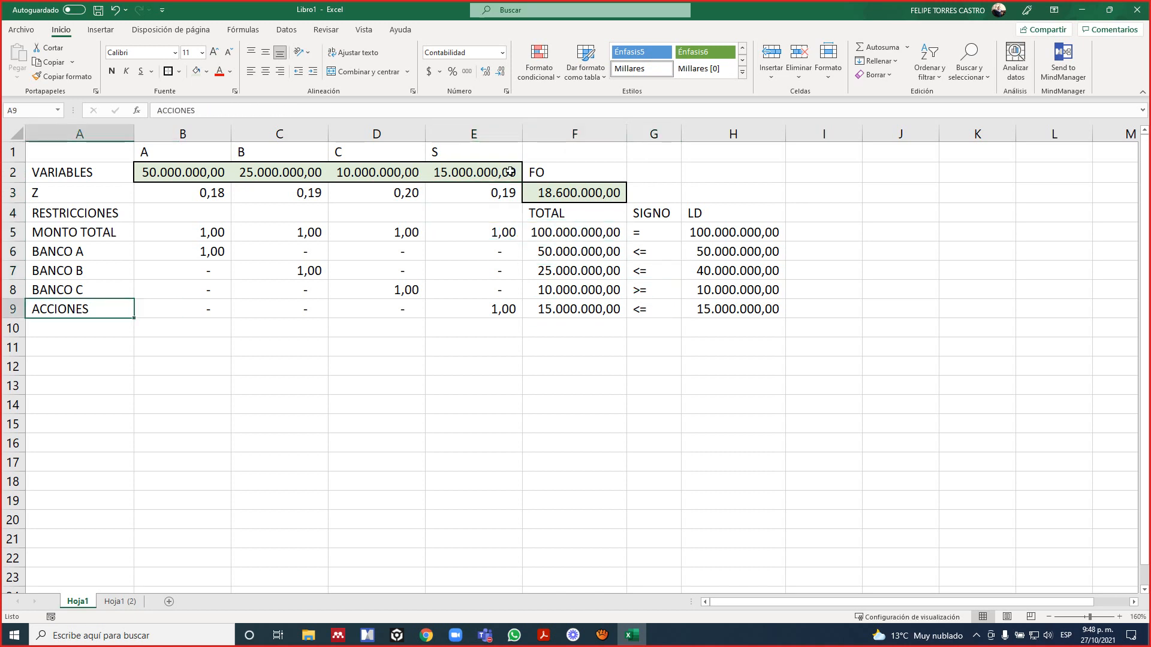
key(ctrl+Up)
key(Up)
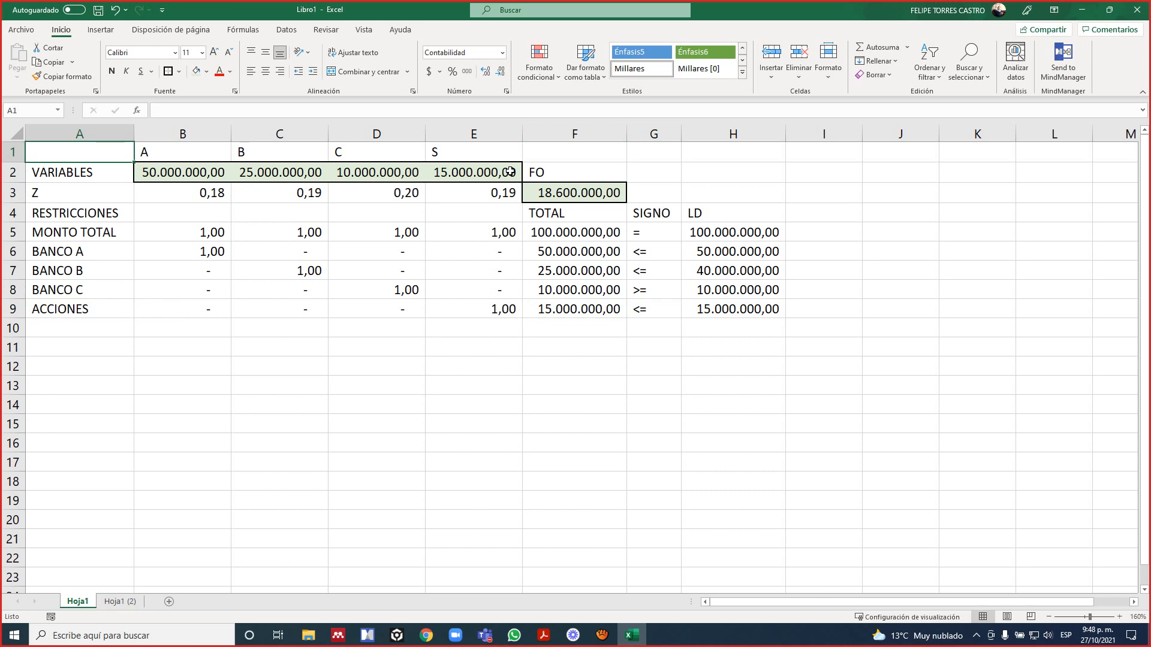
Back on Hoja1 (2), consult the PDF formulation and label a new constraint row in A10 as SI S ENTONCES C.
key(ctrl+Page_Down)
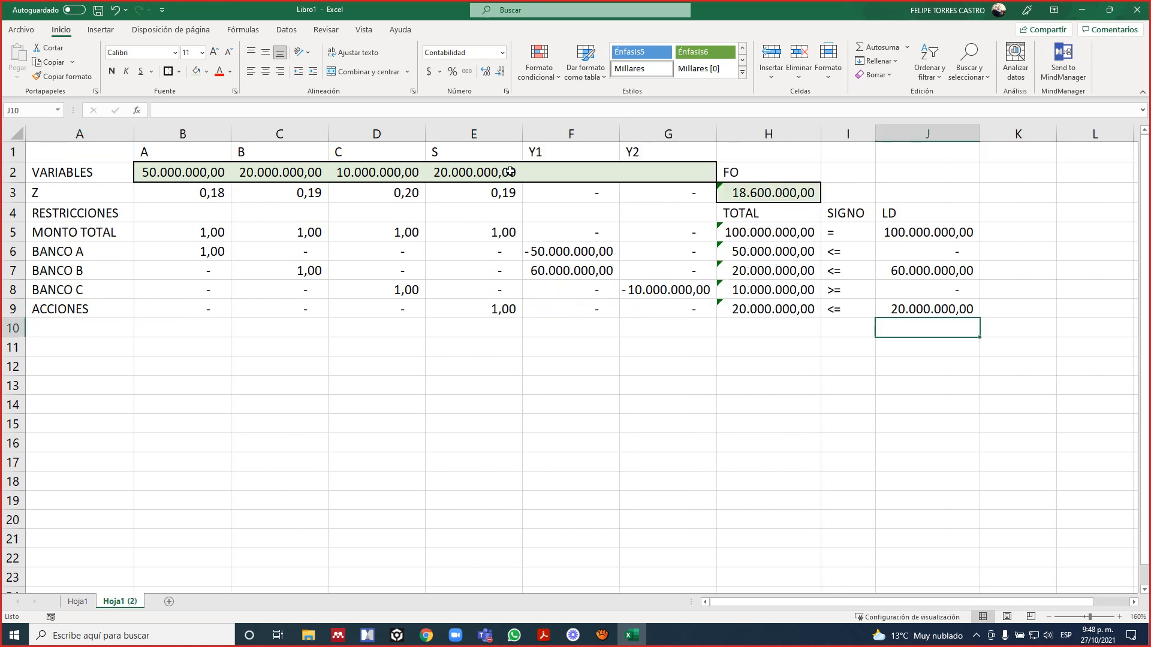
key(Left)
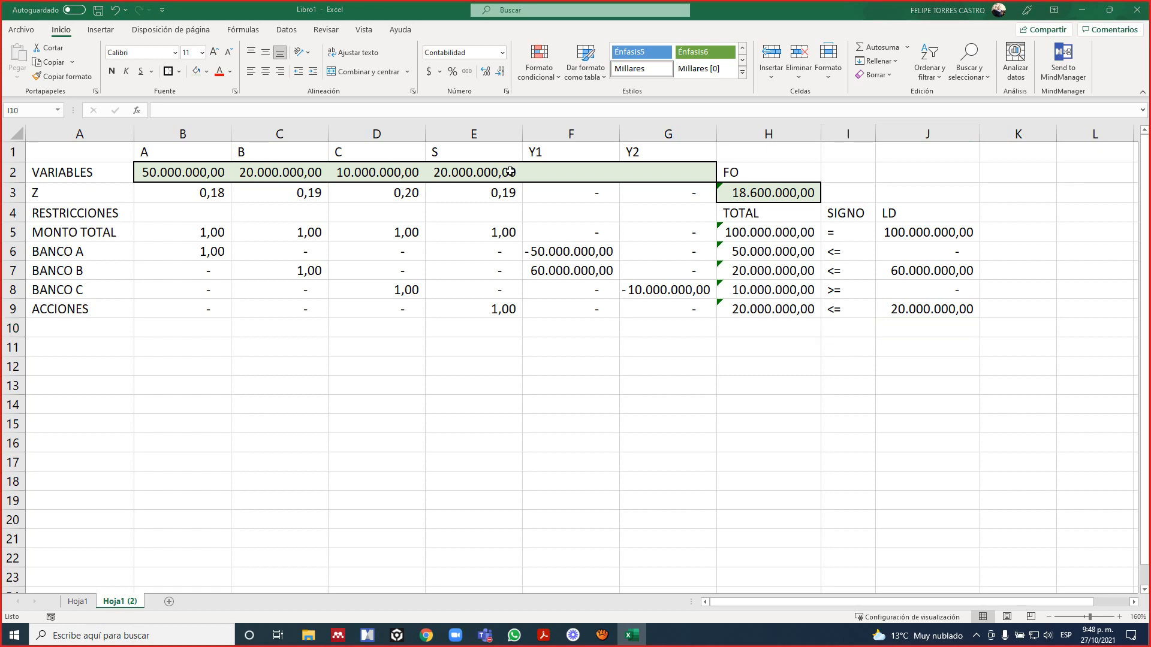
key(alt+Tab)
key(alt+Tab)
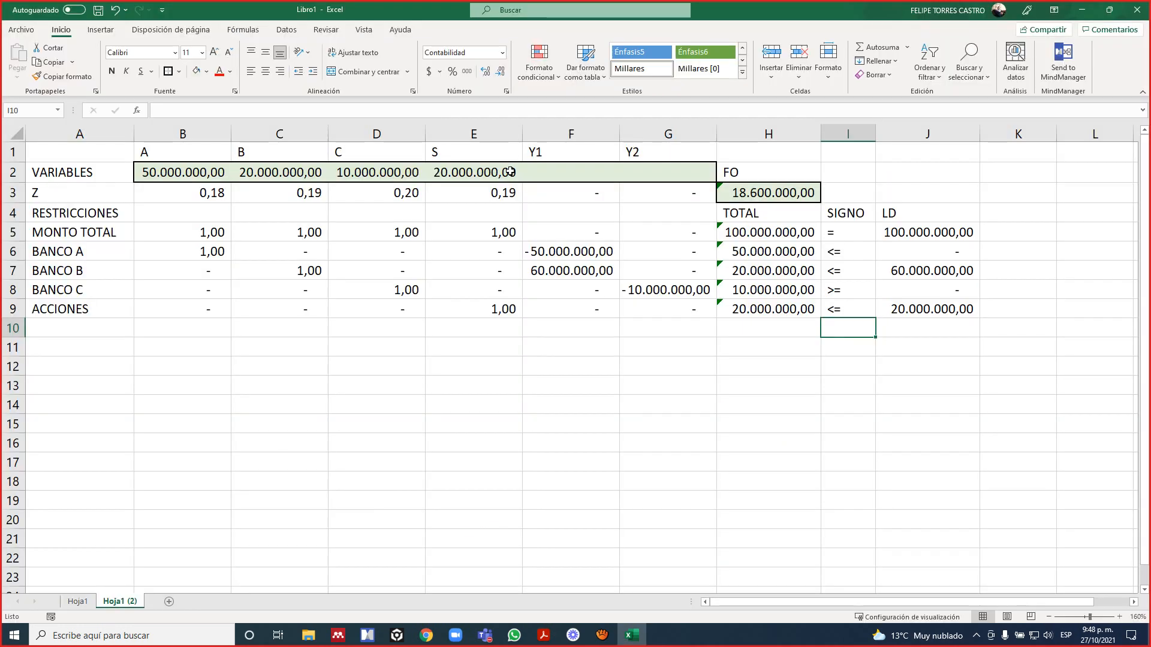
key(alt+Tab)
key(alt+Tab)
key(Left)
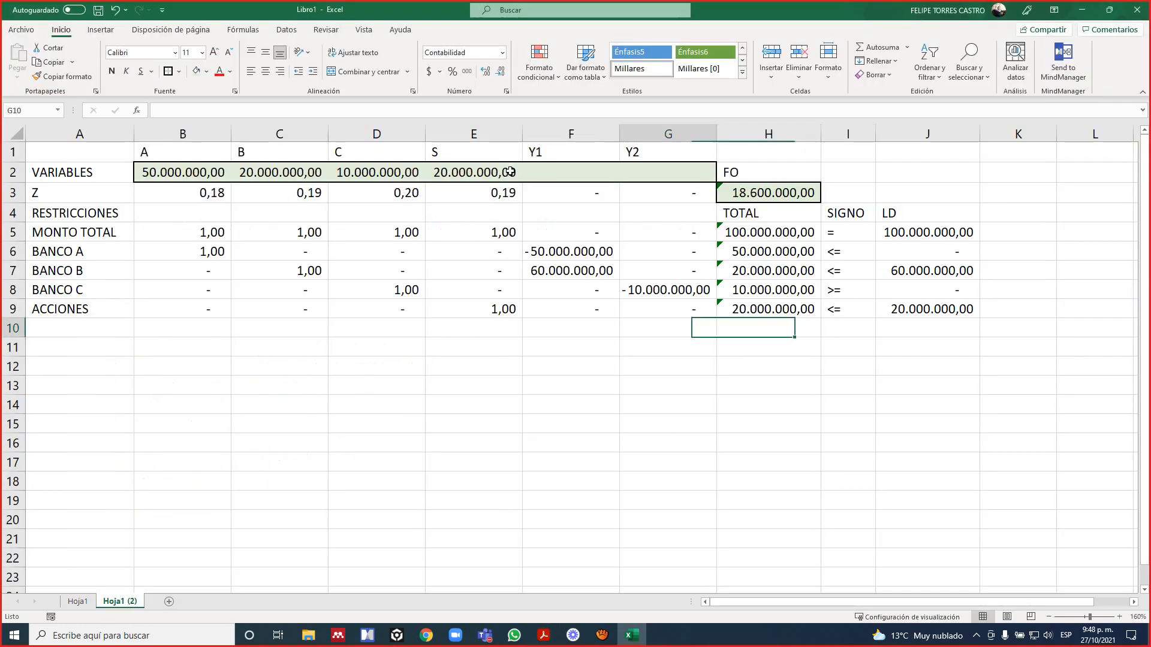
key(Home)
text(SI C)
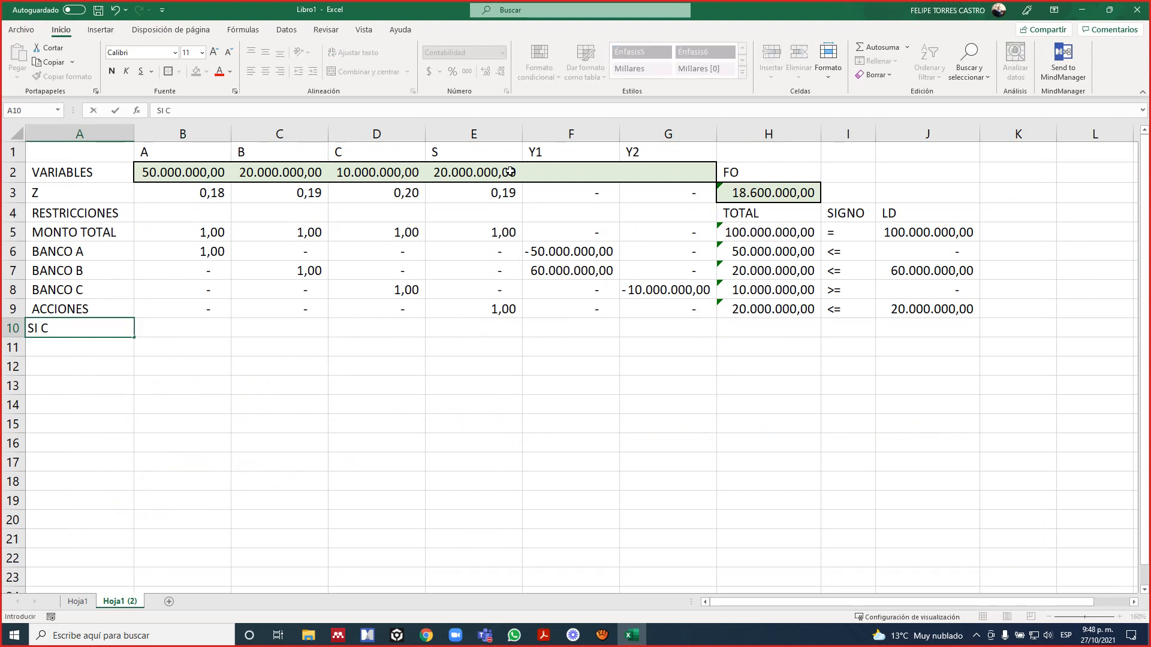
key(BackSpace)
text(S ENTONCES C)
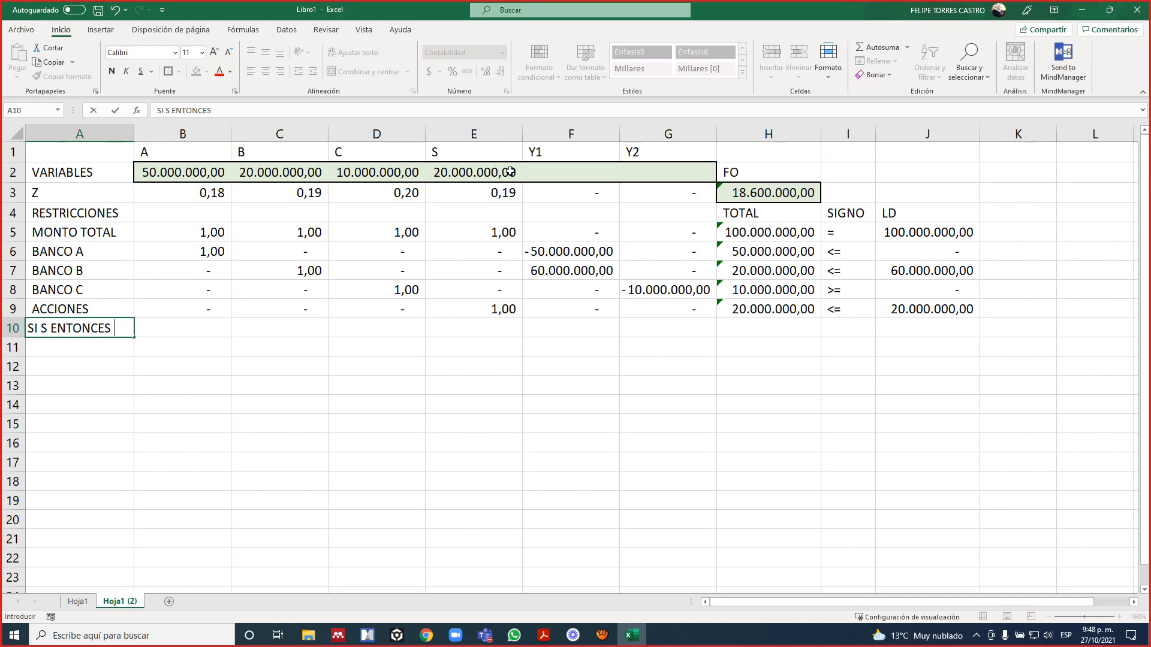
key(Return)
Check the PDF formulation and enter the SI S ENTONCES C coefficients: 1 for S in E10 and -1 for C in D10.
key(alt+Tab)
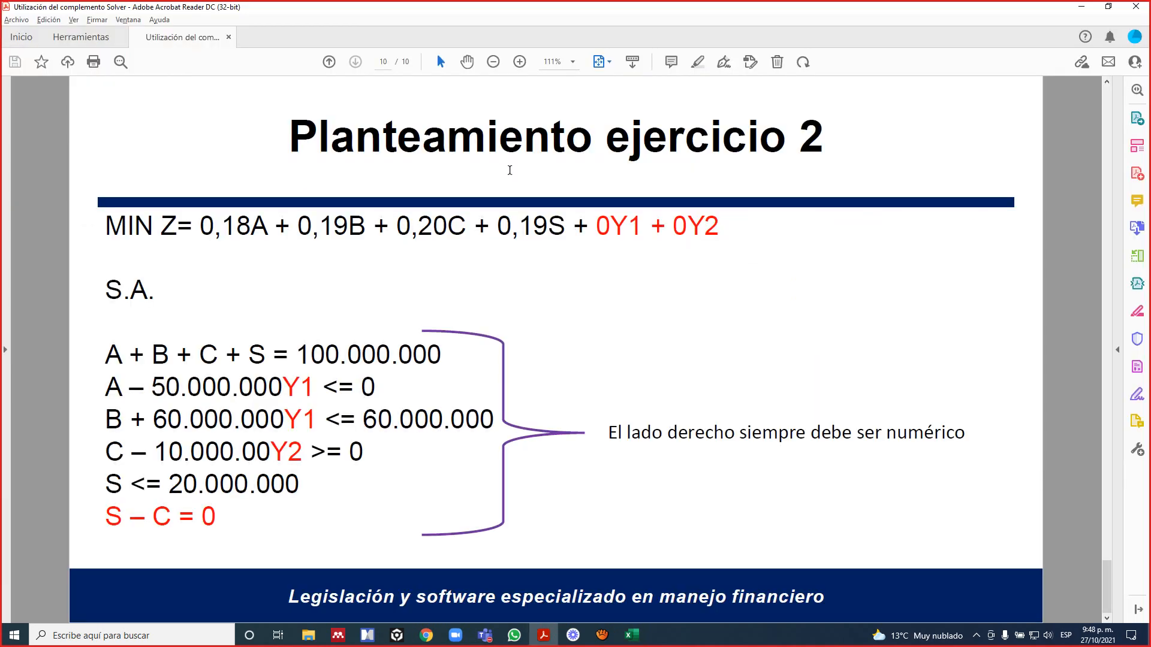
key(alt+Tab)
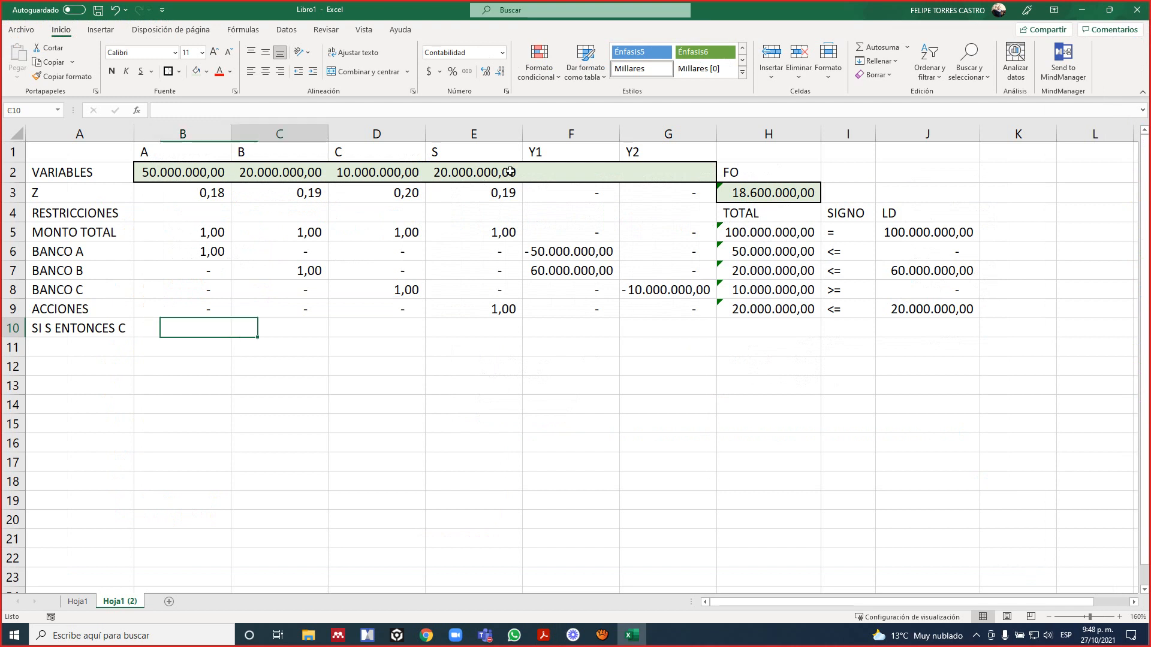
key(Right)
key(Right)
key(Right)
text(1)
key(ctrl+Return)
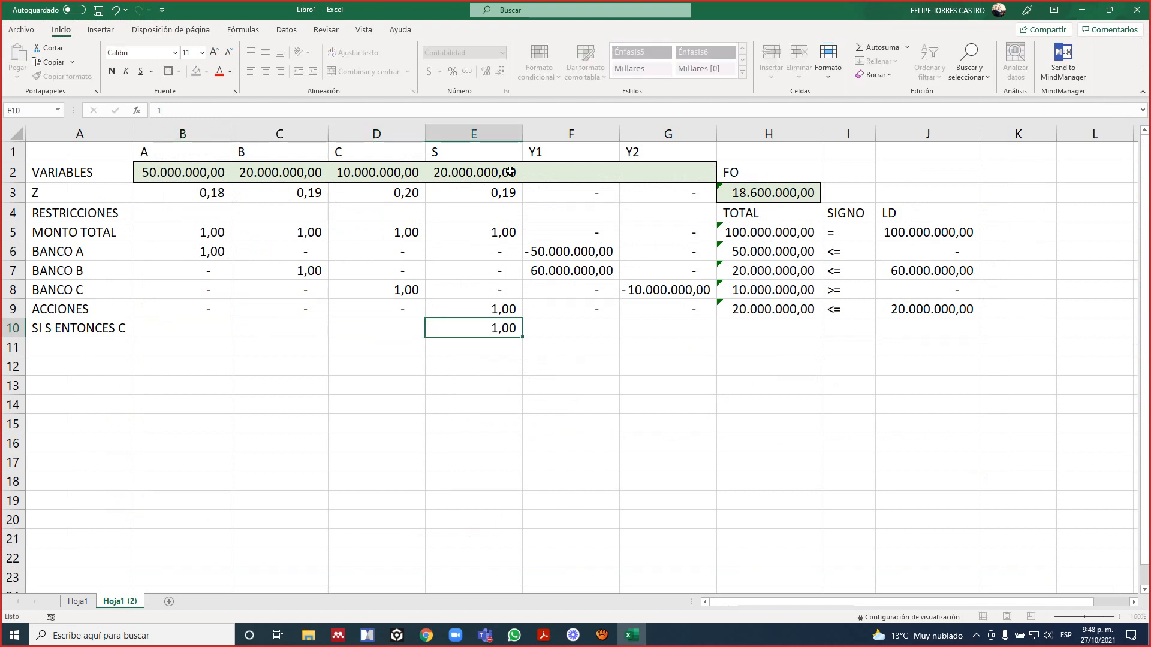
key(Left)
text(-1)
key(Left)
key(Left)
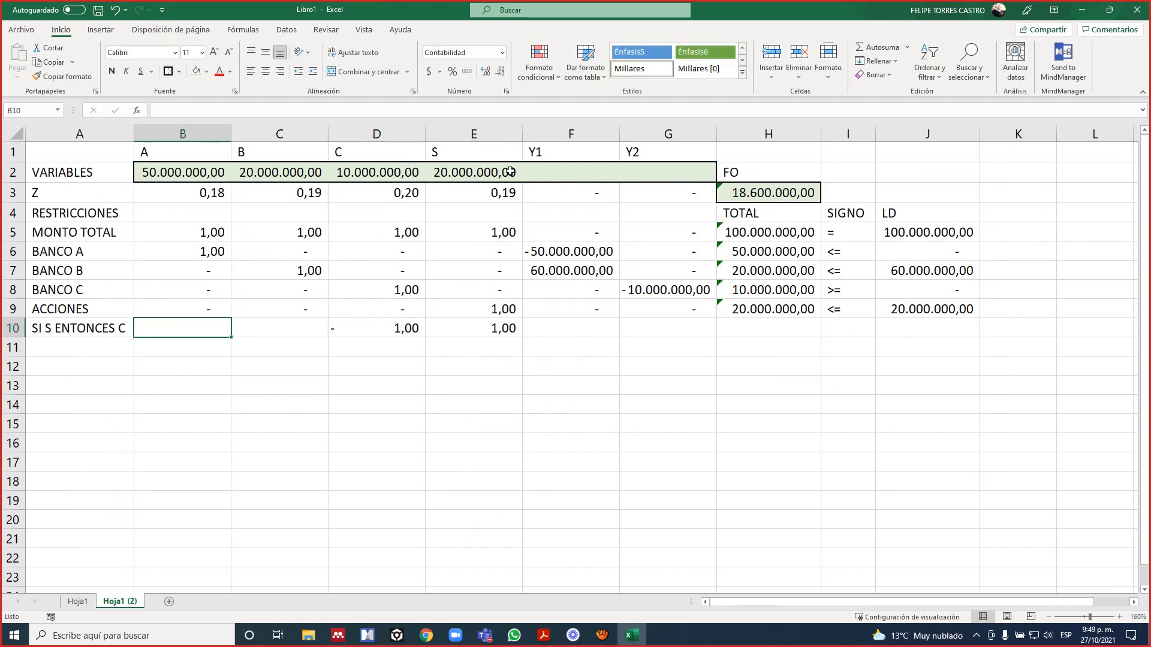
Fill the remaining SI S ENTONCES C coefficients for A, B, Y1 and Y2 (B10, C10, F10, G10) with 0.
text(0)
key(ctrl+Return)
key(Right)
text(0)
key(ctrl+Return)
key(Right)
key(Right)
key(Right)
text(0)
key(Right)
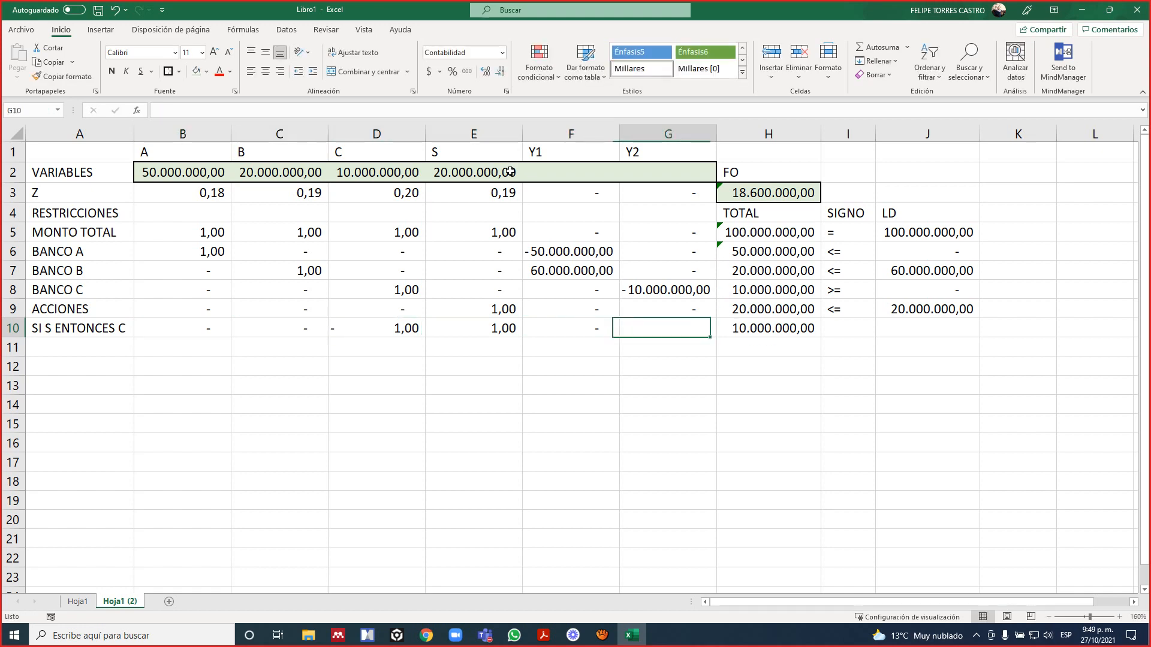
text(0)
key(Right)
key(Right)
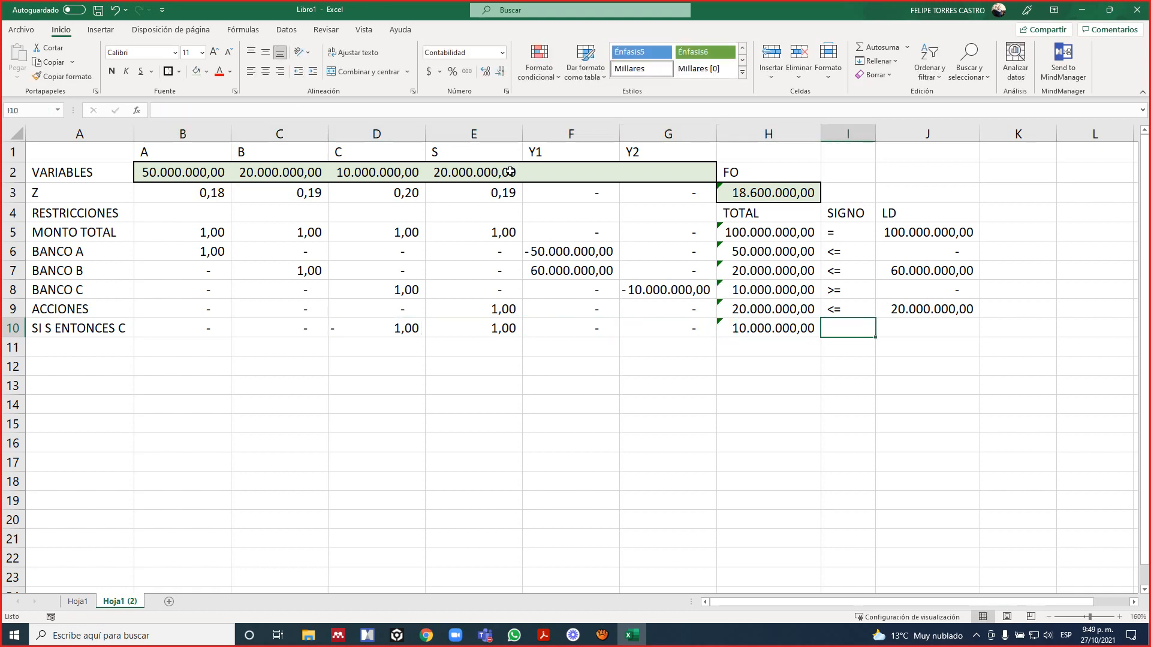
Check the PDF formulation and complete row 10 with the sign = in I10 and the LD value 0 in J10.
key(alt+Tab)
key(alt+Tab)
text(=)
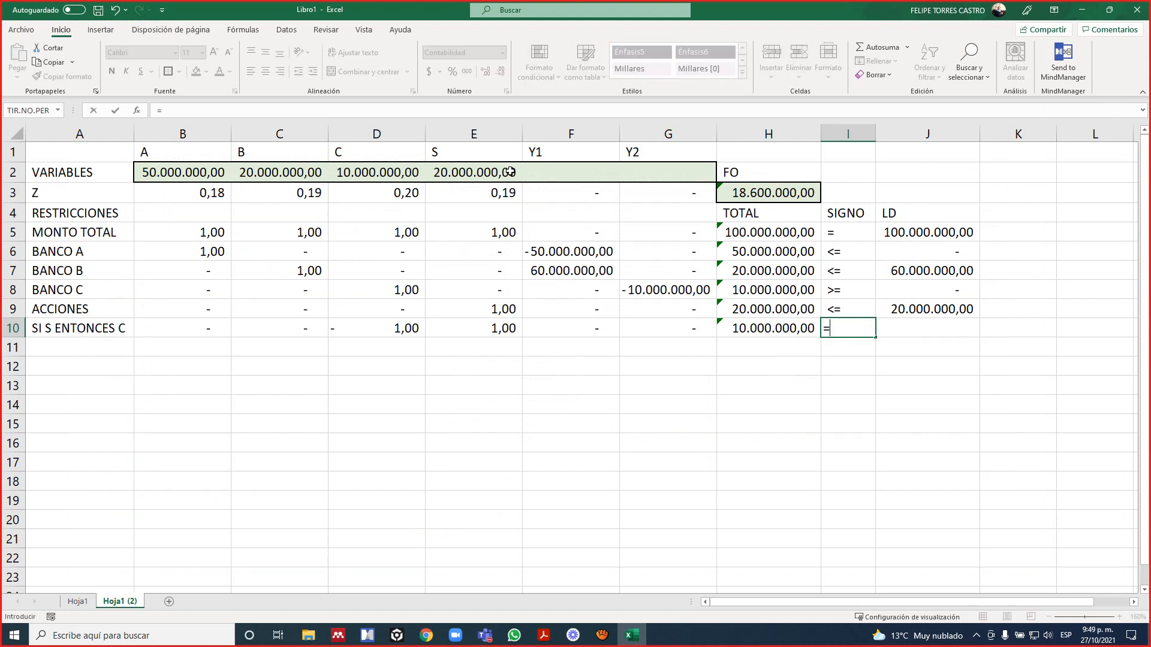
key(ctrl+Return)
key(Right)
text(0)
key(Return)
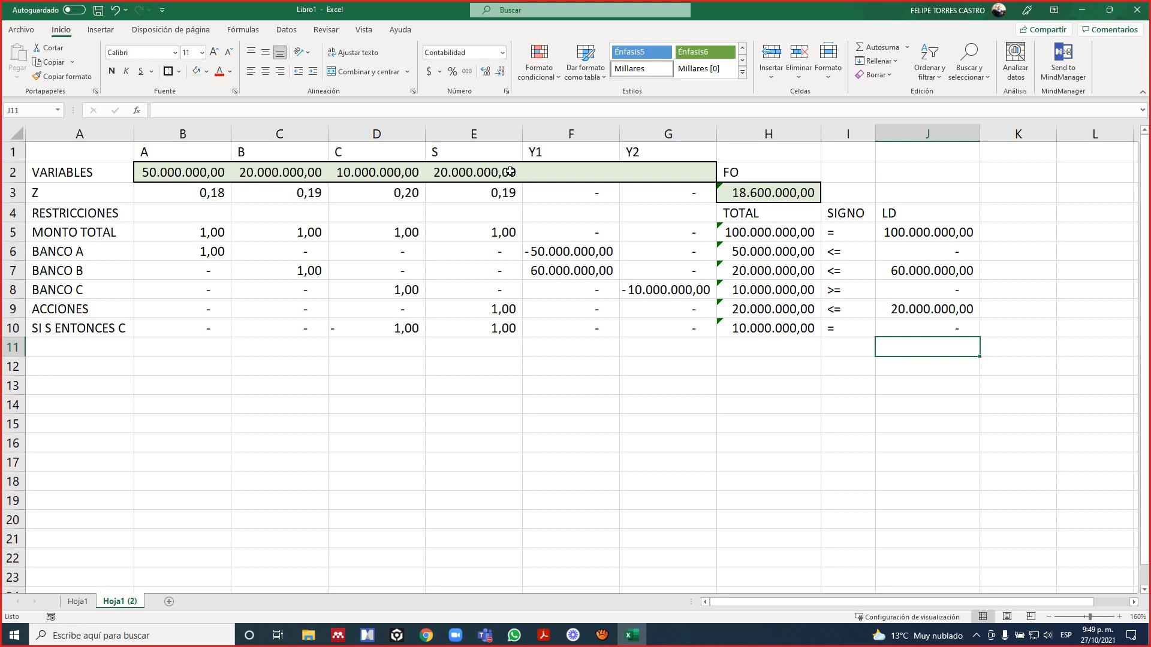
Extend the MONTO TOTAL formula in H5 to include Y1 and Y2: =SUMAPRODUCTO($B$2:$G$2;B5:G5).
key(Left)
key(Up)
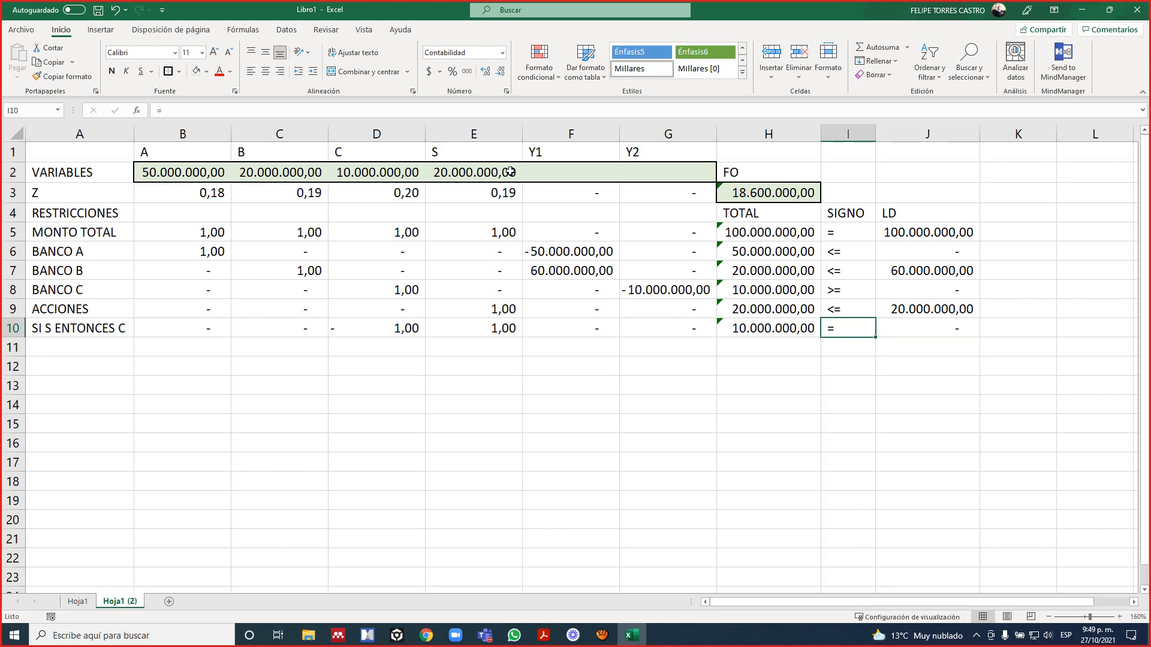
key(Left)
key(Up)
key(Left)
key(Up)
key(Up)
key(Right)
key(Up)
key(Up)
key(F2)
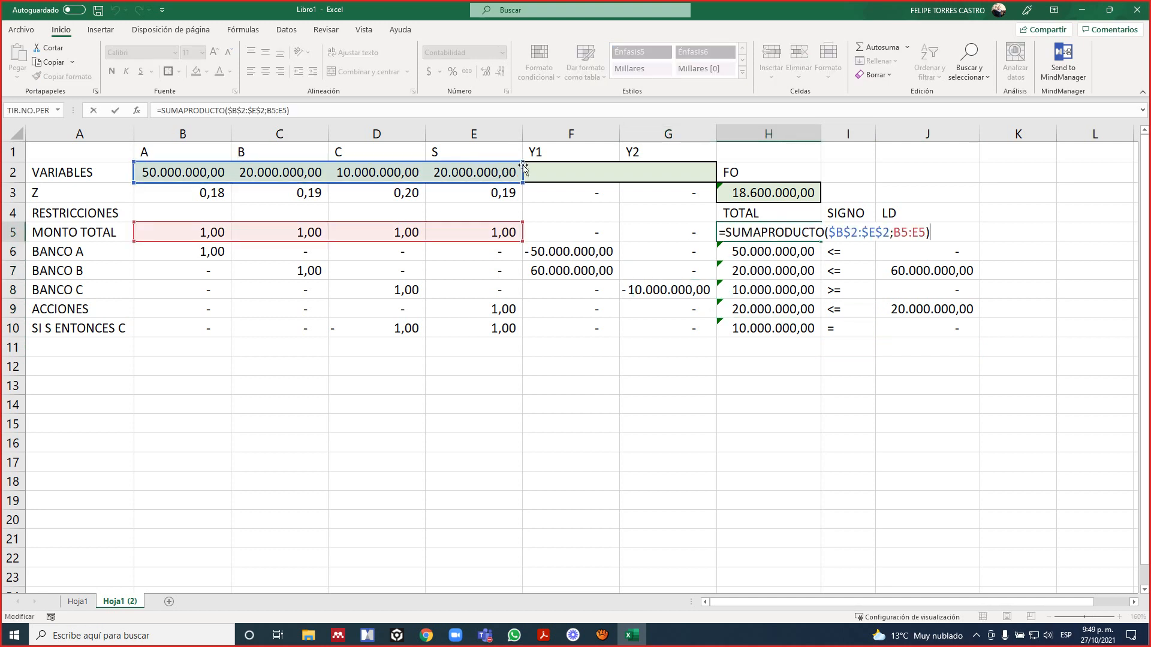
drag(590, 161, 689, 166)
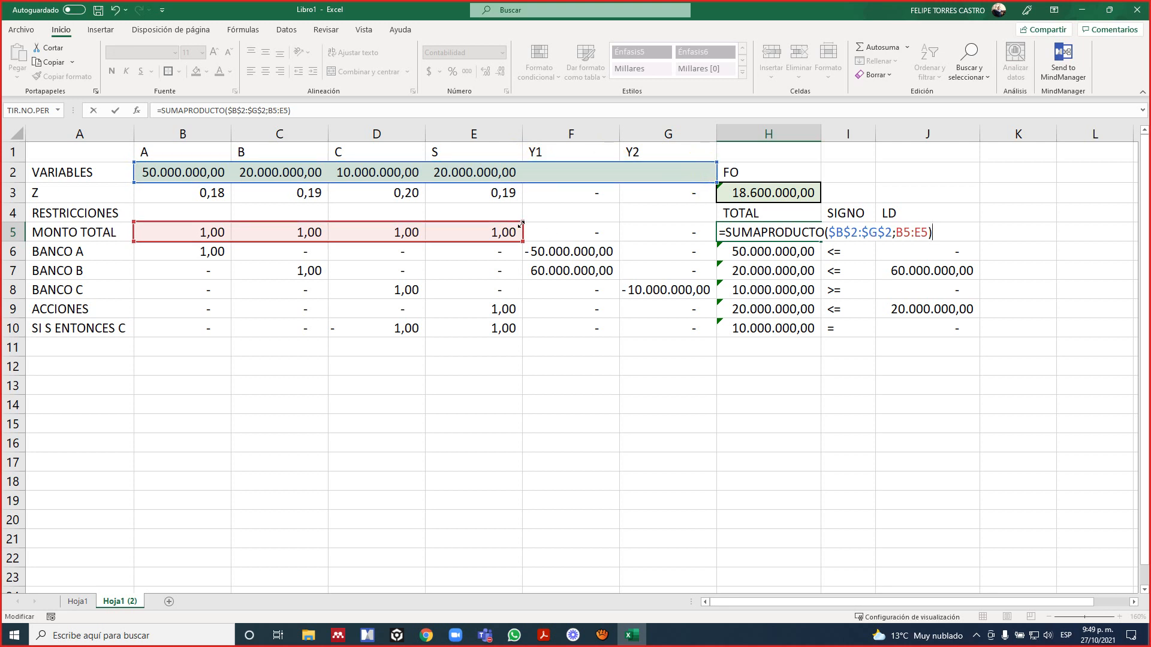
drag(523, 221, 718, 239)
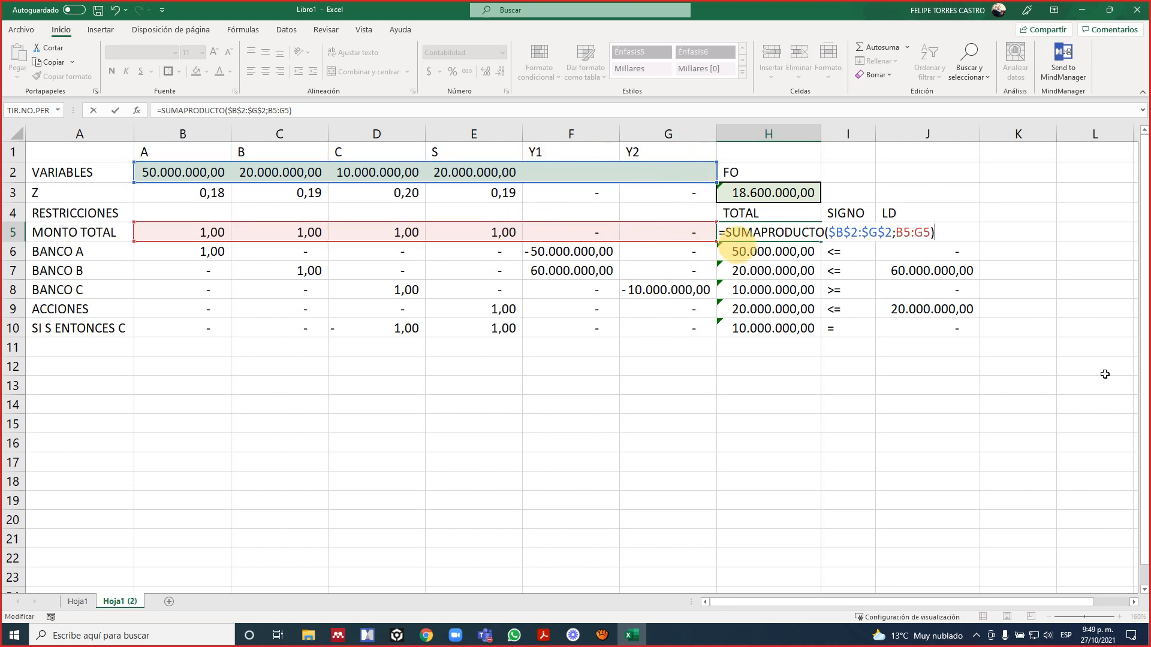
key(Return)
key(Up)
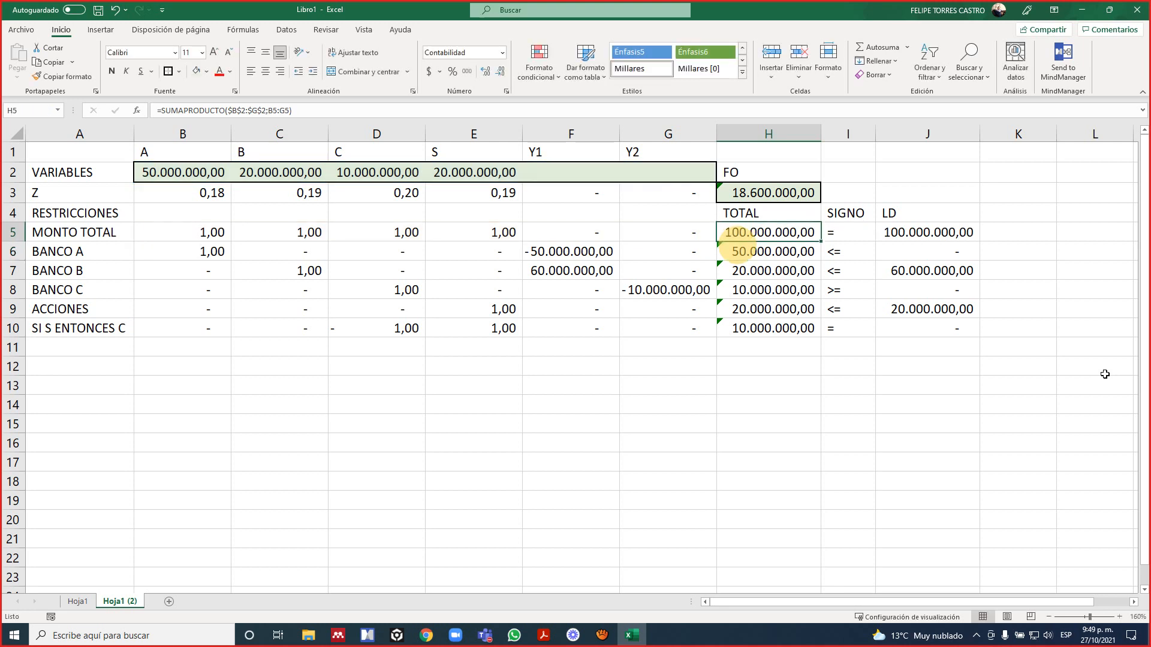
Copy the extended H5 formula to the BANCO A, BANCO B, BANCO C and ACCIONES totals in H6:H9.
key(ctrl+c)
key(Down)
key(shift+Down)
key(shift+Down)
key(shift+Down)
key(shift+Down)
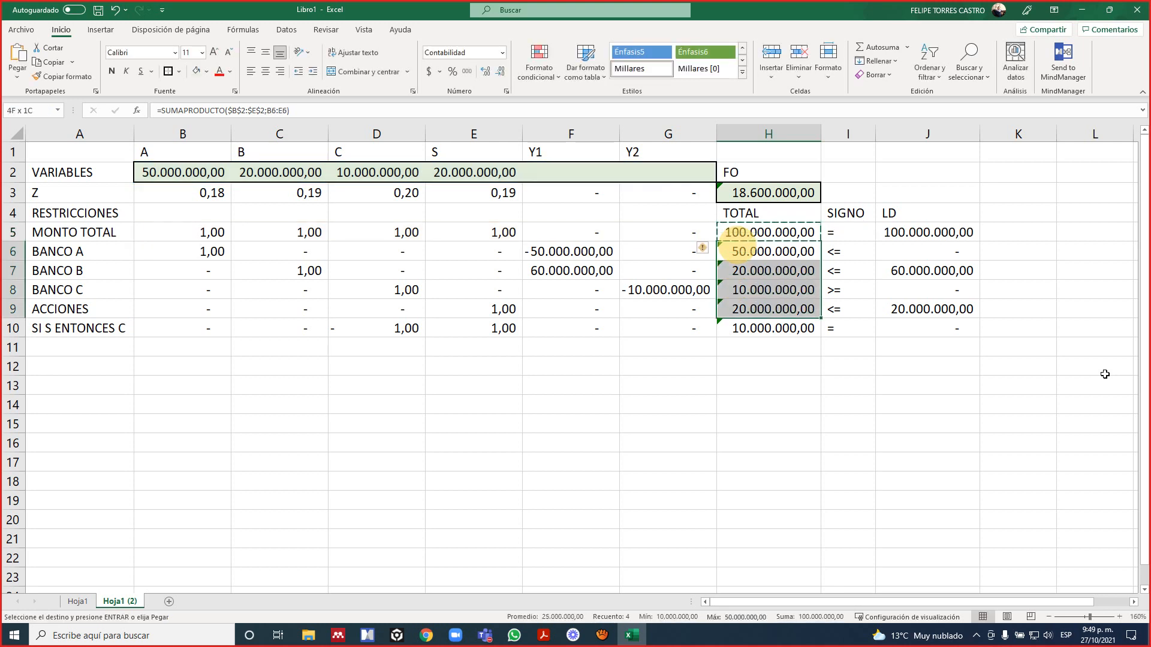
key(Return)
key(Down)
key(Down)
key(Down)
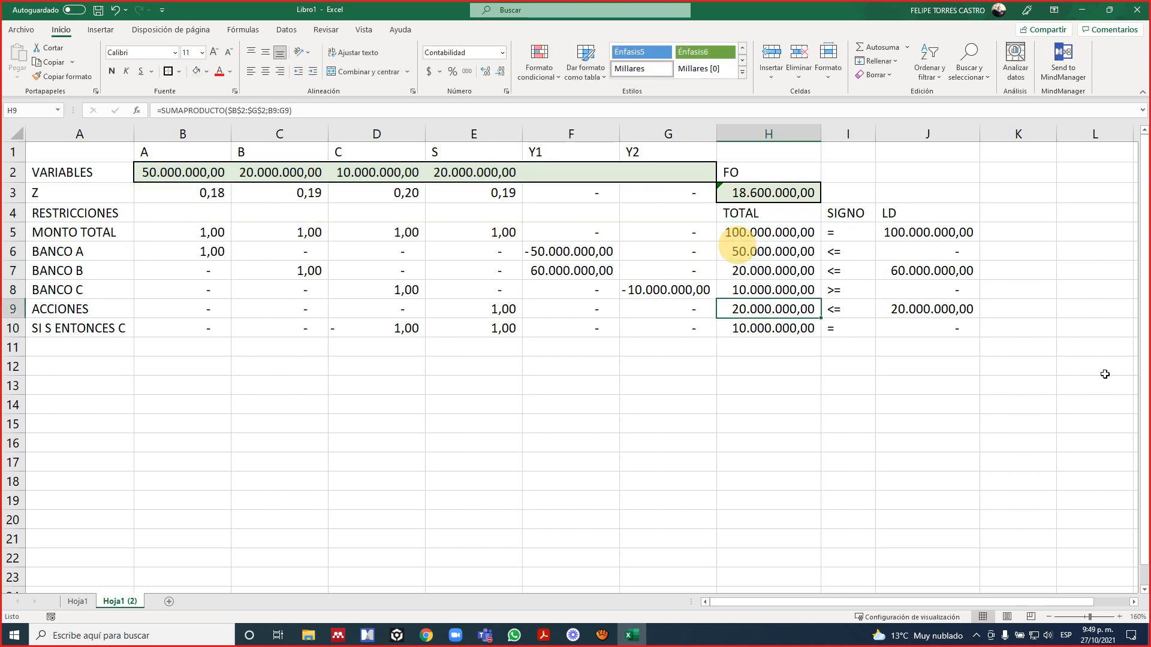
Inspect the ranges used by the BANCO B total formula in H7.
click(854, 362)
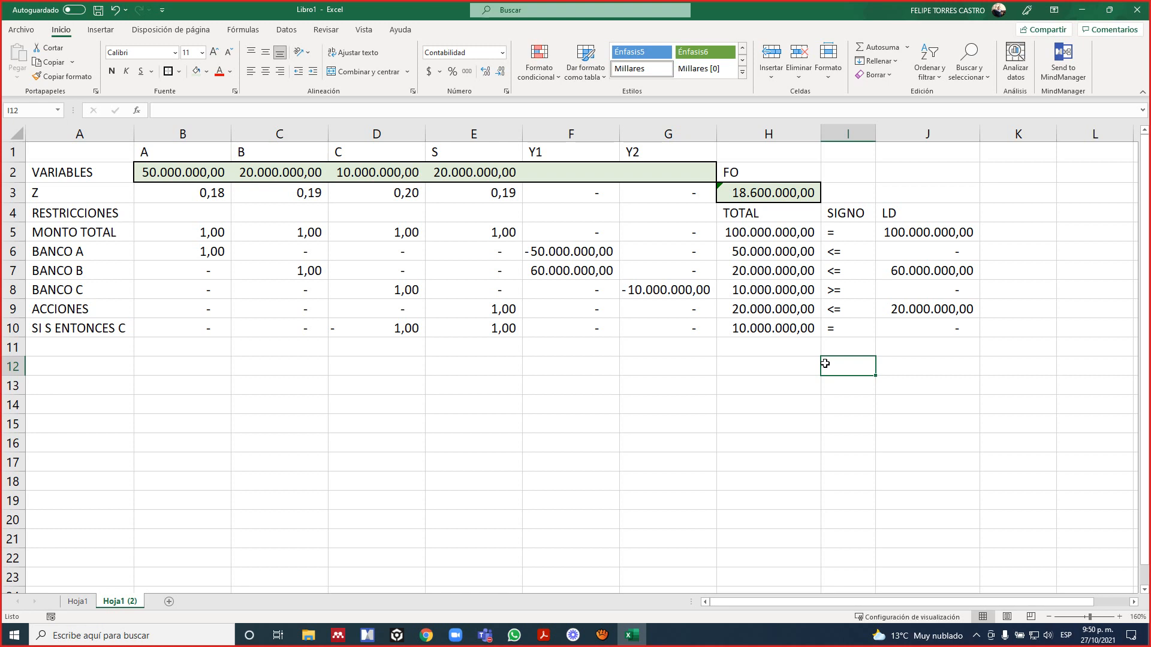
key(Left)
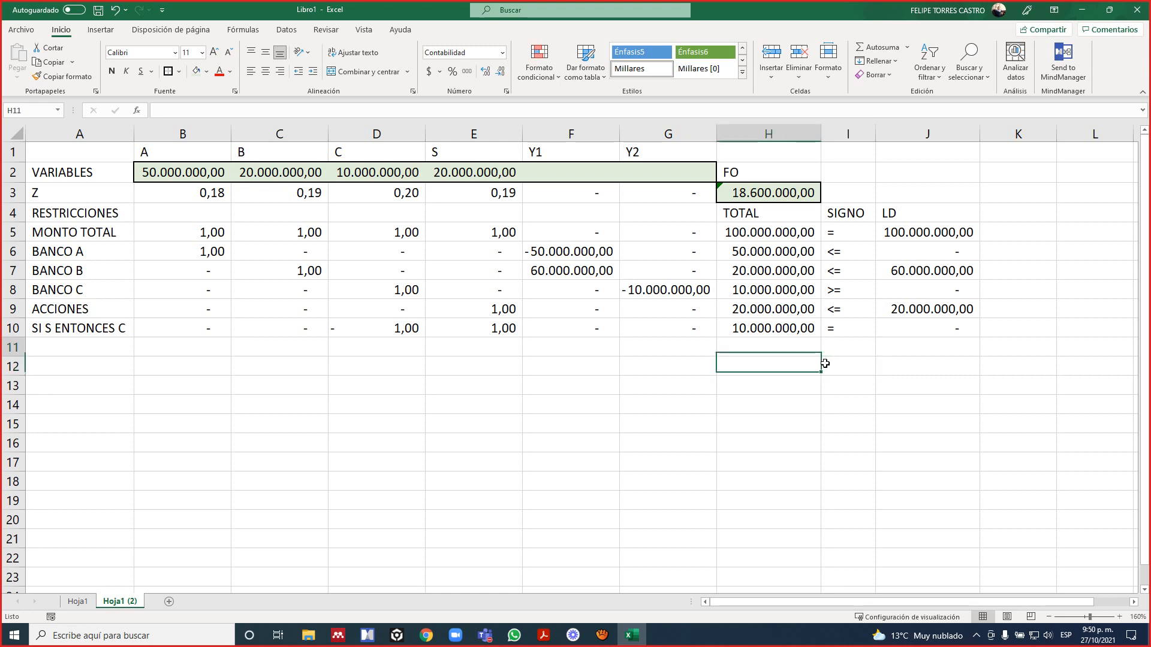
key(Up)
key(Up)
key(Up)
key(Up)
key(Up)
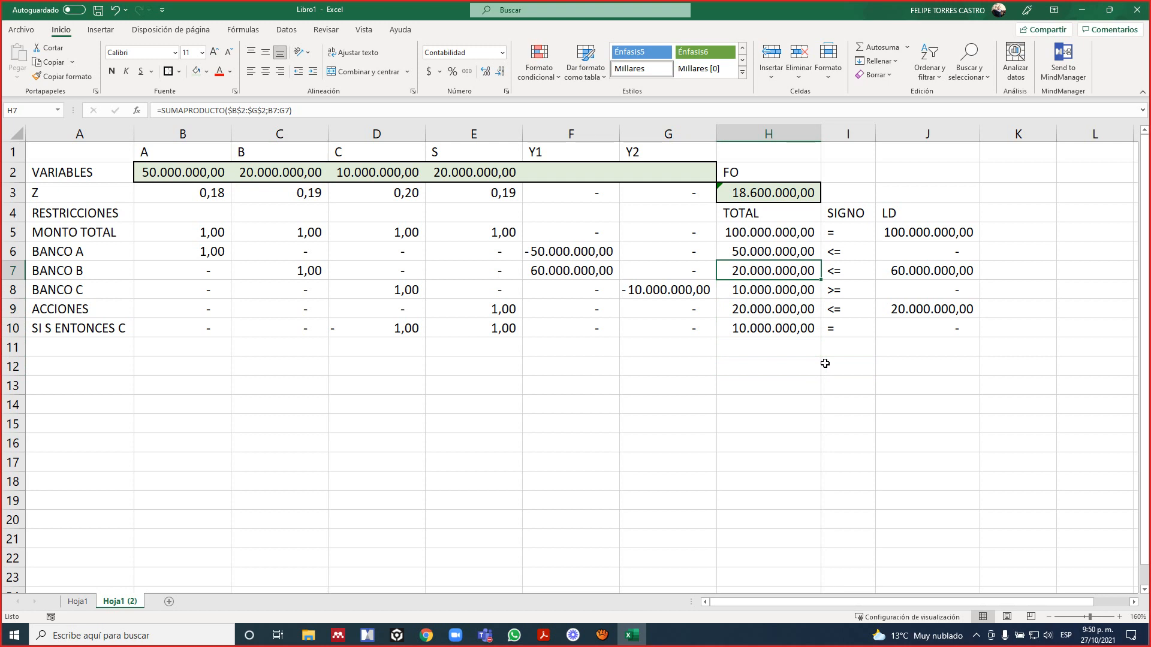
key(F2)
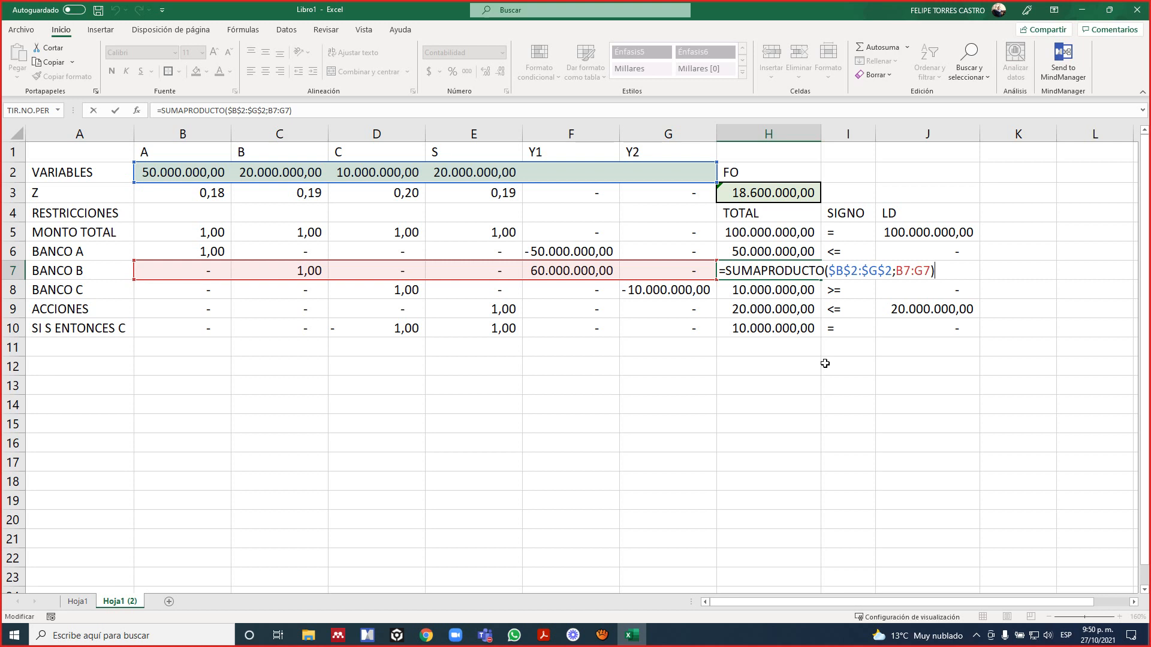
key(ctrl+Return)
Review the VARIABLES cells in row 2 across A, B, C, S, Y1 and Y2.
key(Left)
key(Left)
key(Up)
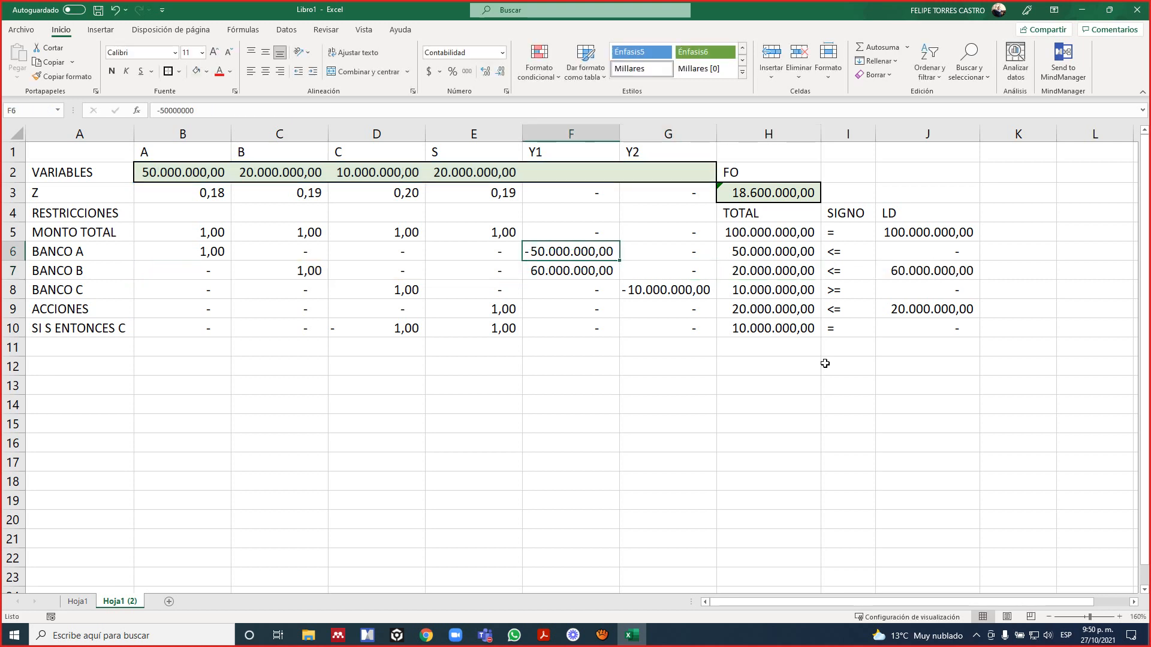
key(Left)
key(Left)
key(Up)
key(Up)
key(Up)
key(Up)
key(Left)
key(Left)
key(Right)
key(Right)
key(Right)
key(Right)
key(Right)
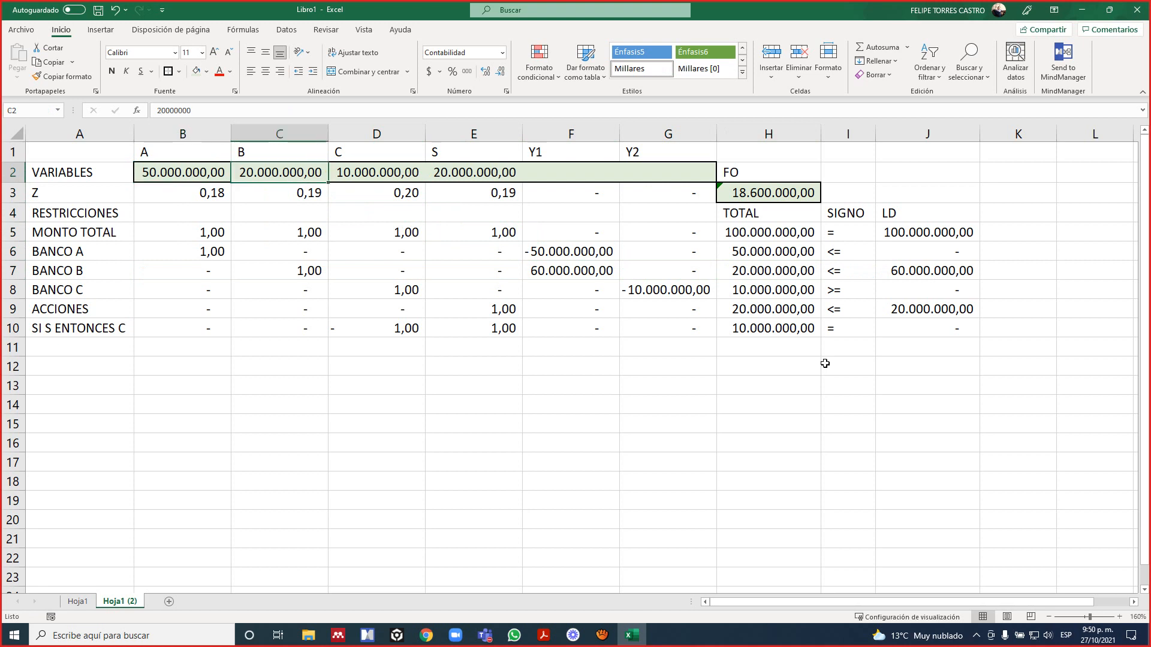
key(Left)
key(Left)
key(Left)
key(Left)
key(Left)
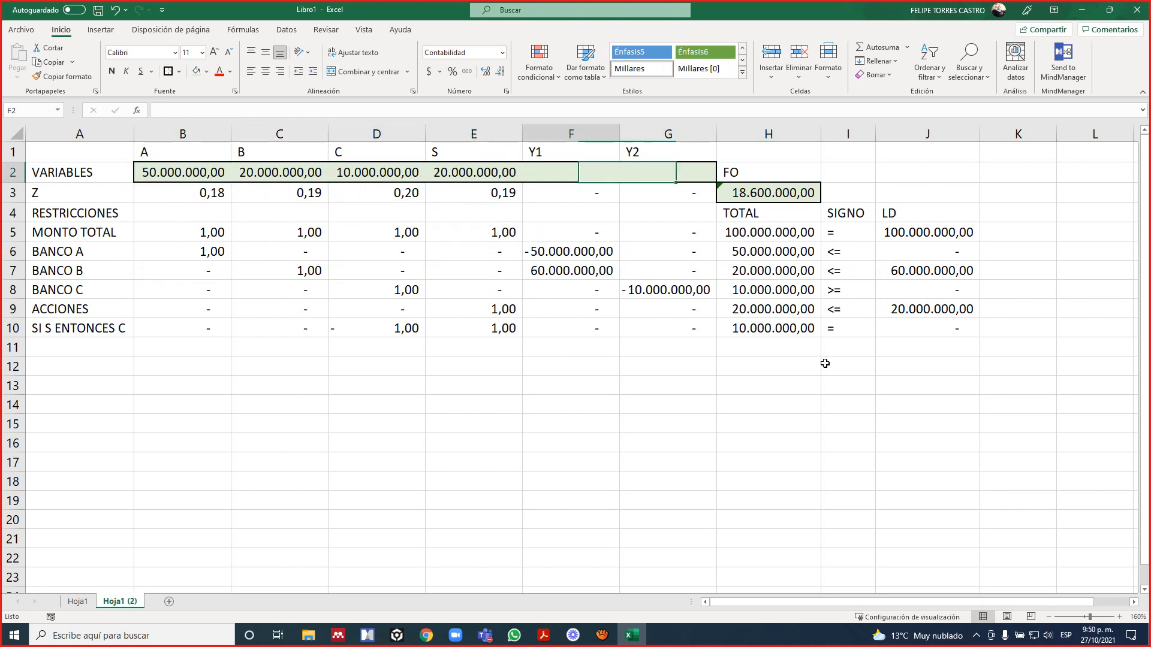
key(Right)
key(Right)
key(Right)
key(Left)
key(Right)
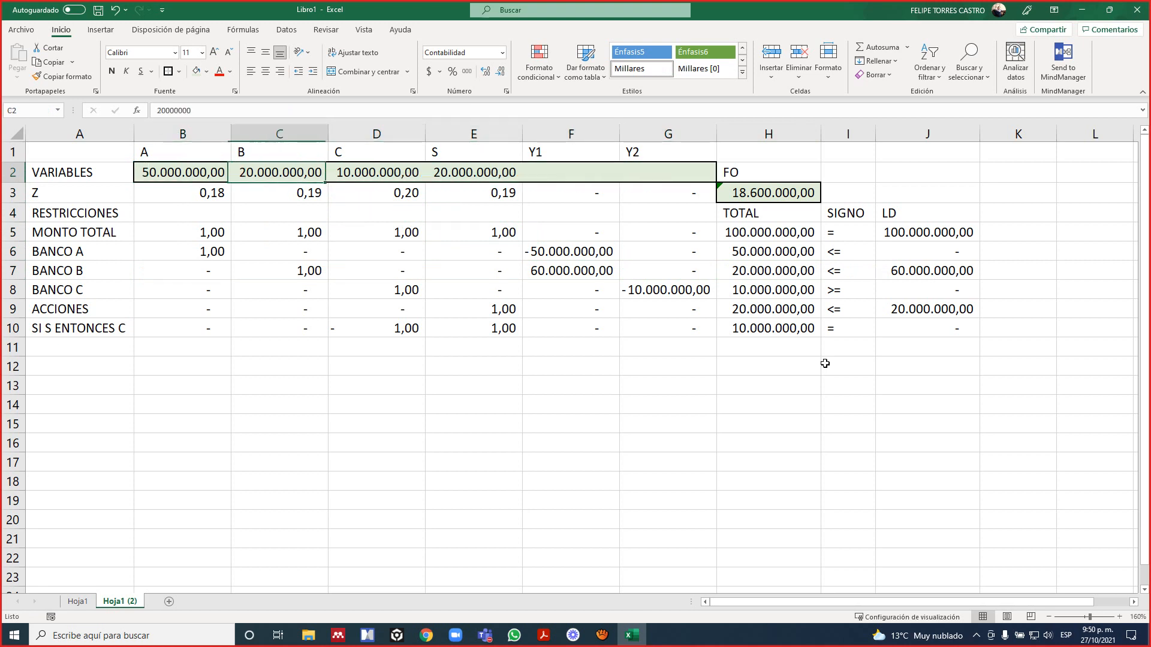
key(Left)
key(Left)
key(Left)
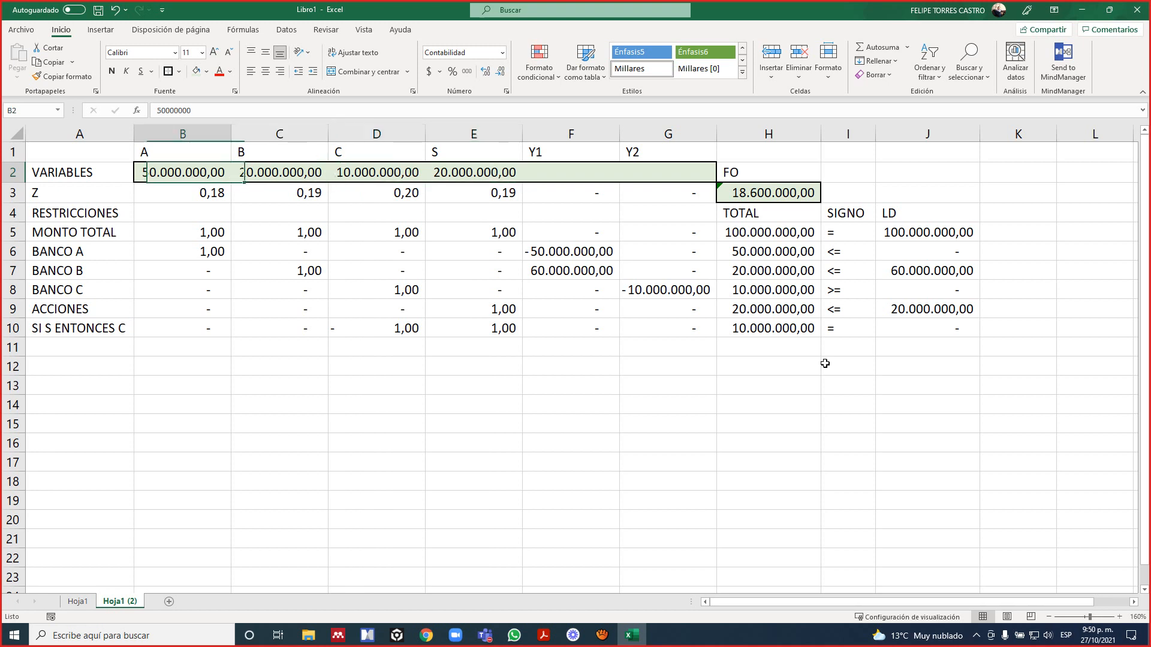
key(Right)
key(Right)
key(Right)
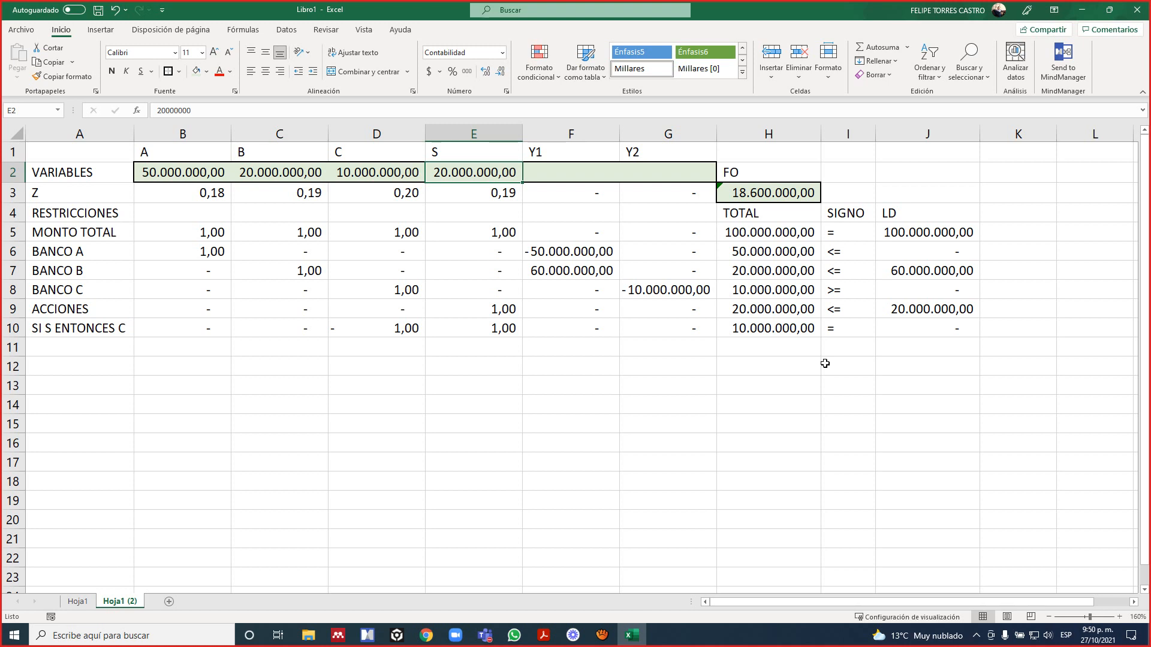
Open Solver and review its objective, variable cells and constraint list for this sheet.
click(287, 30)
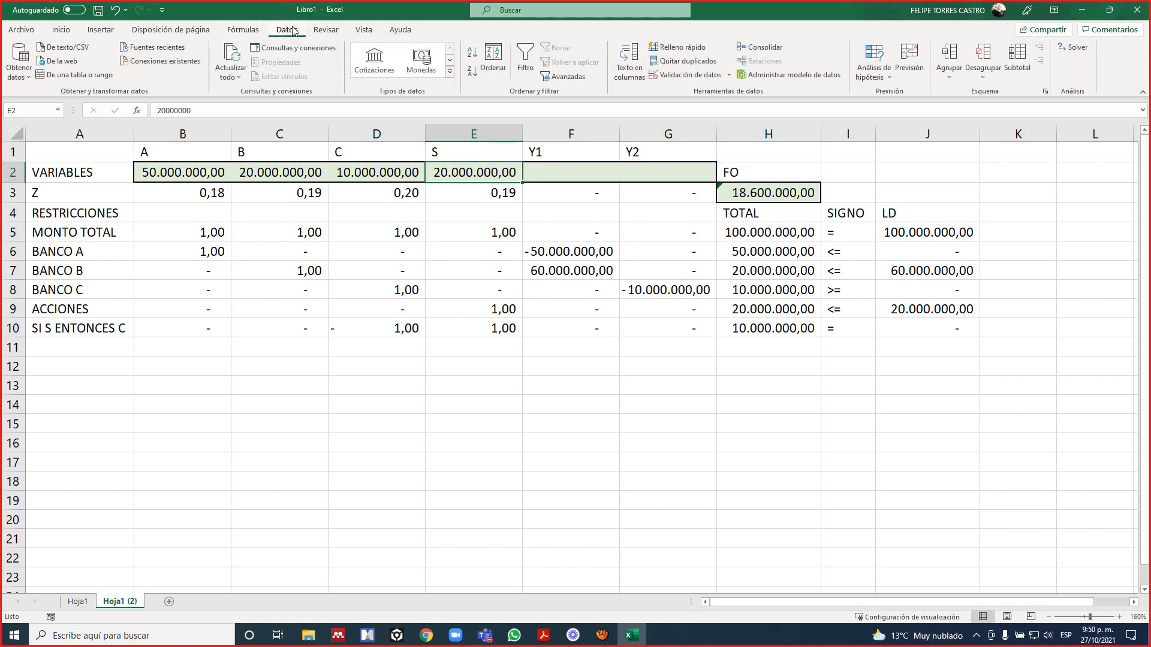
click(1068, 48)
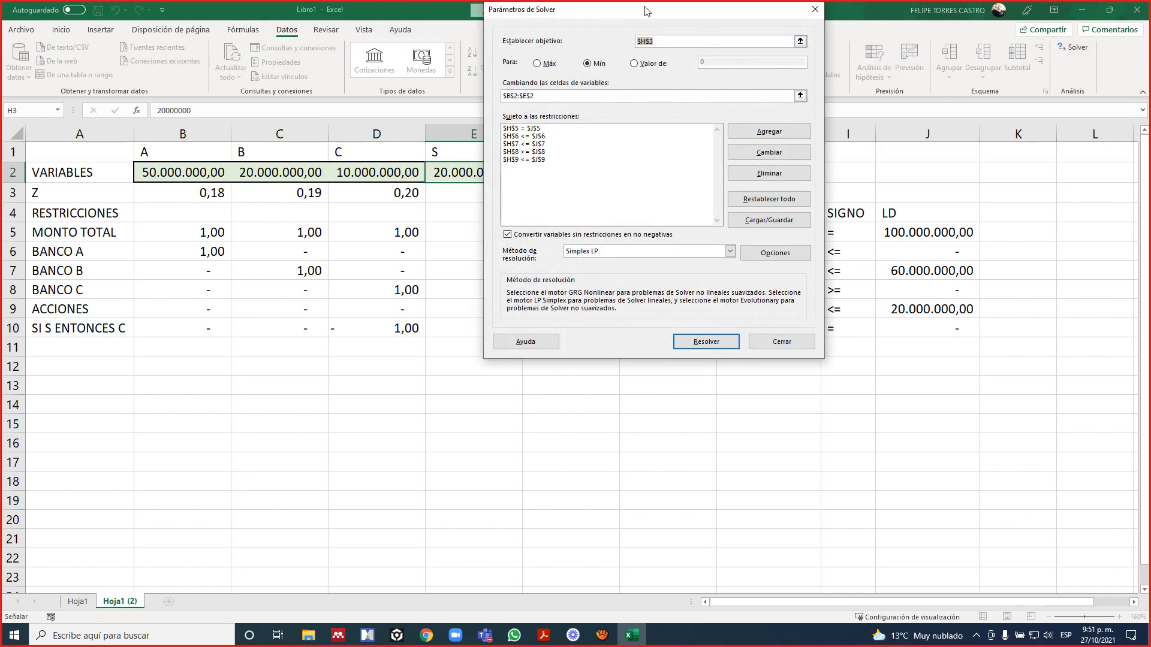
drag(644, 13, 384, 200)
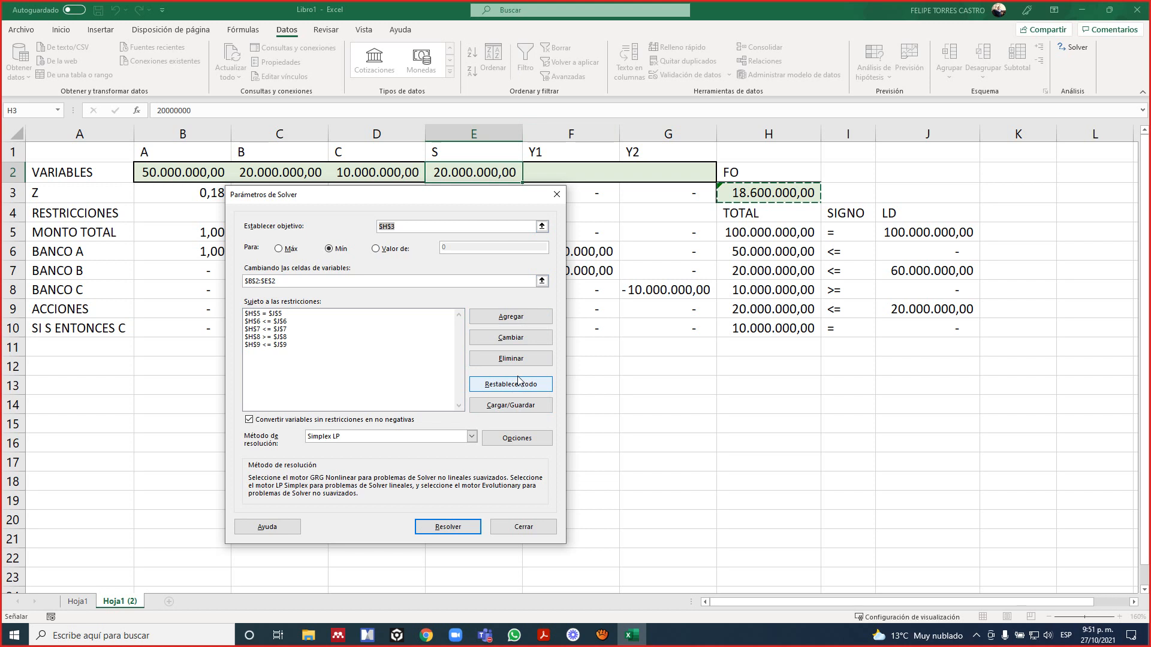
key(Escape)
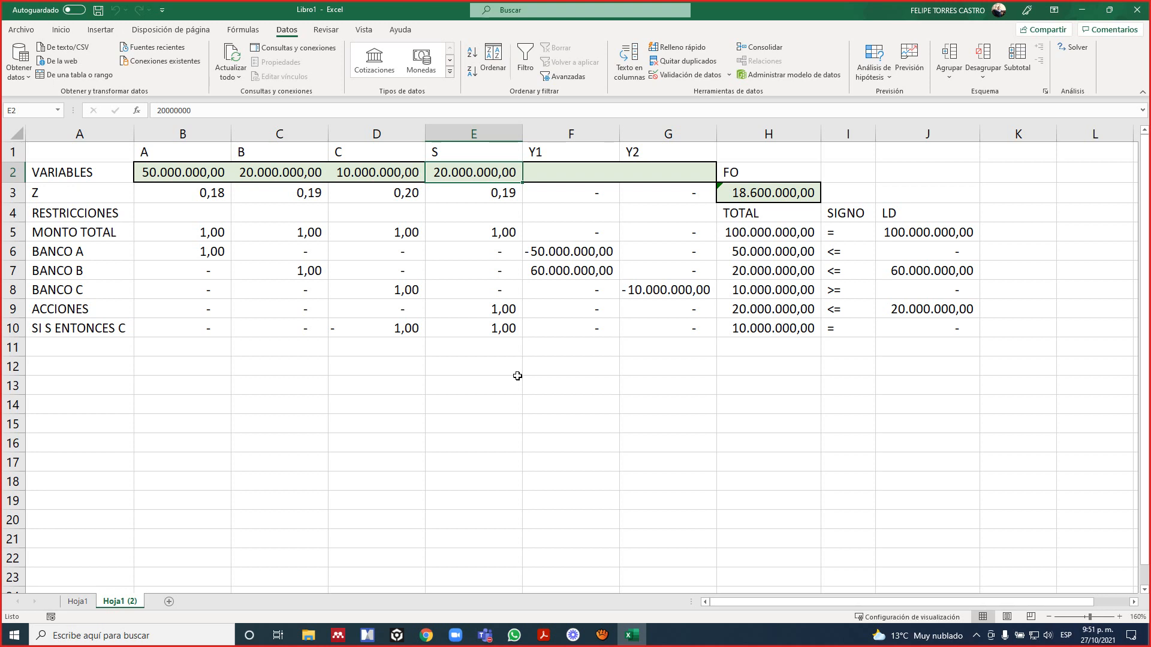
Open Solver and extend its variable cells to $B$2:$G$2 so that Y1 and Y2 are included.
click(1059, 53)
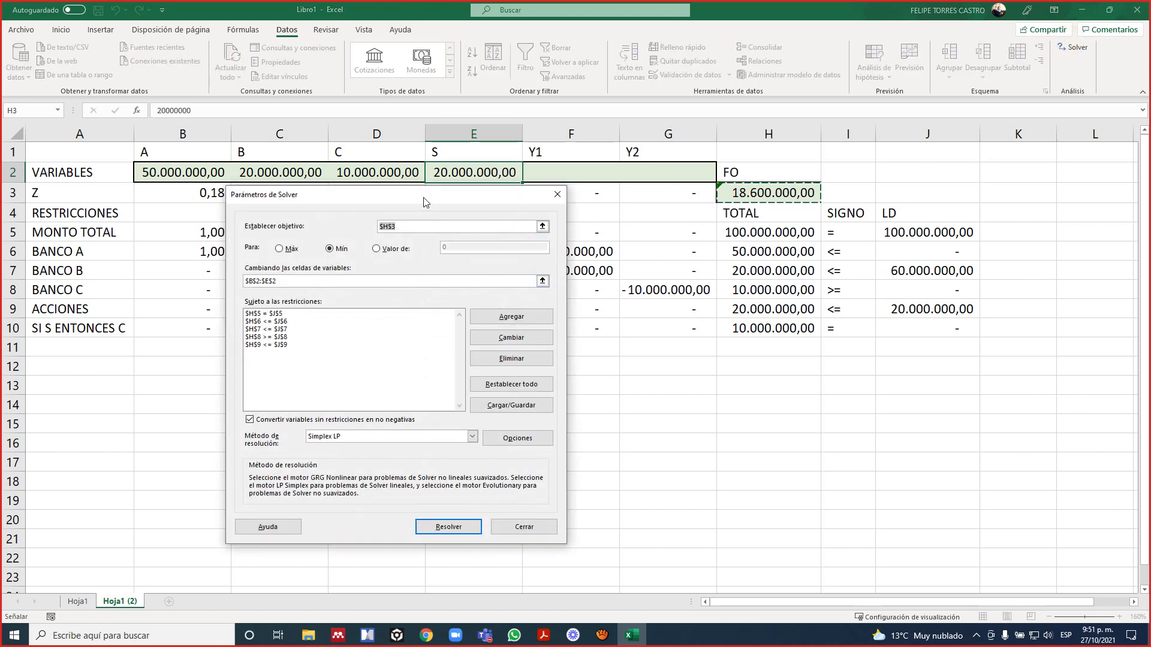
drag(424, 202, 319, 141)
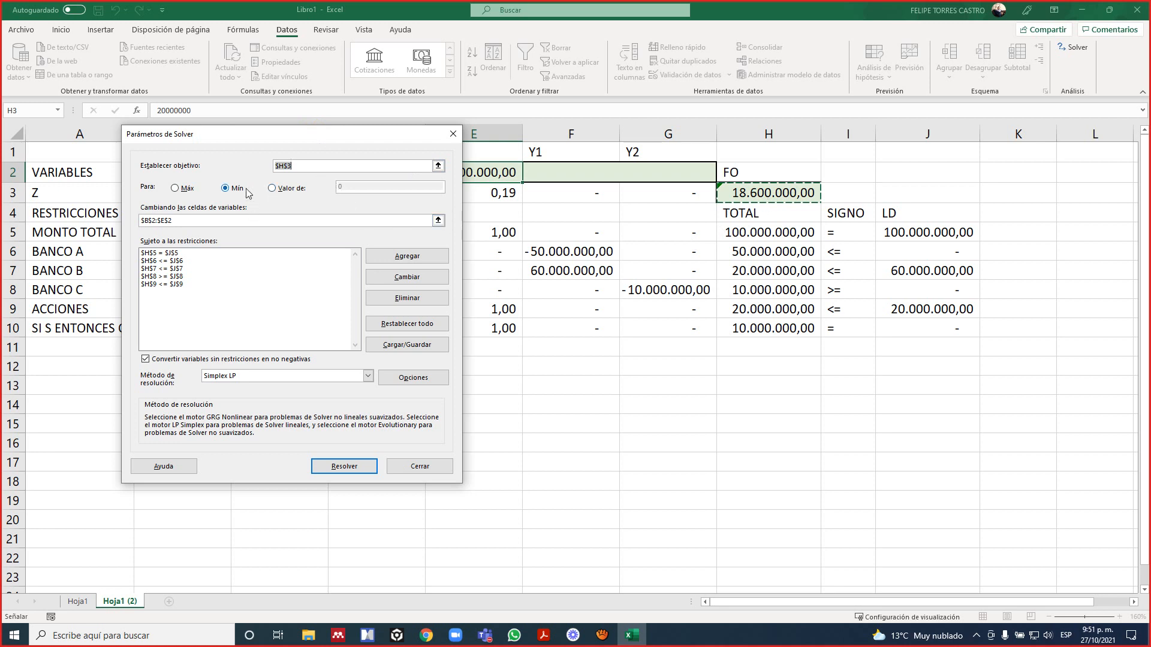
drag(279, 139, 237, 216)
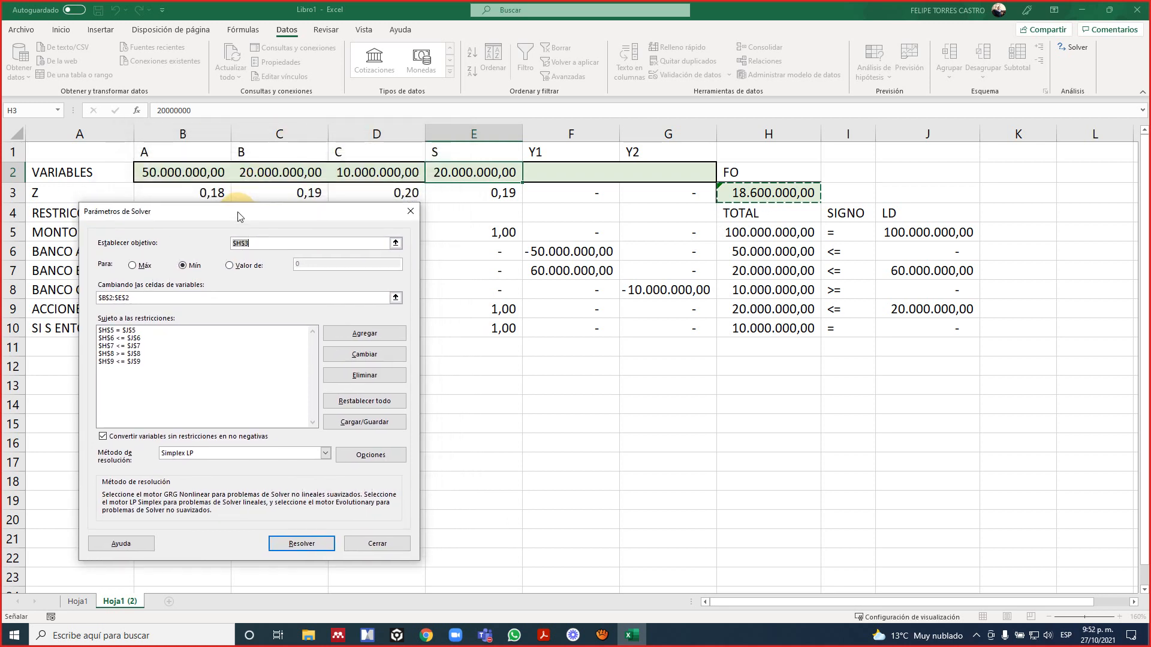
click(363, 297)
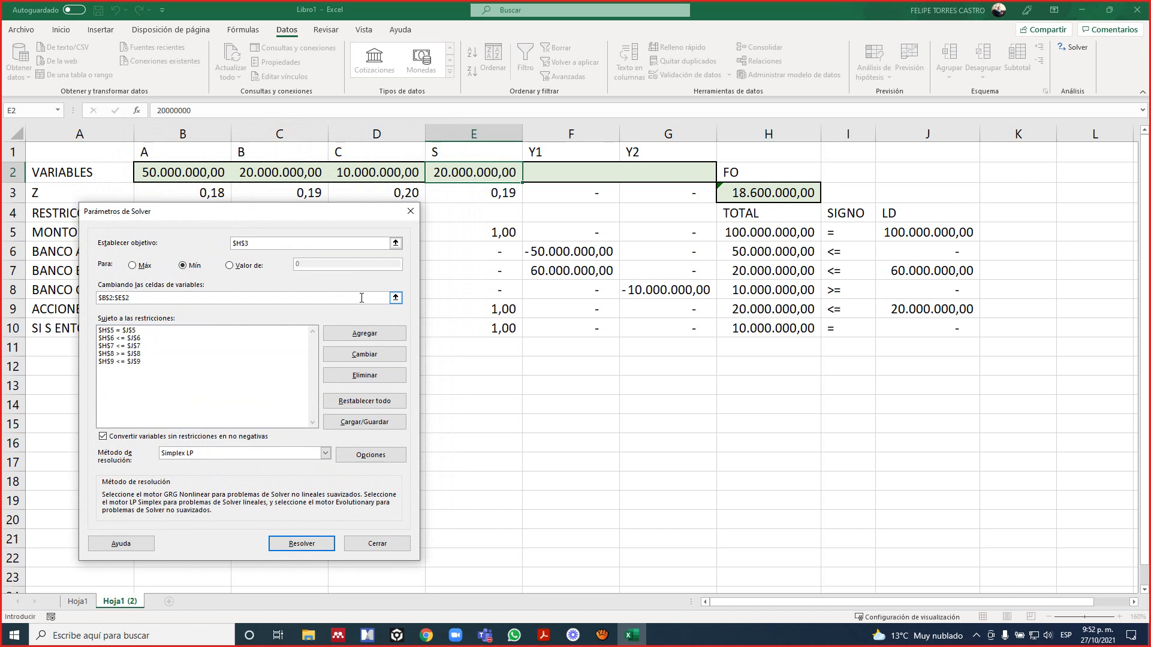
key(BackSpace)
key(BackSpace)
key(BackSpace)
key(BackSpace)
key(BackSpace)
key(BackSpace)
key(BackSpace)
key(BackSpace)
key(BackSpace)
click(395, 298)
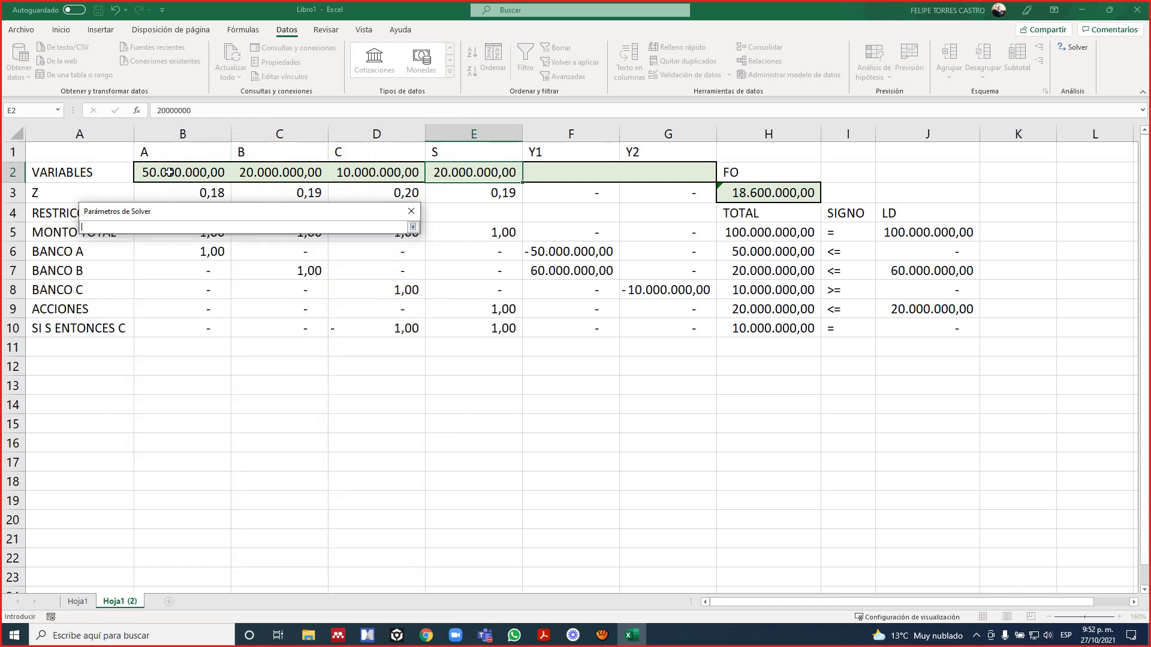
drag(174, 175, 647, 171)
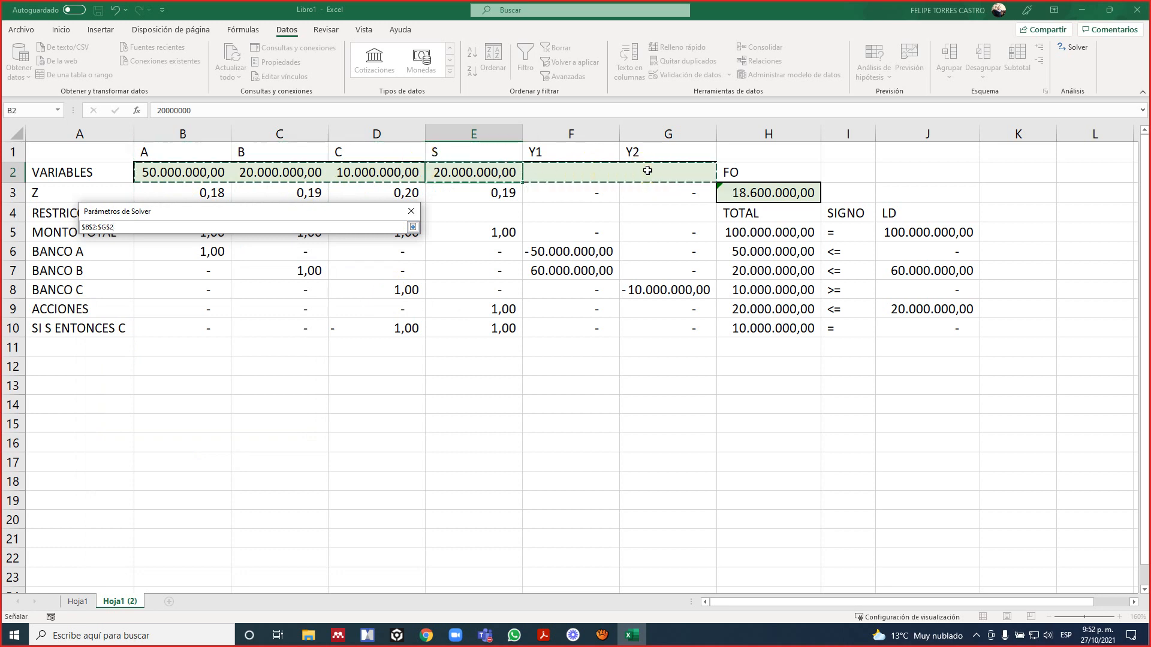
key(Return)
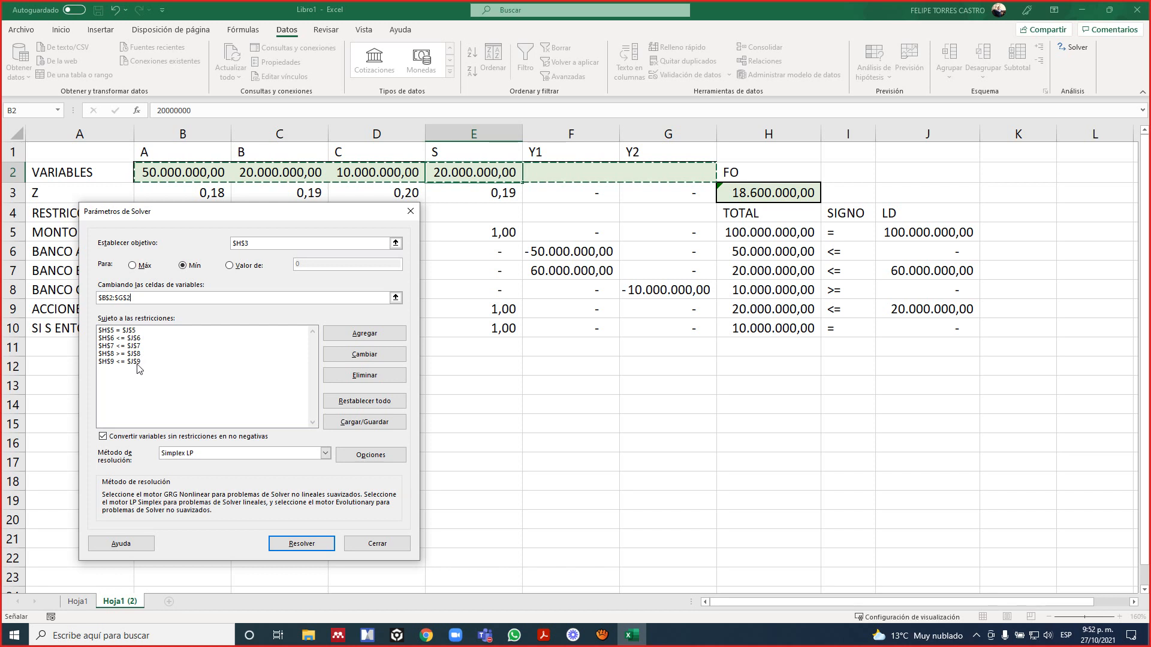
Add a Solver constraint making the SI S ENTONCES C total in H10 equal to its LD value in J10.
click(355, 340)
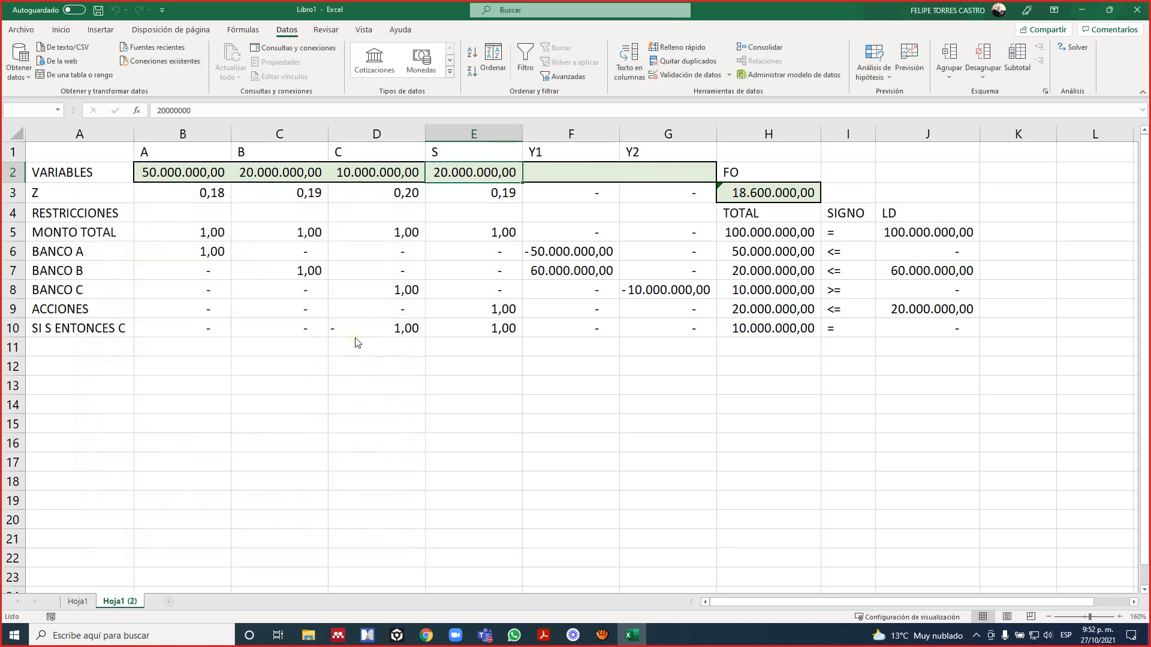
click(745, 329)
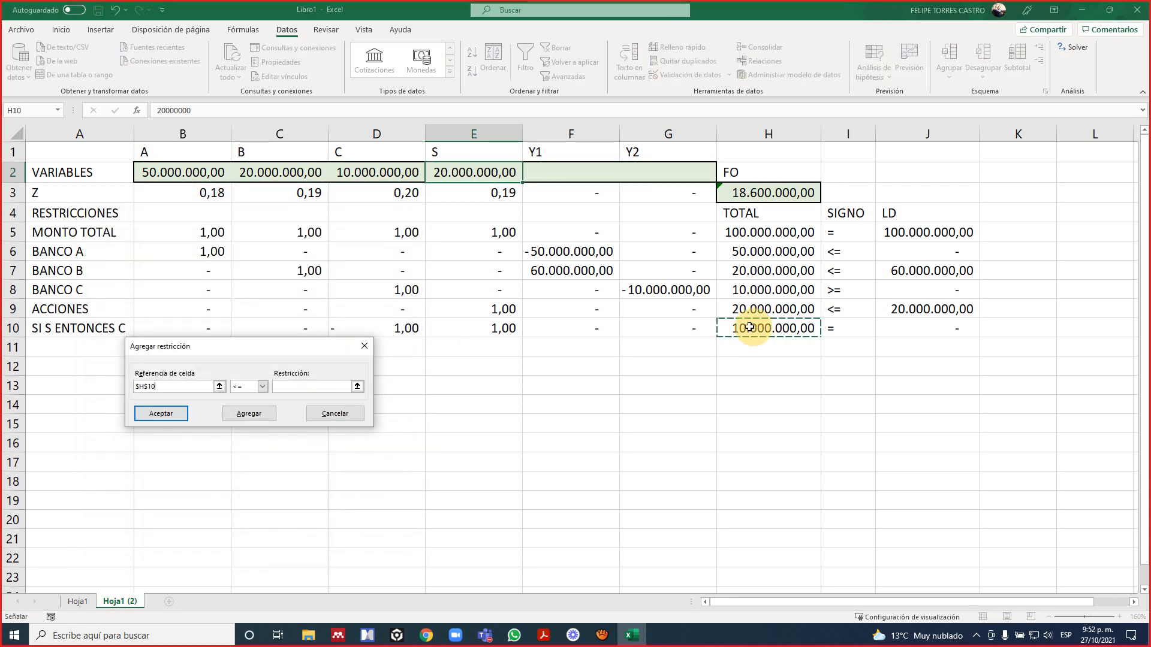
click(262, 386)
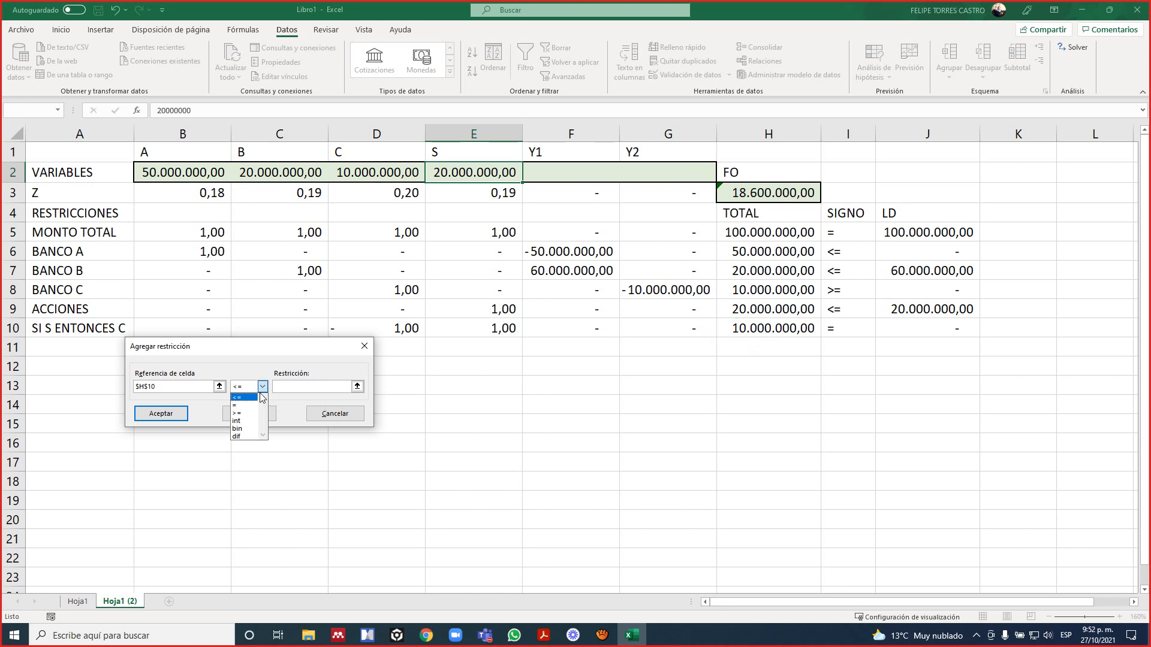
click(258, 400)
click(332, 389)
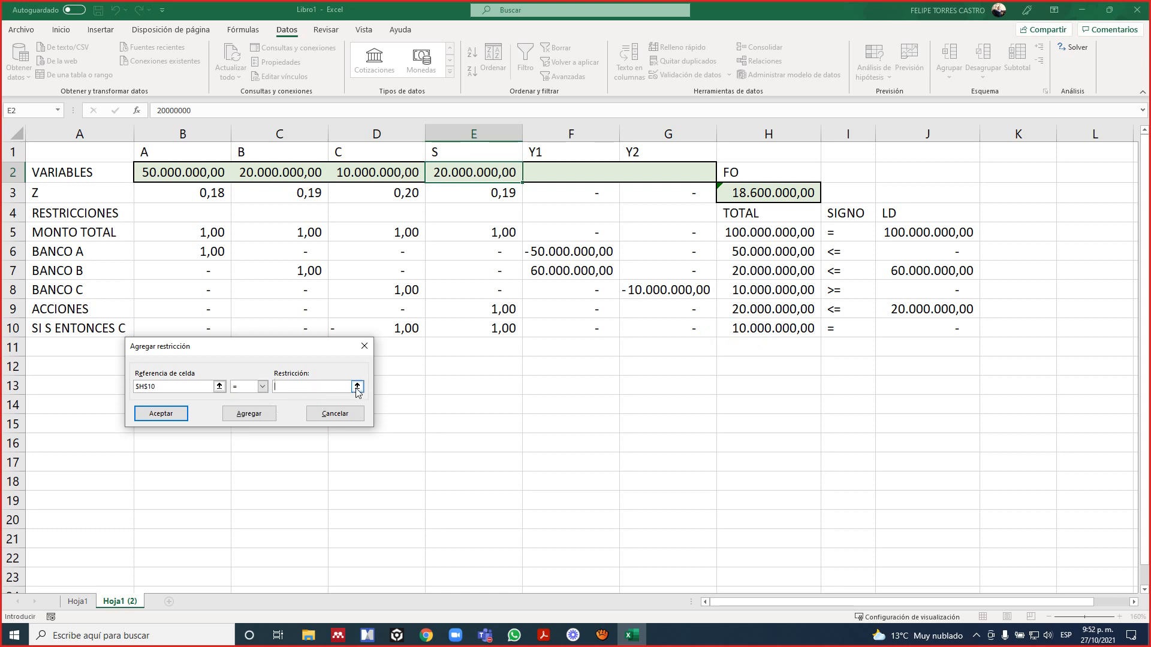
click(907, 327)
click(162, 414)
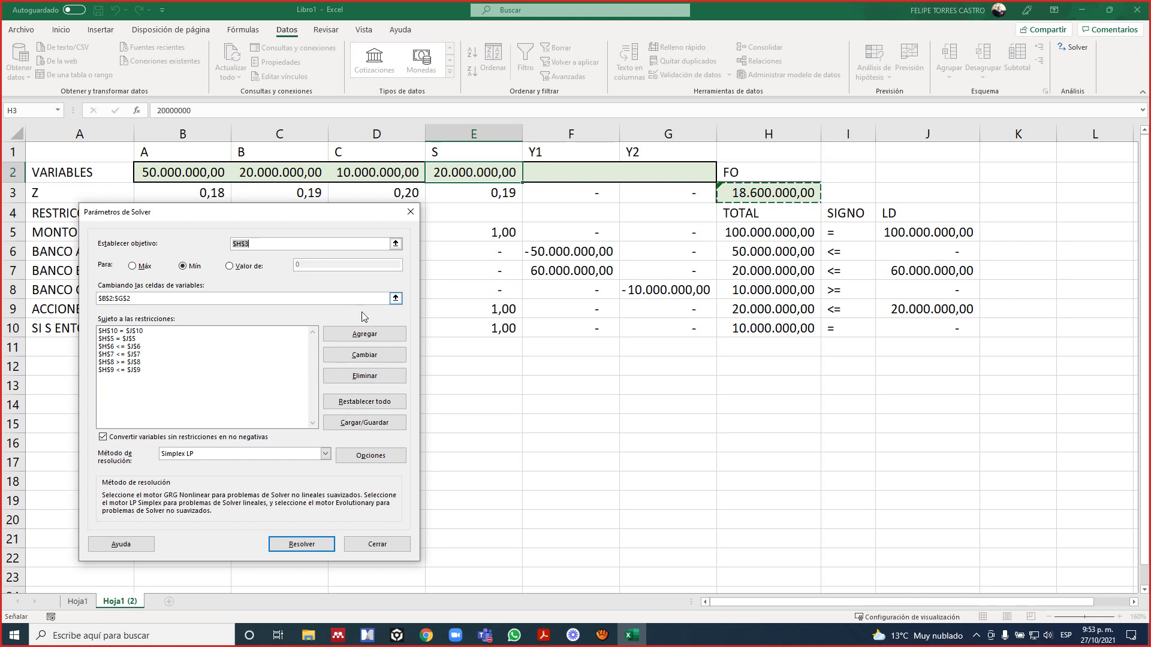
Add a Solver constraint that makes the Y1 and Y2 variable cells F2:G2 binary.
click(369, 335)
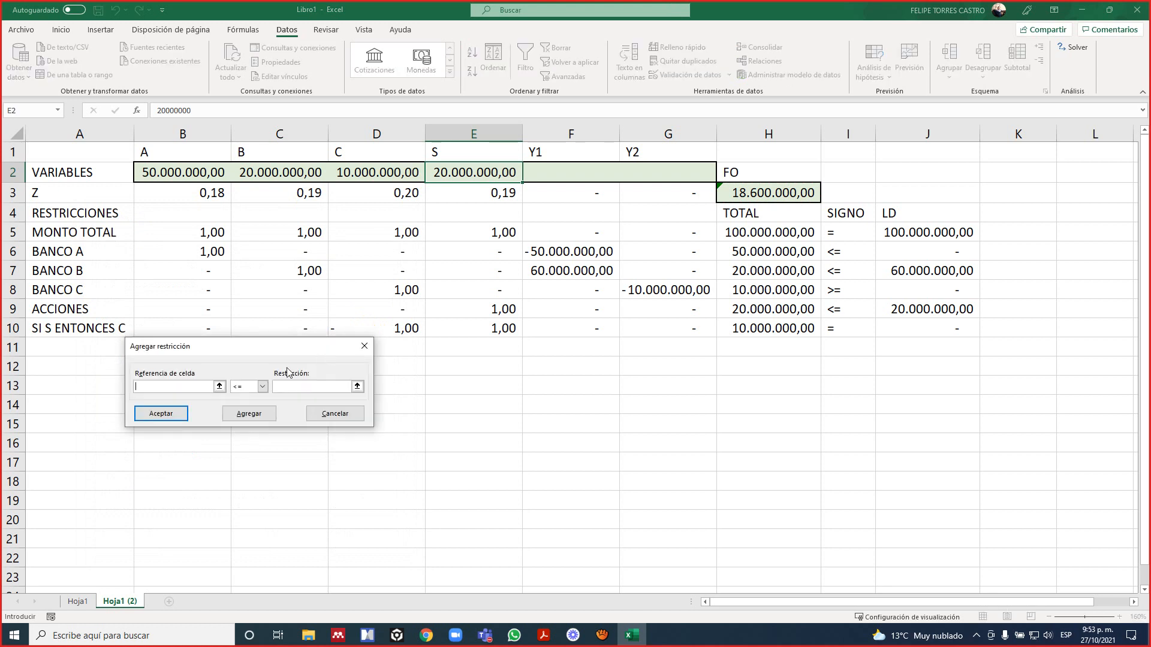
click(218, 386)
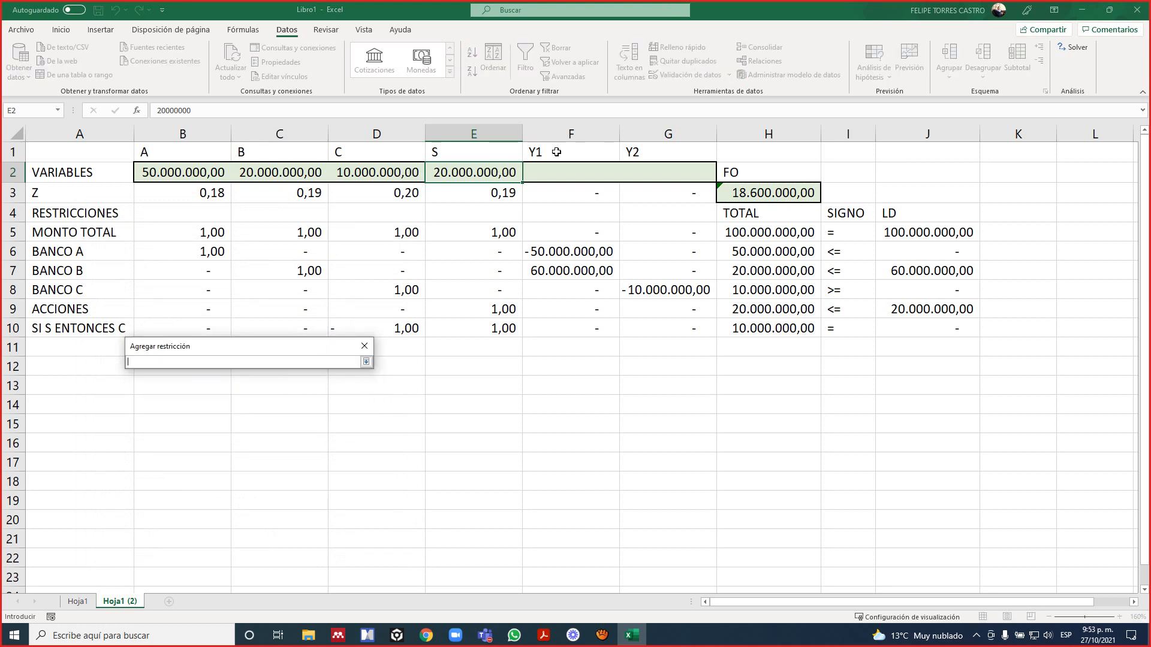
click(551, 172)
drag(551, 172, 634, 172)
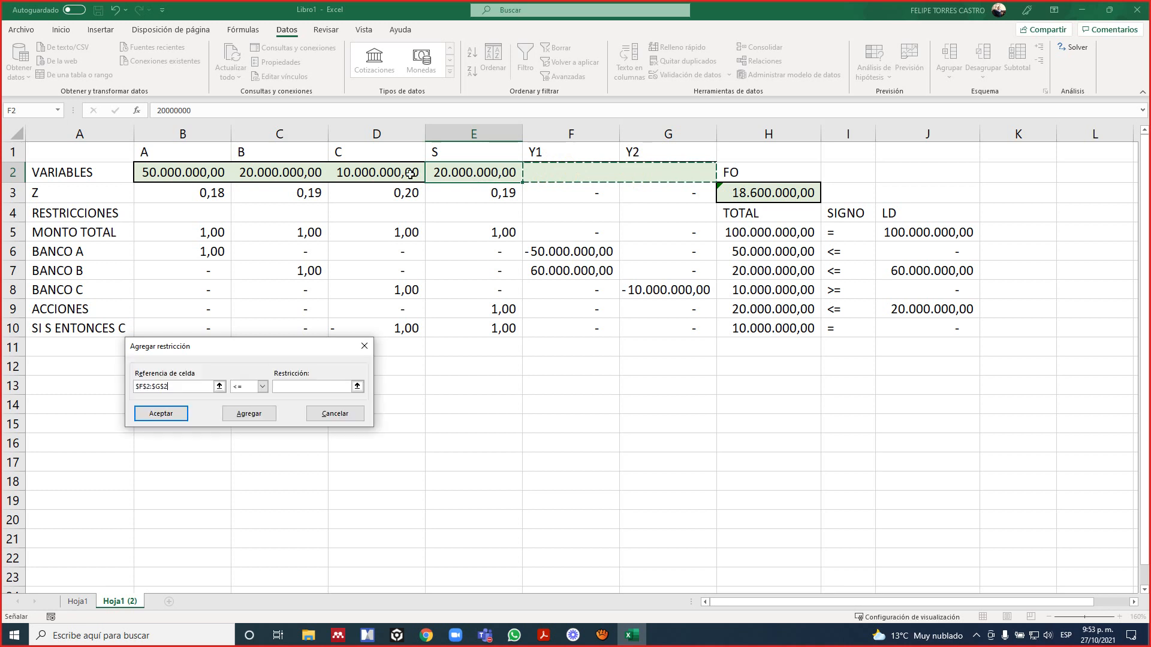
click(262, 386)
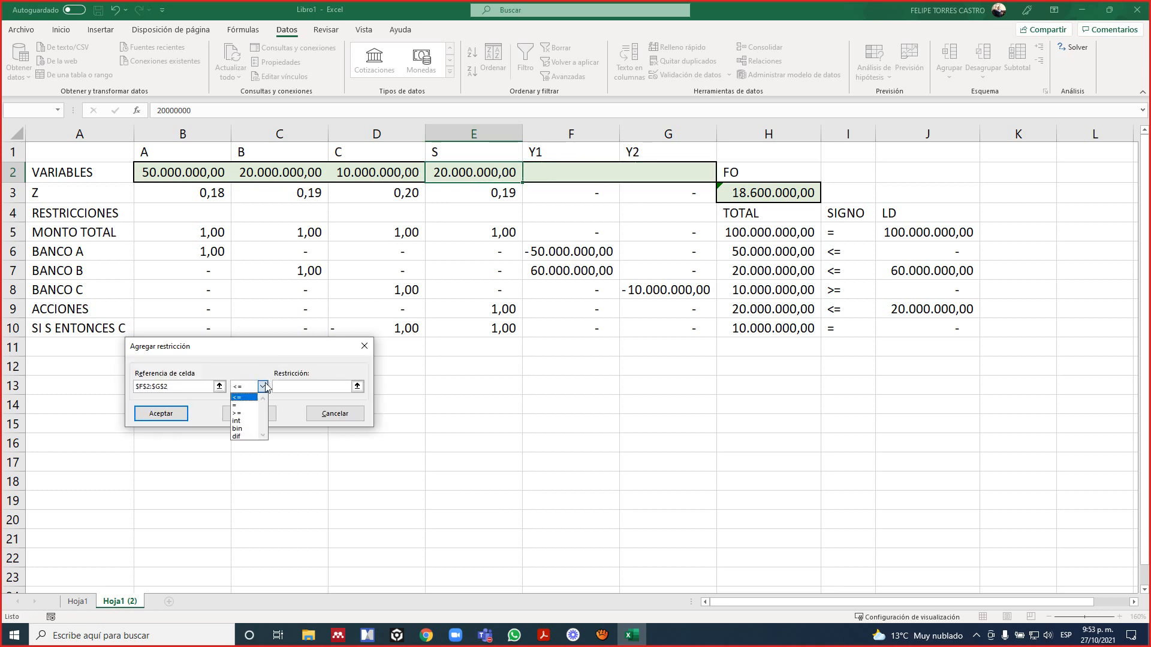
click(240, 428)
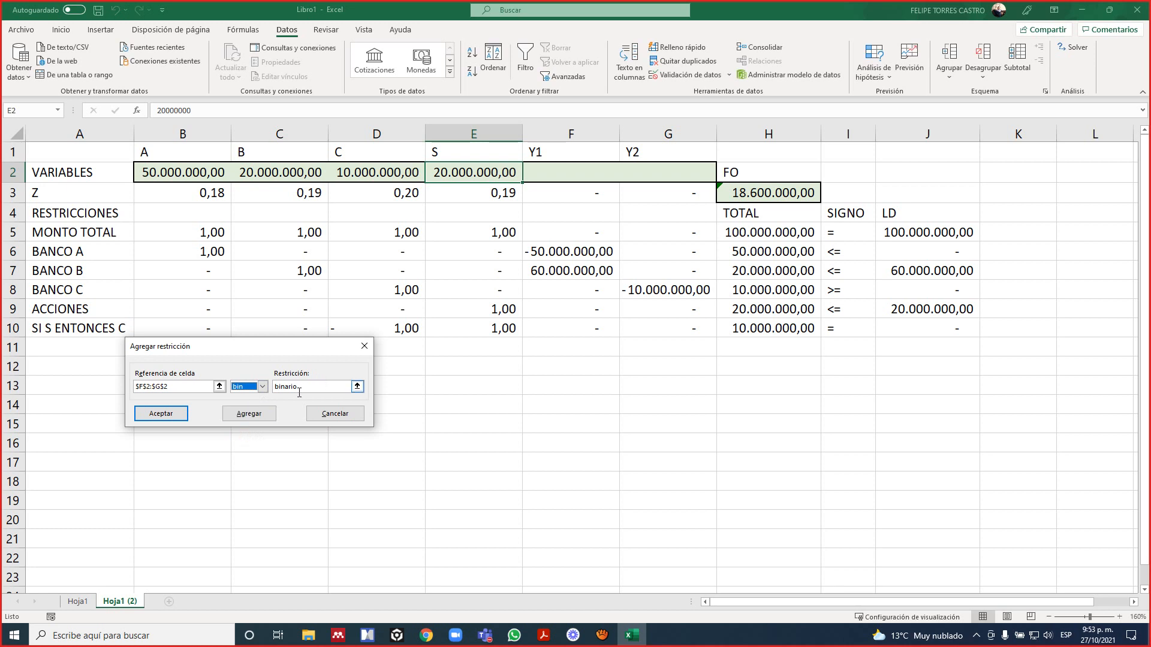
click(171, 414)
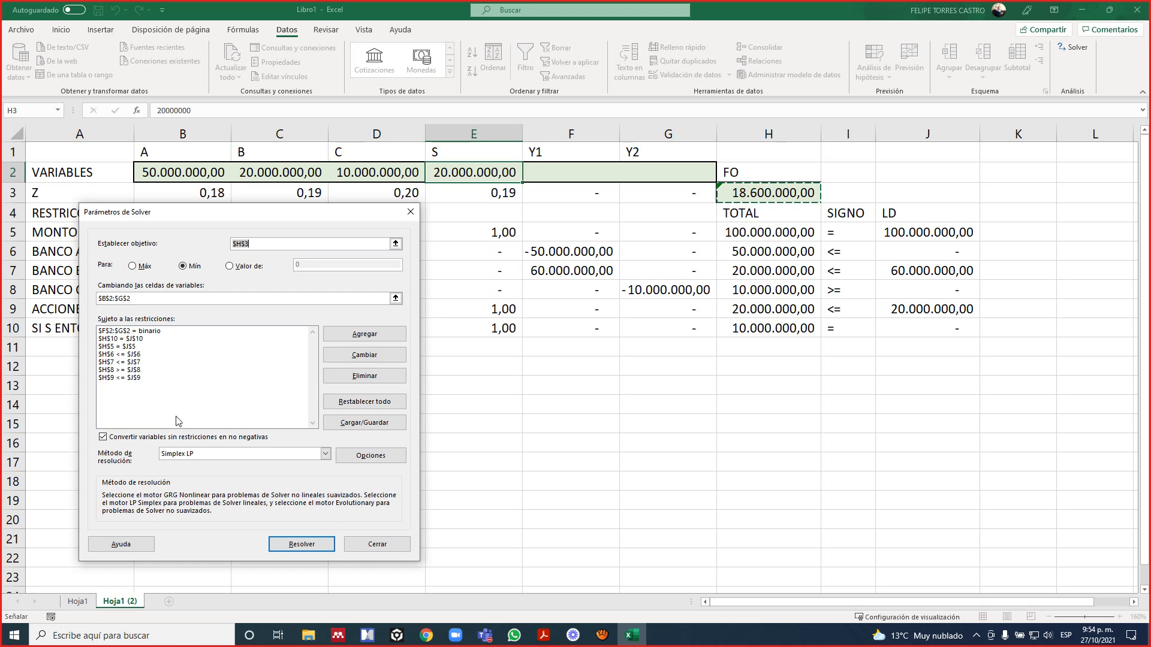
Solve the model and keep the Solver solution.
click(293, 544)
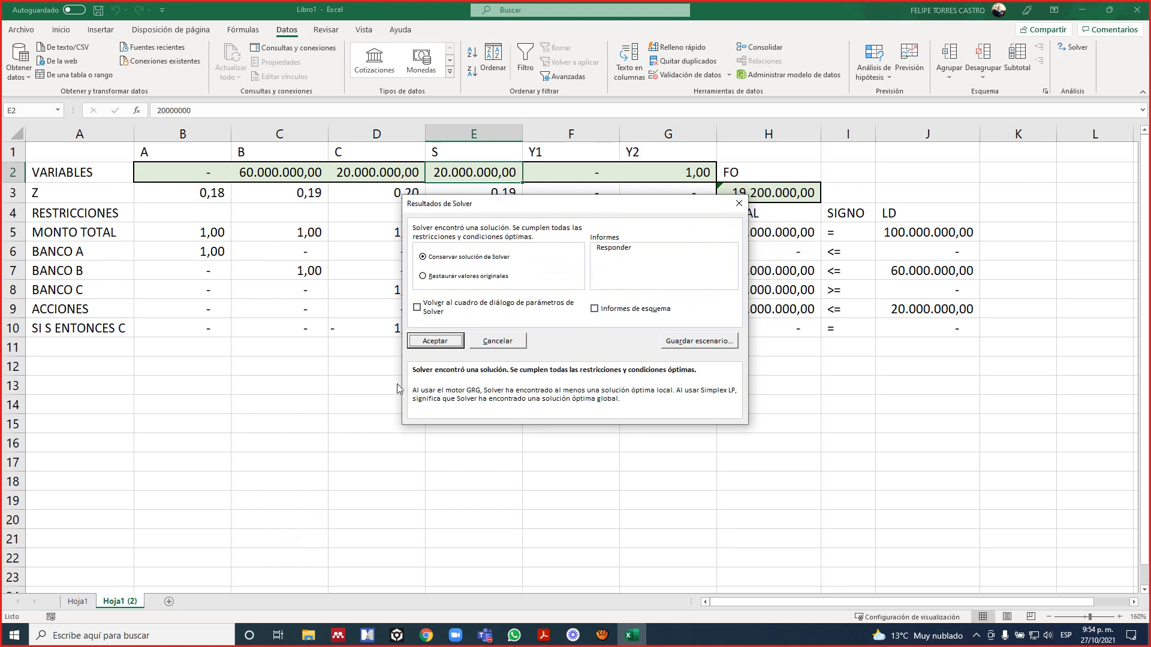
click(441, 341)
click(445, 427)
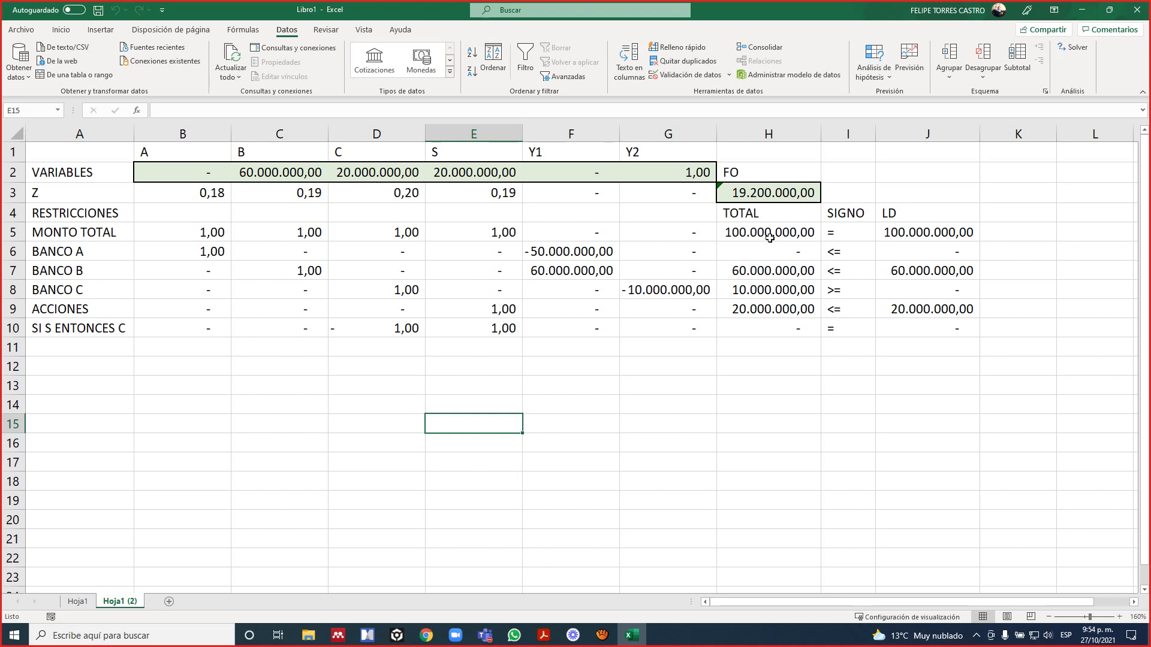
Extend the FO formula in H3 to =SUMAPRODUCTO(B2:G2;B3:G3), covering Y1 and Y2.
click(777, 192)
double_click(778, 193)
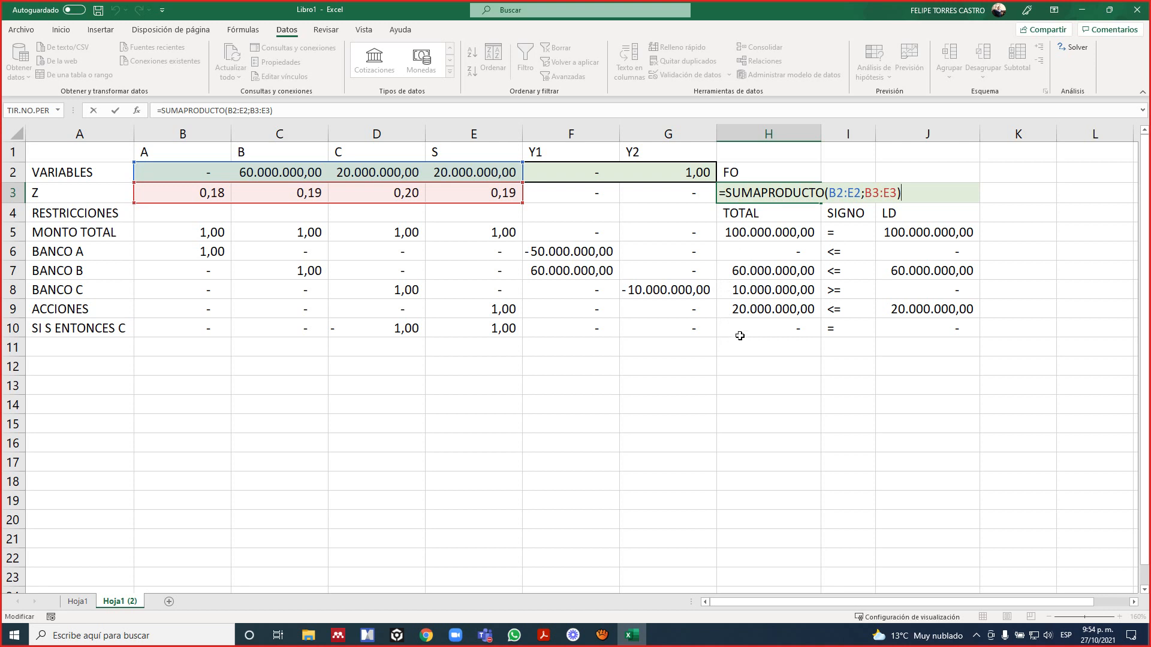
key(Escape)
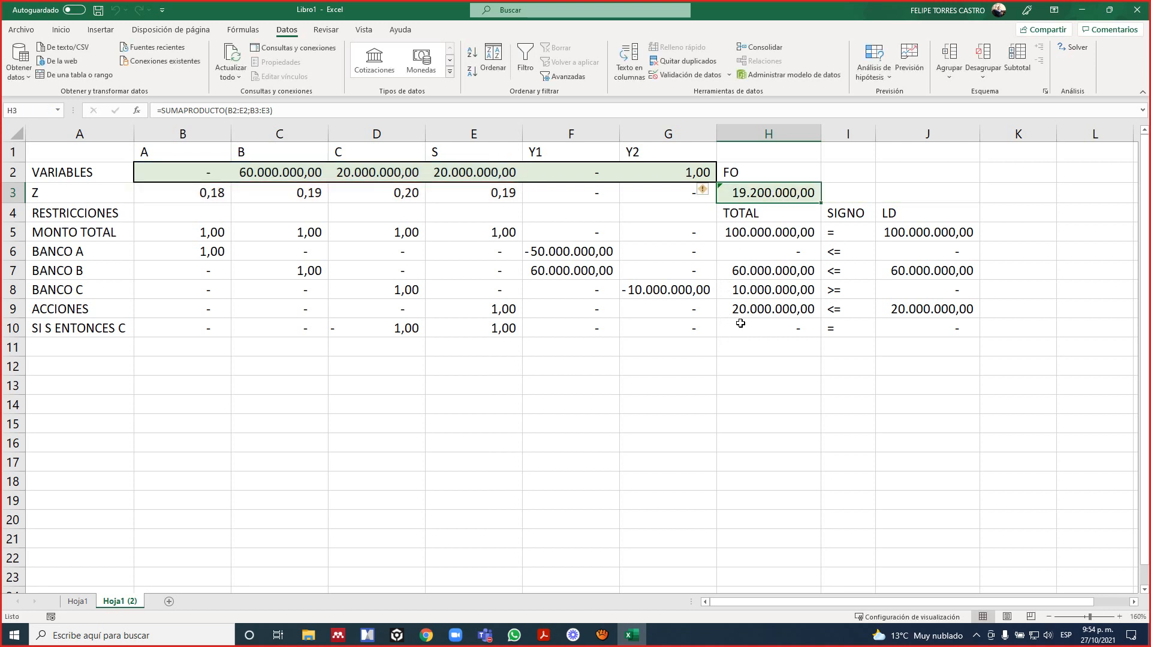
key(F2)
drag(522, 162, 699, 172)
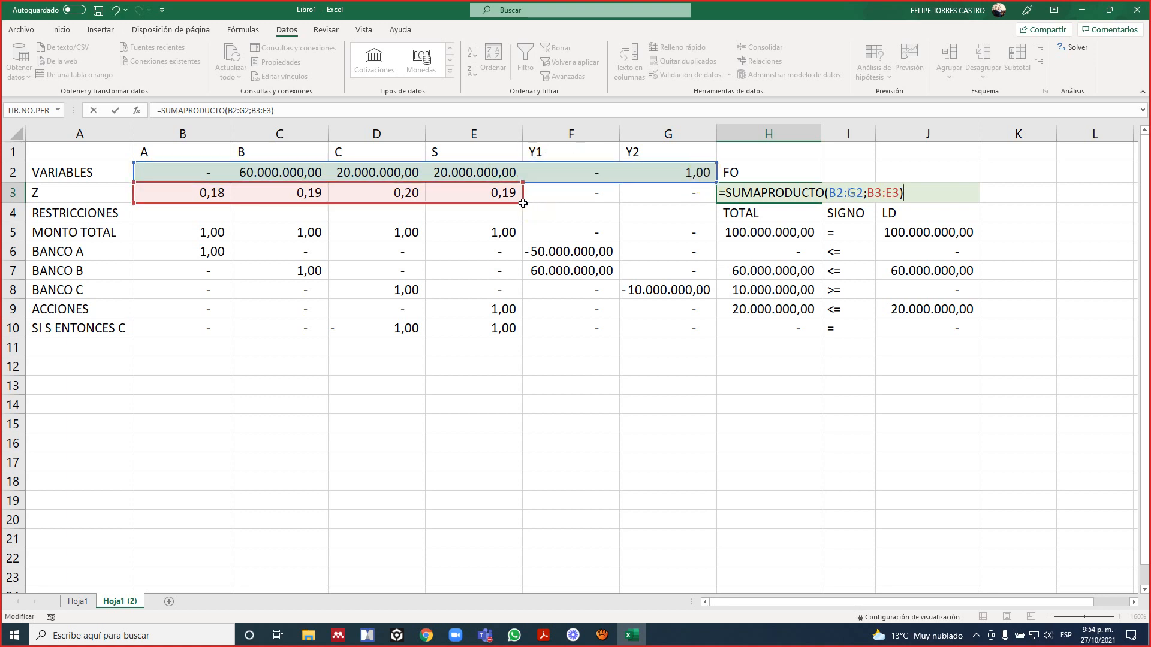
drag(524, 204, 676, 202)
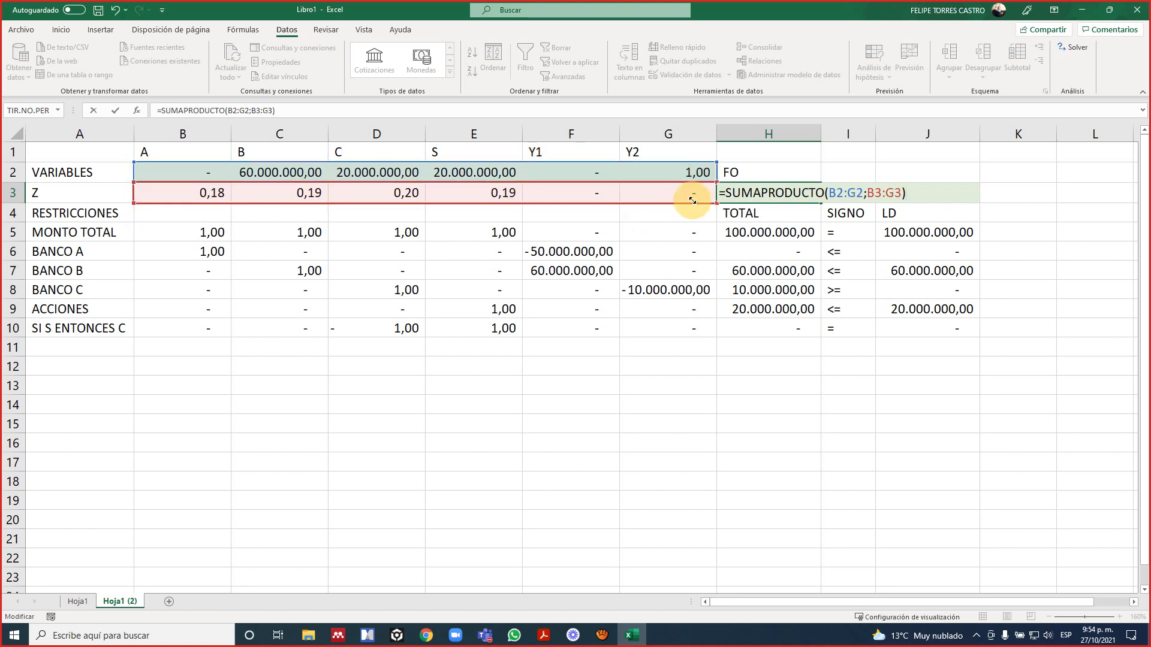
click(795, 223)
key(Up)
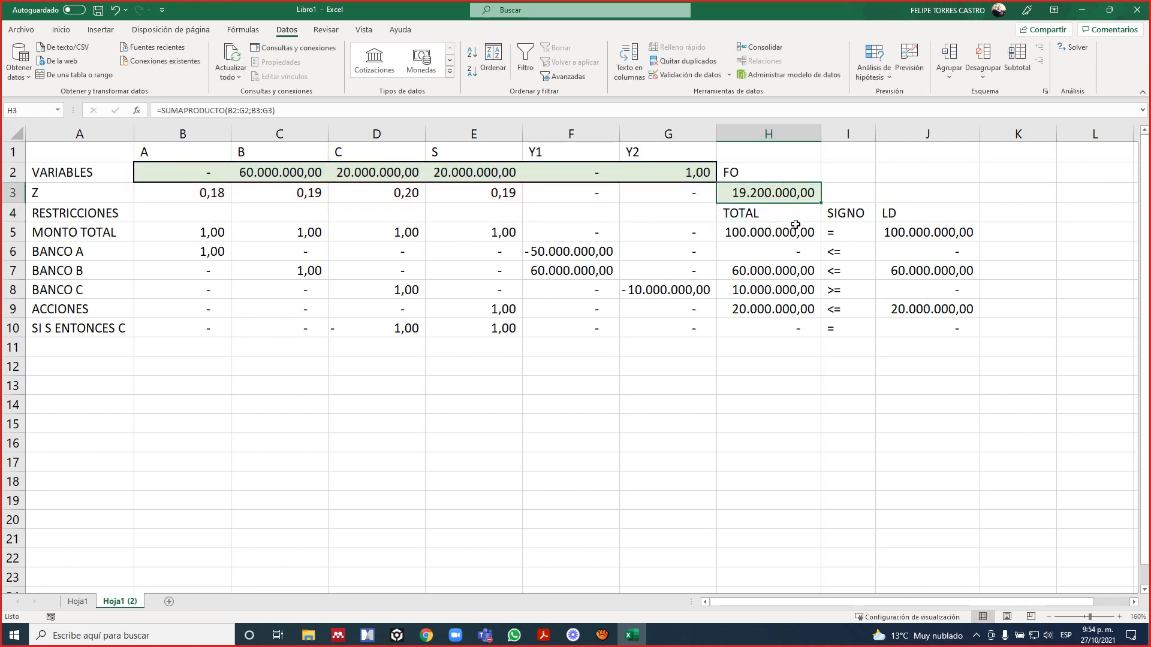
Inspect the ranges used by the FO formula in H3 and by each constraint total in H5:H10.
key(F2)
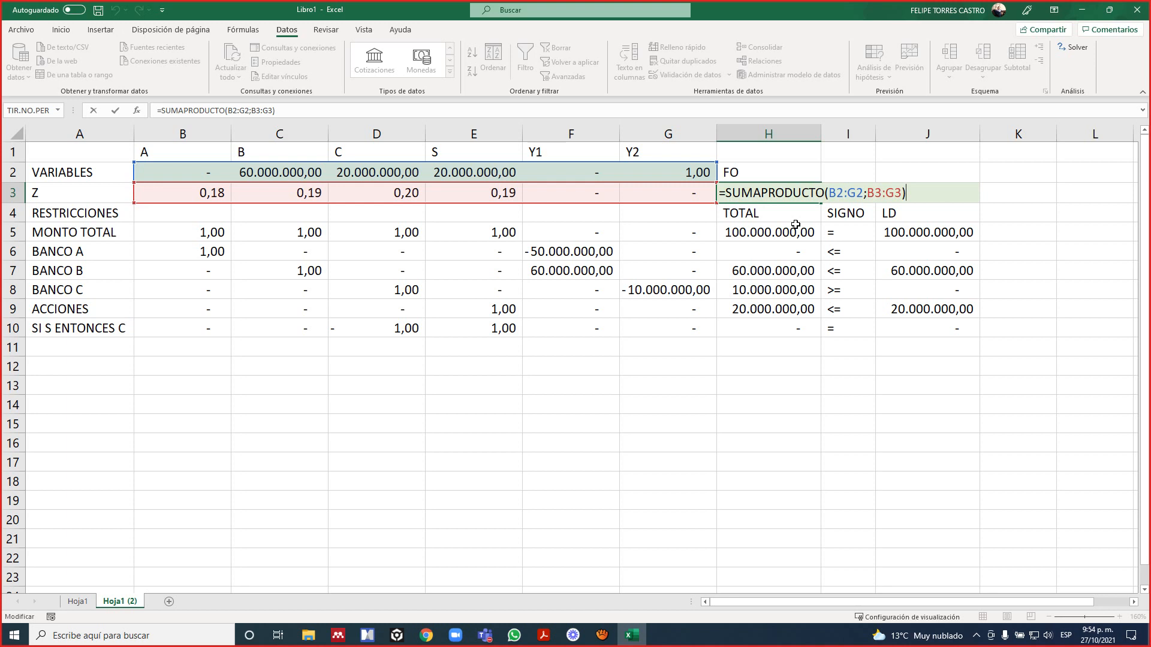
key(Return)
key(Down)
key(F2)
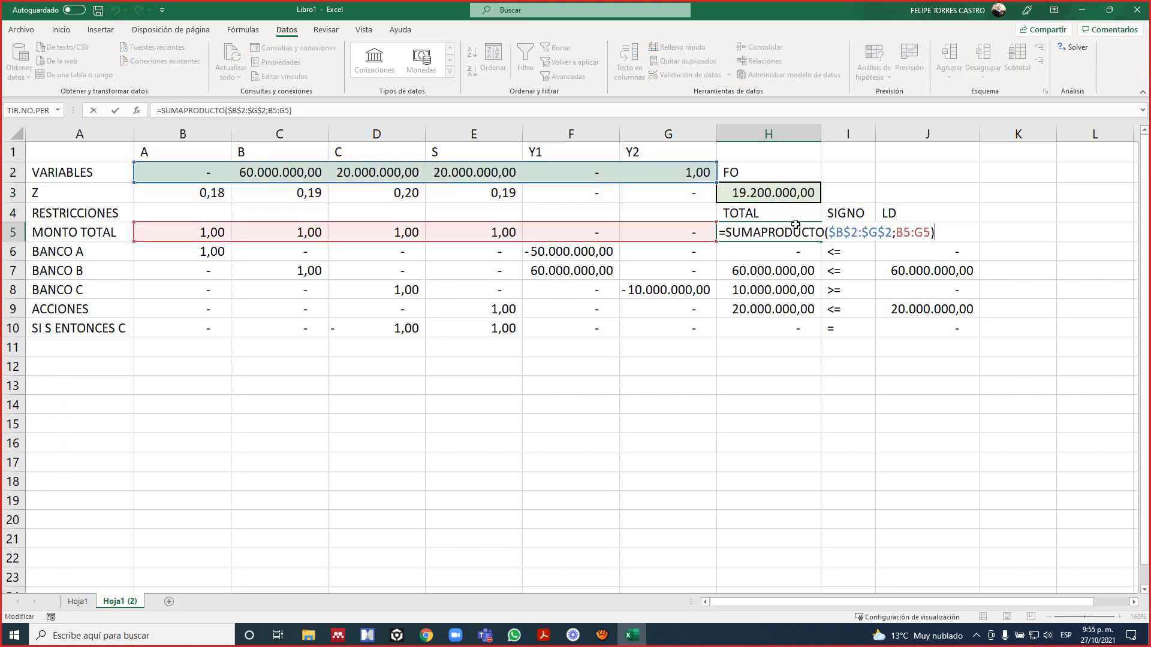
key(Return)
key(F2)
key(Return)
key(F2)
key(Return)
key(F2)
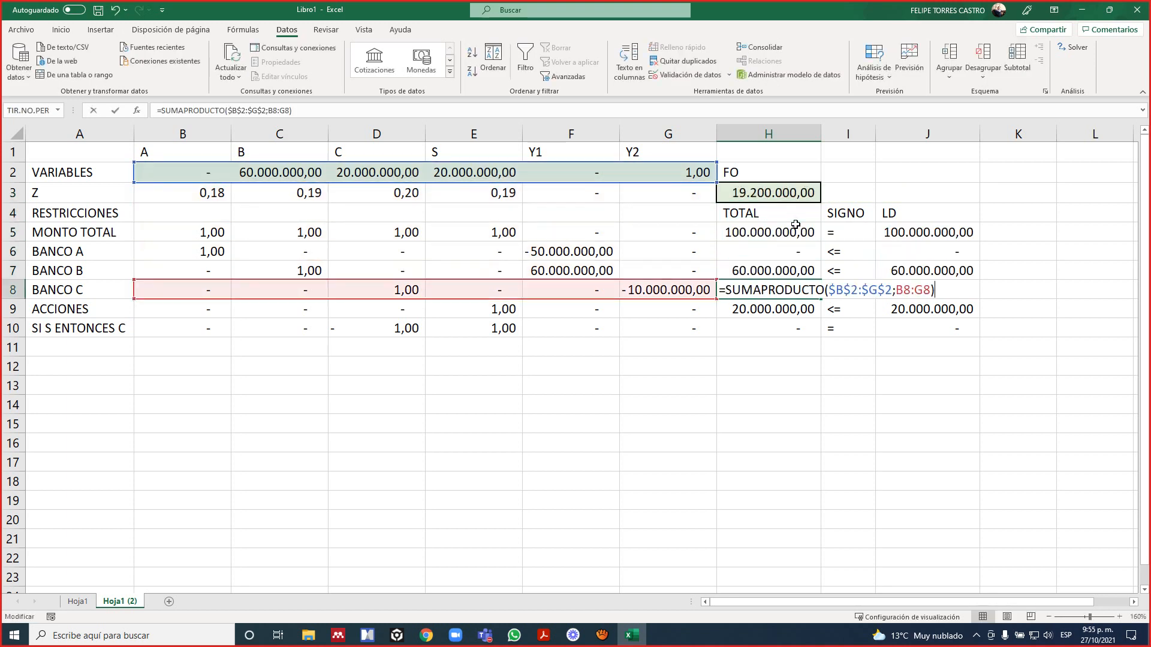
key(Return)
key(F2)
key(Return)
key(F2)
key(Return)
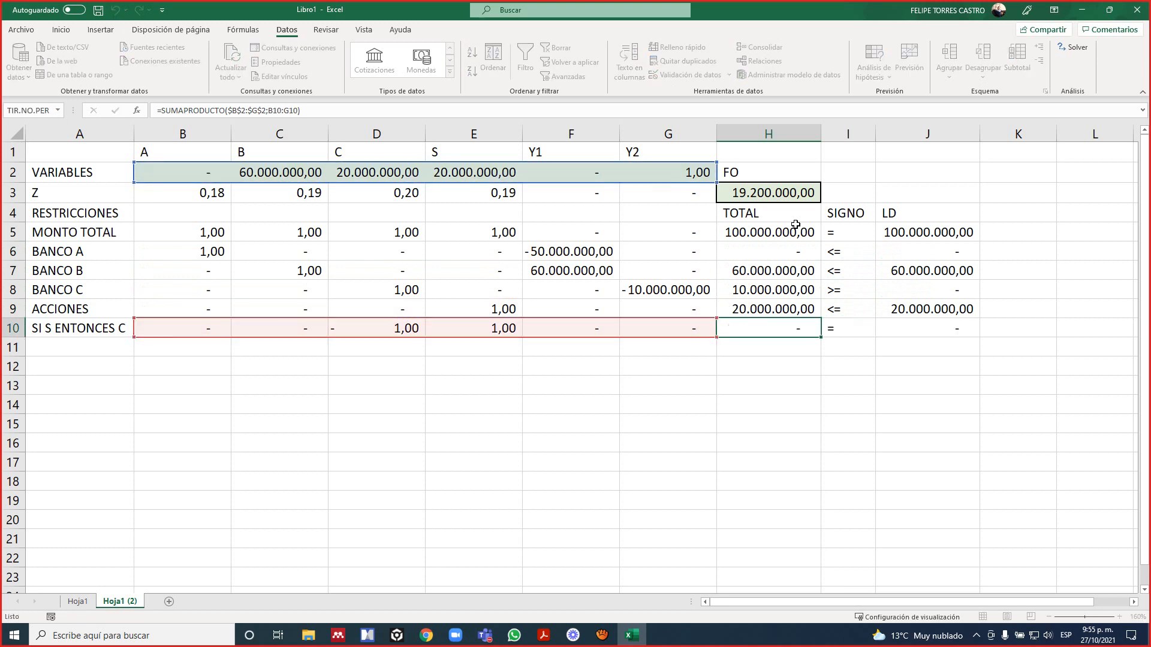
Recheck the SUMAPRODUCTO ranges of the constraint totals row by row, from MONTO TOTAL to SI S ENTONCES C.
key(Up)
key(Up)
key(Up)
key(Up)
key(Up)
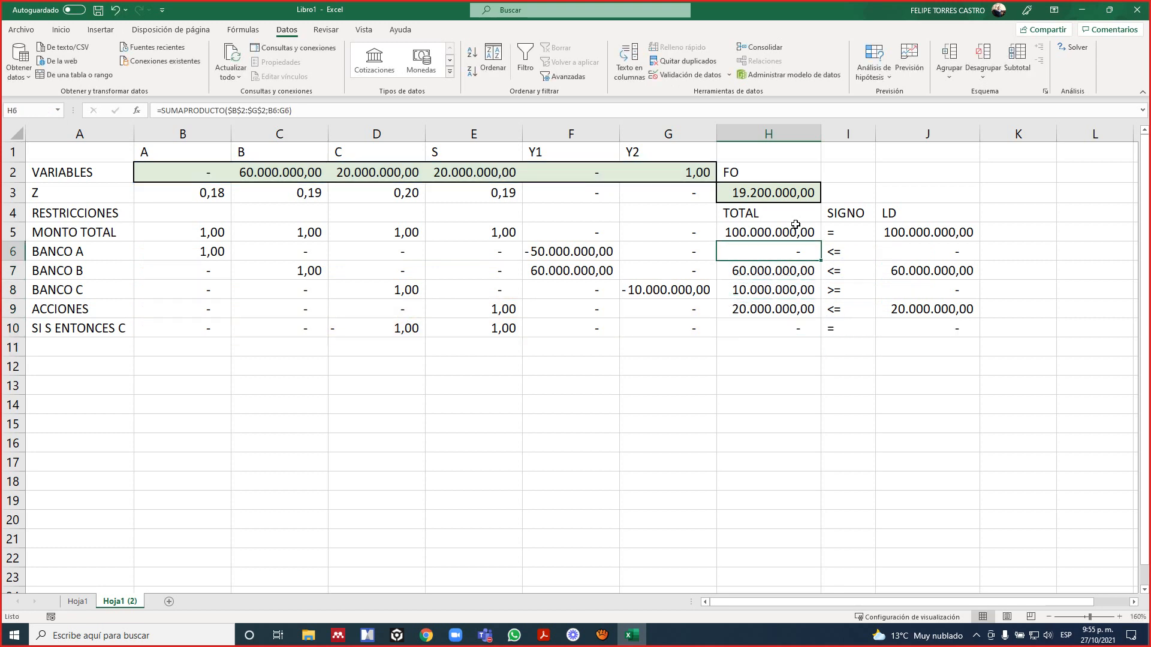
key(Up)
key(F2)
key(Return)
key(F2)
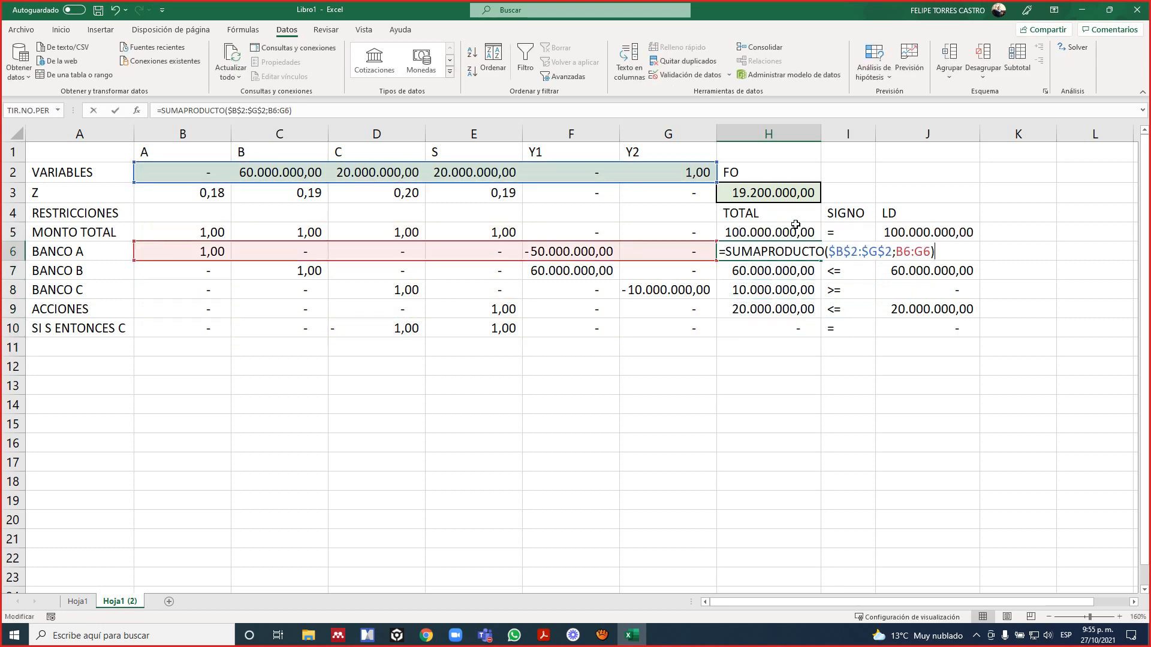
key(Return)
key(F2)
key(Return)
key(F2)
key(Return)
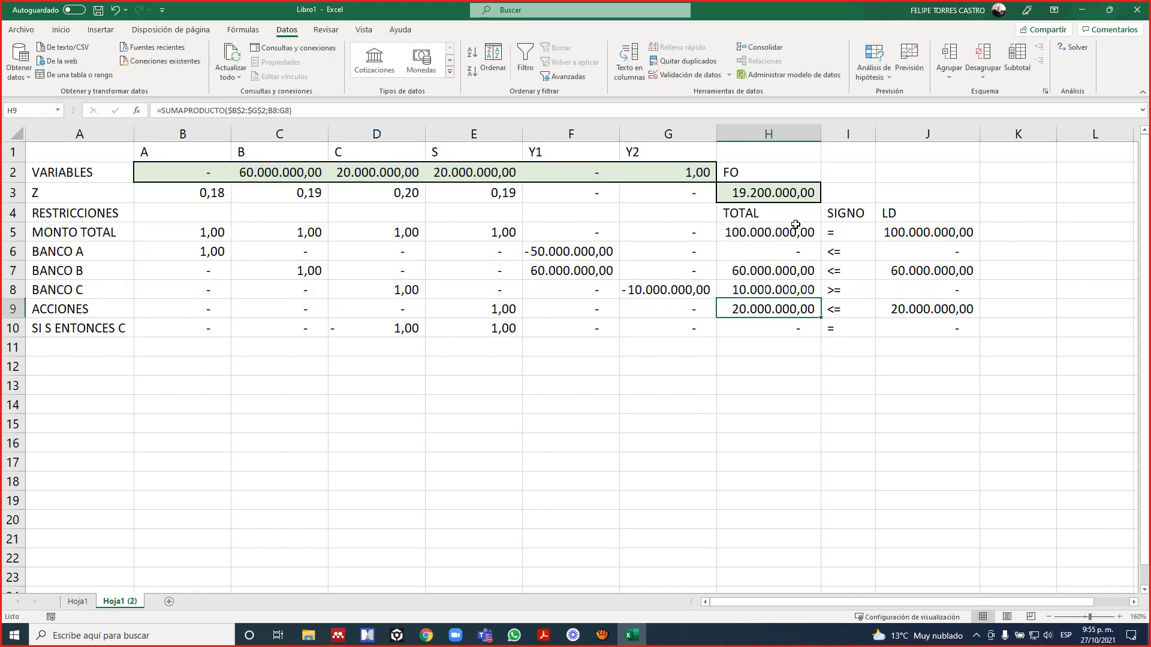
key(F2)
key(Return)
key(F2)
key(Return)
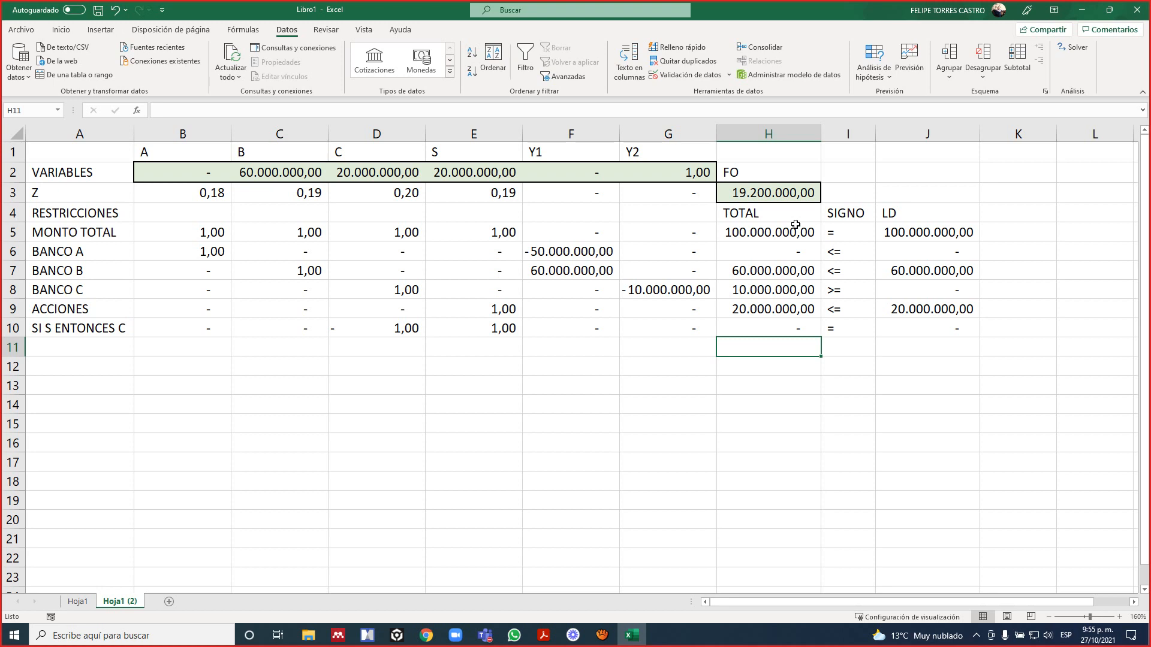
key(Up)
key(Up)
key(Up)
key(Up)
key(Up)
key(Up)
key(Up)
key(Up)
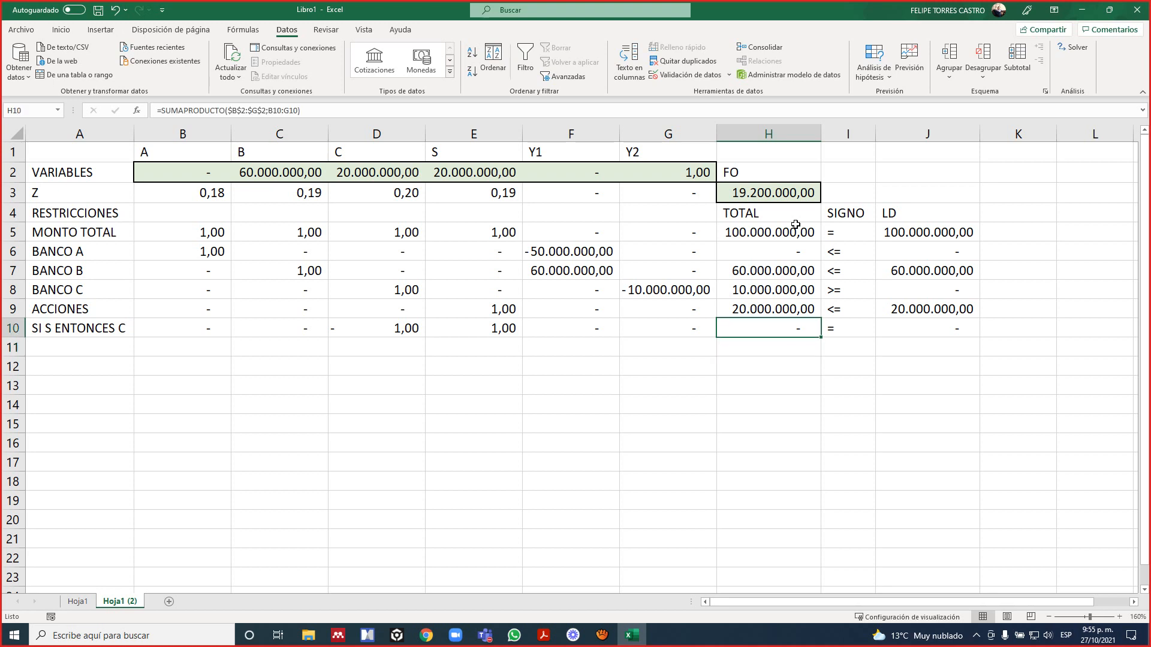
key(Down)
key(Down)
key(Down)
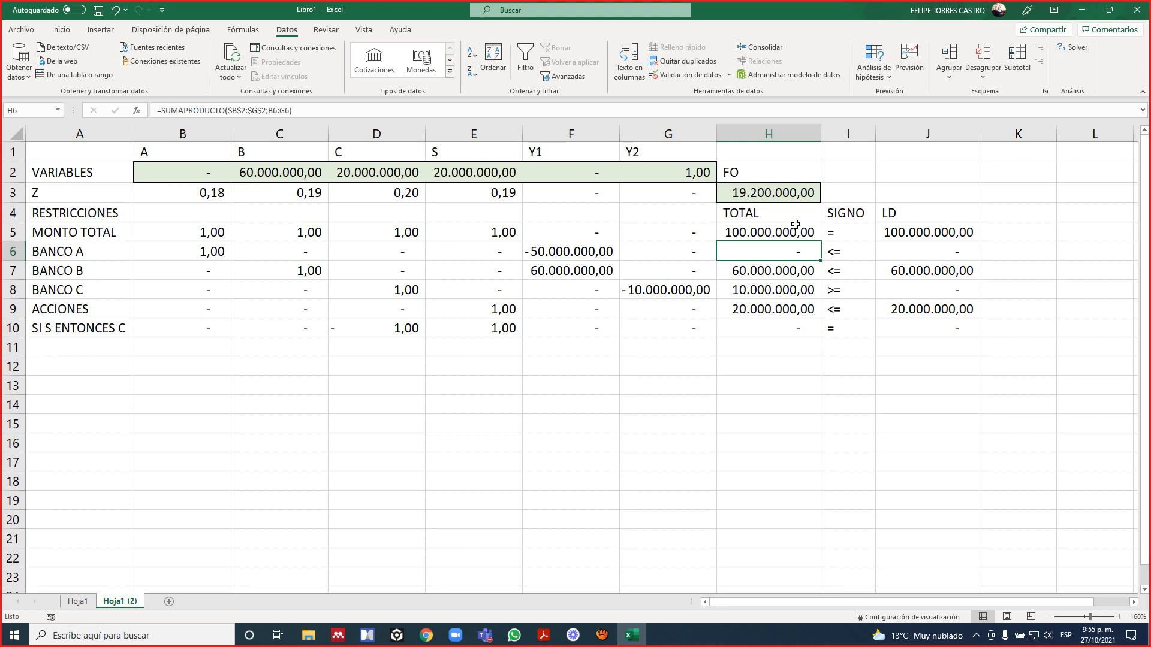
Clear the decision variable values in B2:G2.
key(ctrl+Up)
key(ctrl+Left)
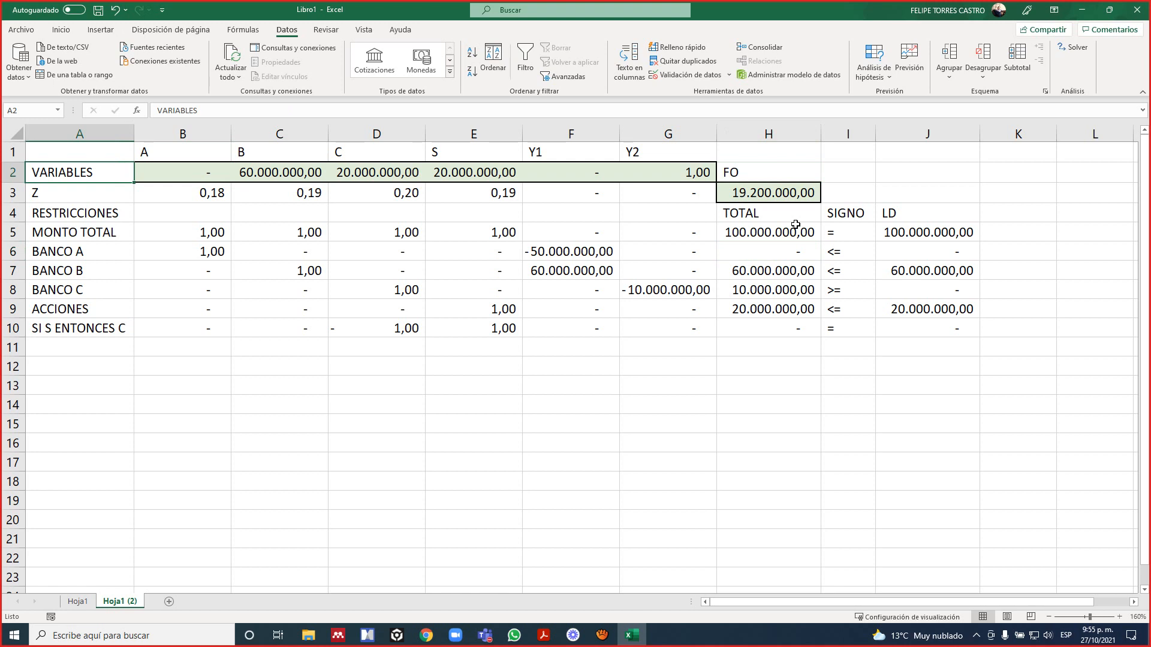
key(Right)
key(shift+Right)
key(shift+Right)
key(shift+Right)
key(shift+Right)
key(shift+Right)
key(Delete)
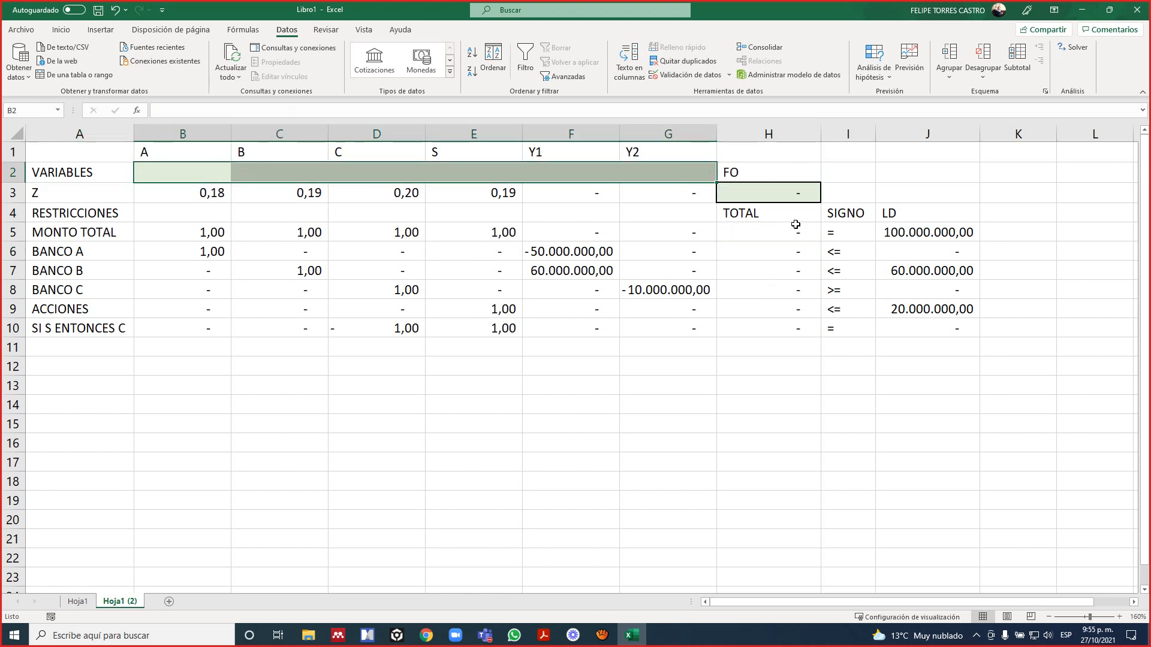
key(Left)
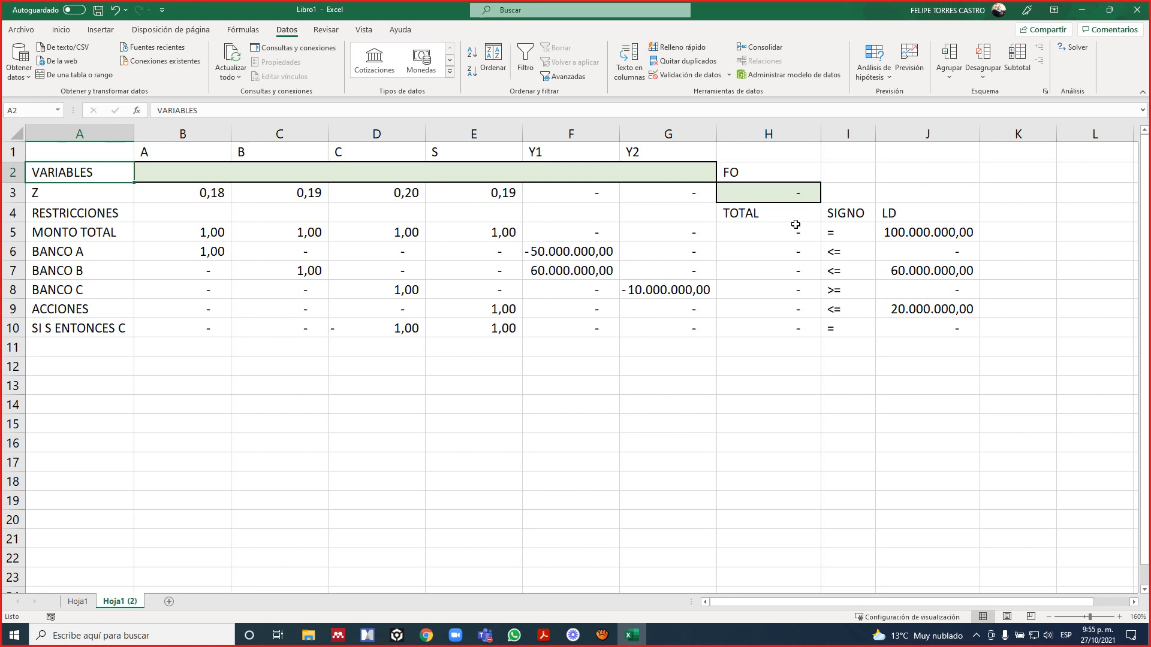
Examine the cell ranges used by the FO formula in H3.
key(Down)
key(Down)
key(Down)
key(Right)
key(Right)
key(Up)
key(Right)
key(Right)
key(Right)
key(Right)
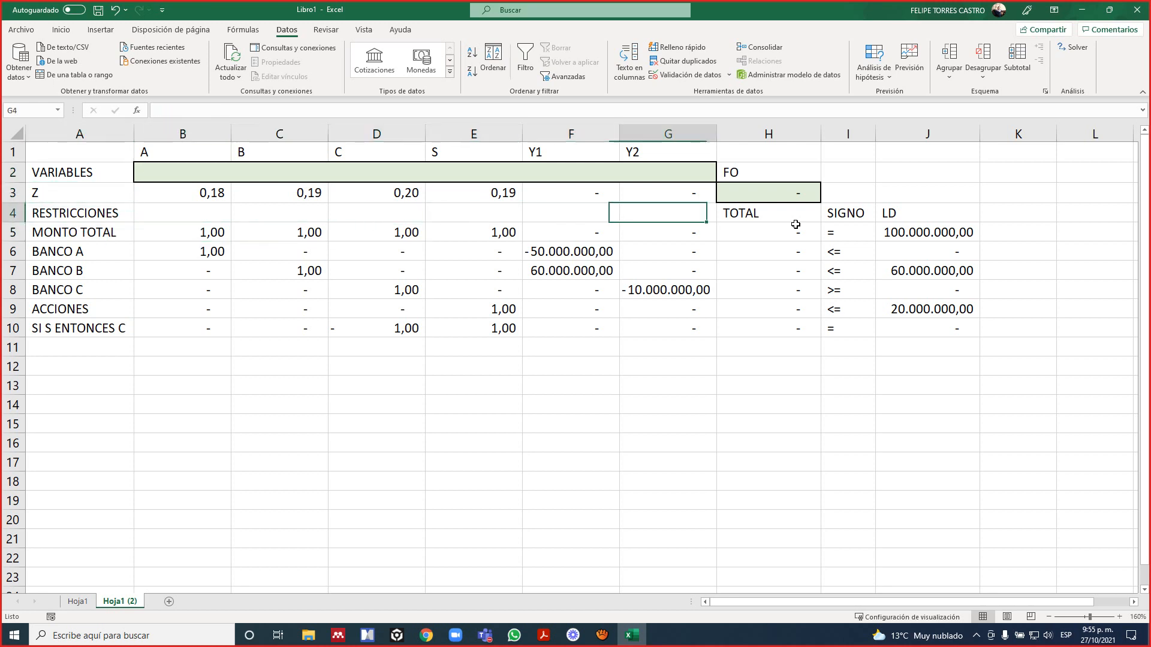
key(Right)
key(Up)
key(F2)
key(Return)
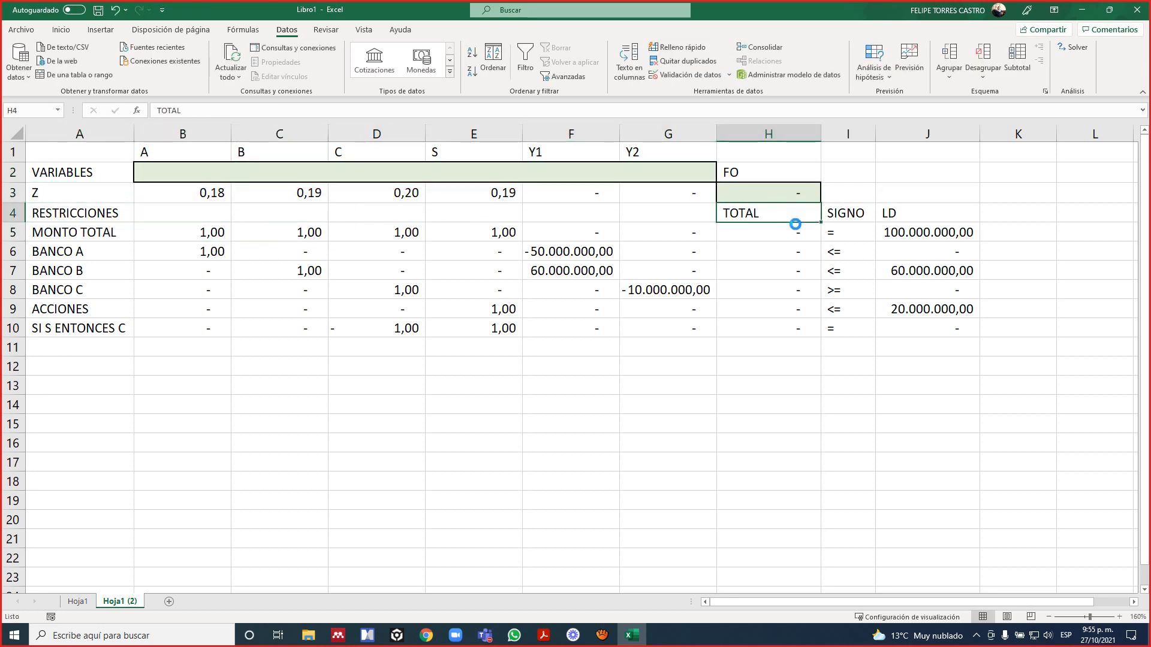
Examine the SUMAPRODUCTO ranges of each constraint total in H5:H10.
key(Down)
key(F2)
key(Return)
key(F2)
key(Return)
key(F2)
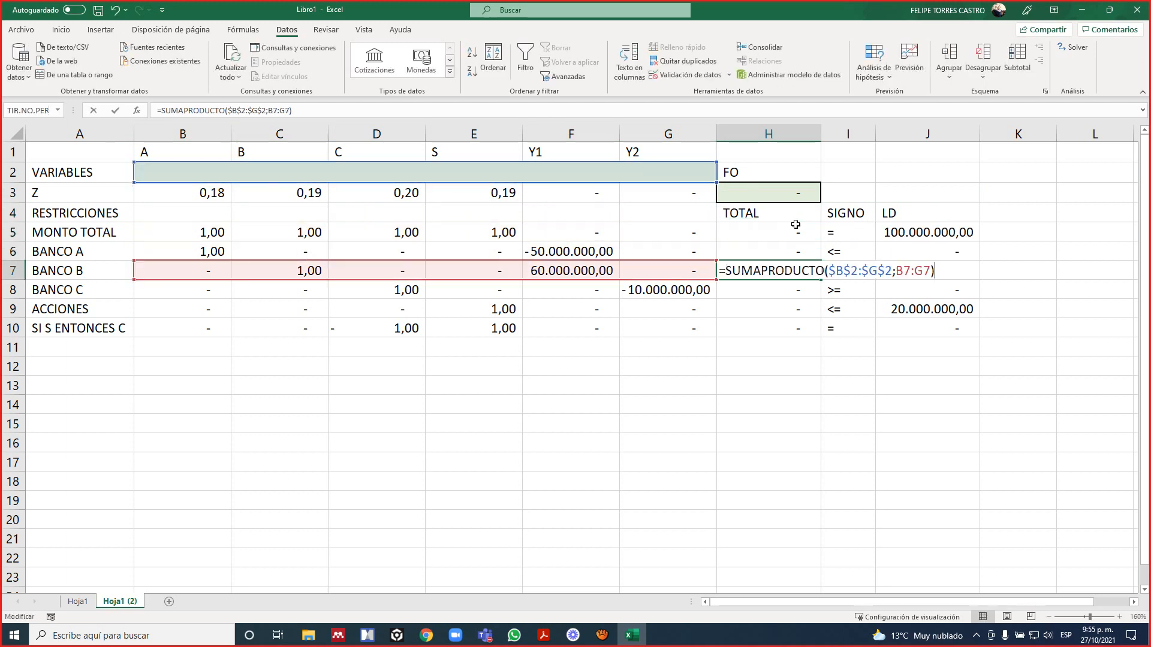
key(Return)
key(F2)
key(Return)
key(F2)
key(Return)
key(F2)
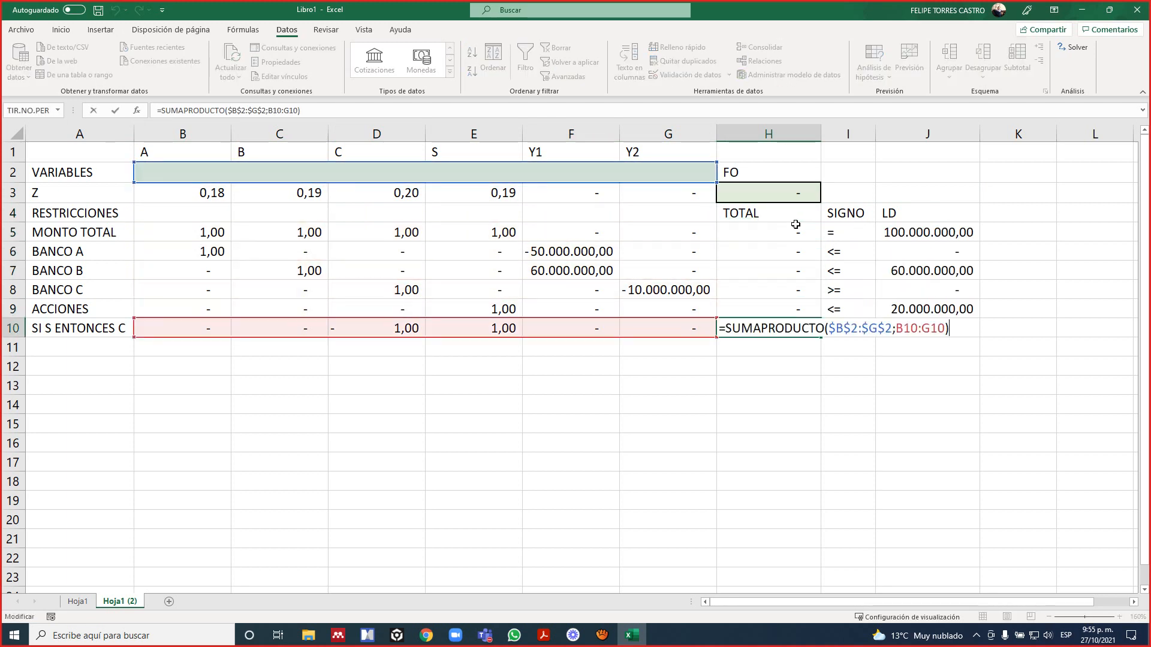
key(Return)
Go through the constraint total formulas in H5:H10 again, comparing each one's range with its own row.
key(Up)
key(Up)
key(Up)
key(Up)
key(Up)
key(Up)
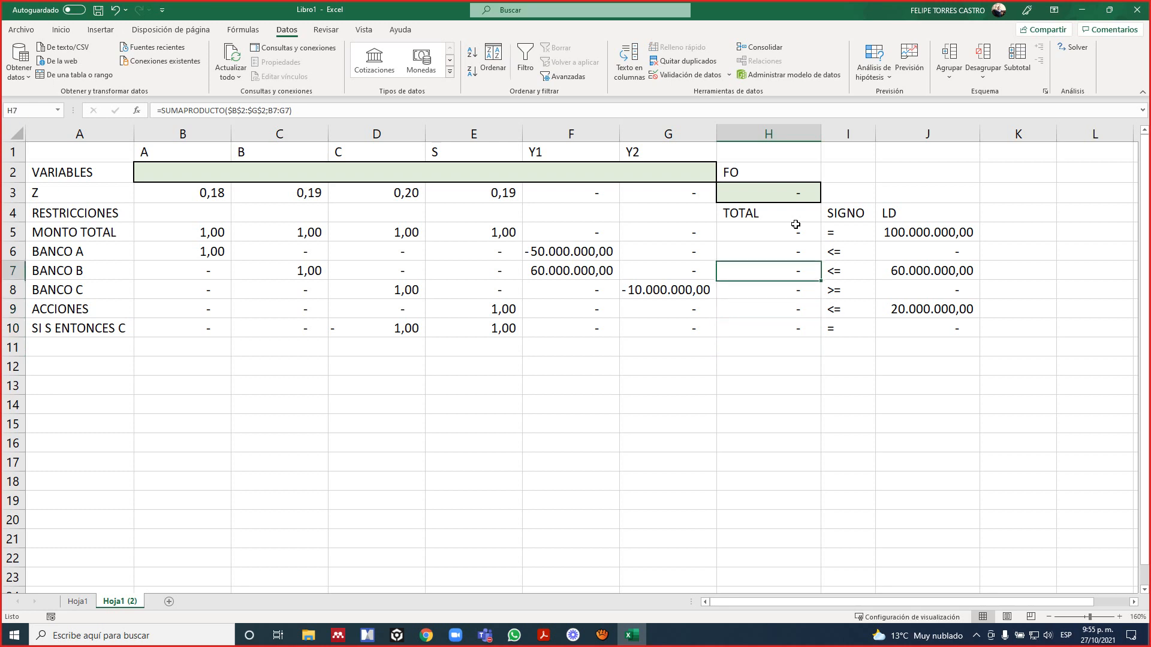
key(F2)
key(Return)
key(F2)
key(Return)
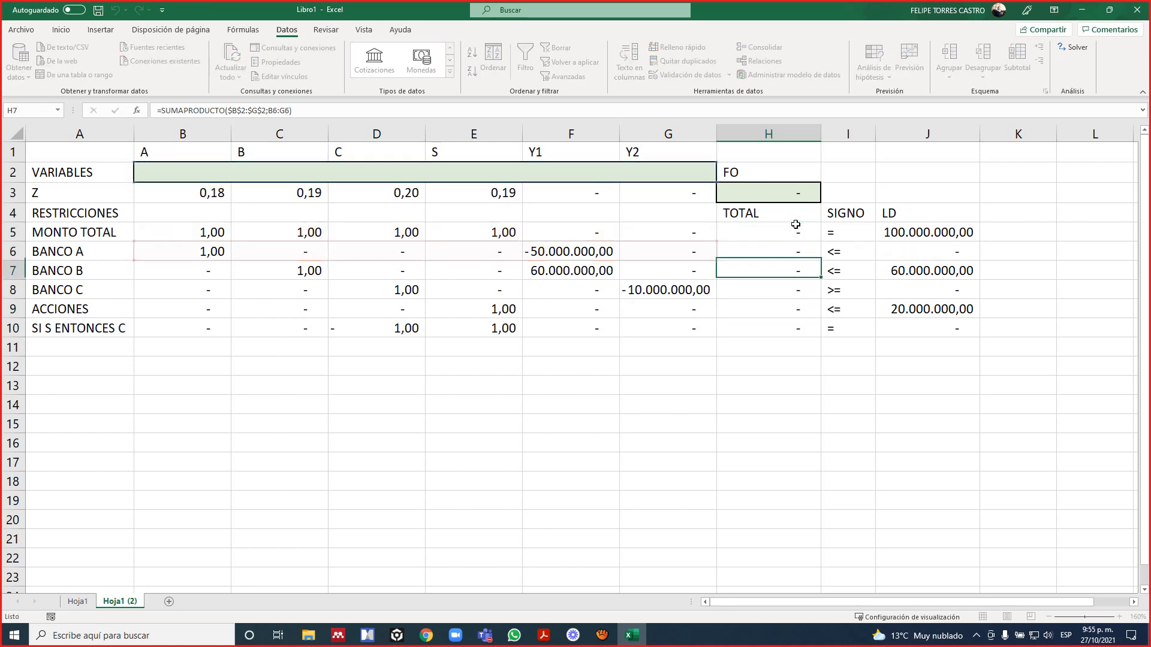
key(F2)
key(Return)
key(F2)
key(Return)
key(F2)
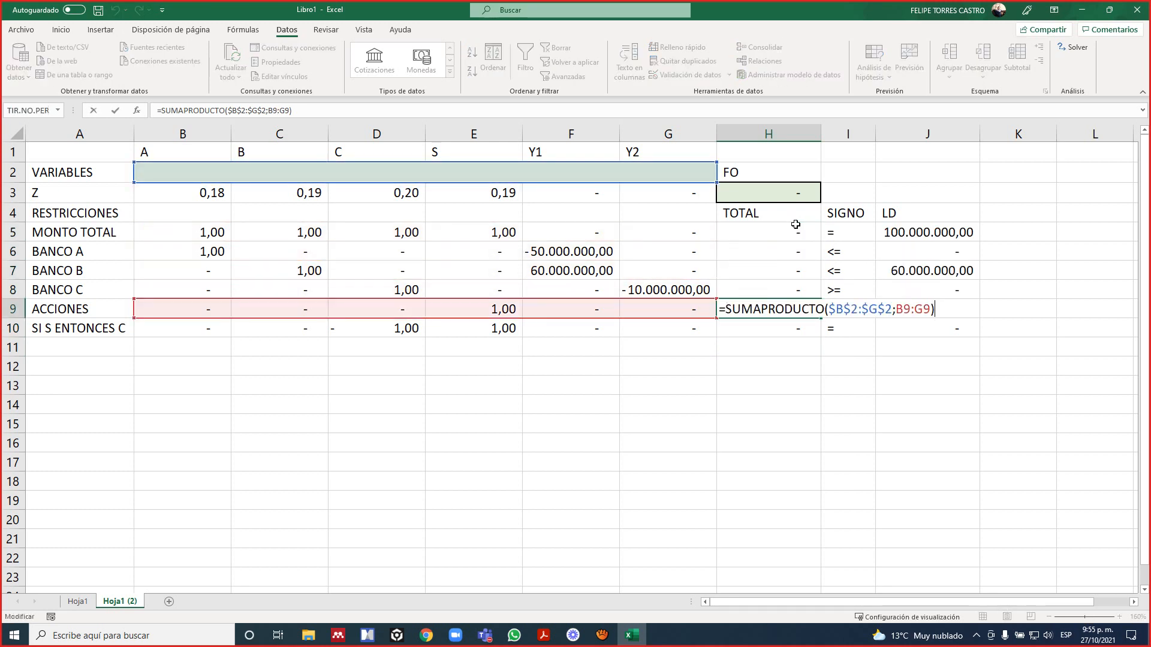
key(Return)
key(F2)
key(Return)
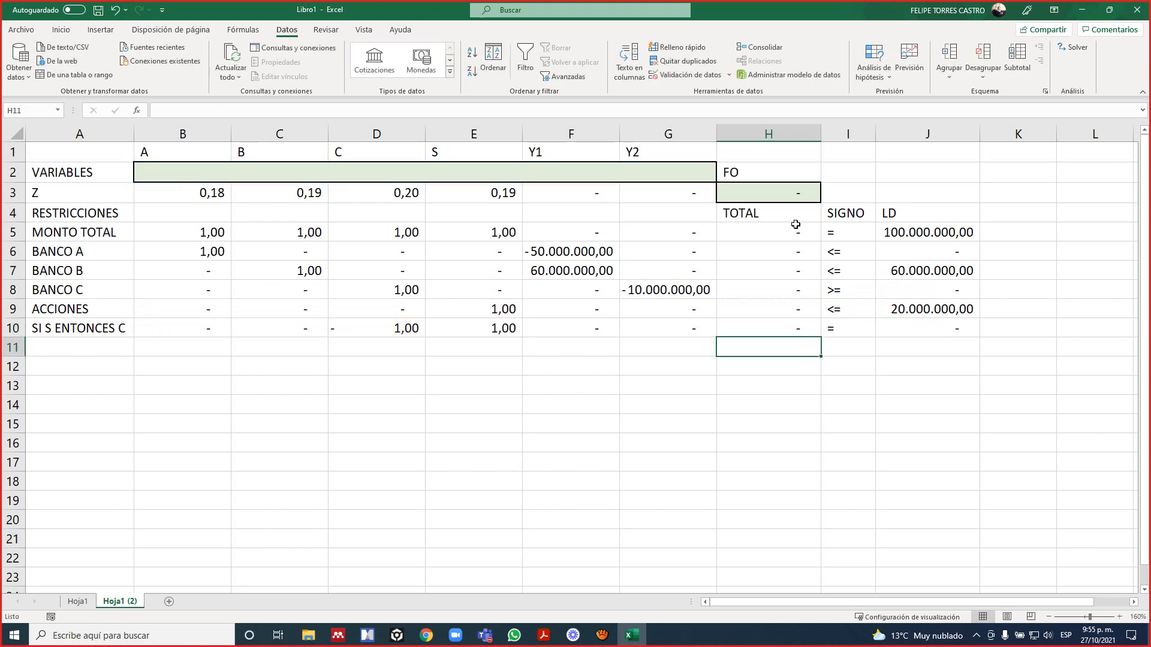
Examine the LD values in J5:J10 cell by cell for every constraint.
key(Right)
key(Right)
key(Up)
key(Up)
key(Left)
key(Up)
key(Up)
key(Up)
key(Right)
key(Up)
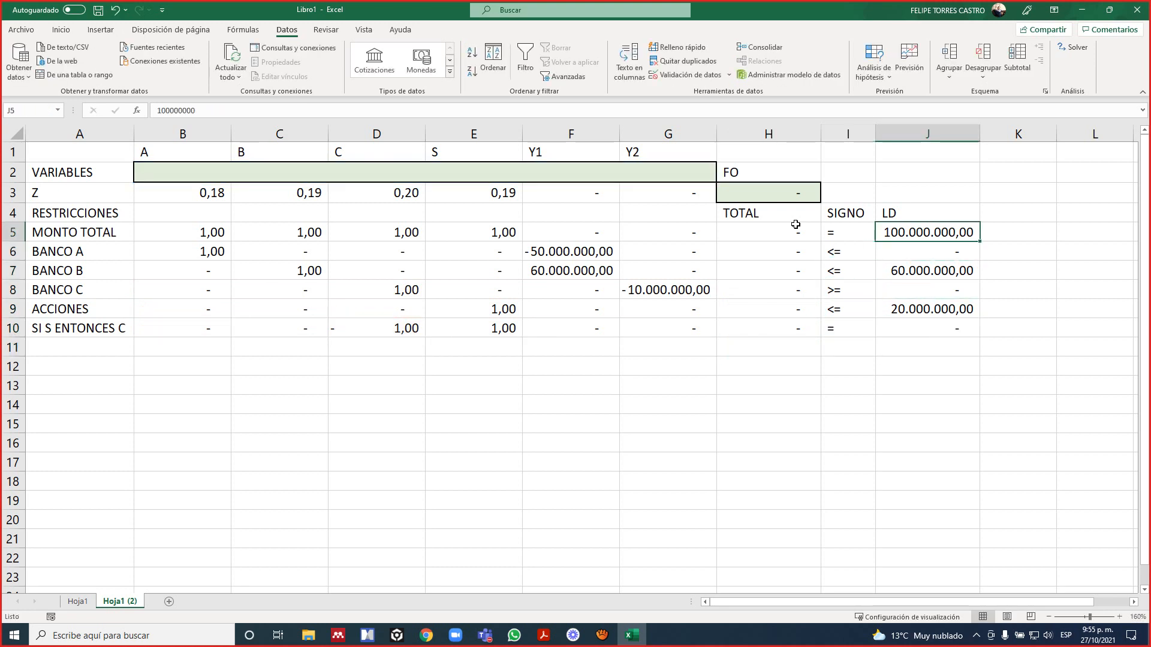
key(F2)
key(Return)
key(F2)
key(Return)
key(F2)
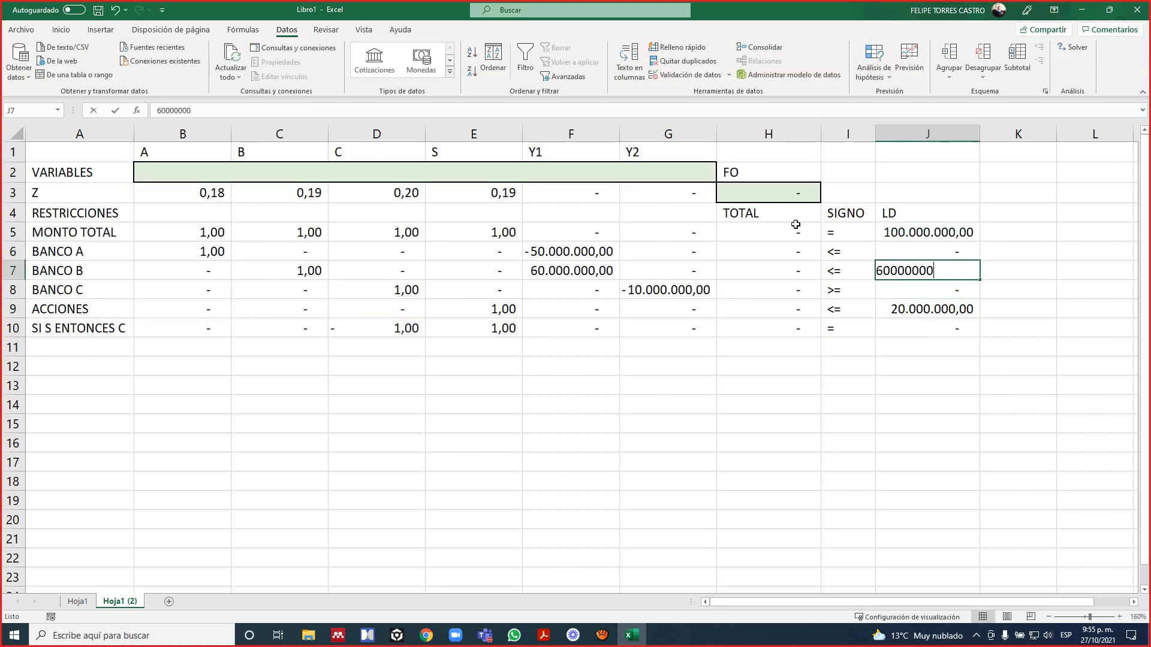
key(Return)
key(F2)
key(Return)
key(F2)
key(Return)
key(F2)
key(Return)
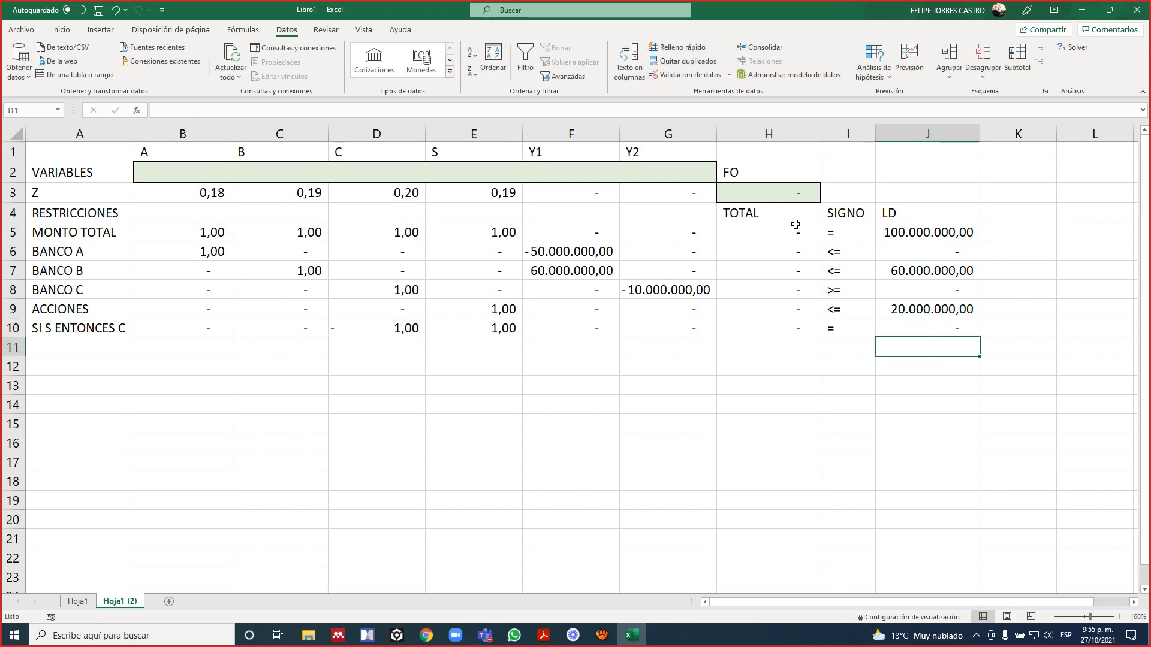
key(Up)
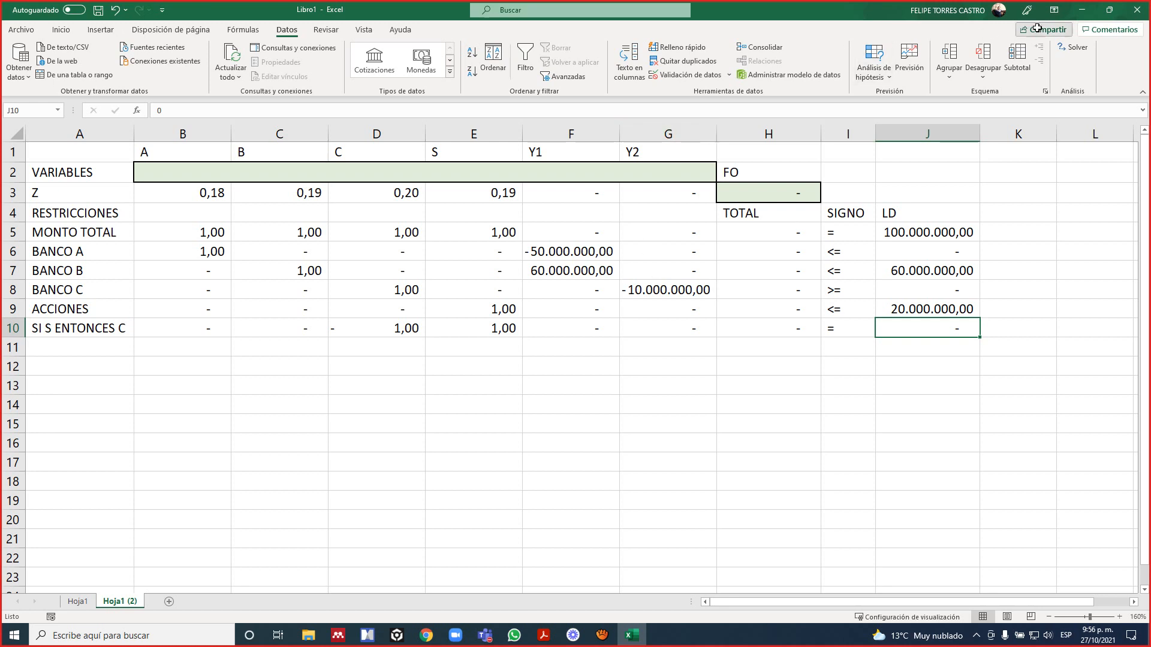
Review the binary and $H$10 = $J$10 constraints in Solver, solve the model and keep the Solver solution.
click(1065, 52)
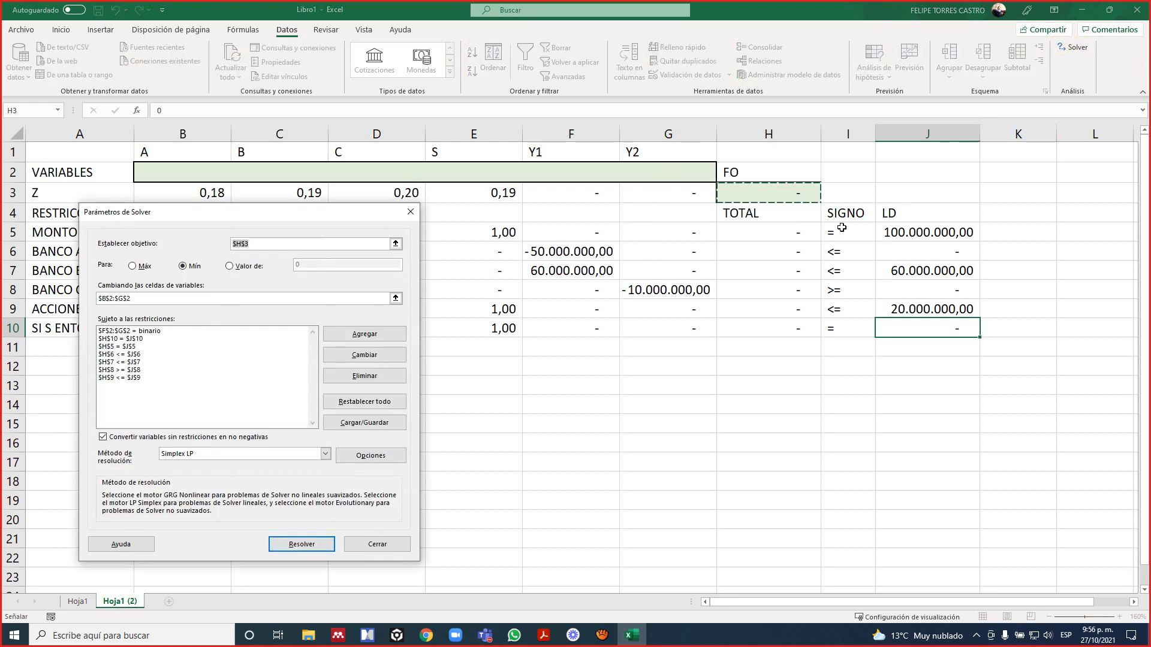
click(134, 334)
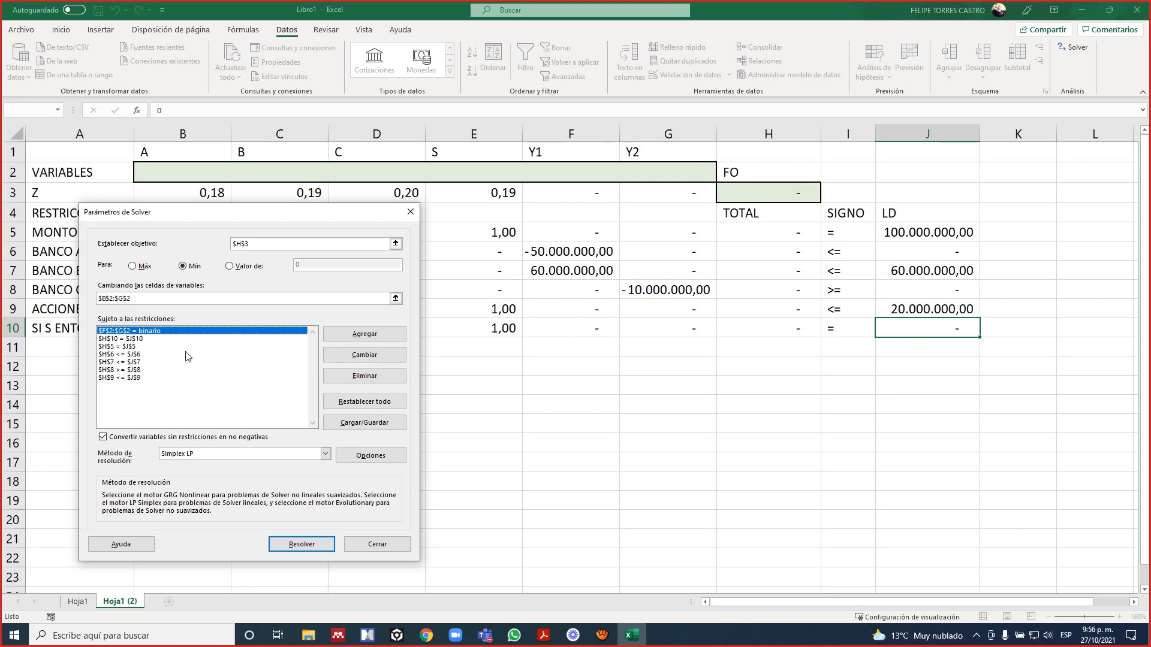
click(141, 340)
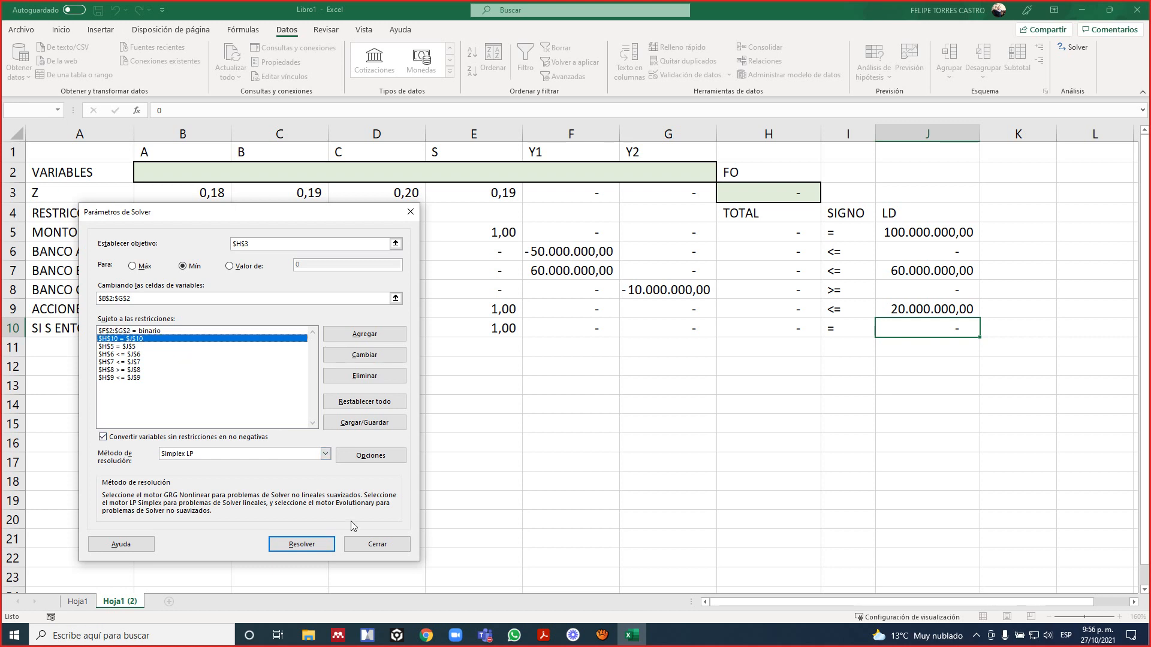
click(301, 544)
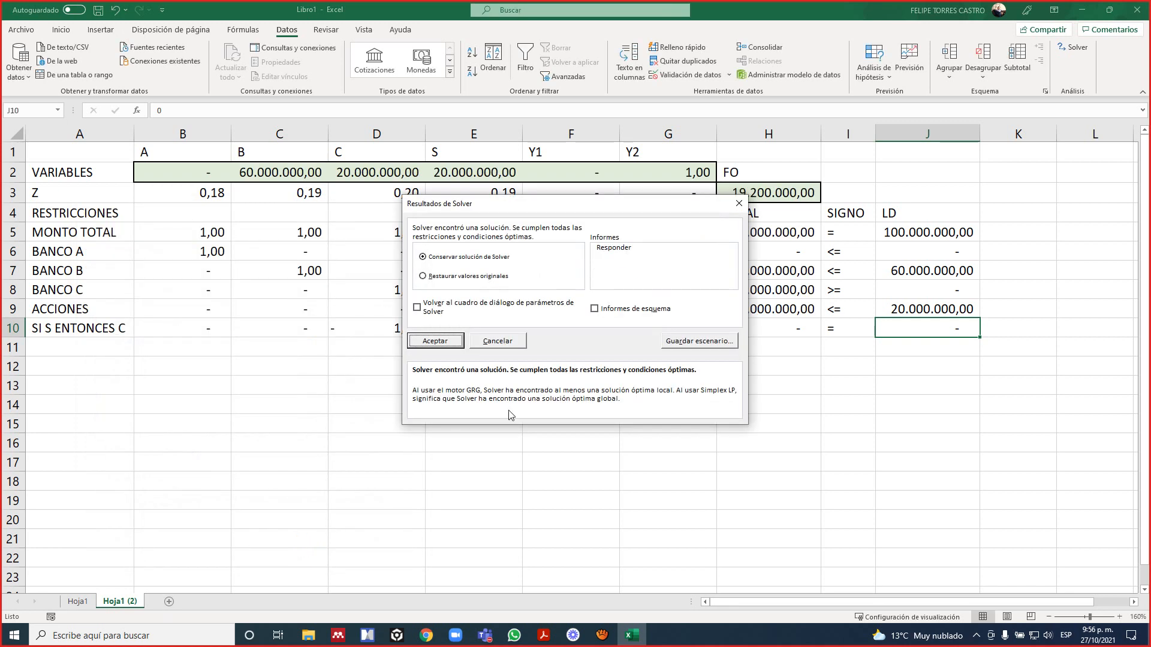
click(440, 340)
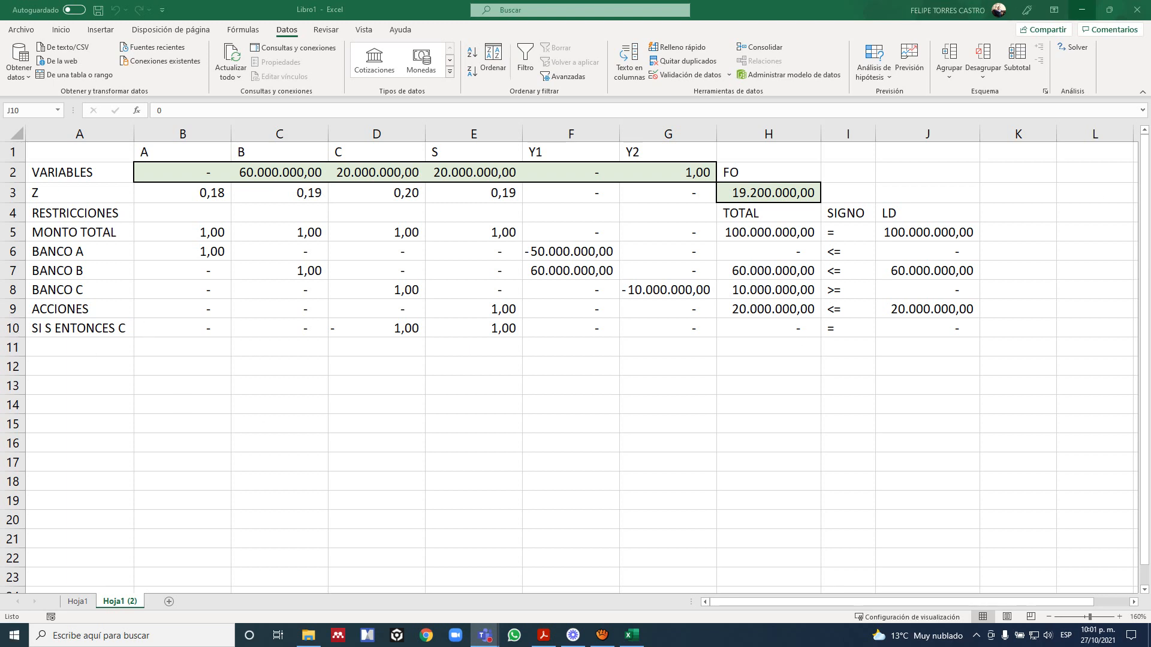
Review the Solver options for all methods without changing them, and solve the model again, keeping the solution.
click(811, 230)
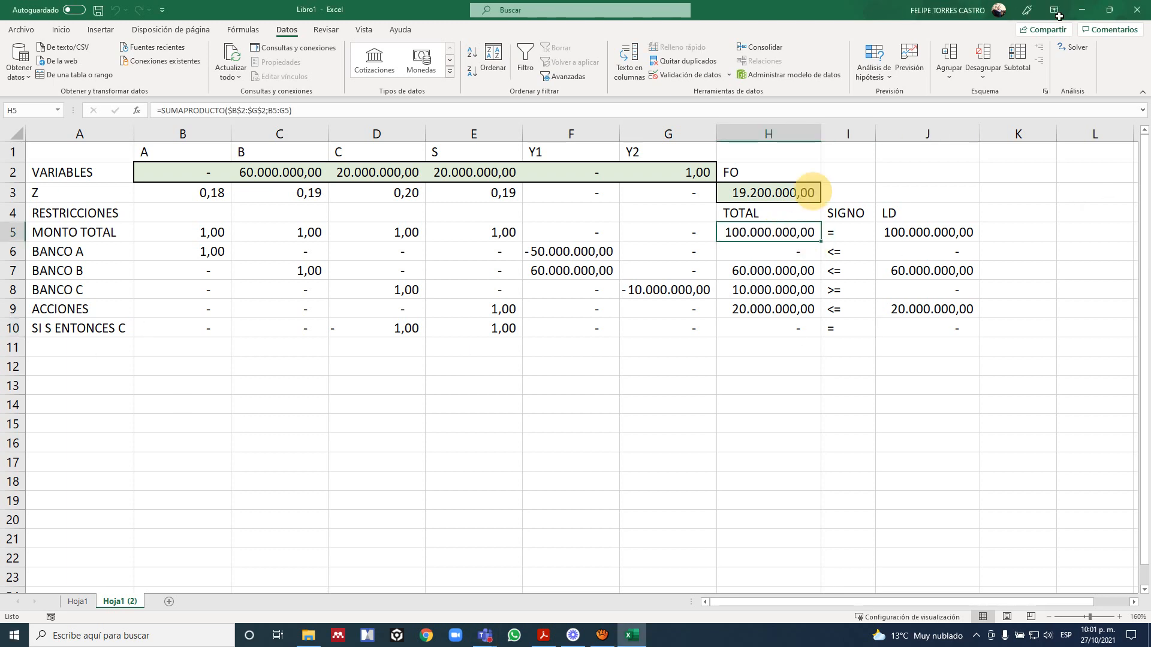
click(1072, 46)
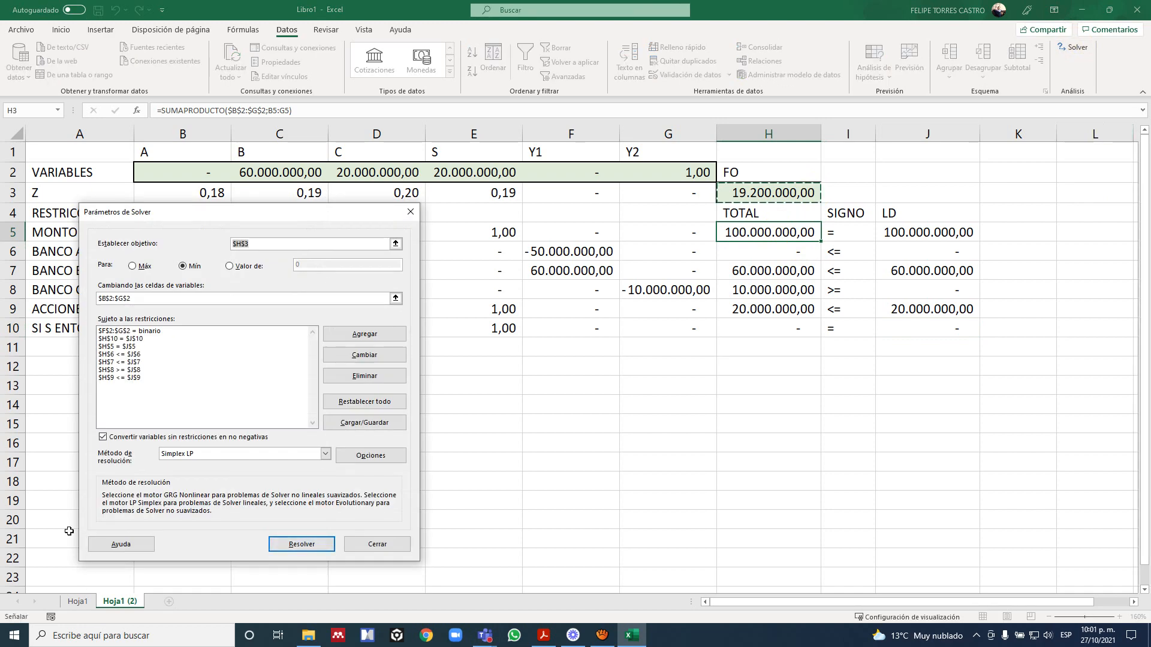
drag(298, 216, 1150, 54)
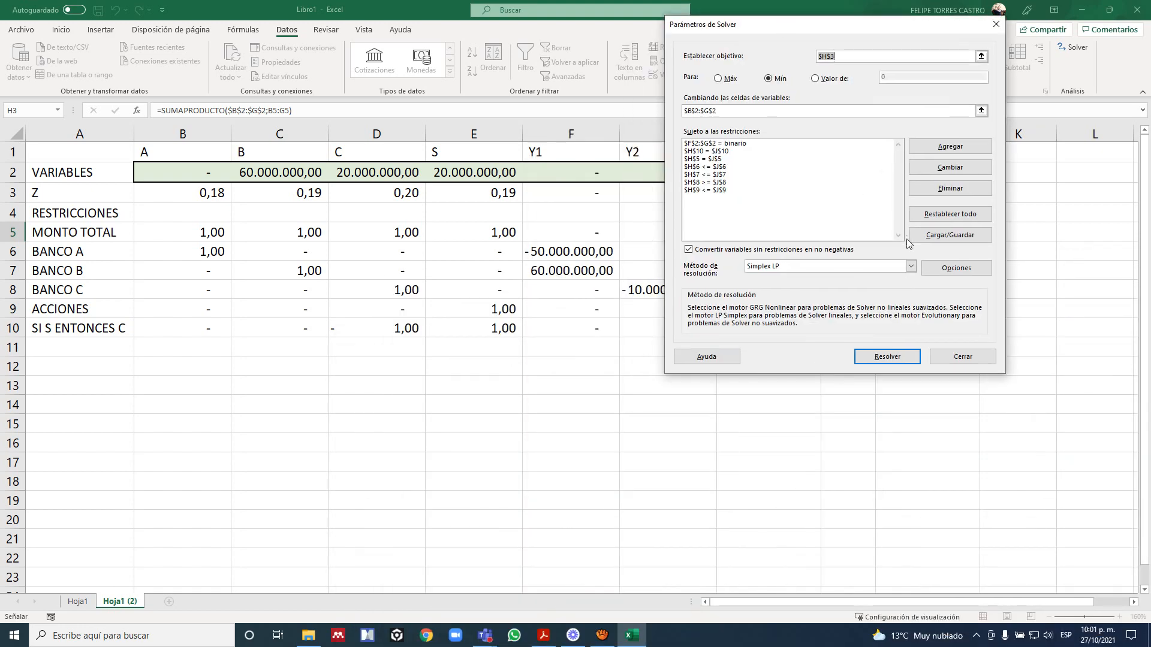
click(933, 273)
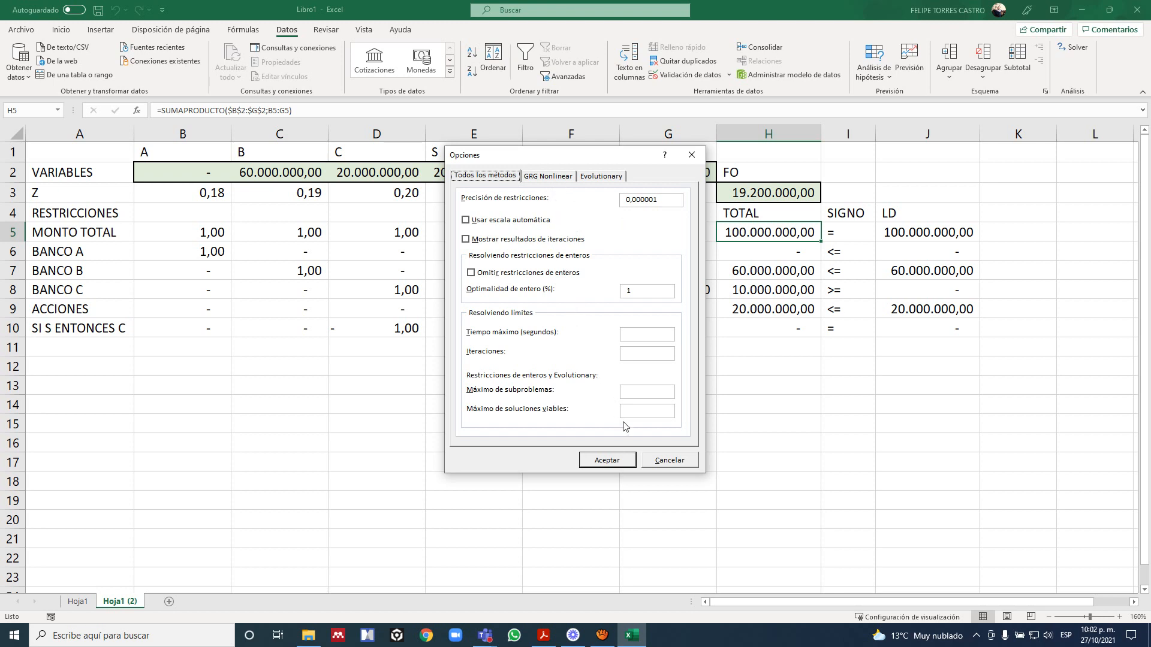
click(664, 464)
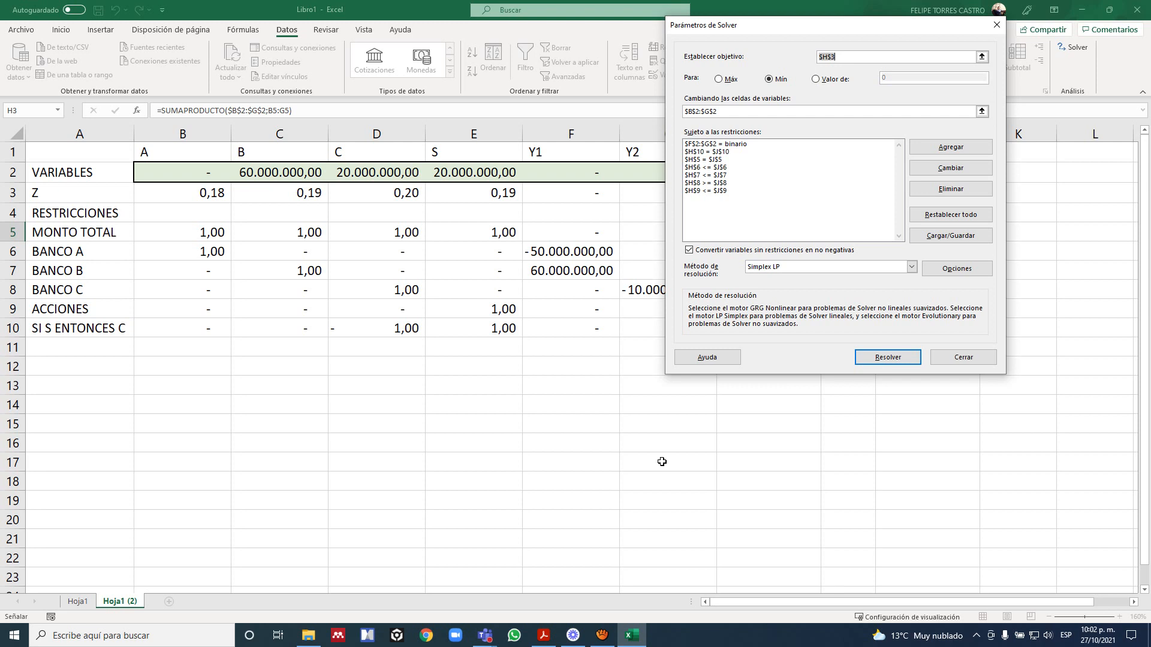
click(891, 358)
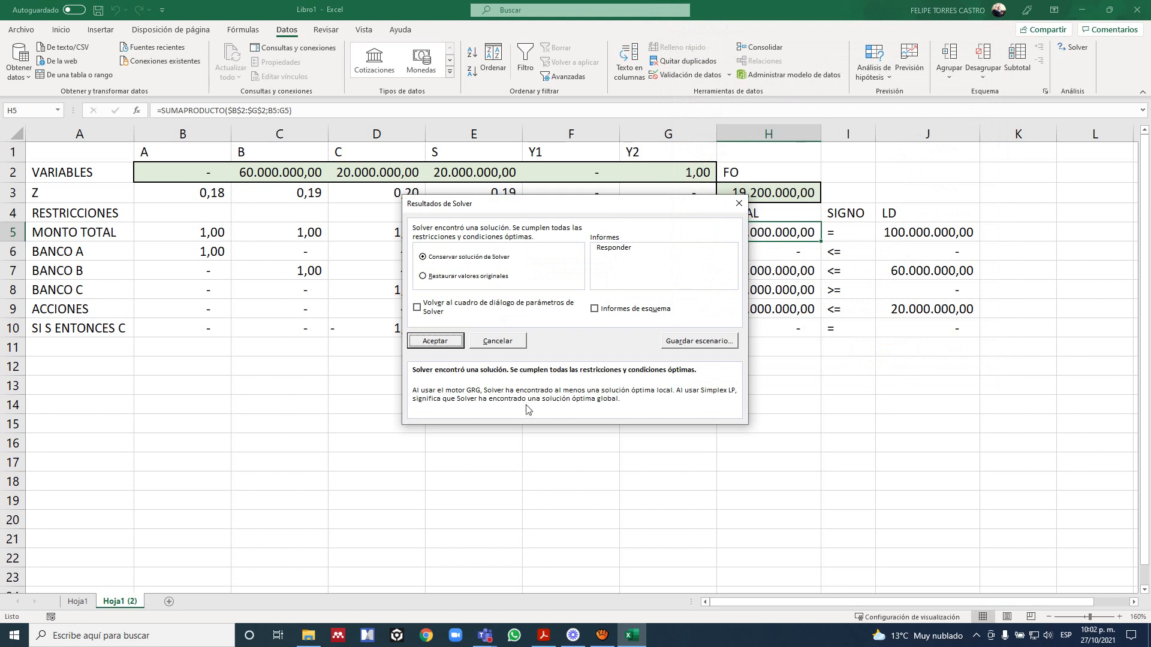
click(429, 341)
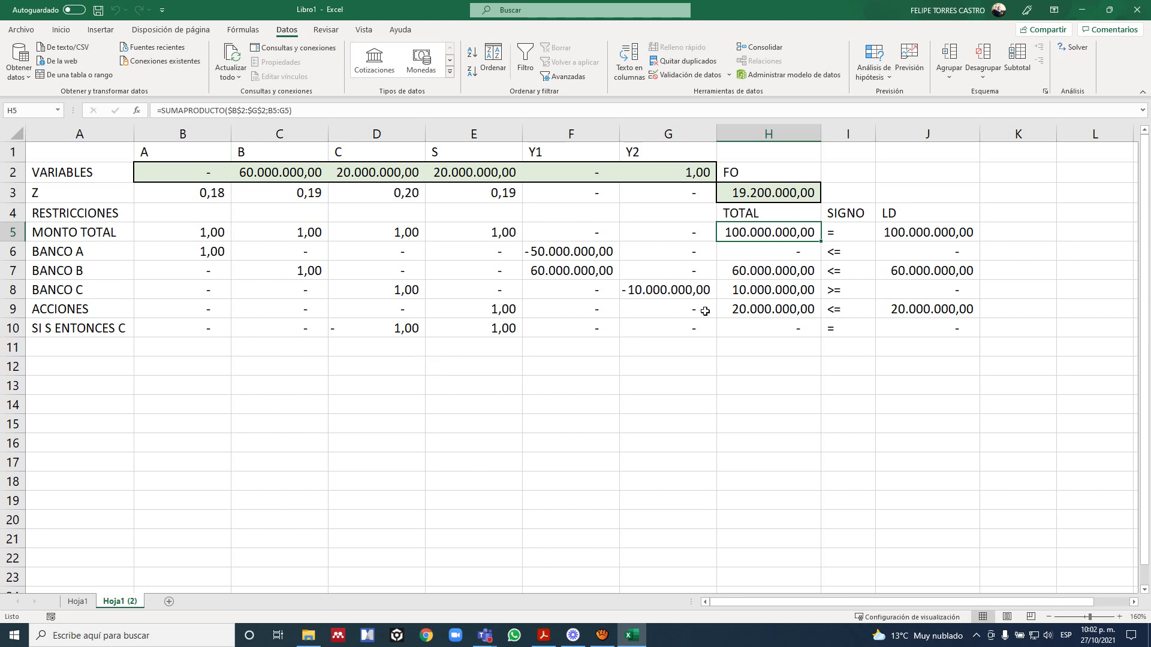
Close the Excel workbook and answer its closing prompt.
click(1143, 9)
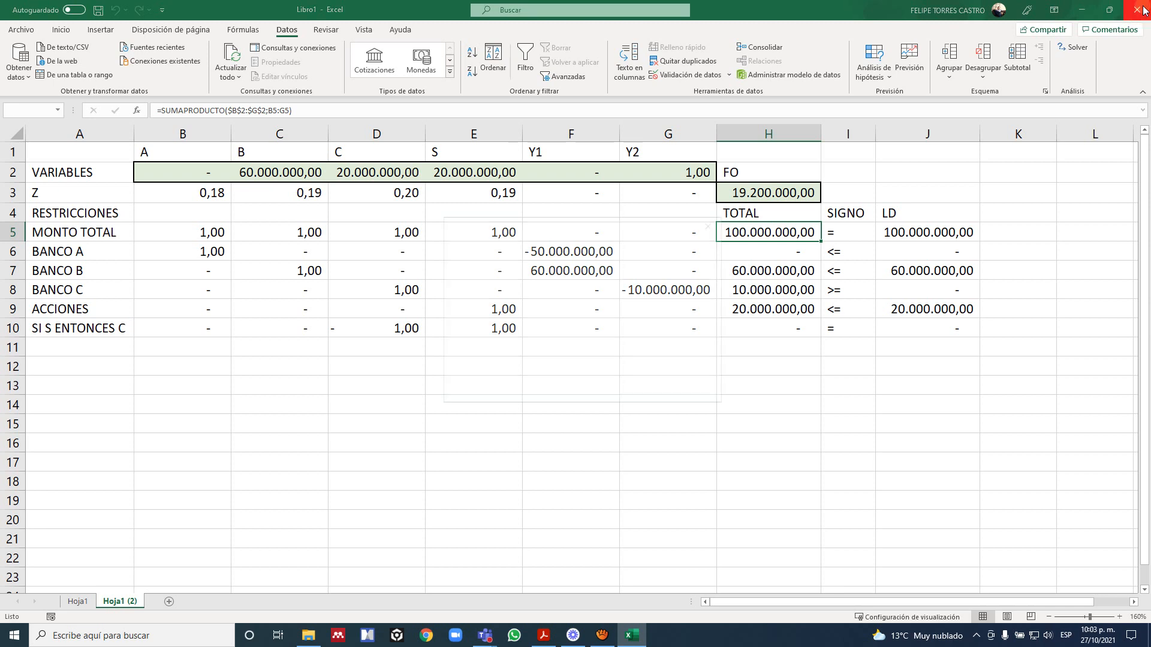
click(631, 383)
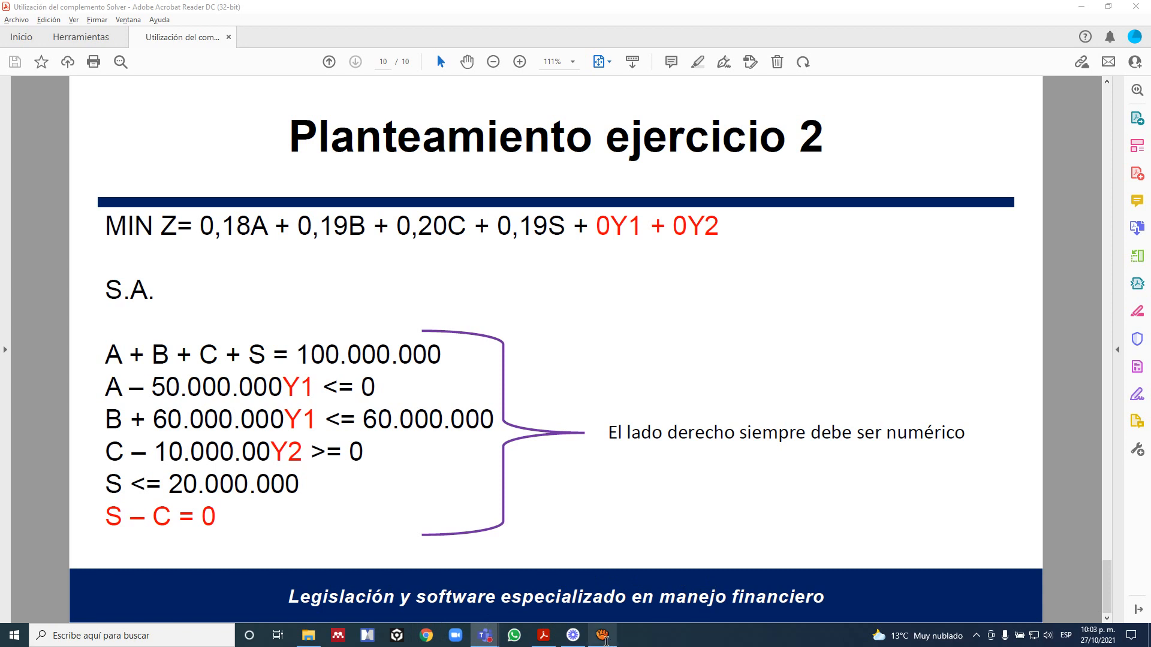
click(604, 640)
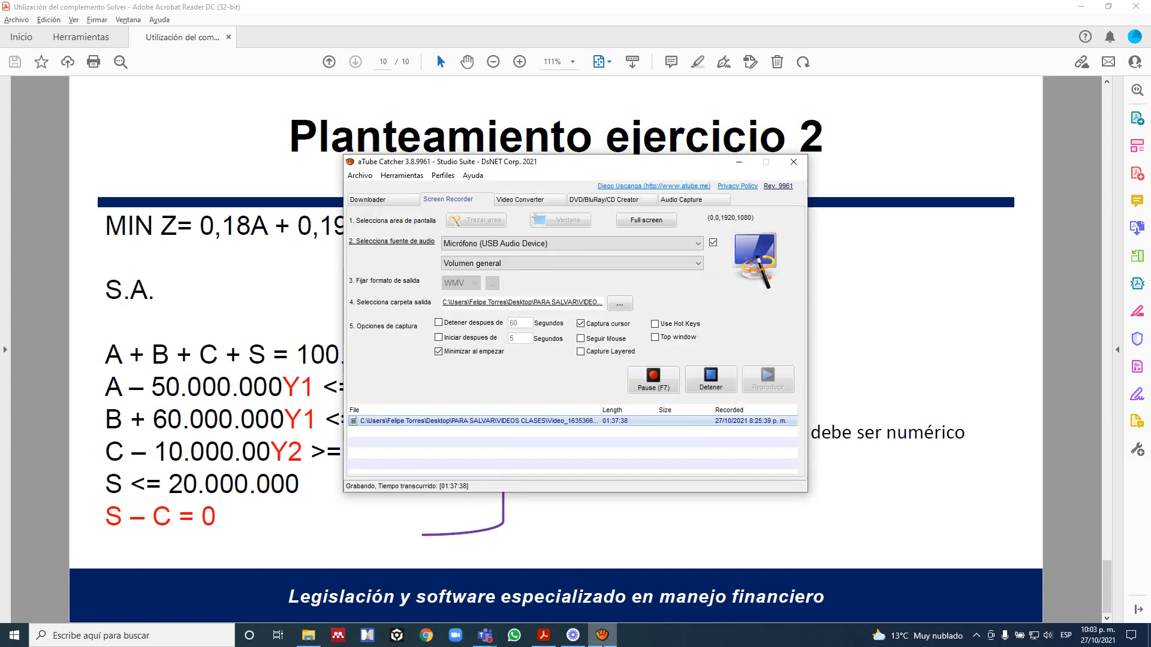